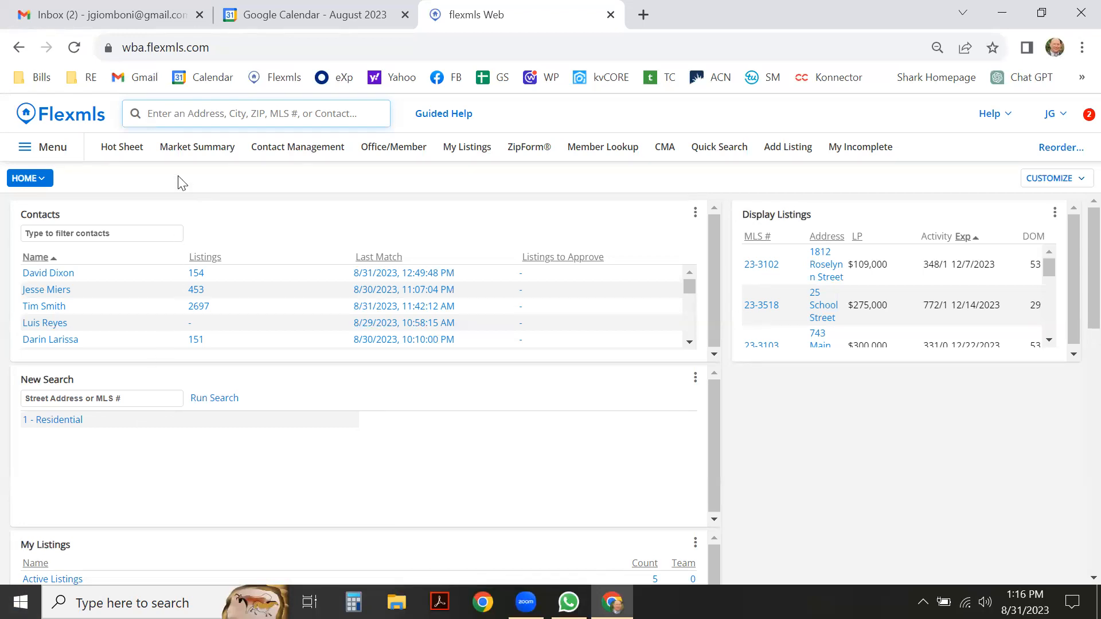
{"action": "left_click", "coordinate": [172, 116]}
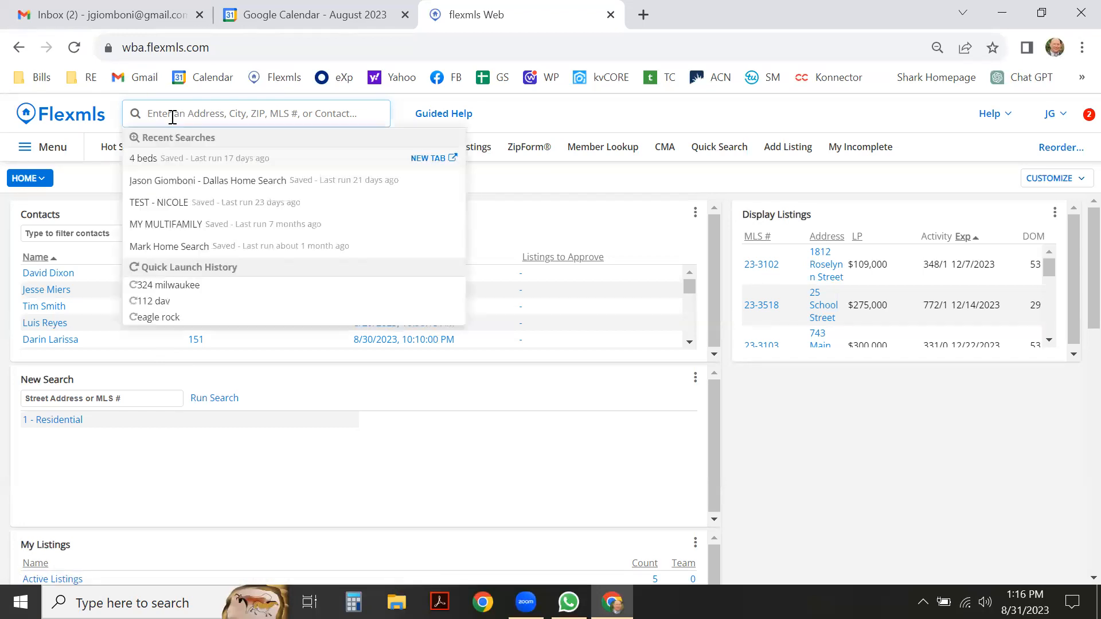
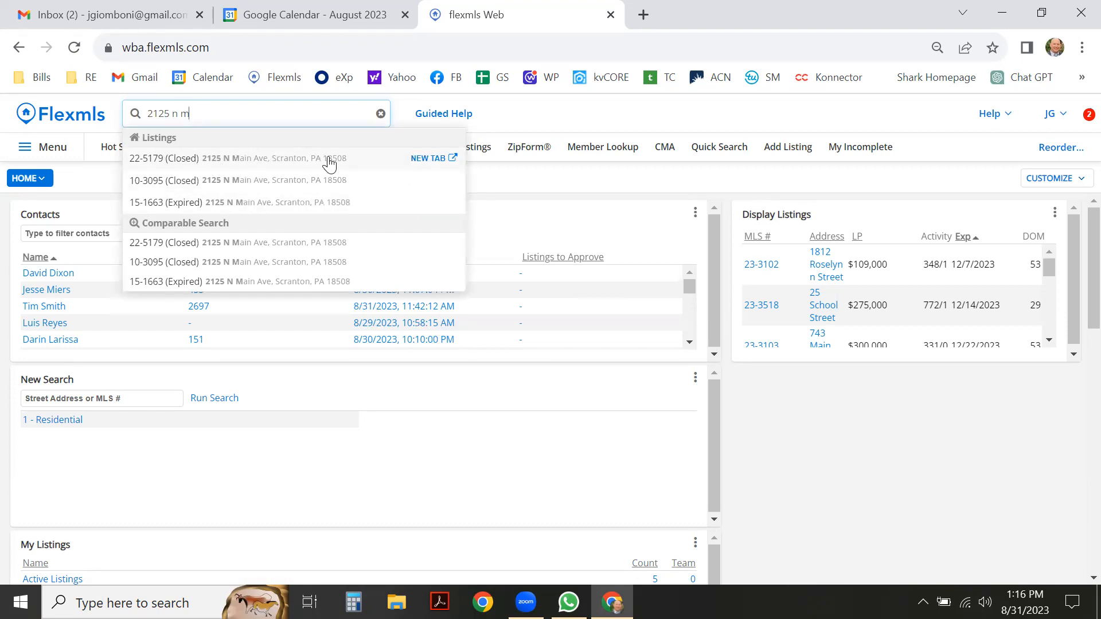
{"action": "left_click", "coordinate": [429, 160]}
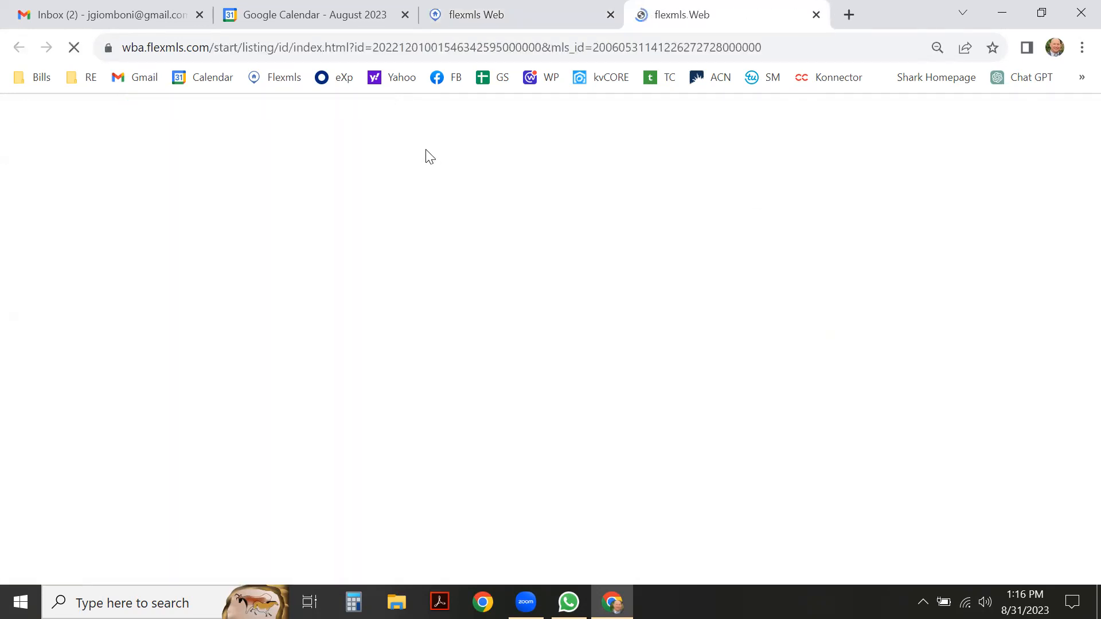
{"action": "left_click", "coordinate": [482, 17]}
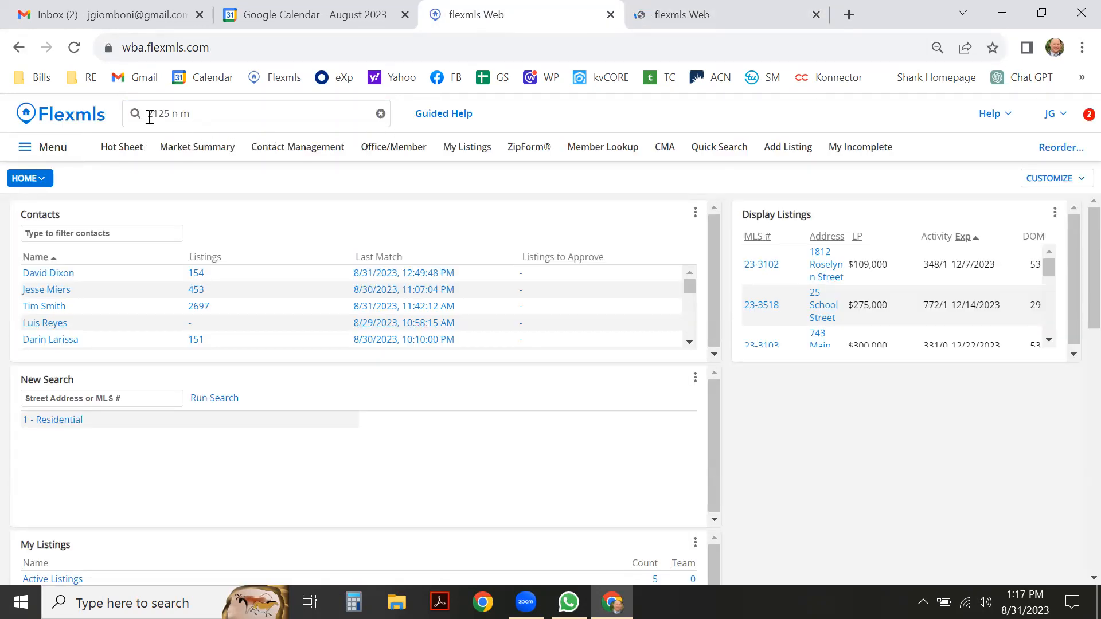
{"action": "left_click", "coordinate": [85, 118]}
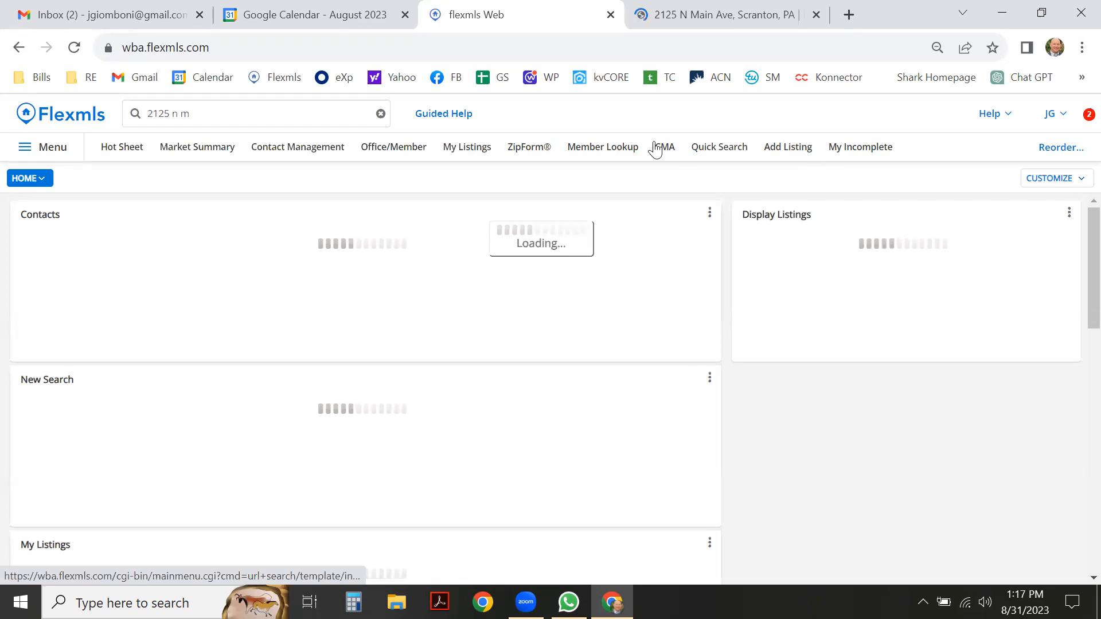
{"action": "left_click", "coordinate": [663, 150]}
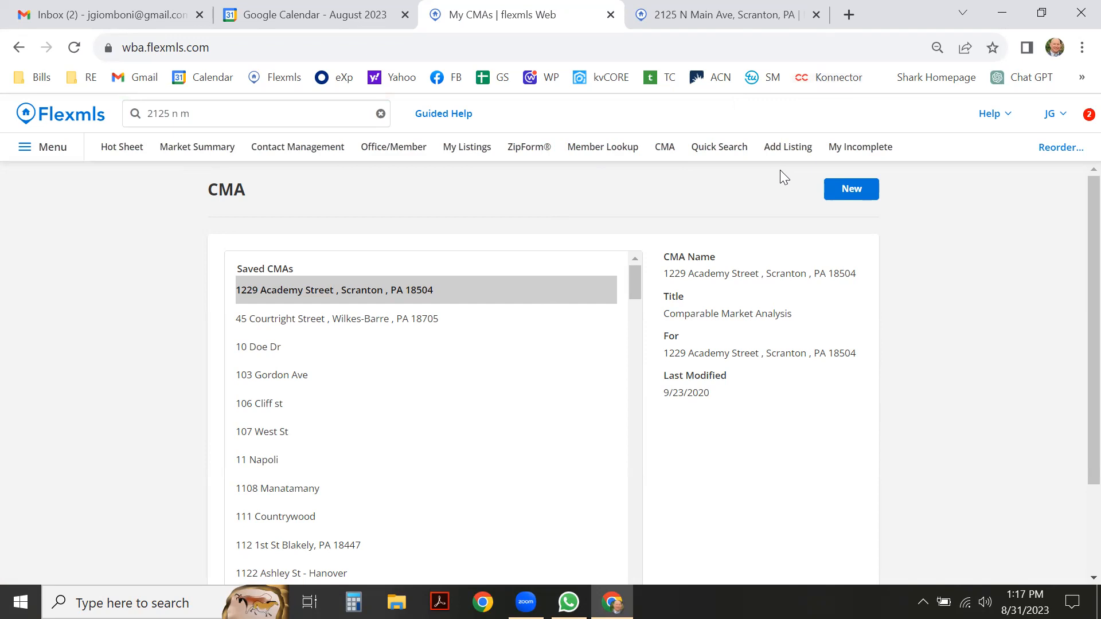
{"action": "left_click", "coordinate": [848, 190]}
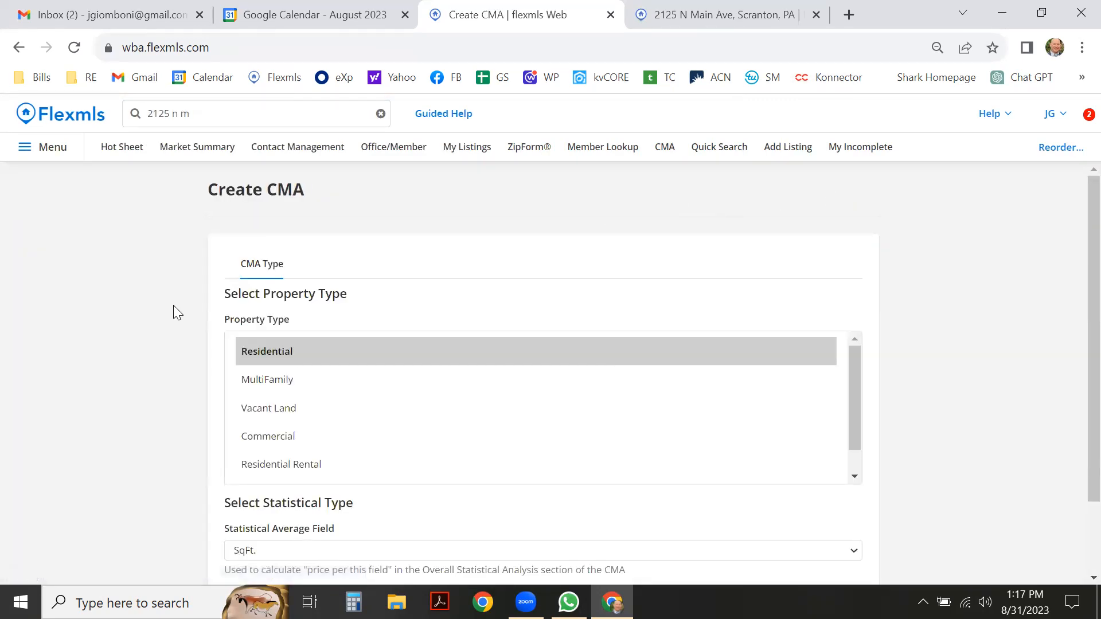
{"action": "left_click", "coordinate": [265, 353]}
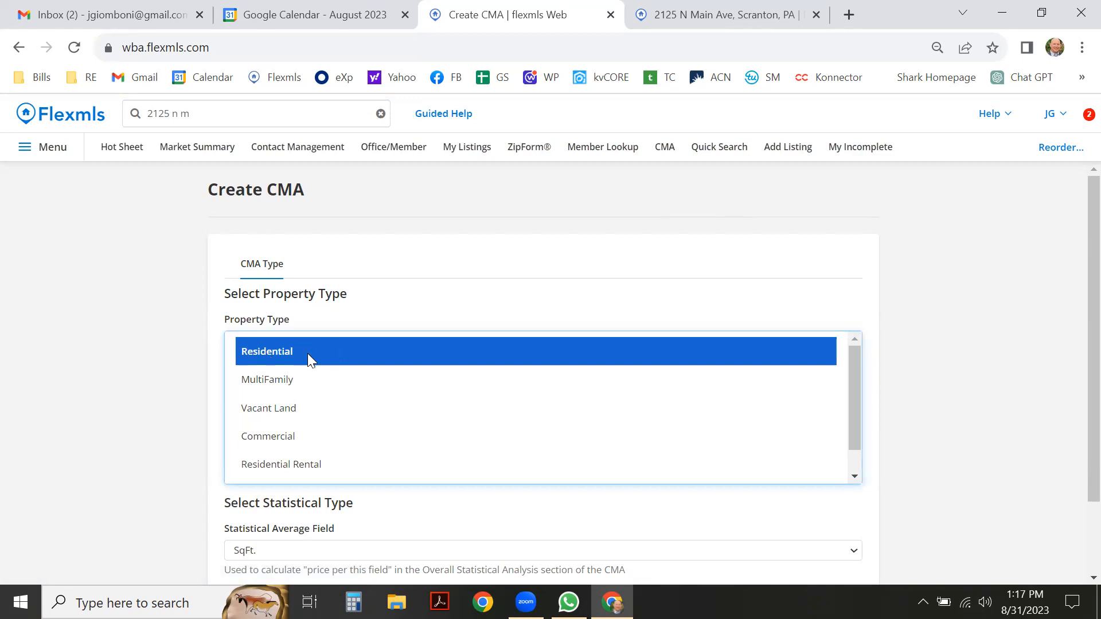
{"action": "left_click", "coordinate": [707, 7]}
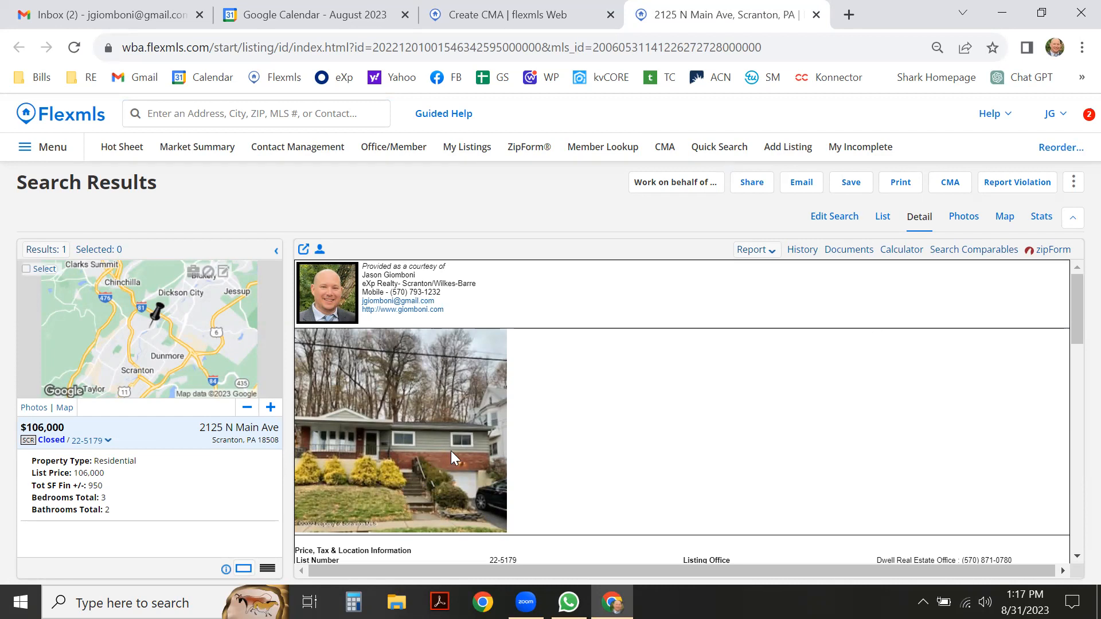
Review listing 22-5179's details ($106,000, 3 beds, 2 baths, 950 sq ft), then return to Create CMA.
{"action": "scroll", "coordinate": [786, 353], "scroll_direction": "down", "scroll_amount": 5}
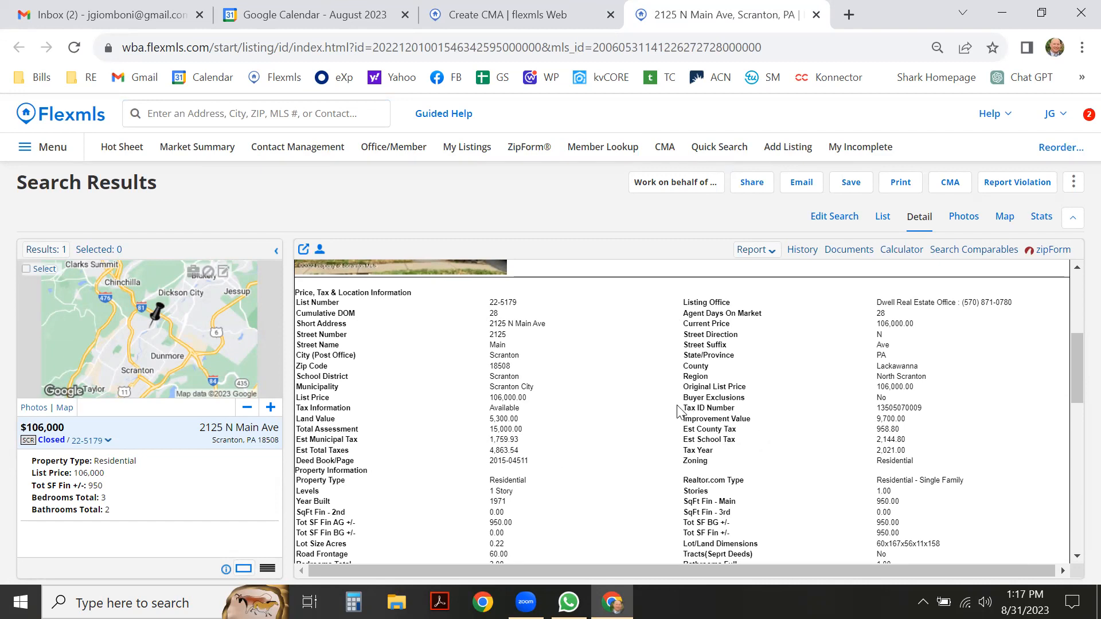
{"action": "scroll", "coordinate": [727, 395], "scroll_direction": "down", "scroll_amount": 3}
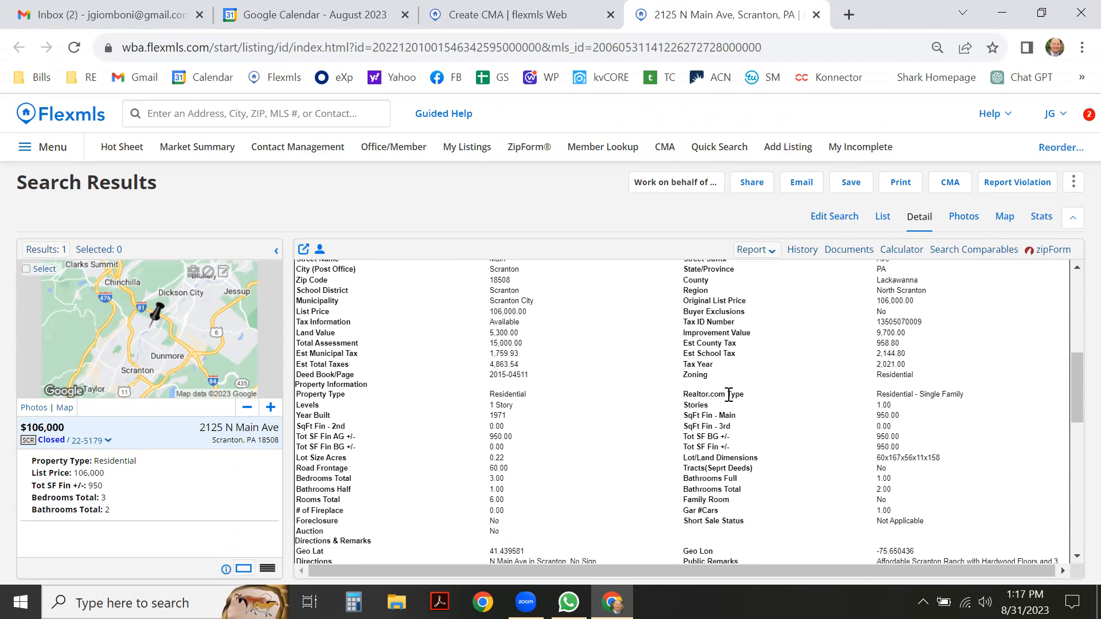
{"action": "scroll", "coordinate": [728, 395], "scroll_direction": "down", "scroll_amount": 3}
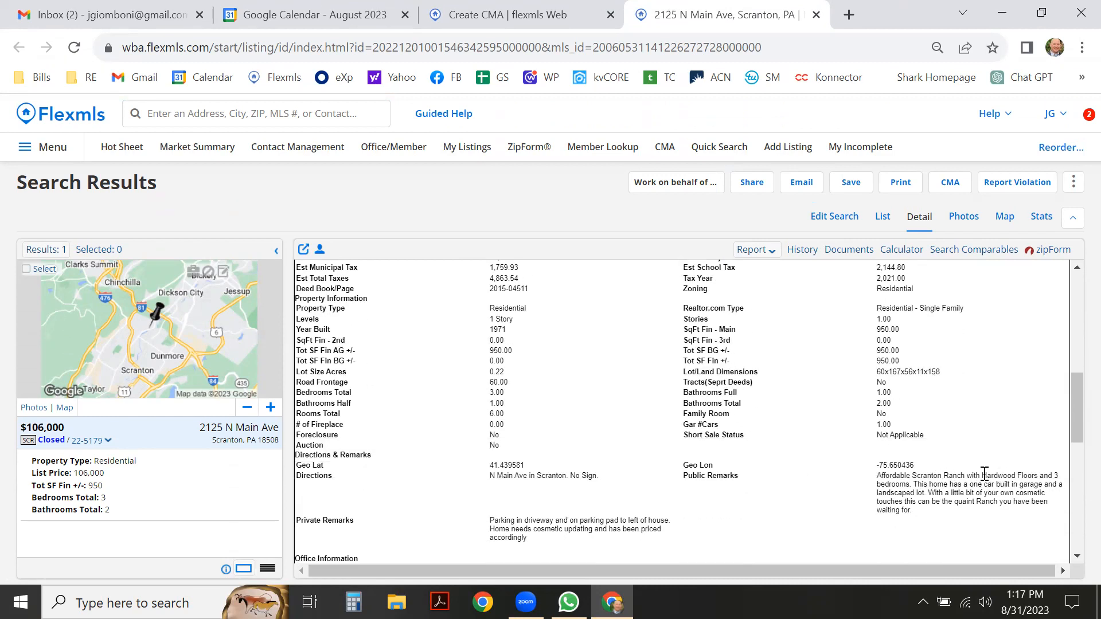
{"action": "scroll", "coordinate": [405, 357], "scroll_direction": "up", "scroll_amount": 6}
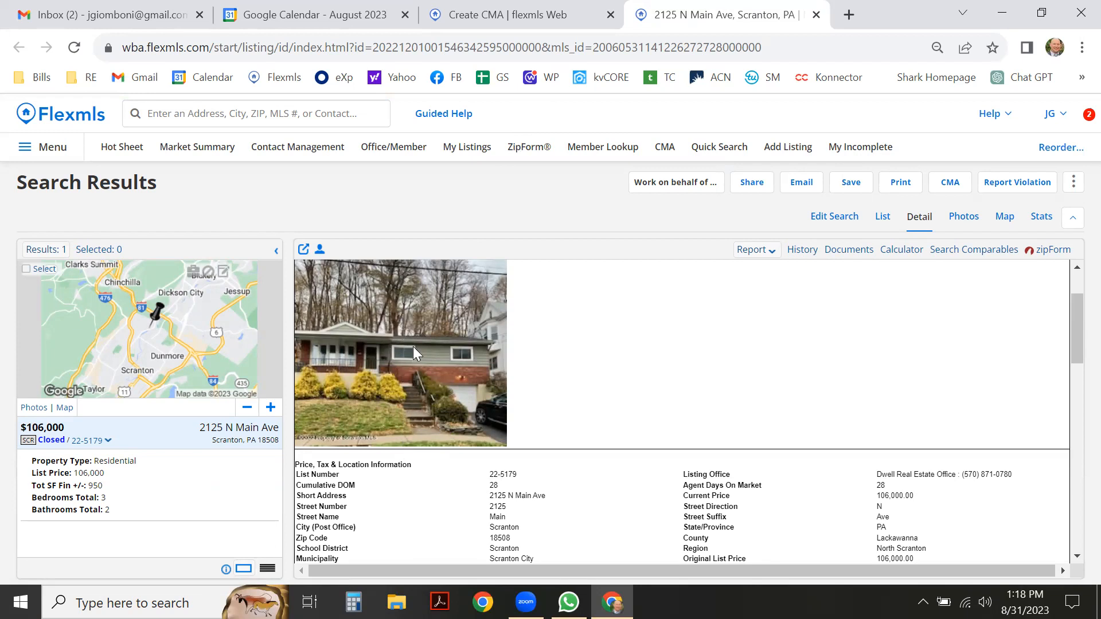
{"action": "left_click", "coordinate": [490, 17]}
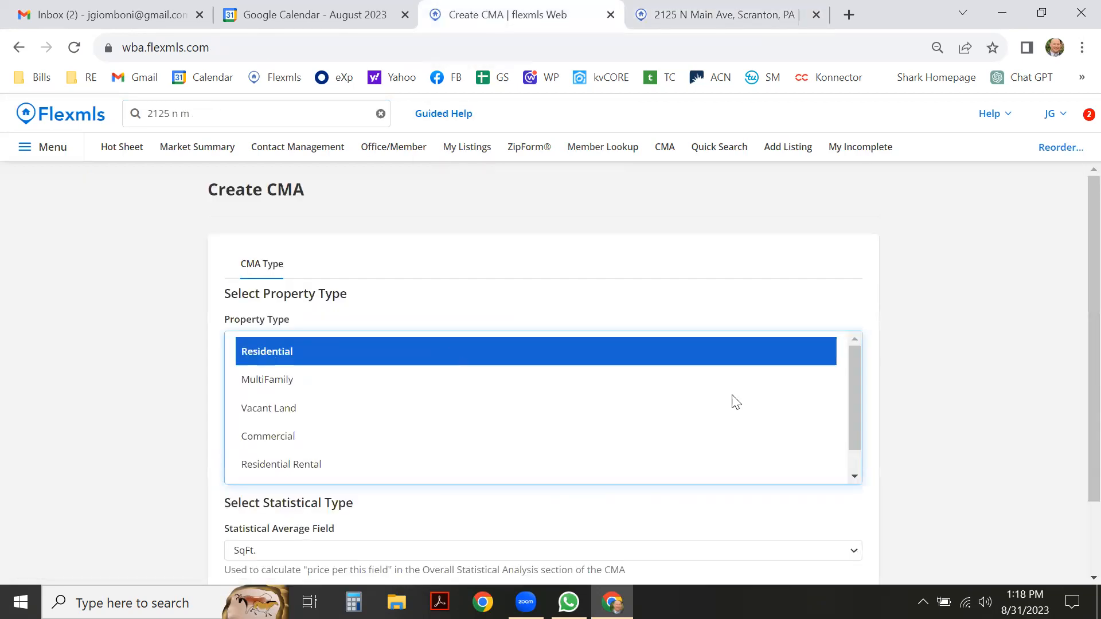
Advance the new CMA to its Cover Page information form.
{"action": "scroll", "coordinate": [860, 402], "scroll_direction": "down", "scroll_amount": 2}
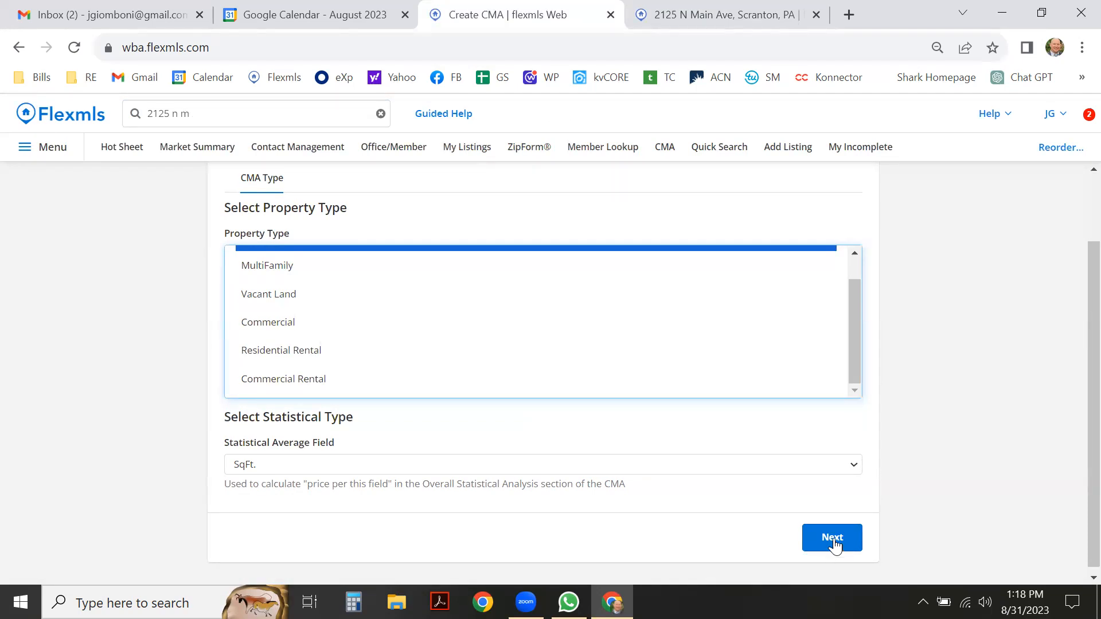
{"action": "left_click", "coordinate": [833, 539]}
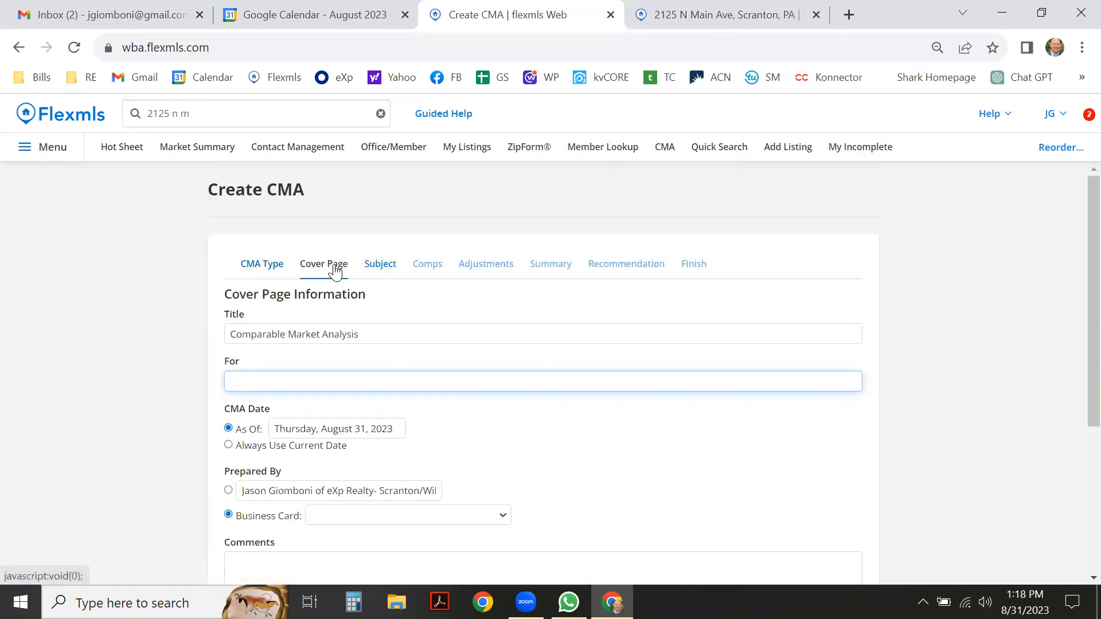
{"action": "left_click", "coordinate": [253, 266]}
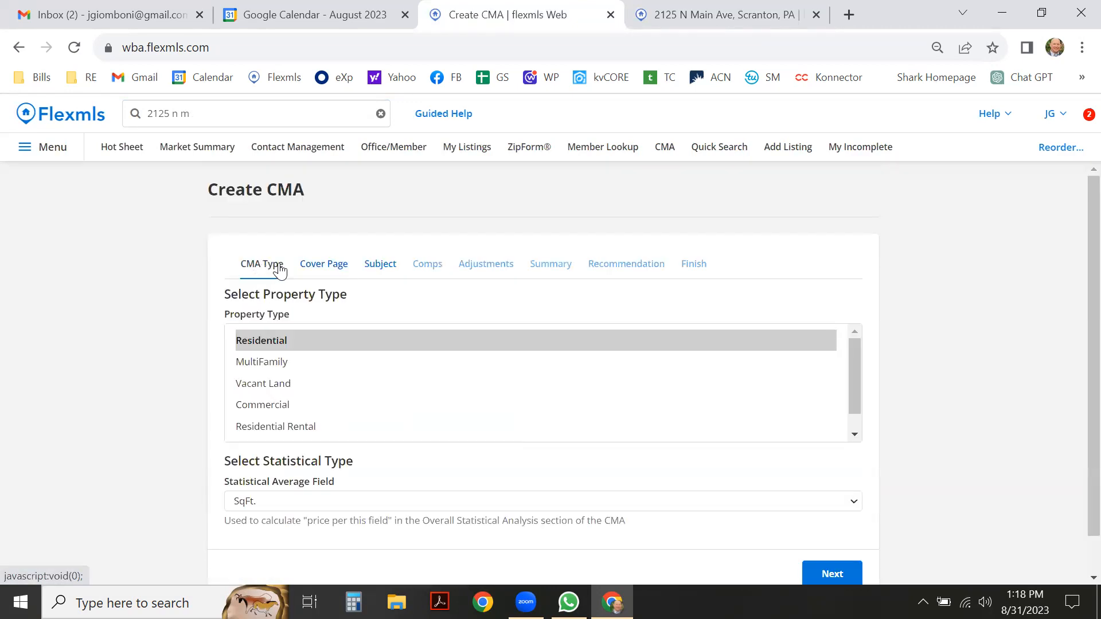
{"action": "left_click", "coordinate": [317, 267]}
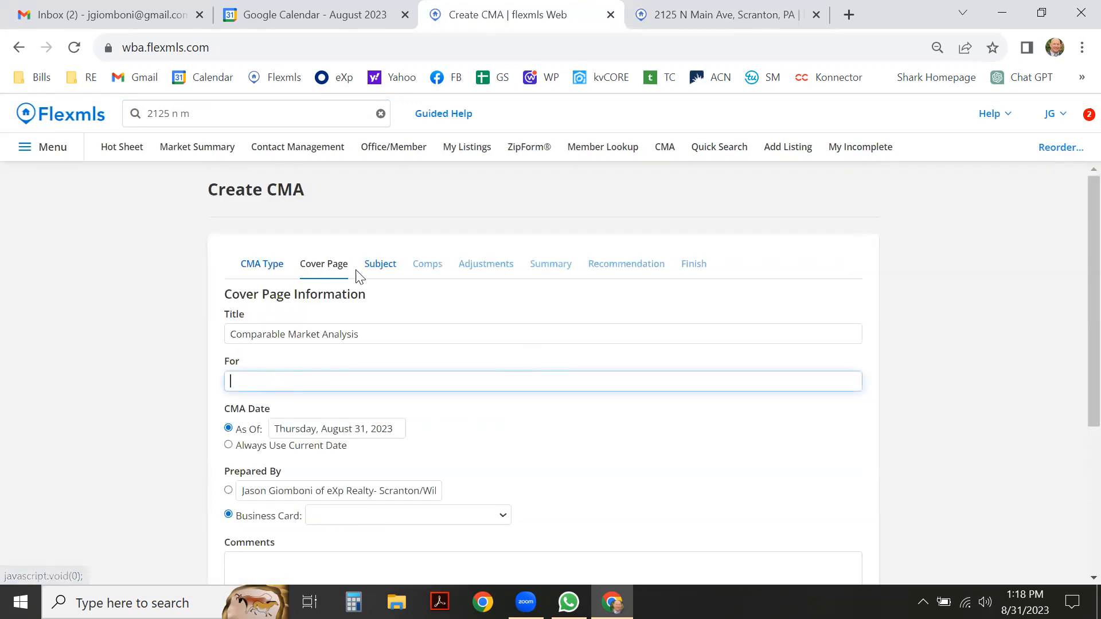
{"action": "scroll", "coordinate": [144, 384], "scroll_direction": "down", "scroll_amount": 1}
{"action": "scroll", "coordinate": [229, 398], "scroll_direction": "down", "scroll_amount": 3}
{"action": "scroll", "coordinate": [229, 398], "scroll_direction": "up", "scroll_amount": 4}
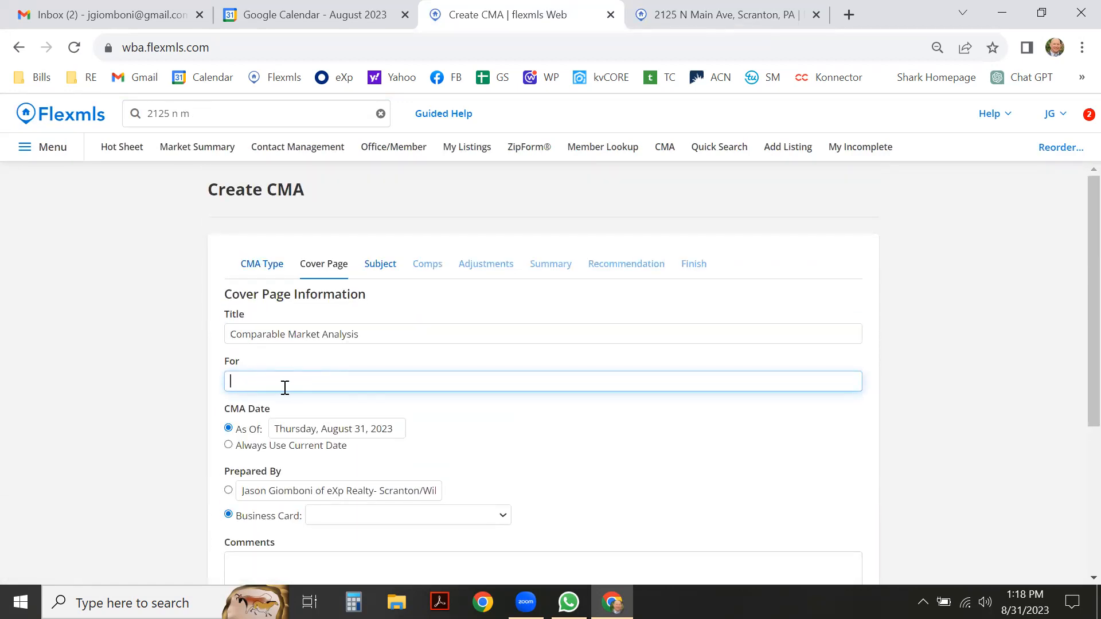
{"action": "scroll", "coordinate": [497, 372], "scroll_direction": "down", "scroll_amount": 1}
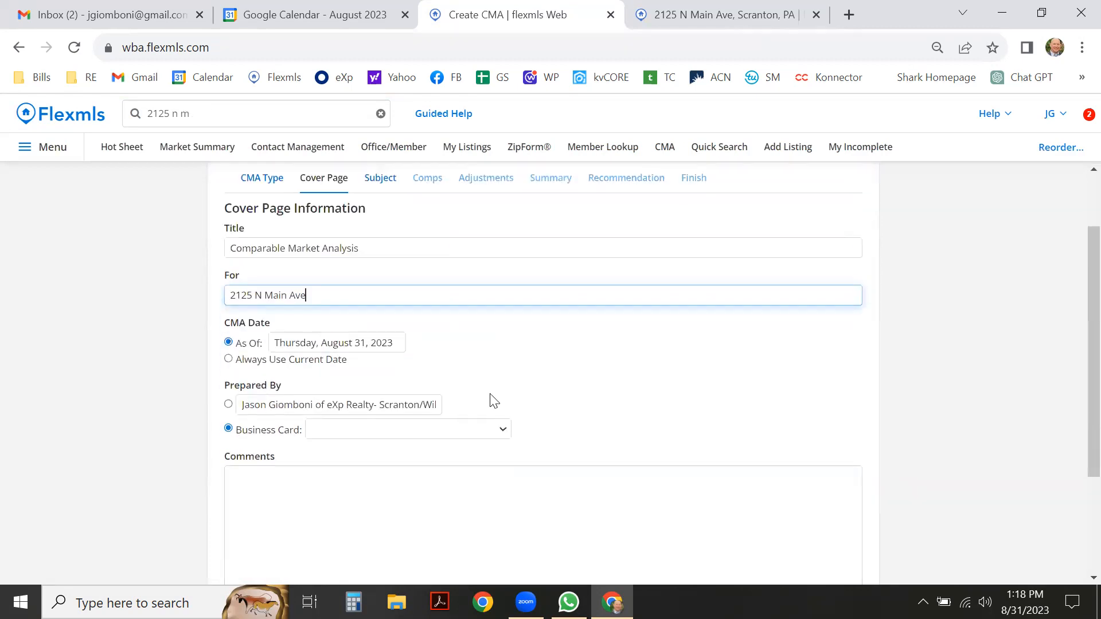
{"action": "left_click", "coordinate": [229, 359]}
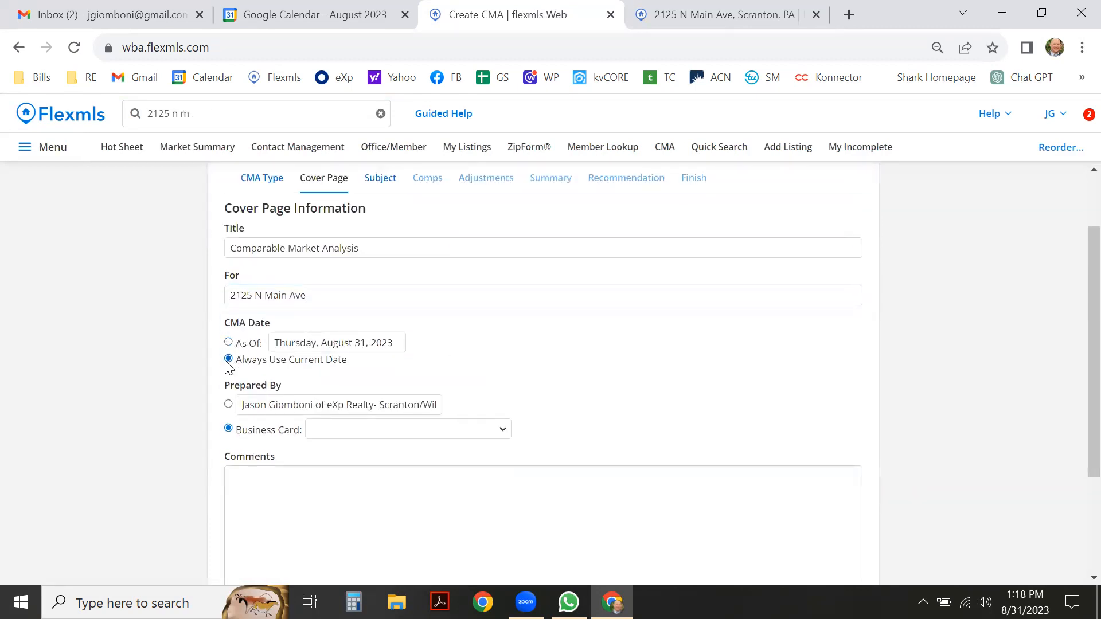
{"action": "left_click", "coordinate": [229, 405]}
{"action": "scroll", "coordinate": [467, 364], "scroll_direction": "down", "scroll_amount": 1}
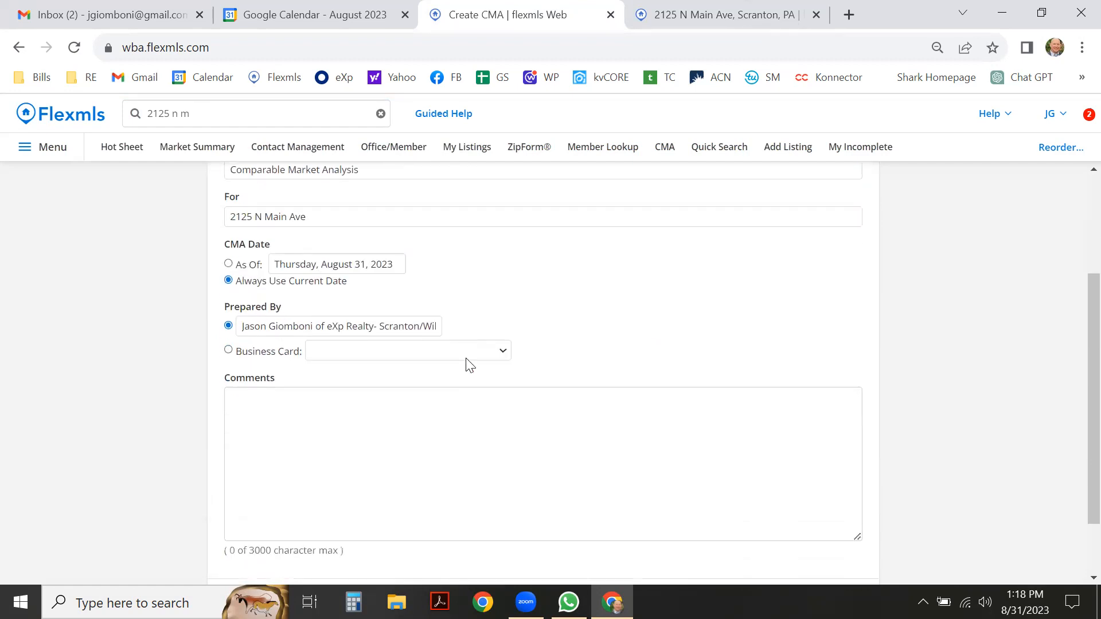
{"action": "scroll", "coordinate": [468, 364], "scroll_direction": "down", "scroll_amount": 1}
Move on to the Subject property step and look over its fields.
{"action": "left_click", "coordinate": [826, 523]}
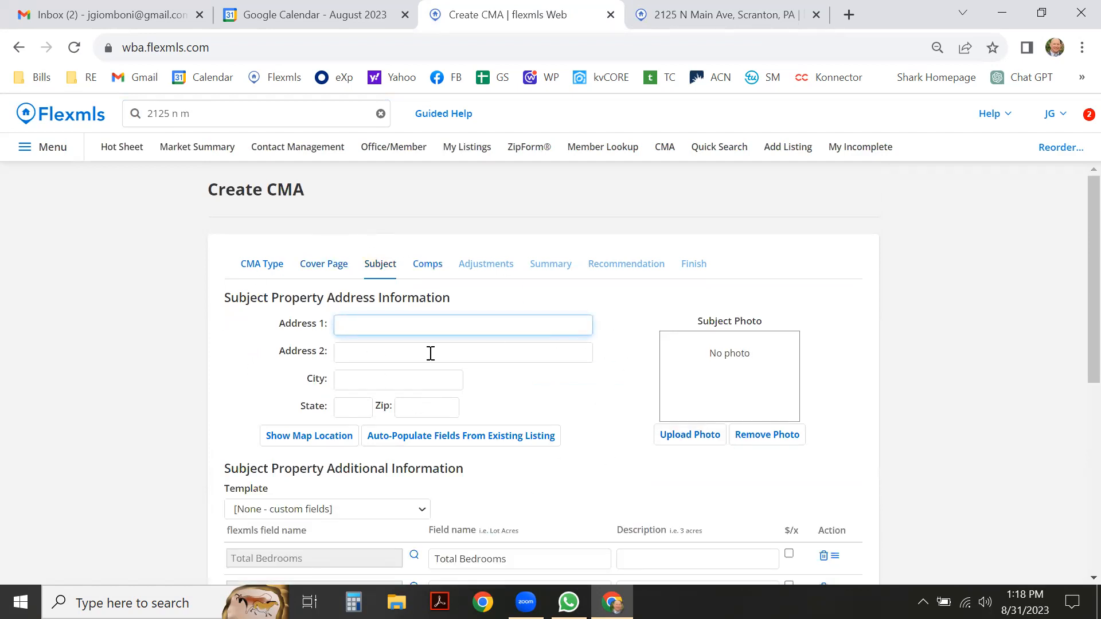
{"action": "scroll", "coordinate": [431, 354], "scroll_direction": "down", "scroll_amount": 1}
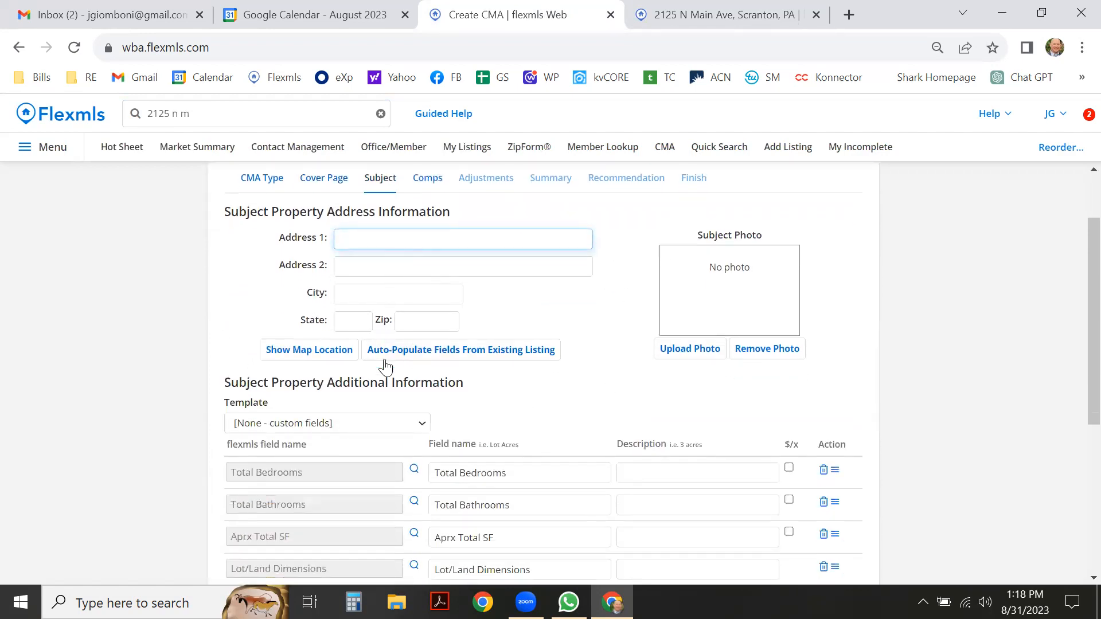
{"action": "scroll", "coordinate": [570, 396], "scroll_direction": "down", "scroll_amount": 1}
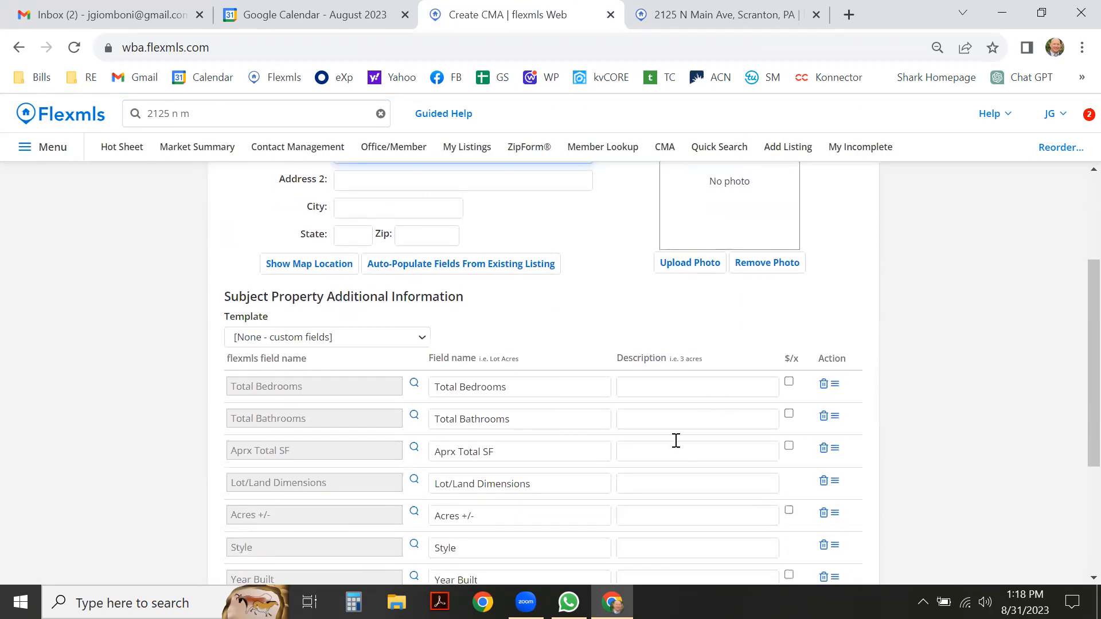
{"action": "scroll", "coordinate": [677, 440], "scroll_direction": "down", "scroll_amount": 1}
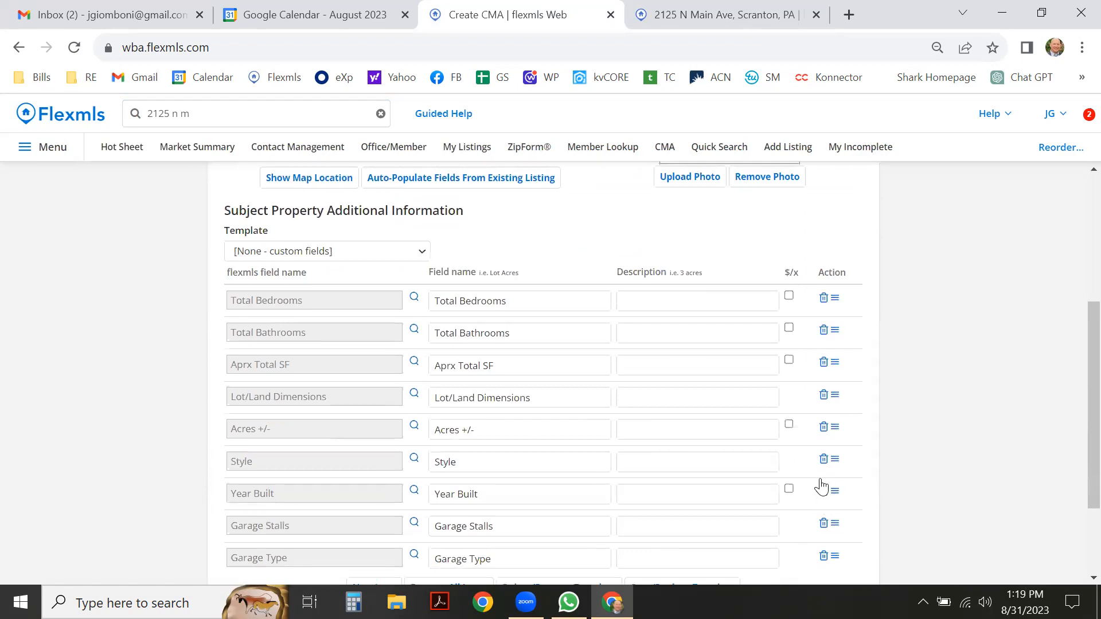
{"action": "scroll", "coordinate": [466, 366], "scroll_direction": "up", "scroll_amount": 1}
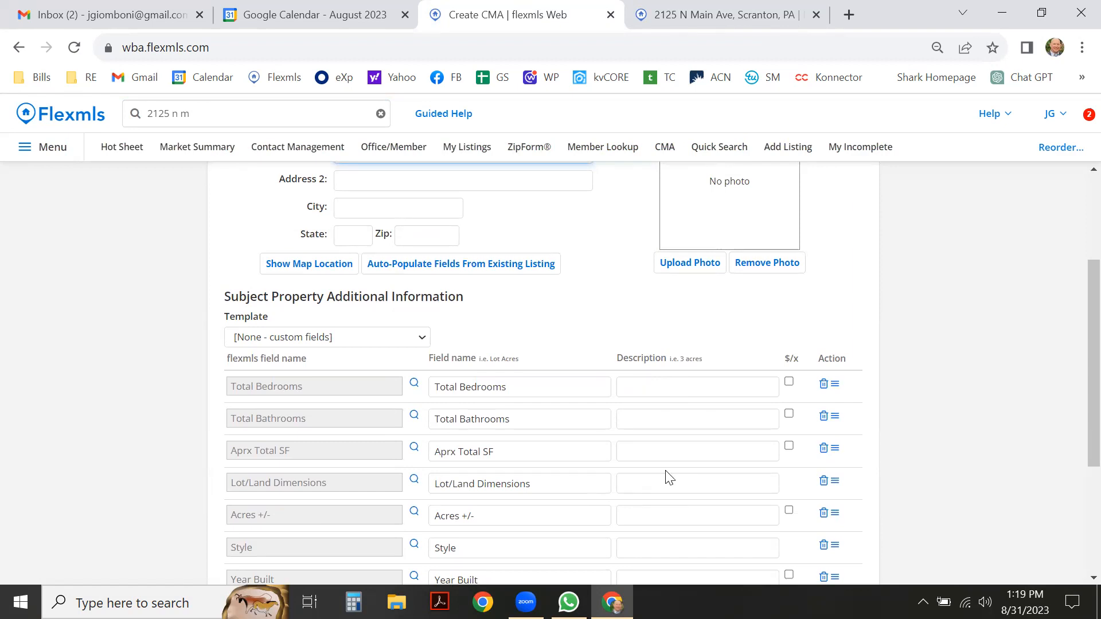
{"action": "scroll", "coordinate": [664, 475], "scroll_direction": "down", "scroll_amount": 1}
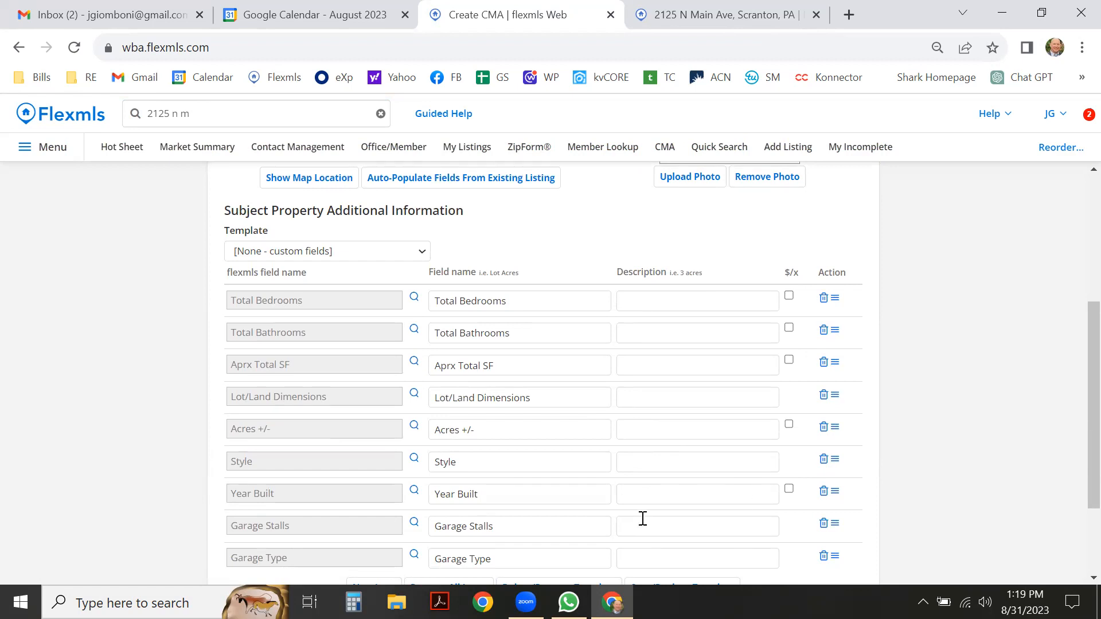
{"action": "scroll", "coordinate": [728, 283], "scroll_direction": "up", "scroll_amount": 3}
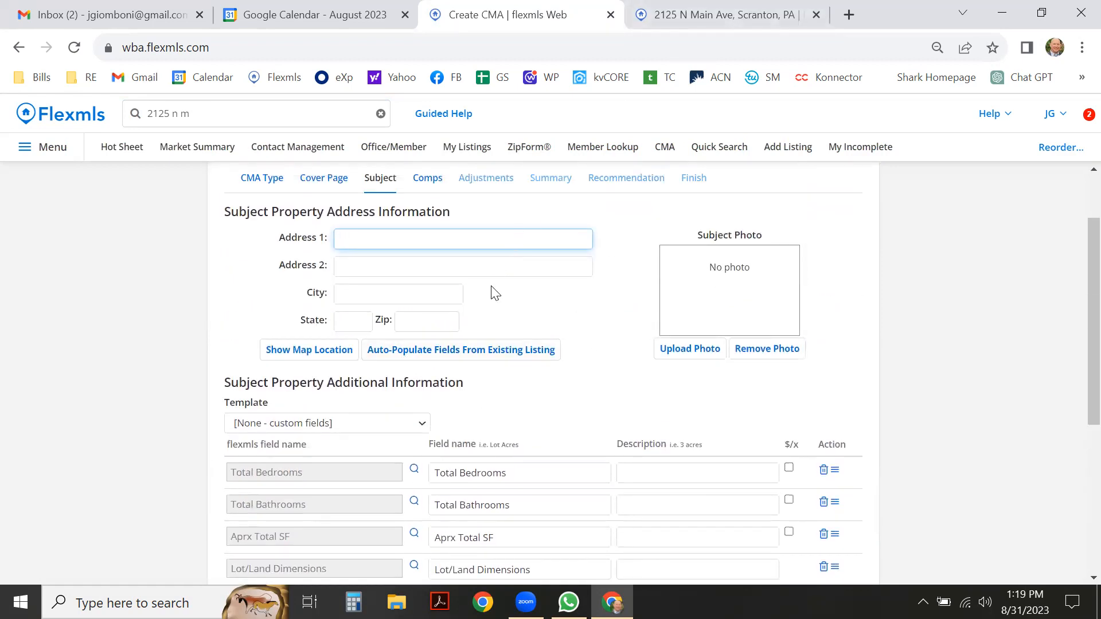
Auto-populate the subject from Greater Scranton Board of Realtors listing 22-5179.
{"action": "left_click", "coordinate": [450, 354]}
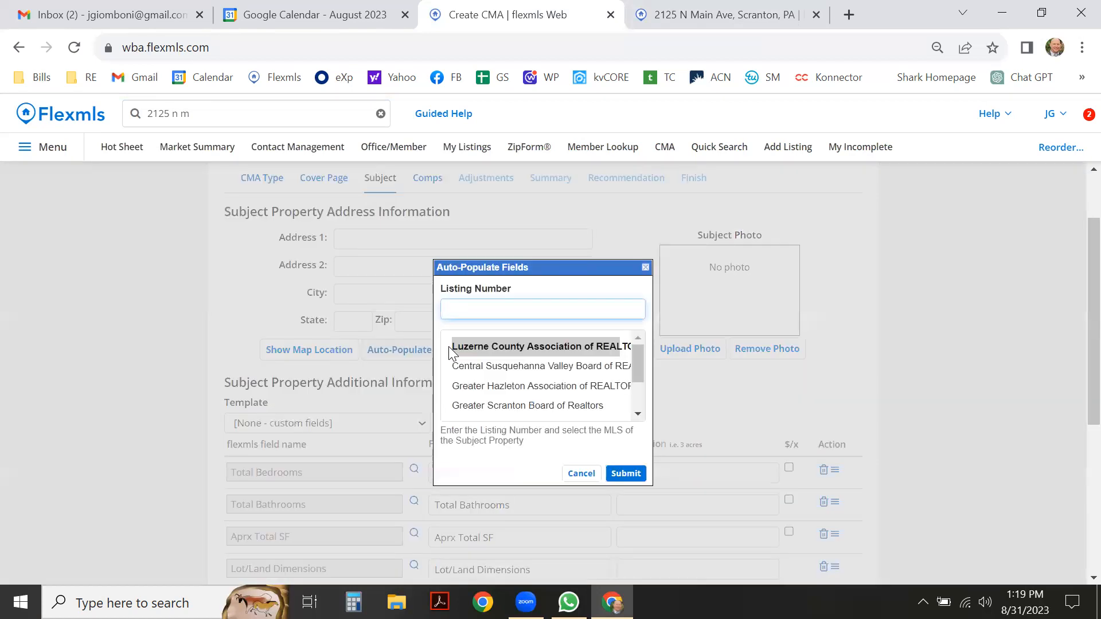
{"action": "left_click", "coordinate": [490, 409]}
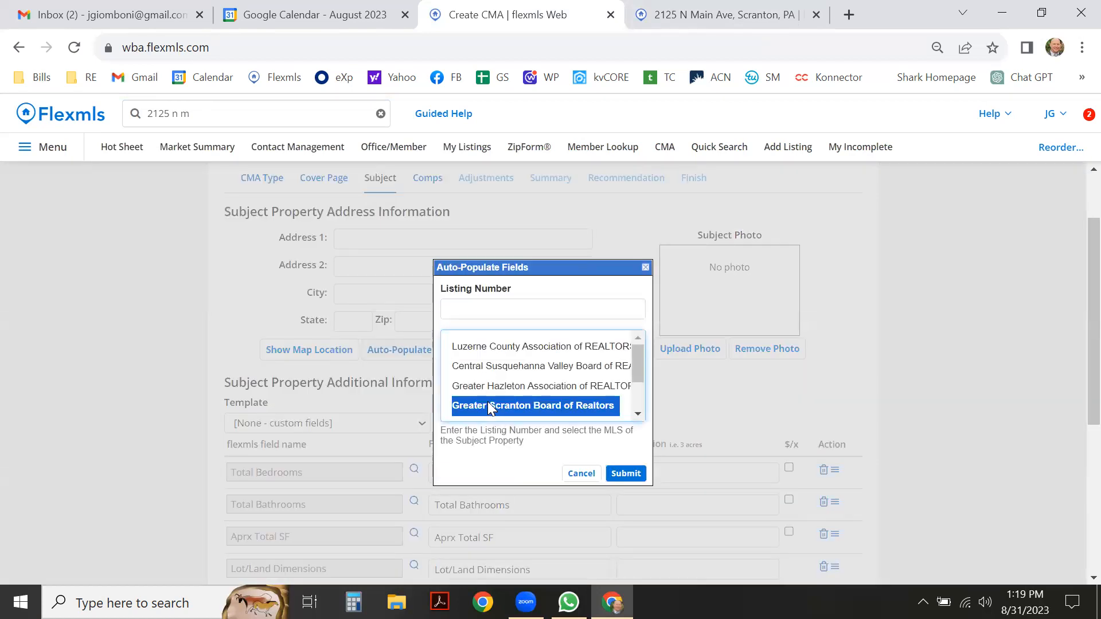
{"action": "left_click", "coordinate": [670, 17]}
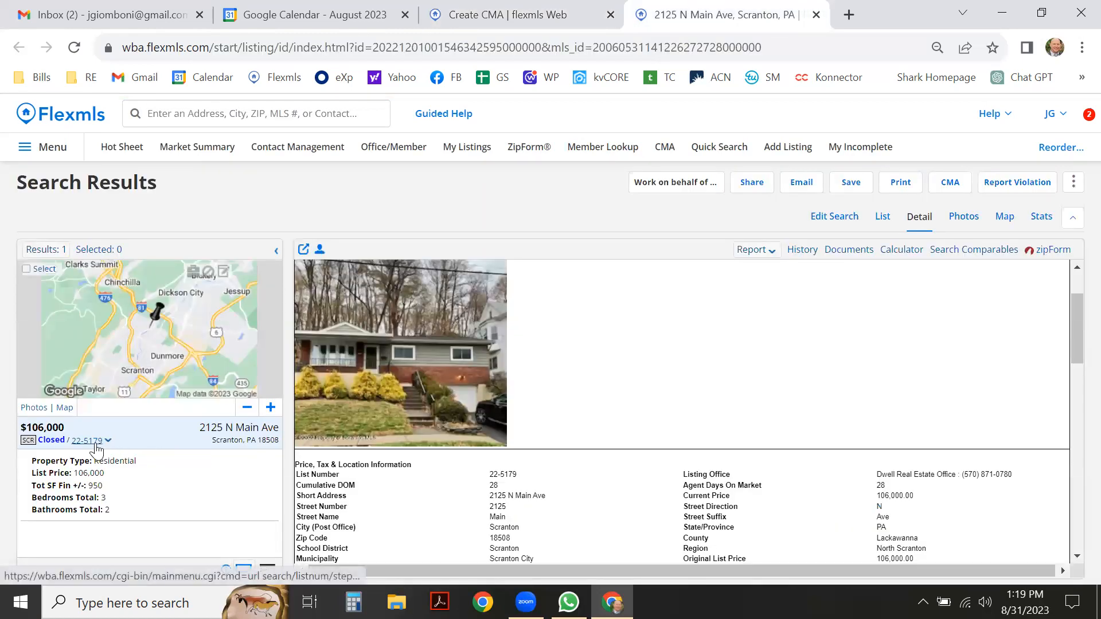
{"action": "left_click", "coordinate": [497, 15]}
{"action": "left_click", "coordinate": [496, 306]}
{"action": "type", "text": "22-"}
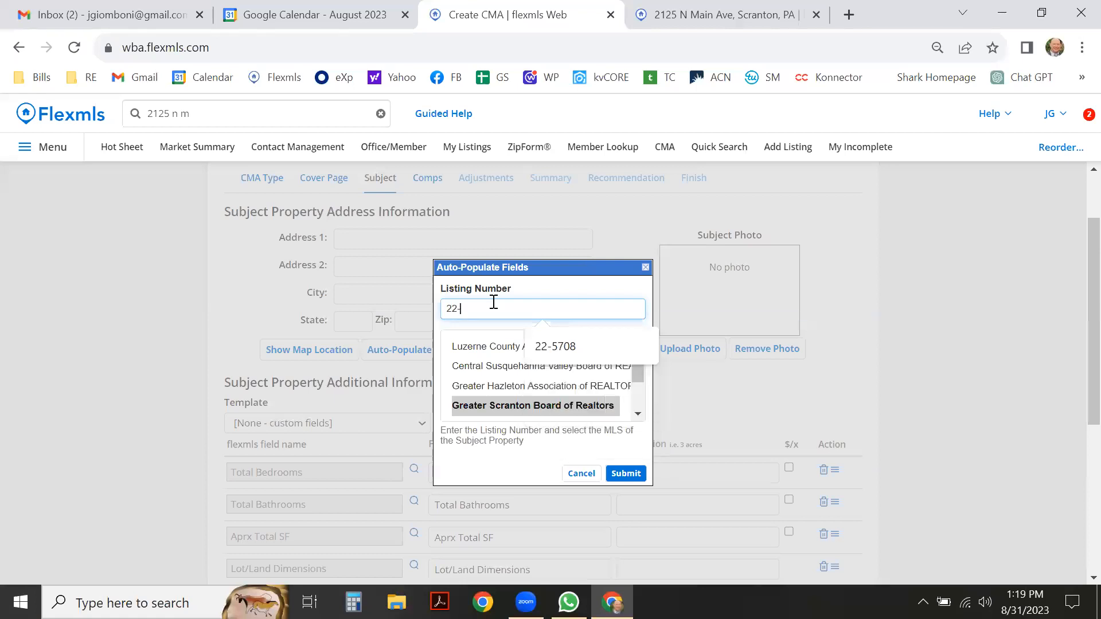
{"action": "type", "text": "5179"}
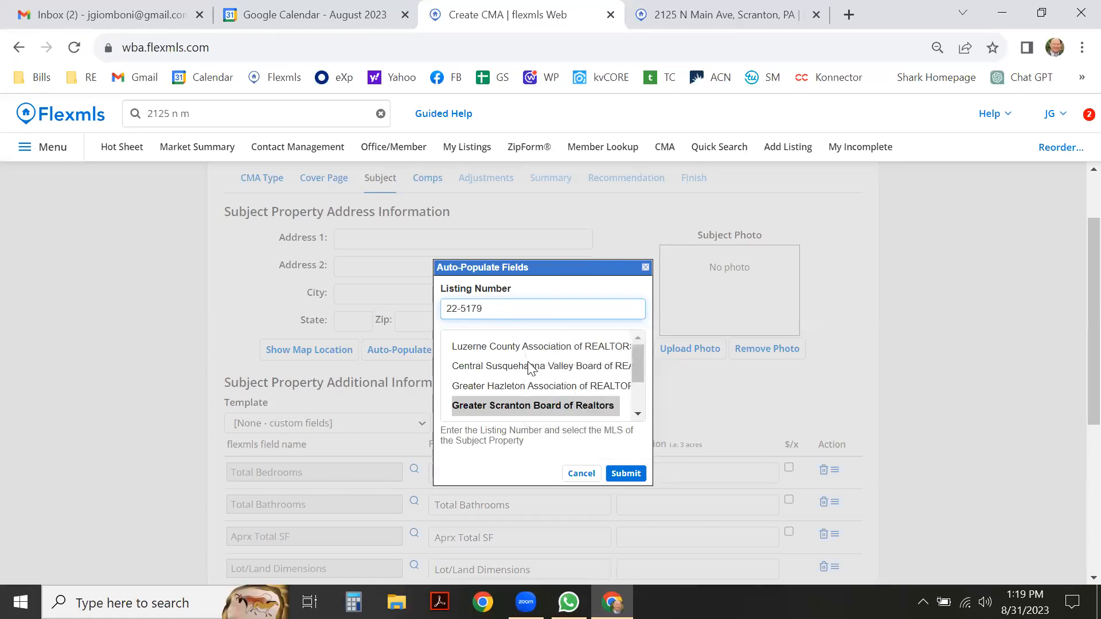
{"action": "left_click", "coordinate": [631, 475]}
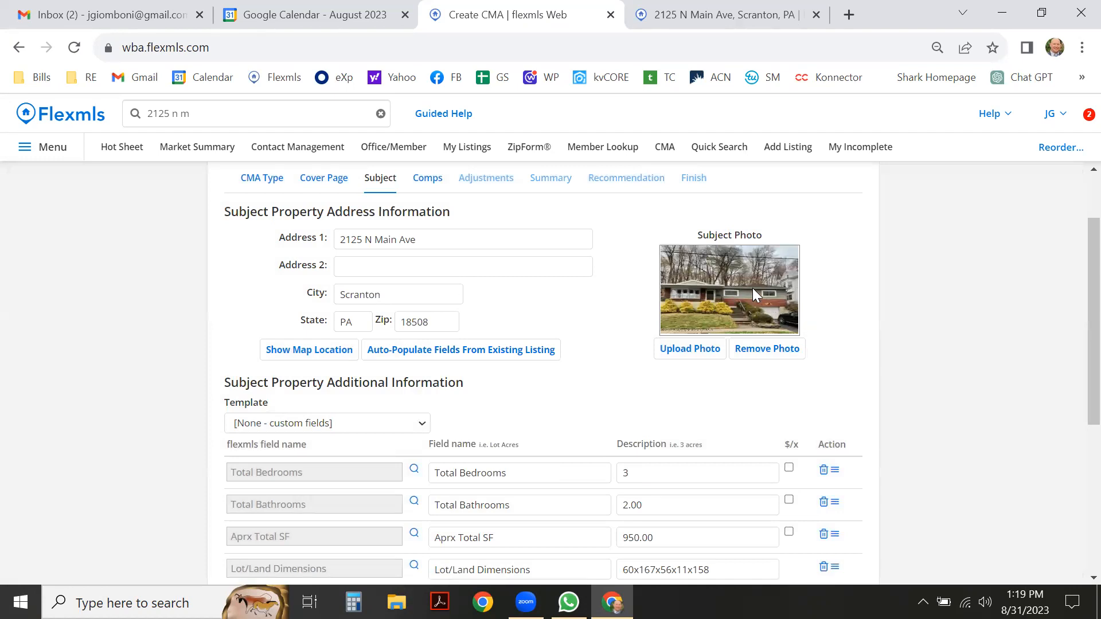
{"action": "scroll", "coordinate": [647, 381], "scroll_direction": "down", "scroll_amount": 3}
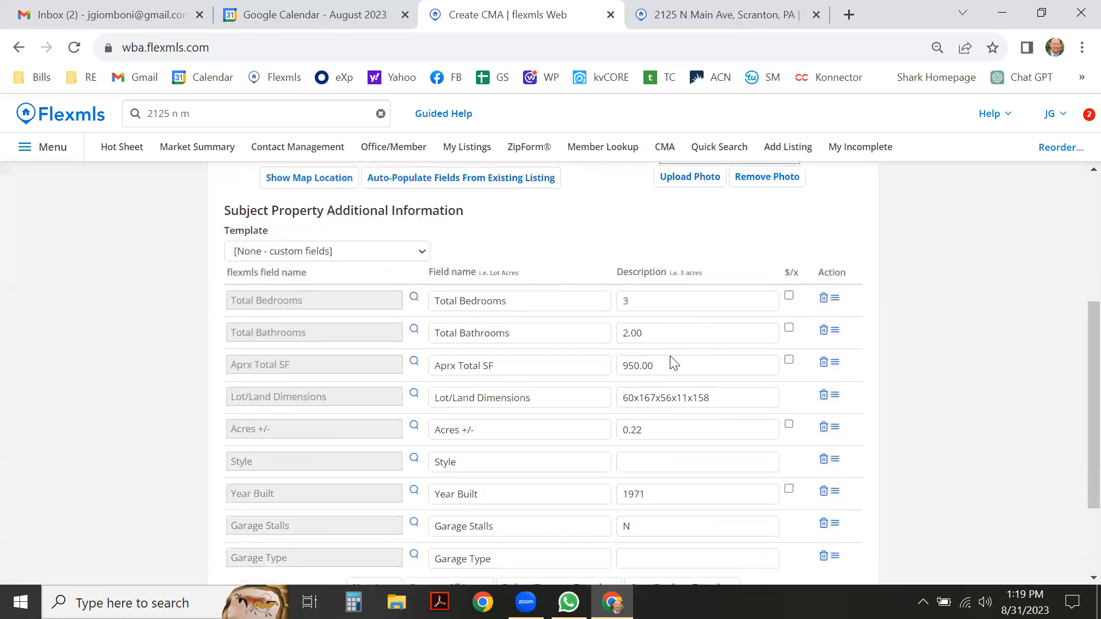
{"action": "scroll", "coordinate": [674, 363], "scroll_direction": "down", "scroll_amount": 2}
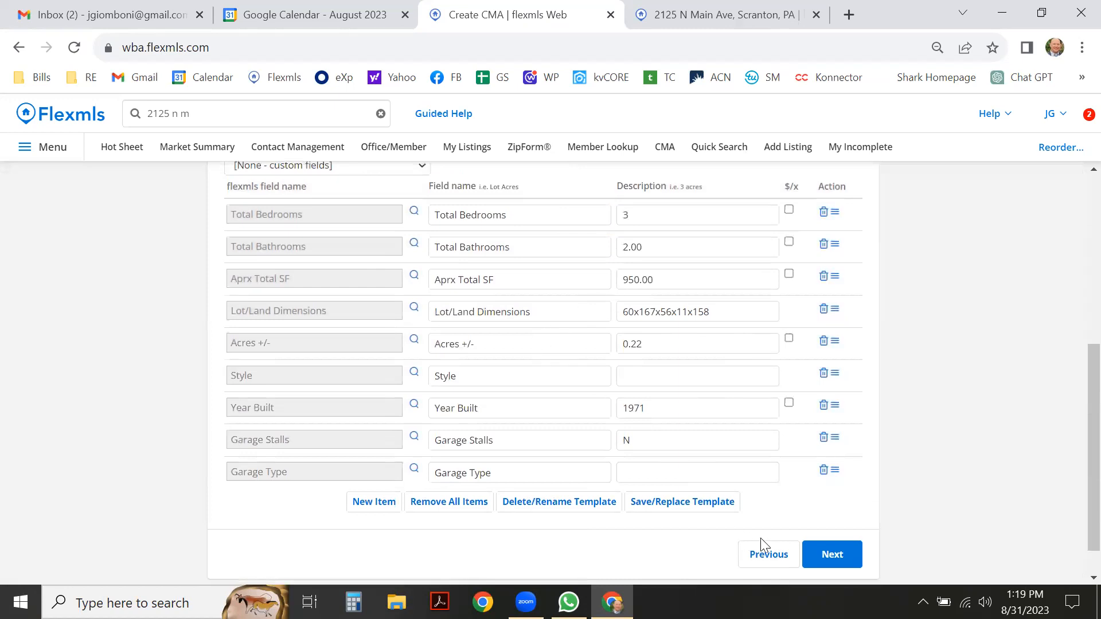
On the Comps step, set the mapping radius to 0.50 miles and run Find Comps.
{"action": "left_click", "coordinate": [831, 553]}
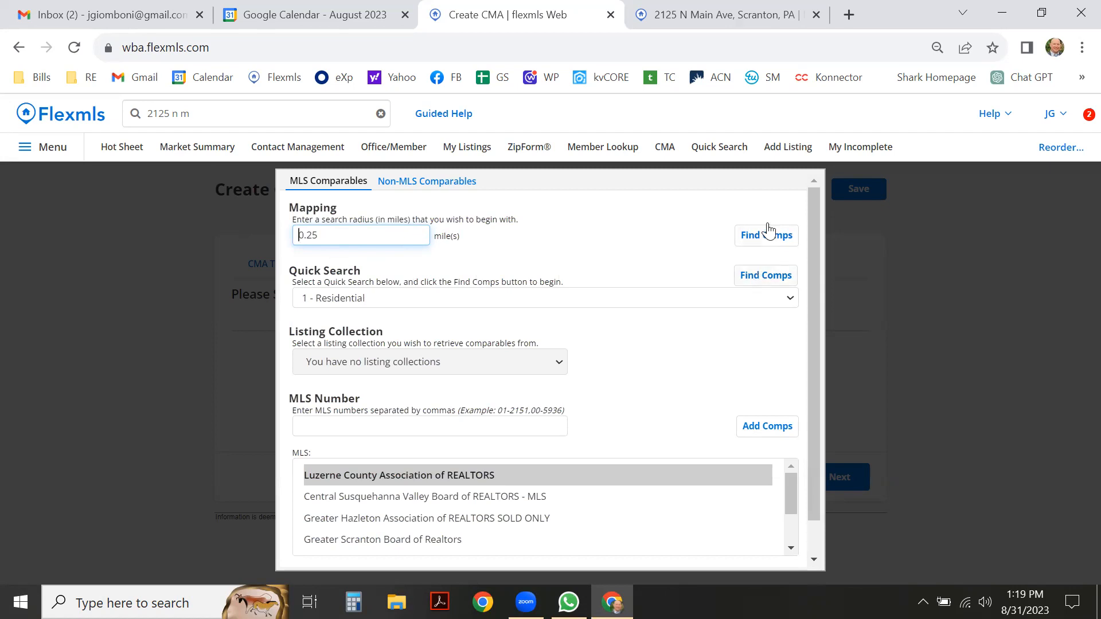
{"action": "left_click_drag", "start_coordinate": [308, 235], "coordinate": [363, 241]}
{"action": "type", "text": "50"}
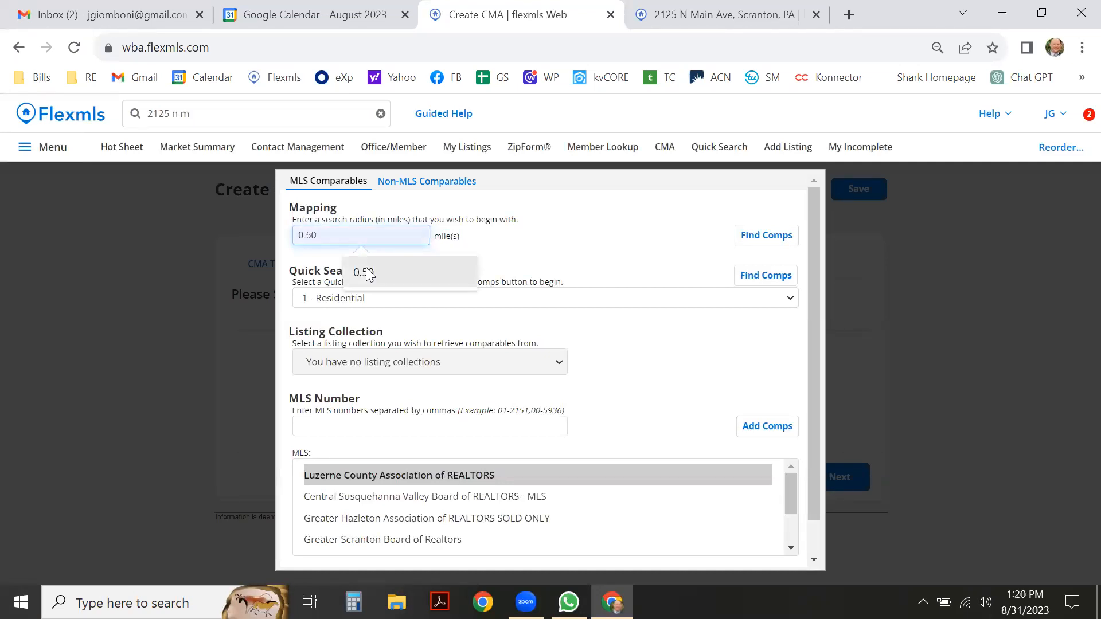
{"action": "left_click", "coordinate": [367, 272]}
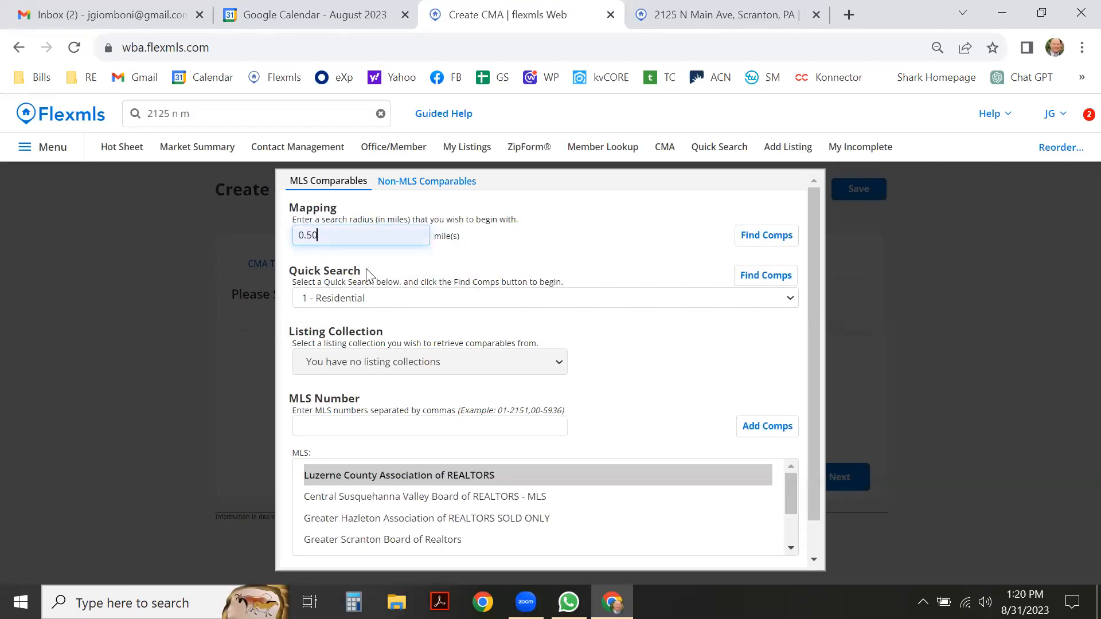
{"action": "left_click", "coordinate": [767, 241]}
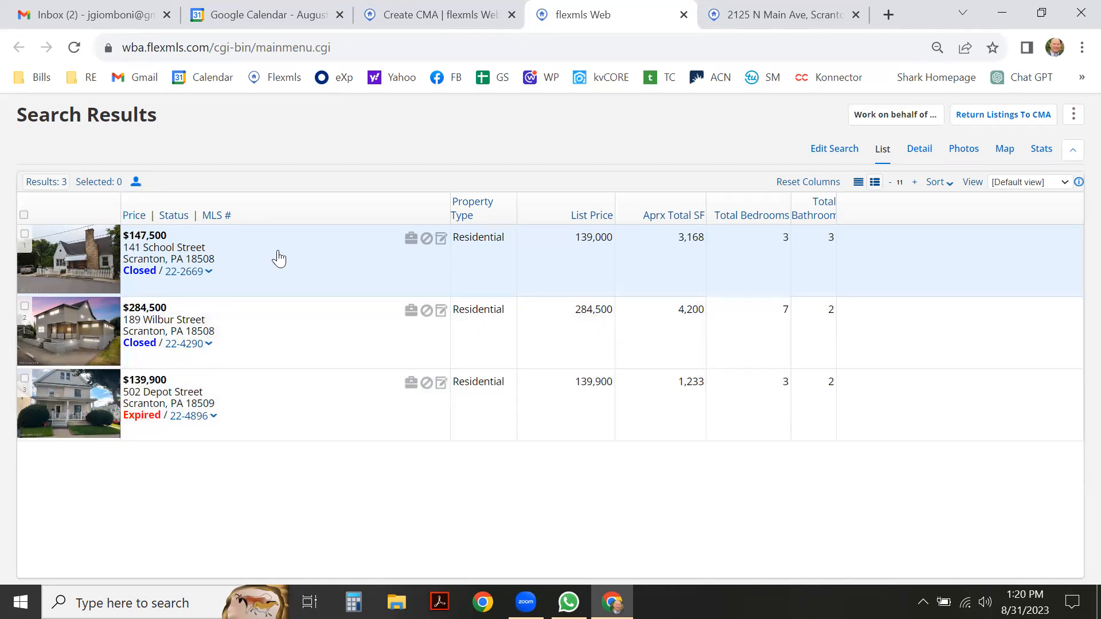
Open the comps search criteria via Detail and Edit Search, and show the MLS choices.
{"action": "left_click", "coordinate": [920, 150]}
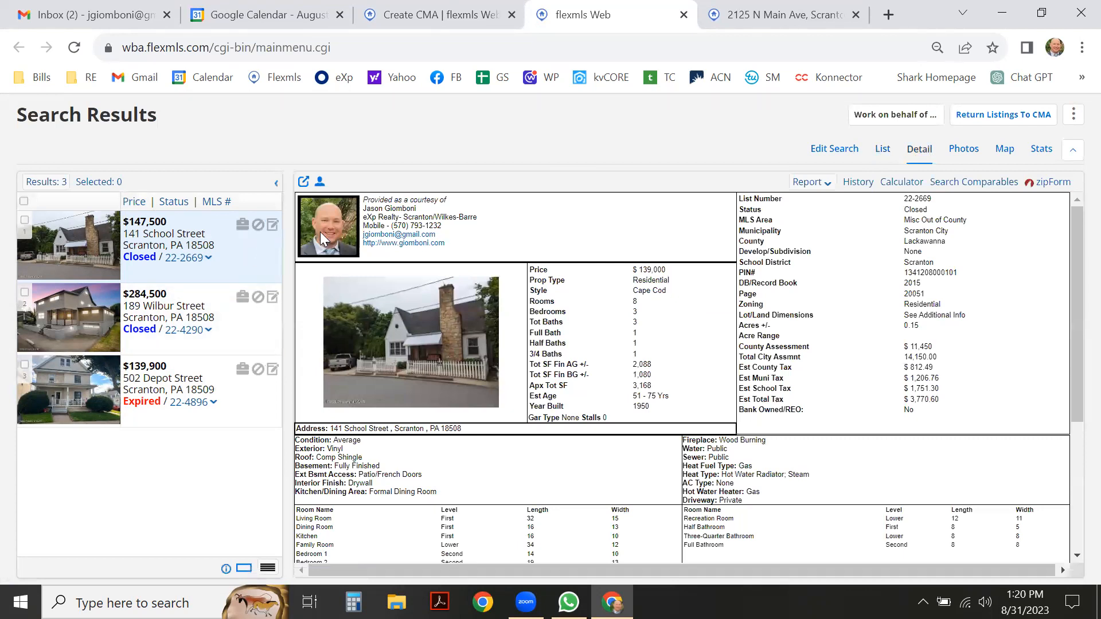
{"action": "left_click", "coordinate": [831, 153]}
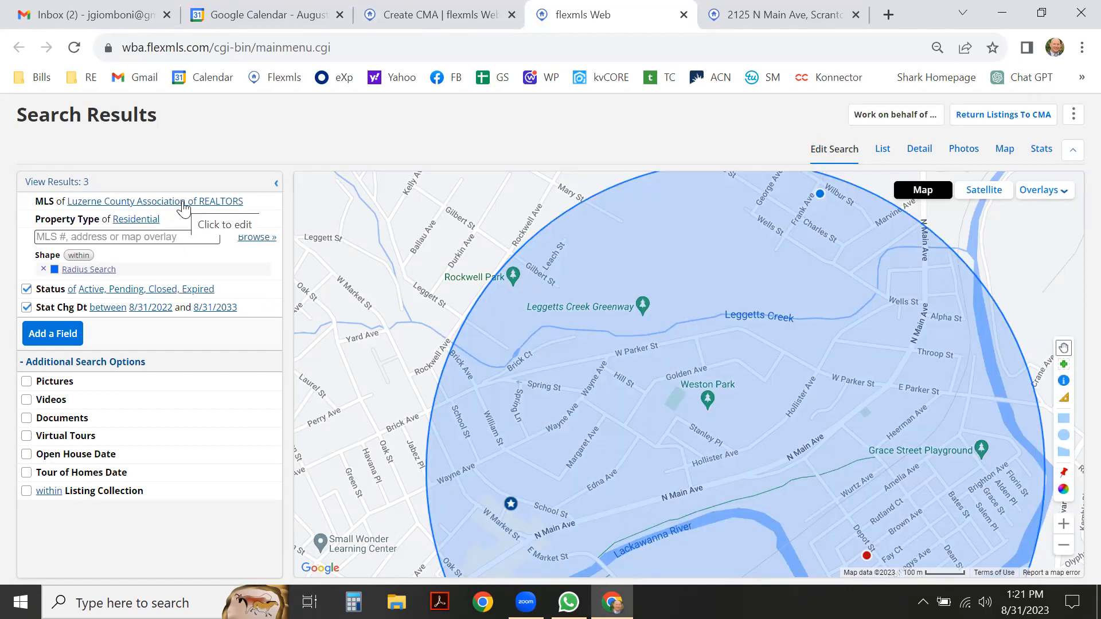
{"action": "left_click", "coordinate": [184, 203]}
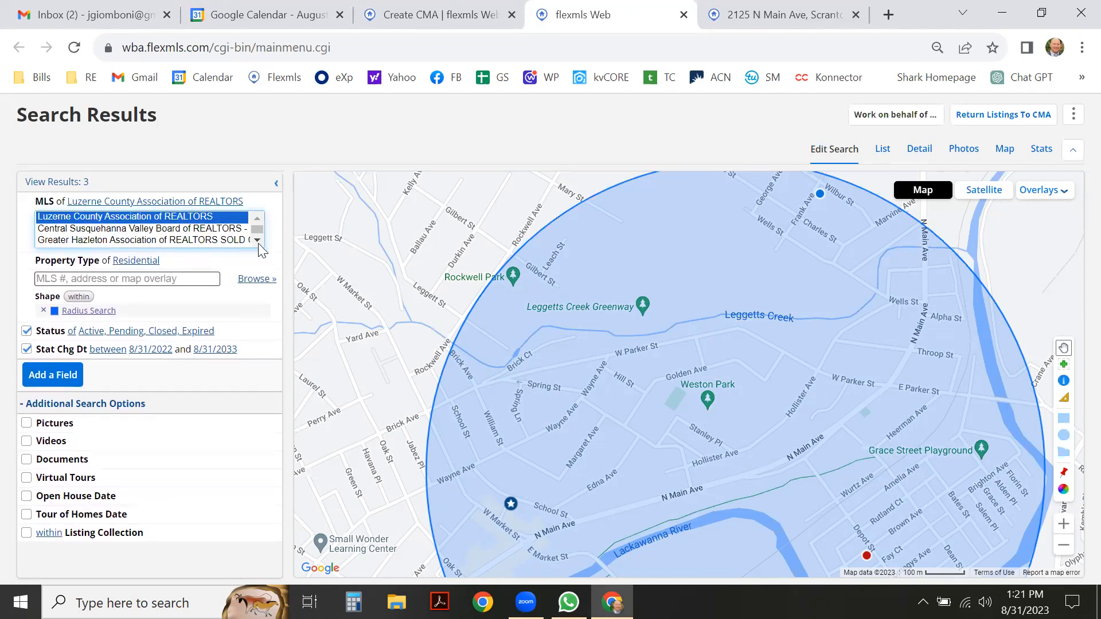
Search Greater Scranton Board of Realtors instead and list the 47 results.
{"action": "scroll", "coordinate": [158, 227], "scroll_direction": "down", "scroll_amount": 1}
{"action": "left_click", "coordinate": [156, 219]}
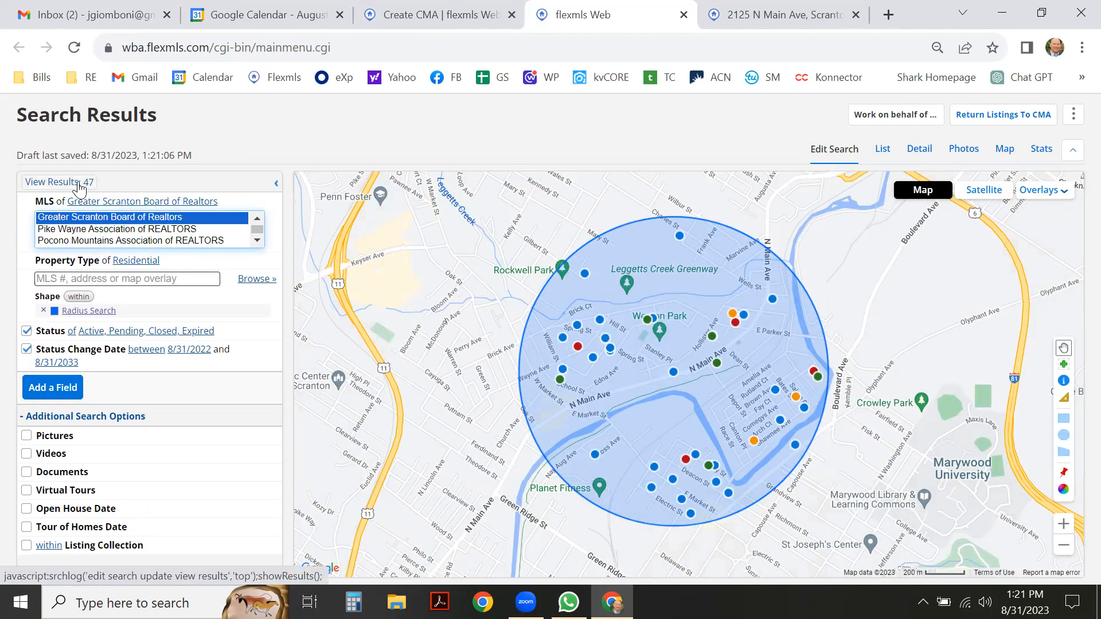
{"action": "left_click", "coordinate": [882, 150]}
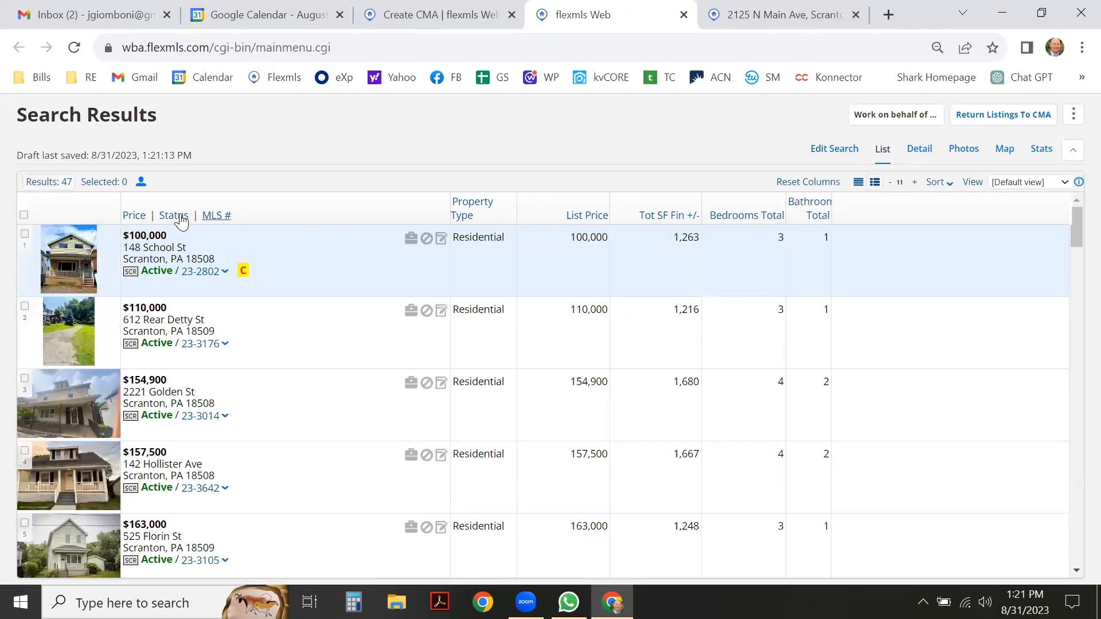
{"action": "left_click", "coordinate": [138, 217]}
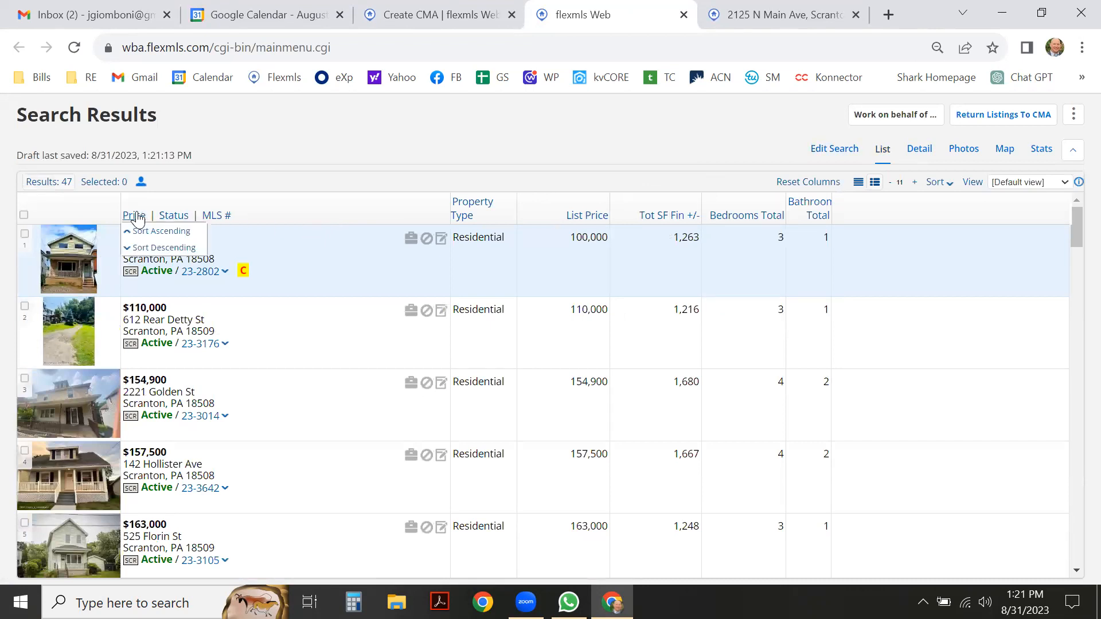
{"action": "left_click", "coordinate": [145, 249]}
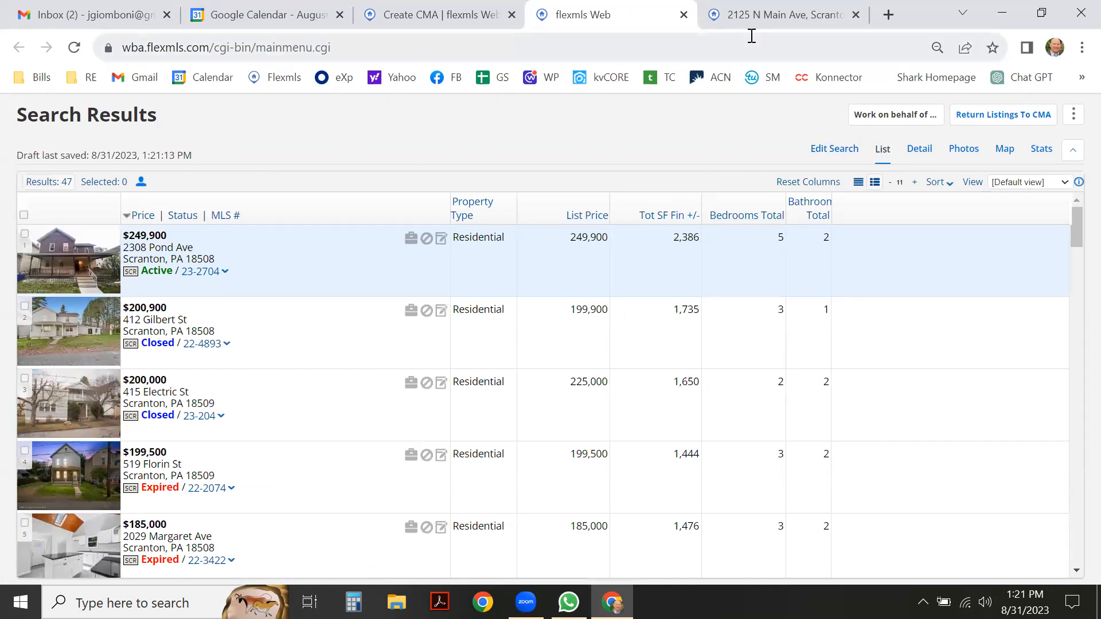
{"action": "left_click", "coordinate": [759, 17]}
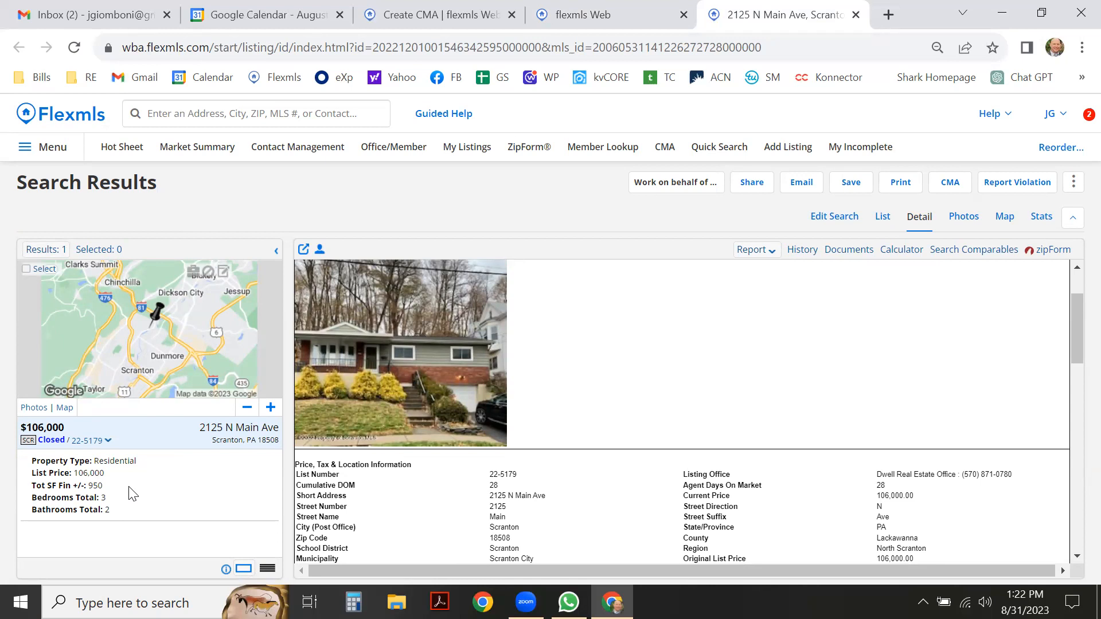
Go back to the 47-result comps search and reopen its criteria with the radius map.
{"action": "left_click", "coordinate": [612, 8]}
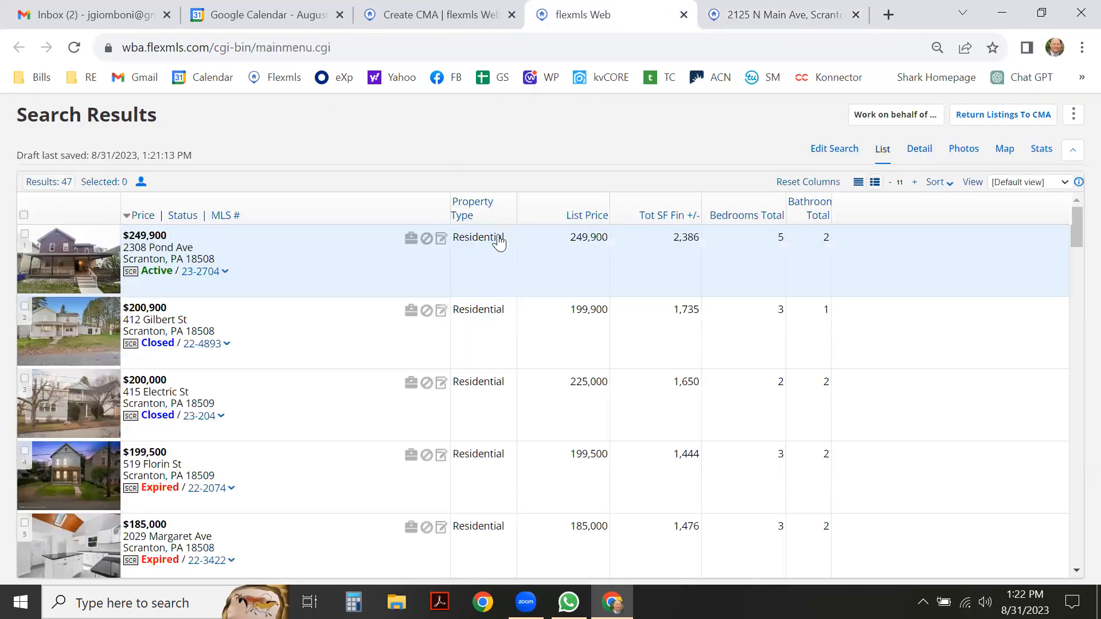
{"action": "left_click", "coordinate": [836, 152]}
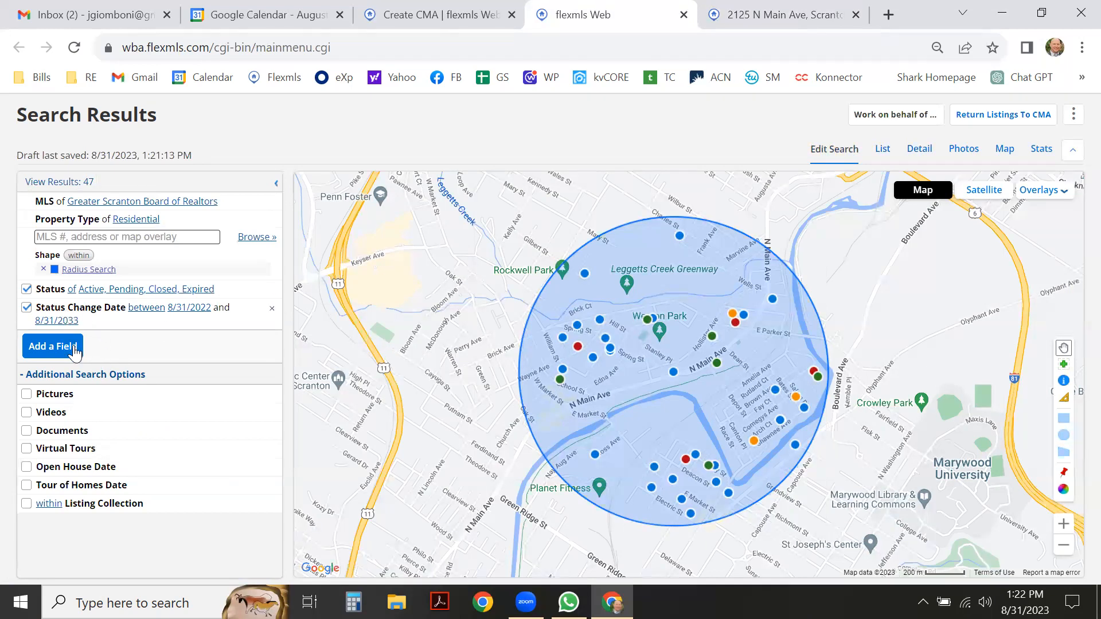
{"action": "left_click", "coordinate": [88, 377]}
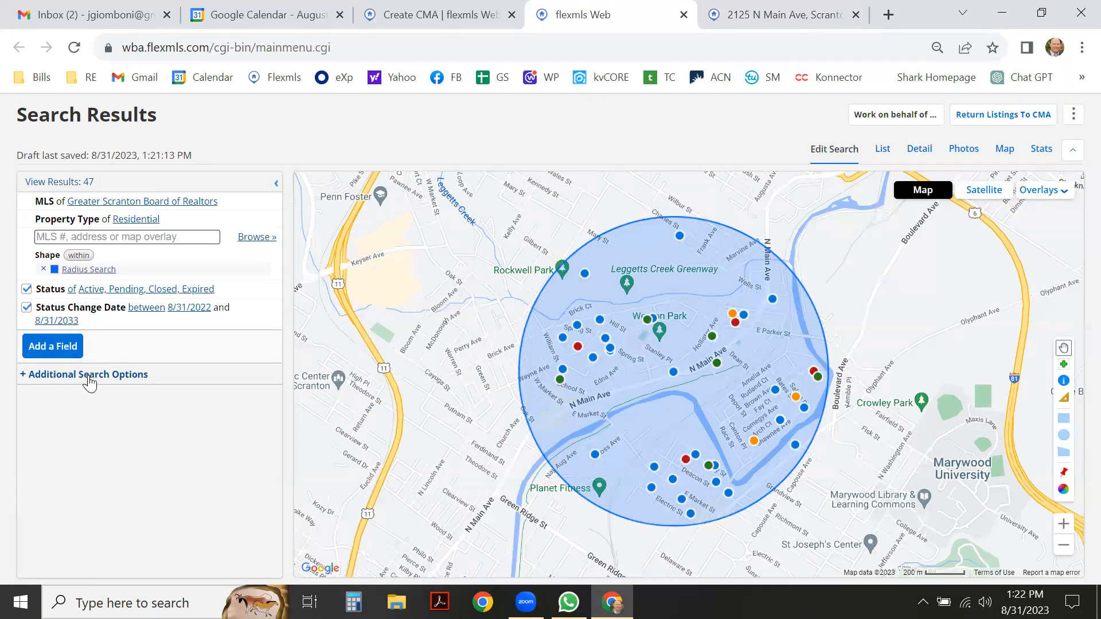
{"action": "left_click", "coordinate": [84, 377]}
{"action": "left_click", "coordinate": [84, 355]}
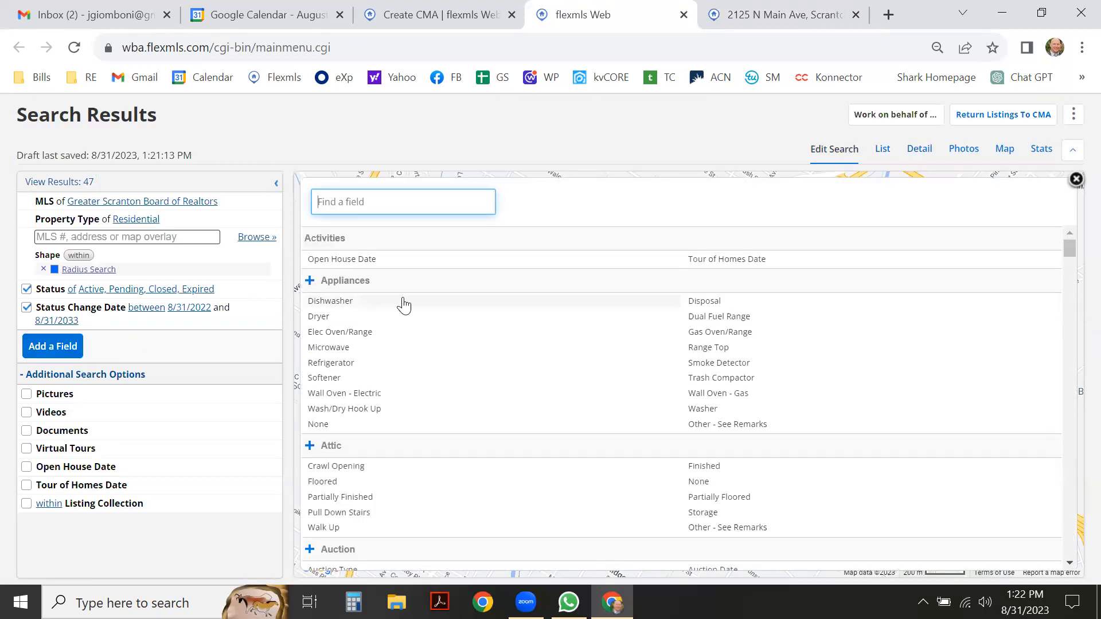
{"action": "scroll", "coordinate": [404, 307], "scroll_direction": "down", "scroll_amount": 2}
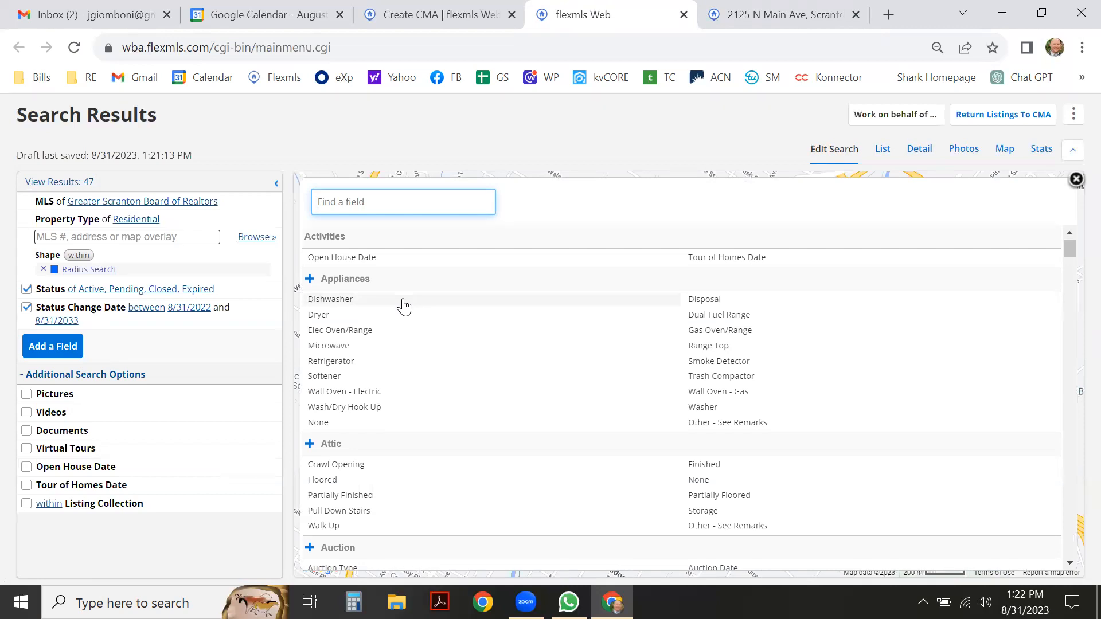
{"action": "scroll", "coordinate": [404, 307], "scroll_direction": "down", "scroll_amount": 6}
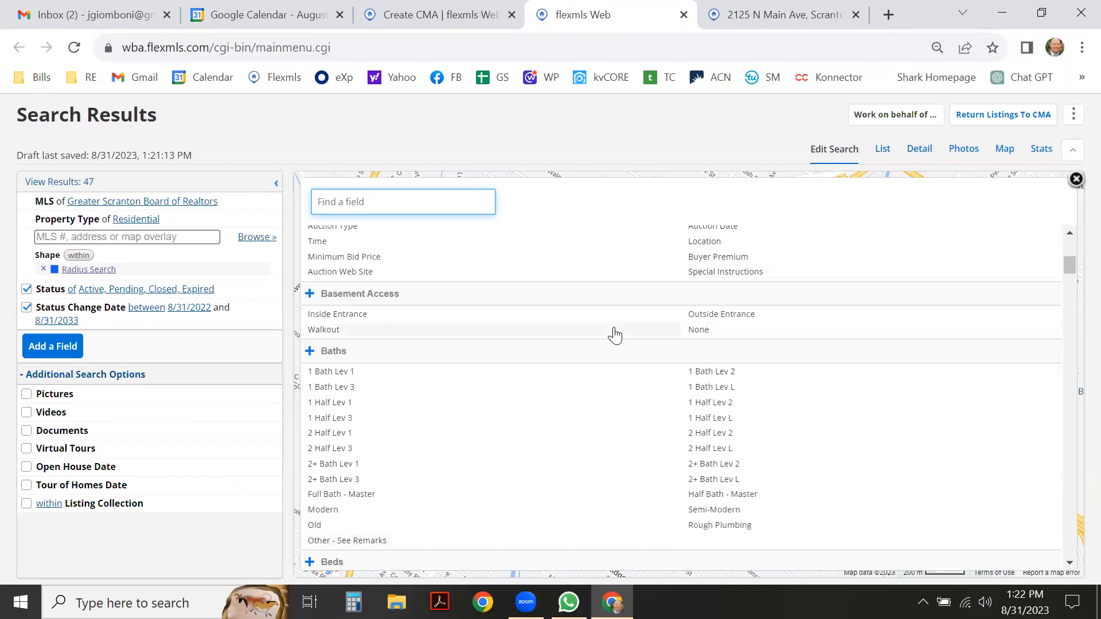
{"action": "scroll", "coordinate": [615, 336], "scroll_direction": "down", "scroll_amount": 4}
{"action": "scroll", "coordinate": [615, 336], "scroll_direction": "down", "scroll_amount": 4}
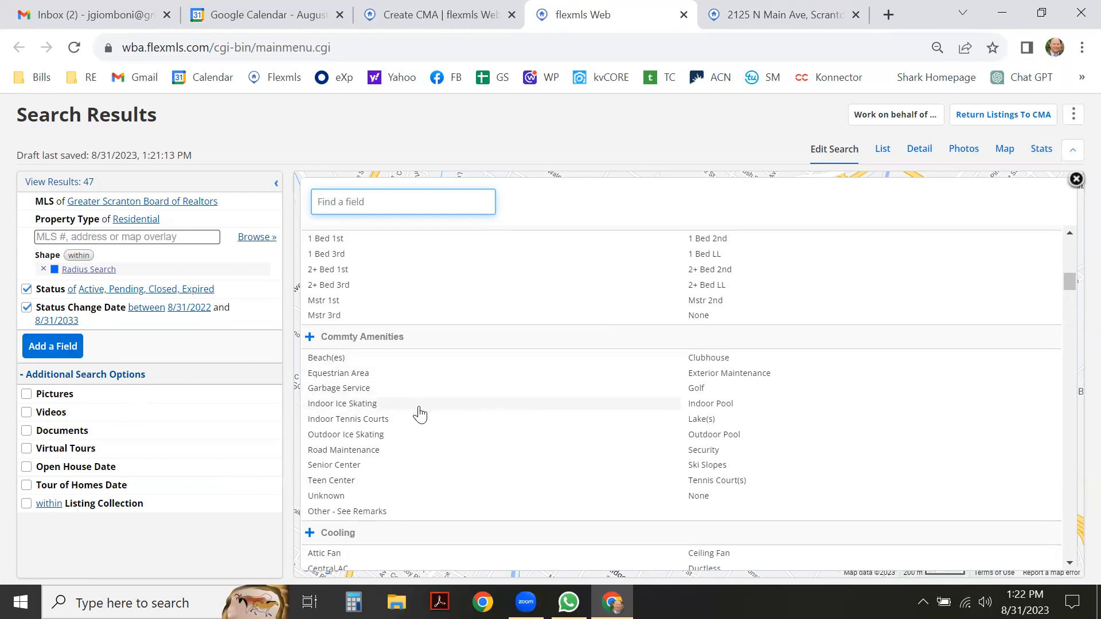
{"action": "scroll", "coordinate": [419, 412], "scroll_direction": "down", "scroll_amount": 5}
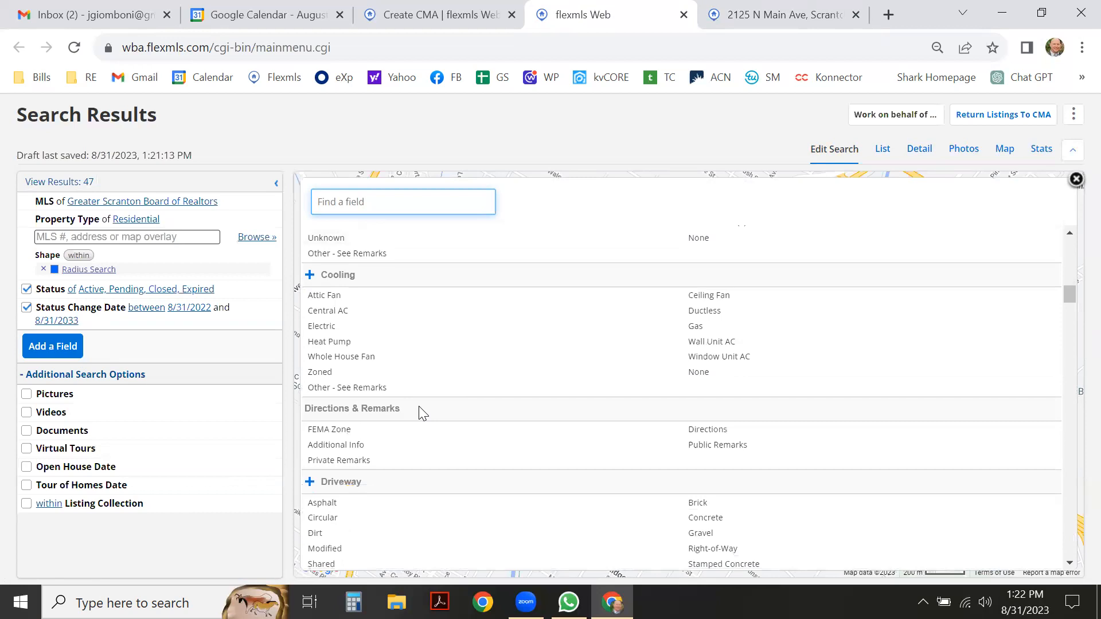
{"action": "scroll", "coordinate": [420, 413], "scroll_direction": "down", "scroll_amount": 3}
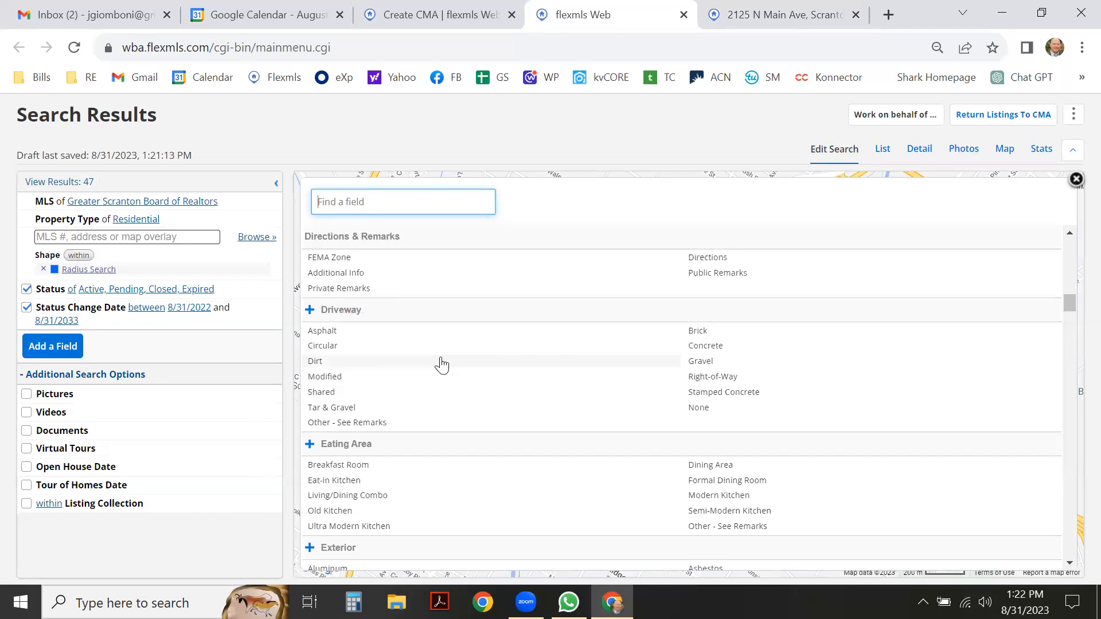
{"action": "scroll", "coordinate": [442, 365], "scroll_direction": "down", "scroll_amount": 2}
{"action": "scroll", "coordinate": [441, 365], "scroll_direction": "down", "scroll_amount": 2}
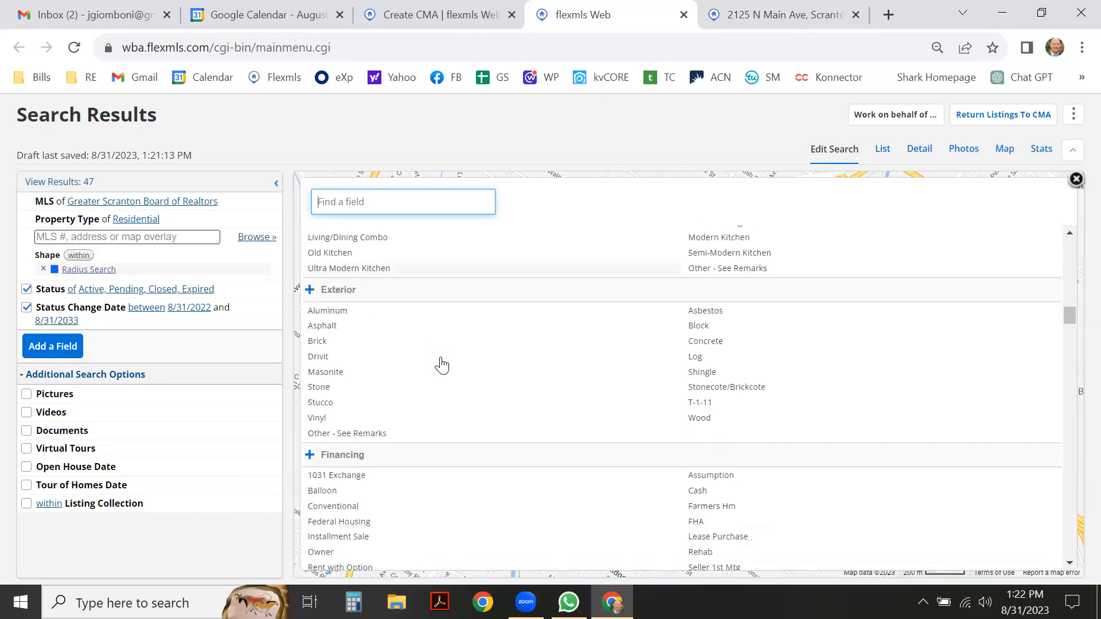
{"action": "scroll", "coordinate": [442, 365], "scroll_direction": "down", "scroll_amount": 2}
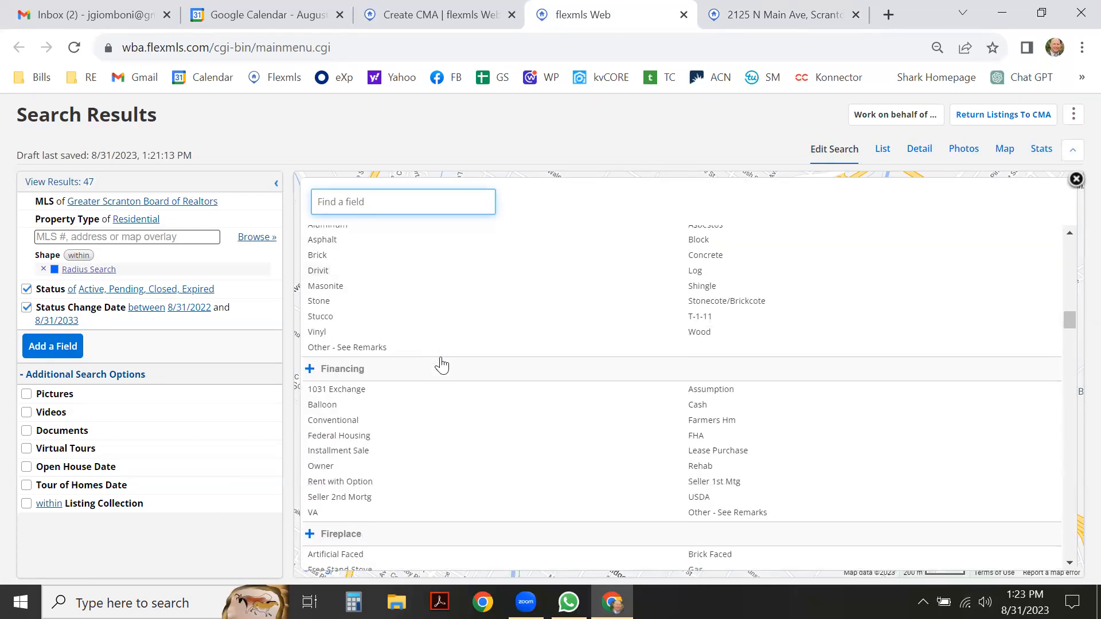
{"action": "scroll", "coordinate": [442, 365], "scroll_direction": "down", "scroll_amount": 3}
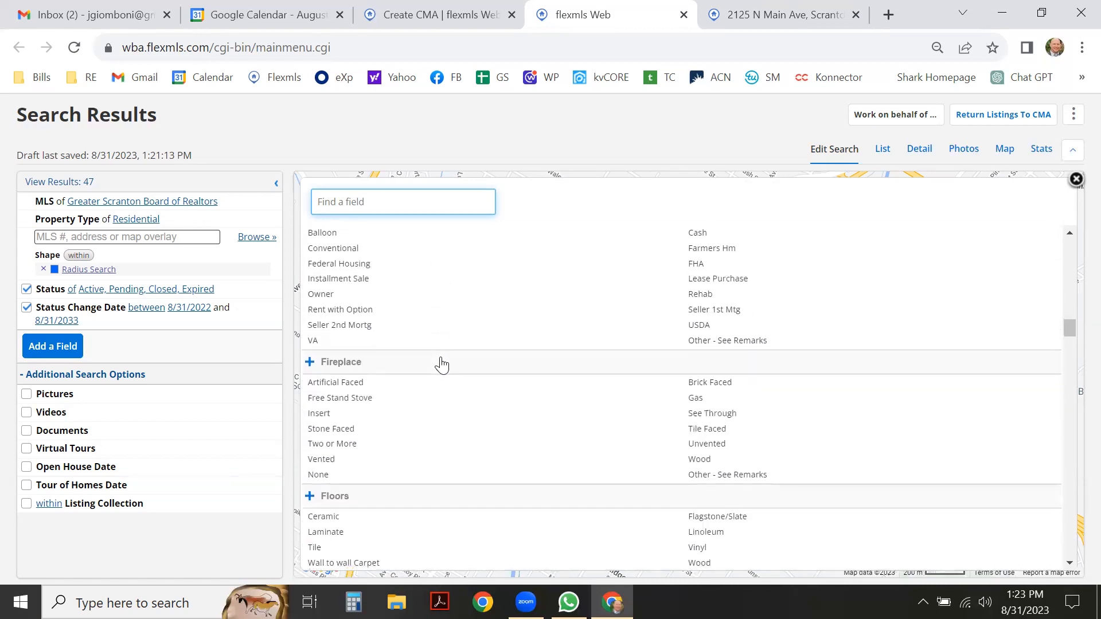
{"action": "scroll", "coordinate": [441, 365], "scroll_direction": "down", "scroll_amount": 3}
{"action": "scroll", "coordinate": [442, 368], "scroll_direction": "down", "scroll_amount": 4}
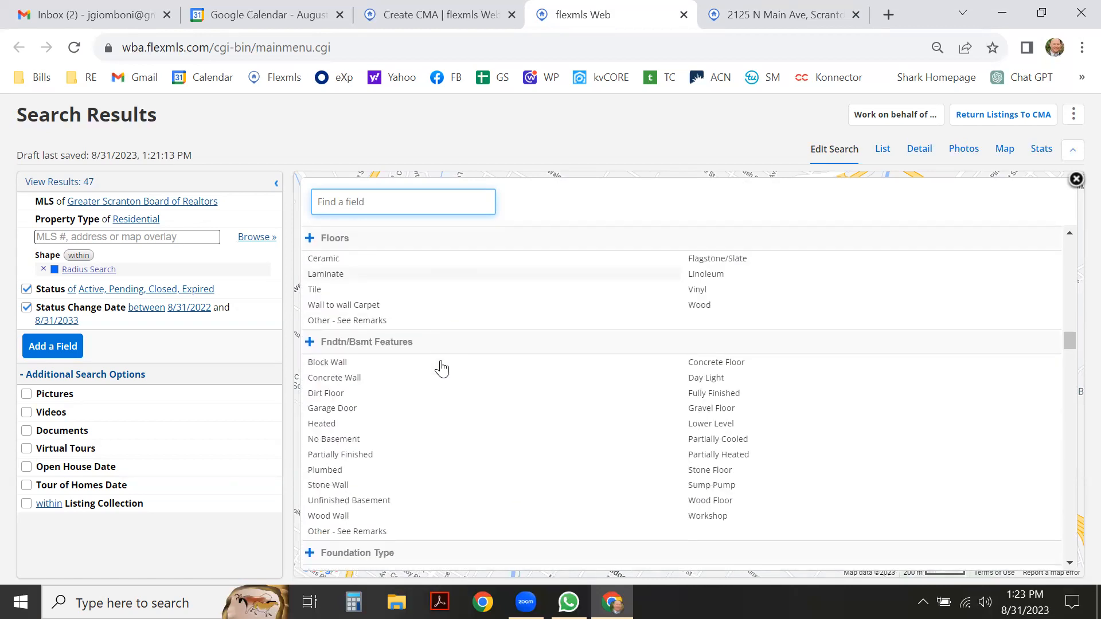
{"action": "scroll", "coordinate": [441, 369], "scroll_direction": "down", "scroll_amount": 2}
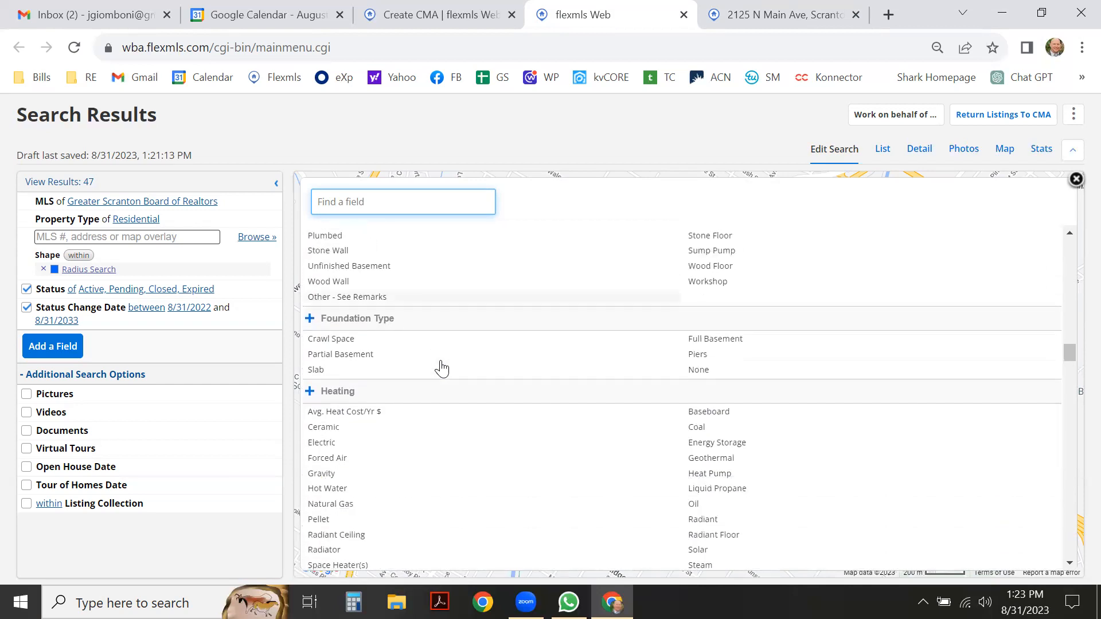
{"action": "scroll", "coordinate": [442, 369], "scroll_direction": "down", "scroll_amount": 1}
{"action": "scroll", "coordinate": [442, 369], "scroll_direction": "down", "scroll_amount": 6}
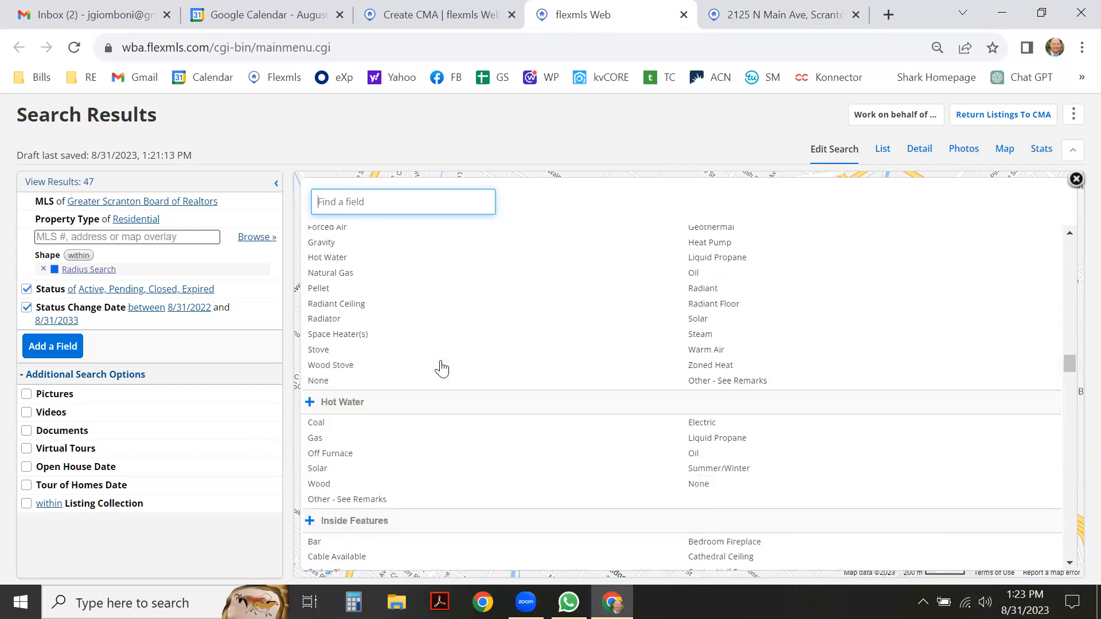
{"action": "scroll", "coordinate": [442, 369], "scroll_direction": "down", "scroll_amount": 6}
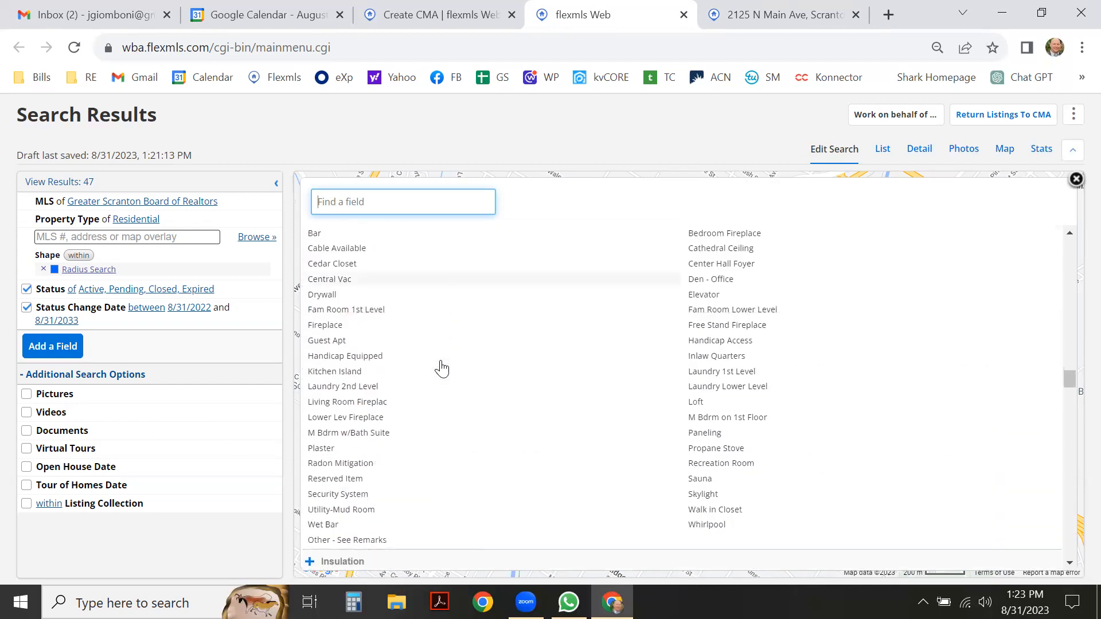
{"action": "scroll", "coordinate": [442, 369], "scroll_direction": "down", "scroll_amount": 2}
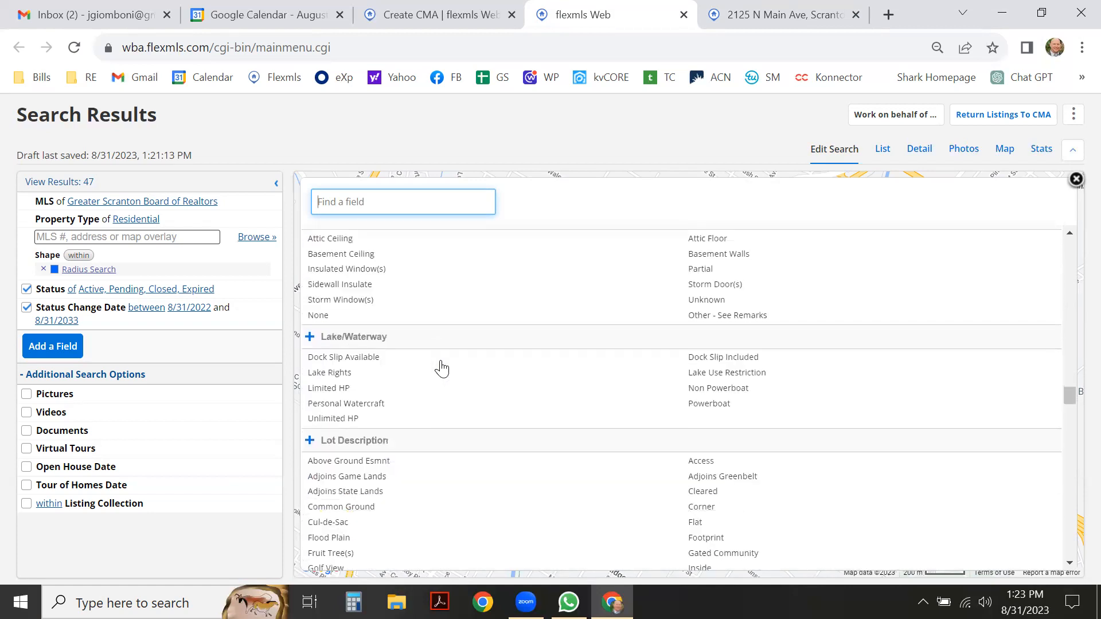
{"action": "scroll", "coordinate": [441, 369], "scroll_direction": "down", "scroll_amount": 1}
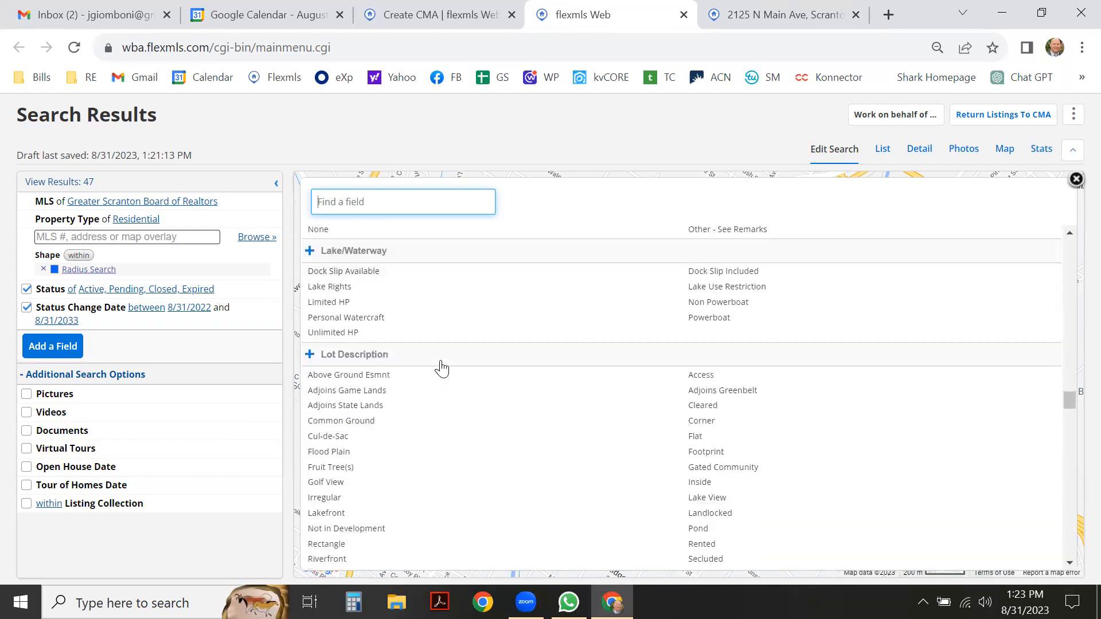
{"action": "scroll", "coordinate": [442, 369], "scroll_direction": "down", "scroll_amount": 3}
{"action": "scroll", "coordinate": [442, 369], "scroll_direction": "down", "scroll_amount": 2}
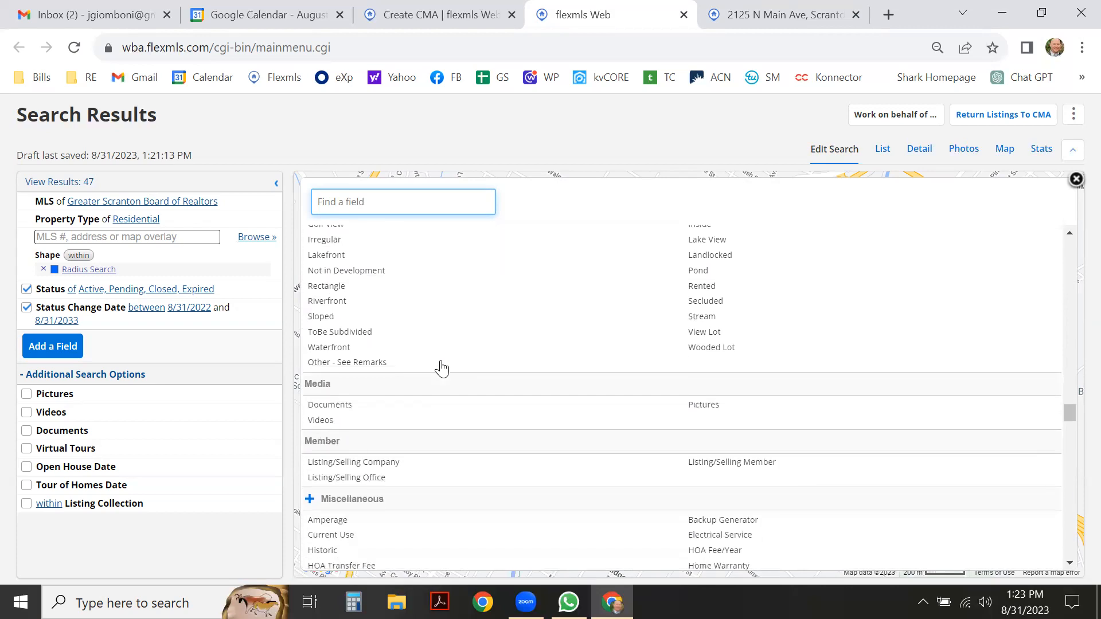
{"action": "scroll", "coordinate": [443, 369], "scroll_direction": "down", "scroll_amount": 1}
{"action": "scroll", "coordinate": [442, 365], "scroll_direction": "down", "scroll_amount": 3}
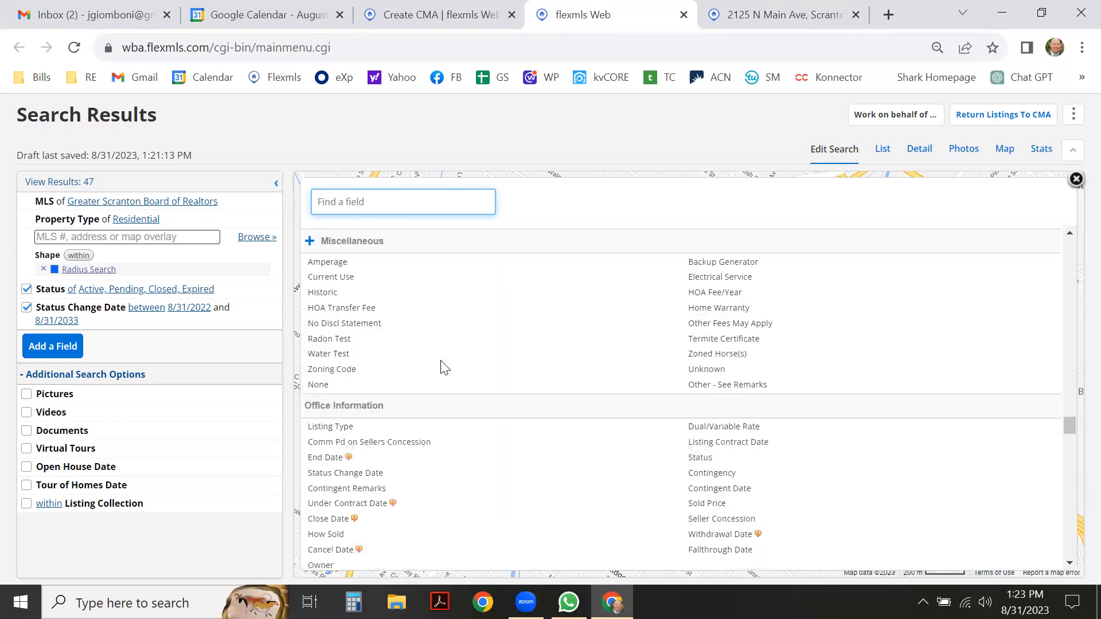
{"action": "scroll", "coordinate": [442, 369], "scroll_direction": "down", "scroll_amount": 2}
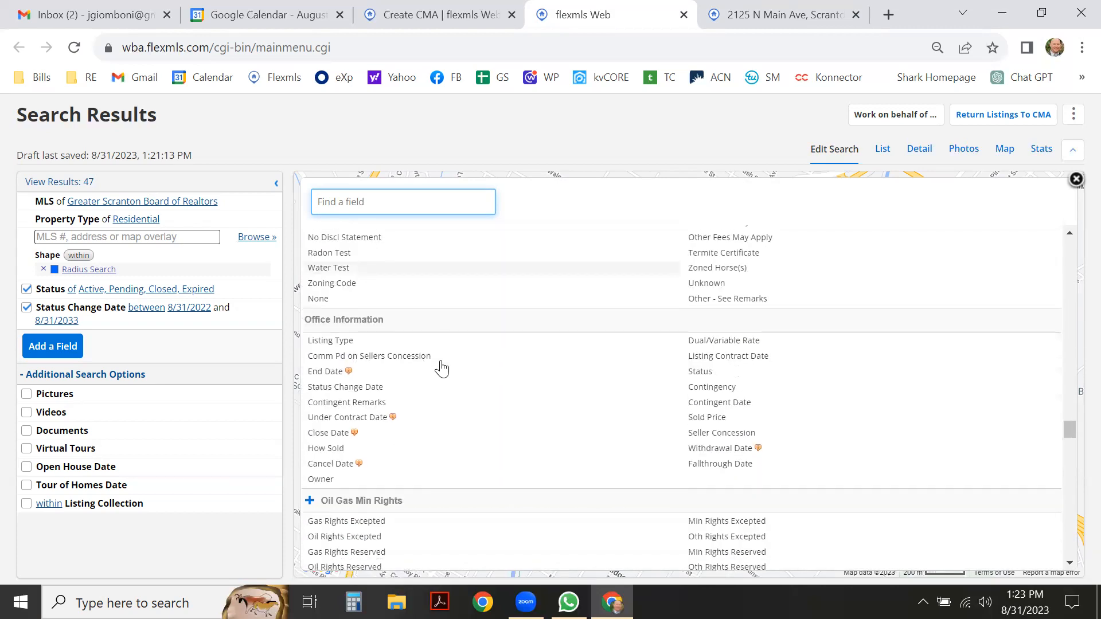
{"action": "scroll", "coordinate": [442, 369], "scroll_direction": "down", "scroll_amount": 5}
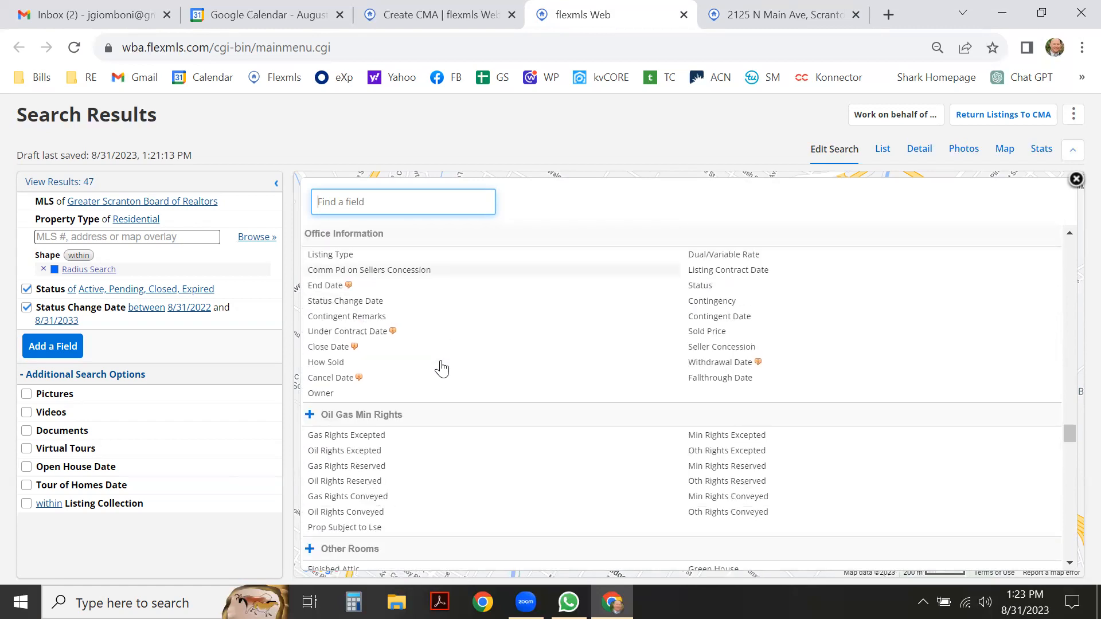
{"action": "scroll", "coordinate": [442, 369], "scroll_direction": "down", "scroll_amount": 1}
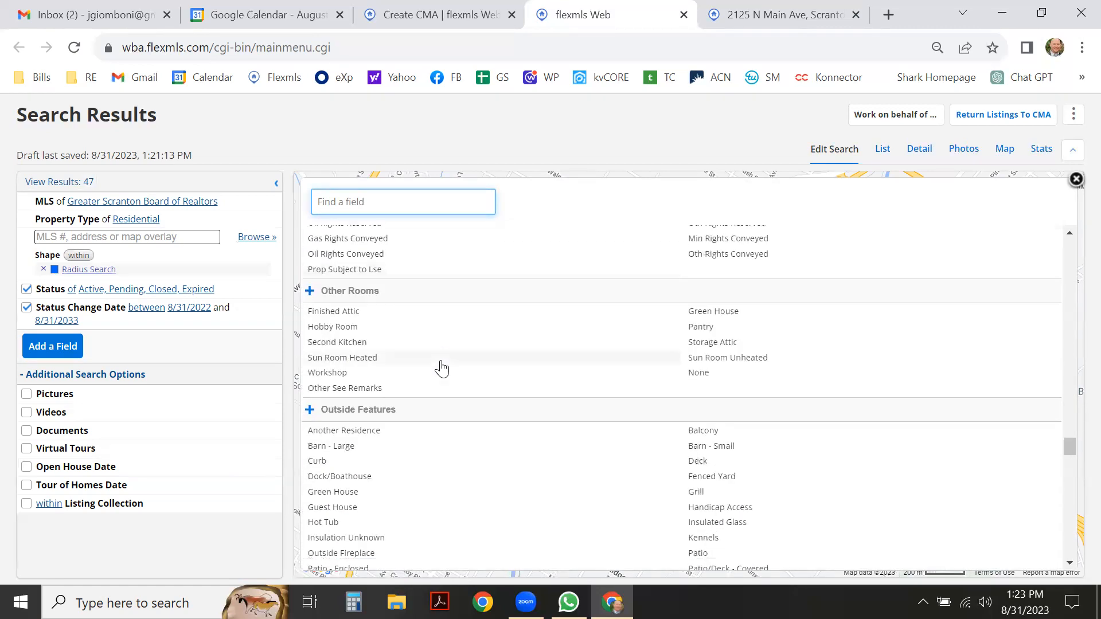
{"action": "scroll", "coordinate": [441, 369], "scroll_direction": "down", "scroll_amount": 1}
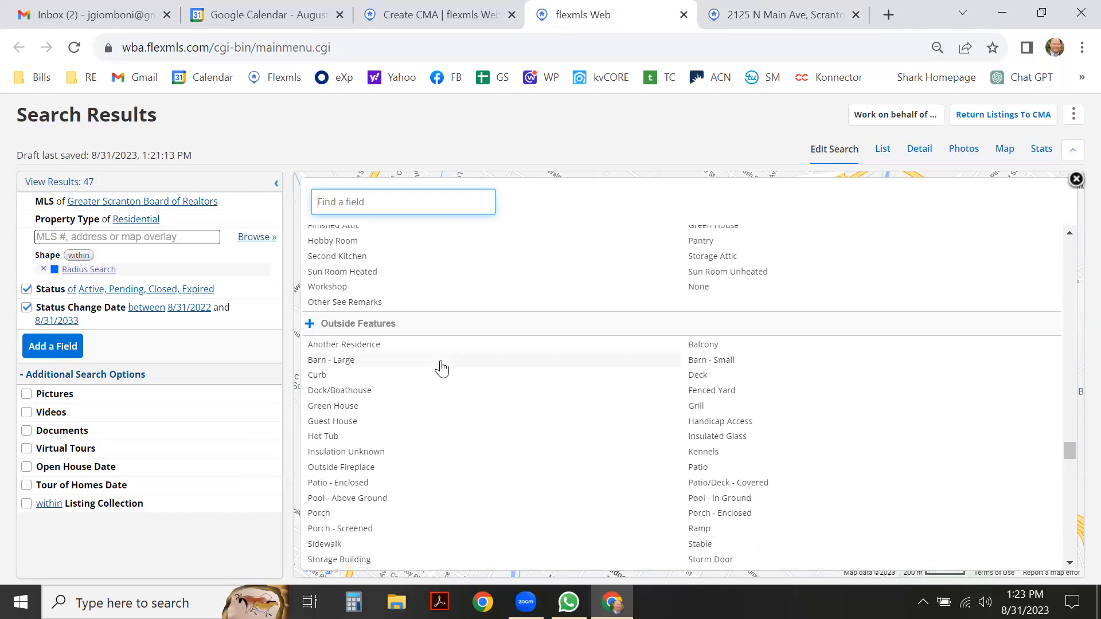
{"action": "scroll", "coordinate": [442, 369], "scroll_direction": "down", "scroll_amount": 2}
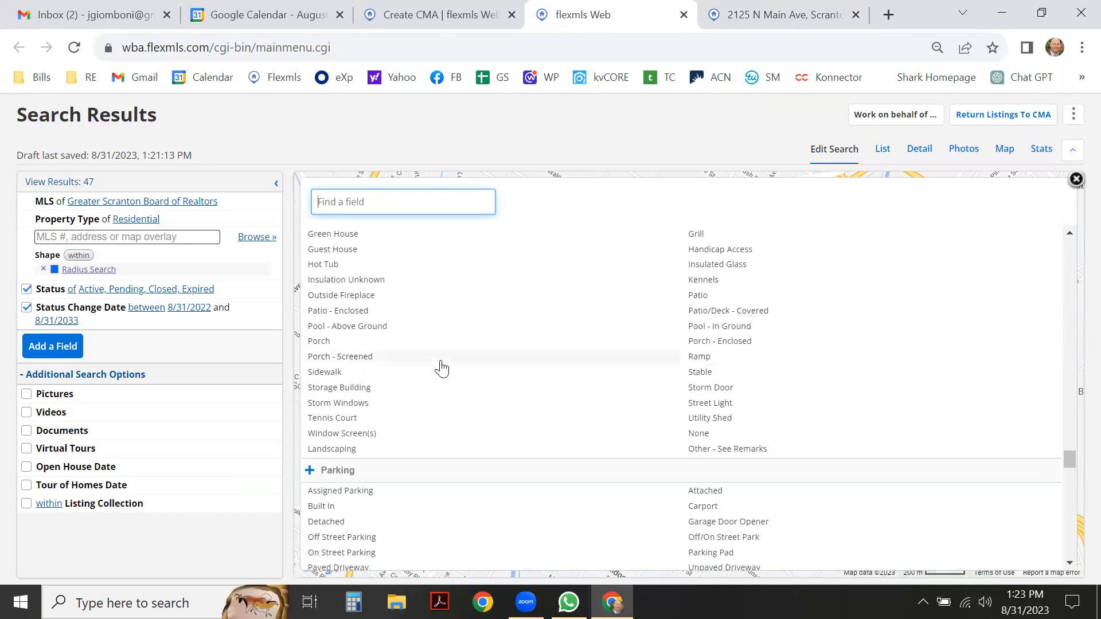
{"action": "scroll", "coordinate": [441, 369], "scroll_direction": "down", "scroll_amount": 2}
{"action": "scroll", "coordinate": [442, 369], "scroll_direction": "down", "scroll_amount": 2}
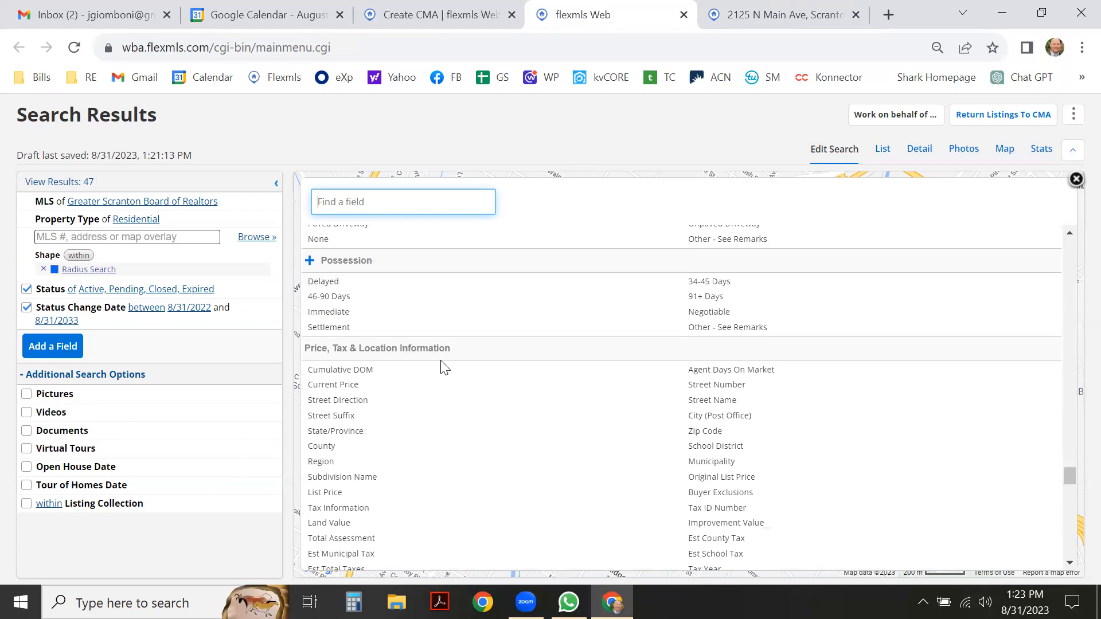
{"action": "scroll", "coordinate": [442, 367], "scroll_direction": "down", "scroll_amount": 1}
{"action": "scroll", "coordinate": [442, 369], "scroll_direction": "down", "scroll_amount": 2}
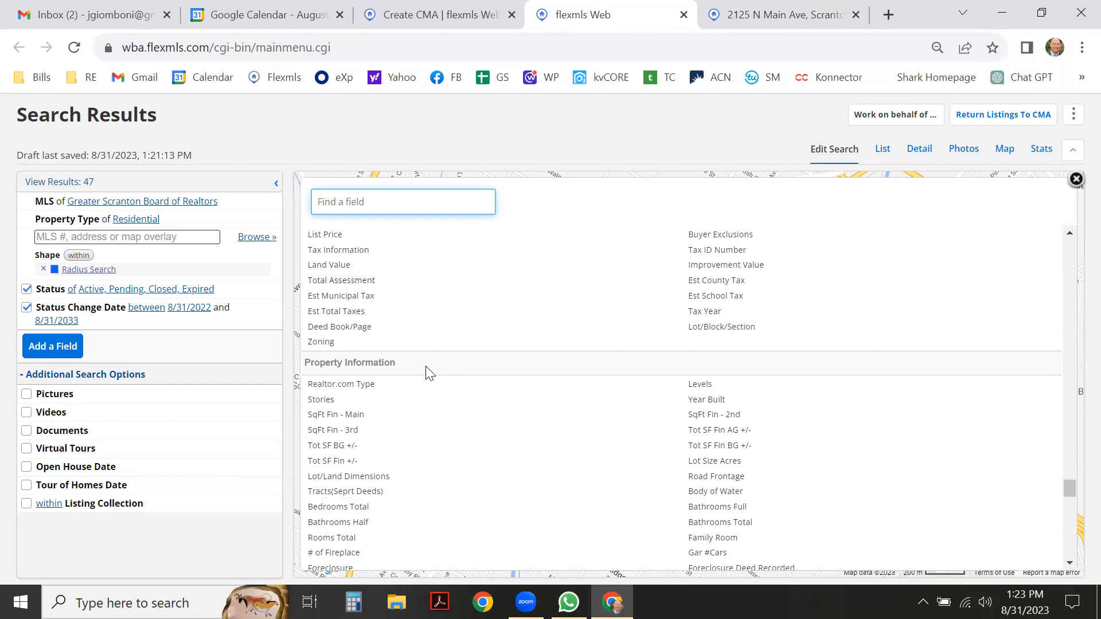
{"action": "scroll", "coordinate": [426, 371], "scroll_direction": "down", "scroll_amount": 1}
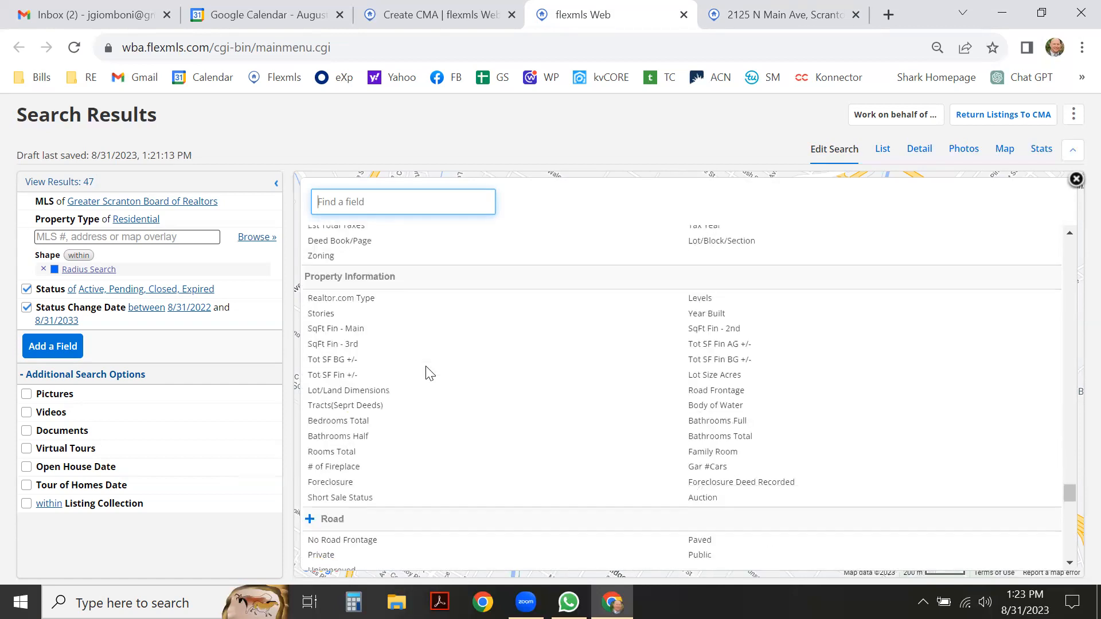
Add a Realtor.com Type criterion and review its Single Family, Condo/Townhome and Mobile Home choices.
{"action": "left_click", "coordinate": [377, 300]}
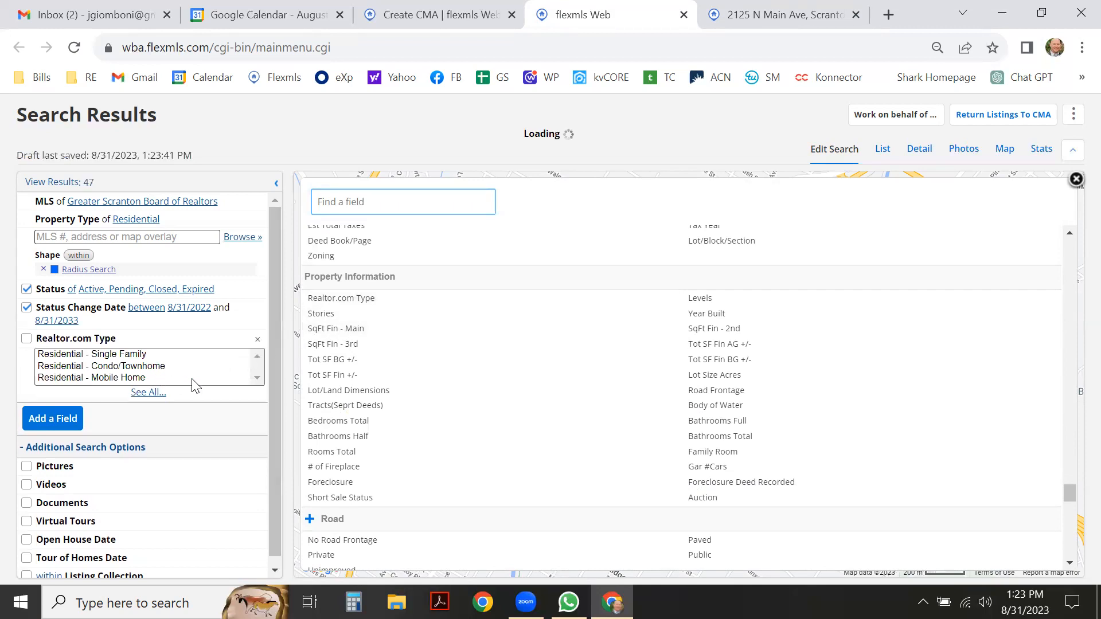
{"action": "left_click", "coordinate": [257, 375]}
{"action": "left_click", "coordinate": [150, 393]}
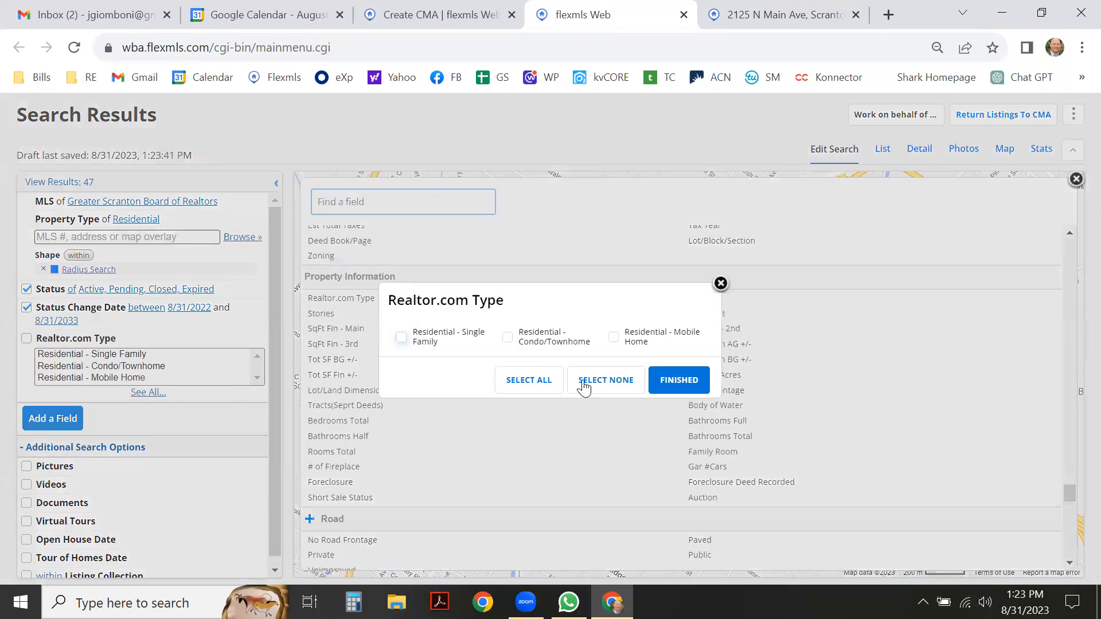
{"action": "left_click", "coordinate": [721, 284]}
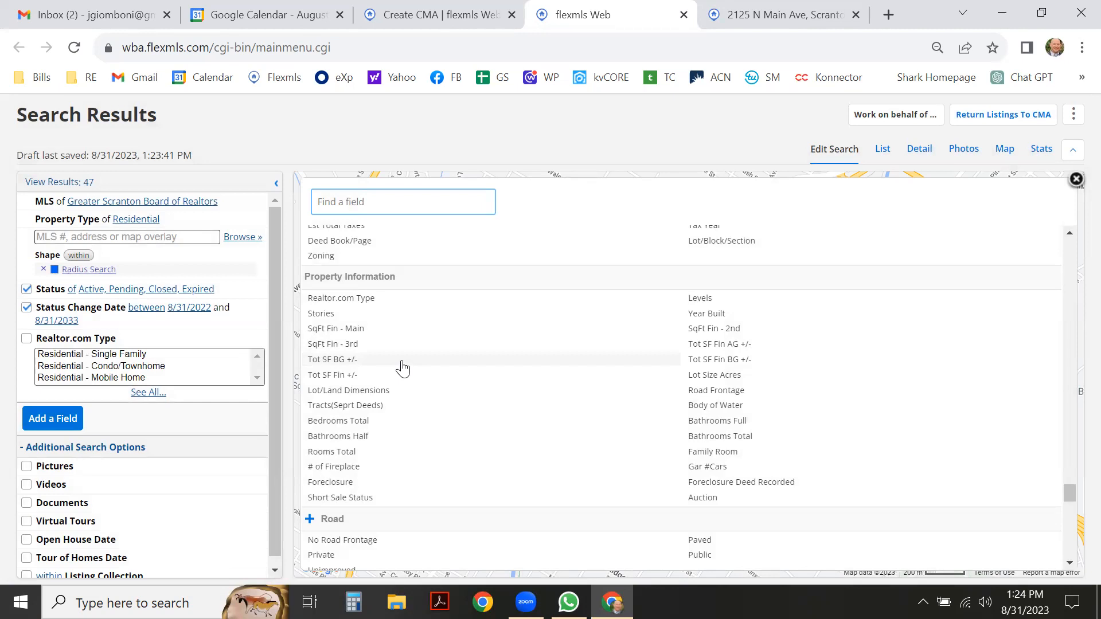
{"action": "scroll", "coordinate": [401, 373], "scroll_direction": "down", "scroll_amount": 2}
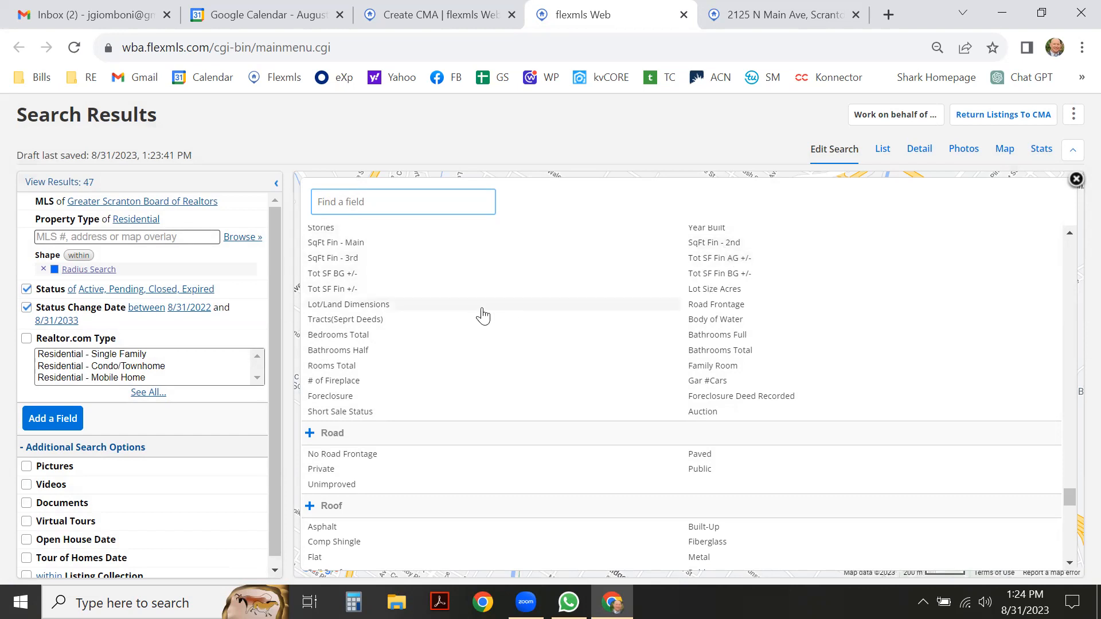
Add a Style criterion checking Ranch, Raised Ranch and Bi-Level.
{"action": "scroll", "coordinate": [483, 315], "scroll_direction": "down", "scroll_amount": 5}
{"action": "scroll", "coordinate": [471, 326], "scroll_direction": "down", "scroll_amount": 5}
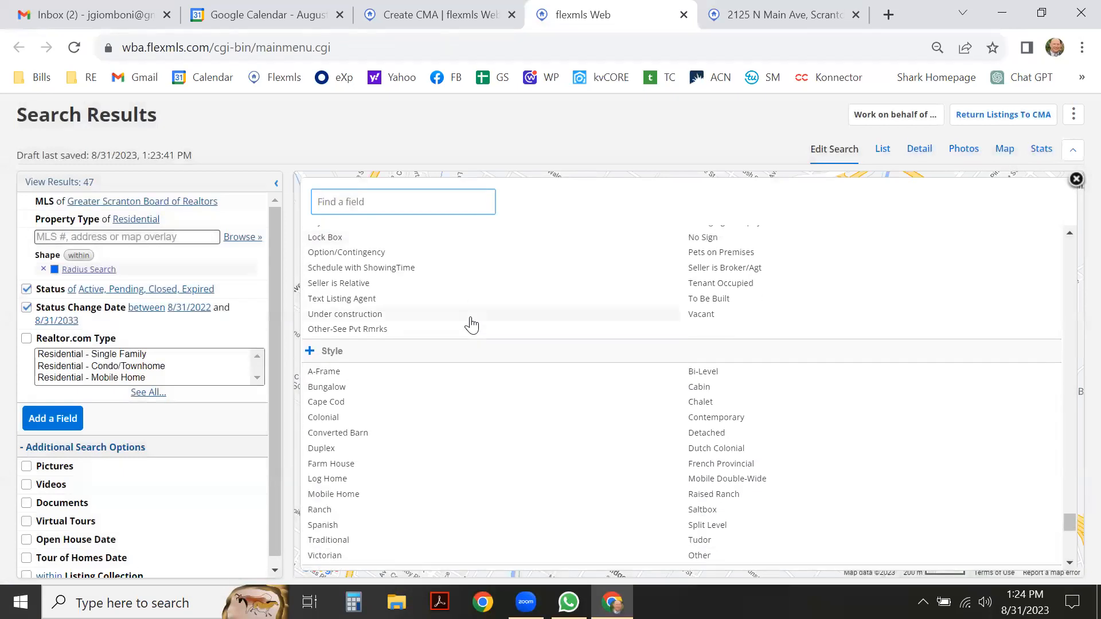
{"action": "scroll", "coordinate": [357, 368], "scroll_direction": "down", "scroll_amount": 2}
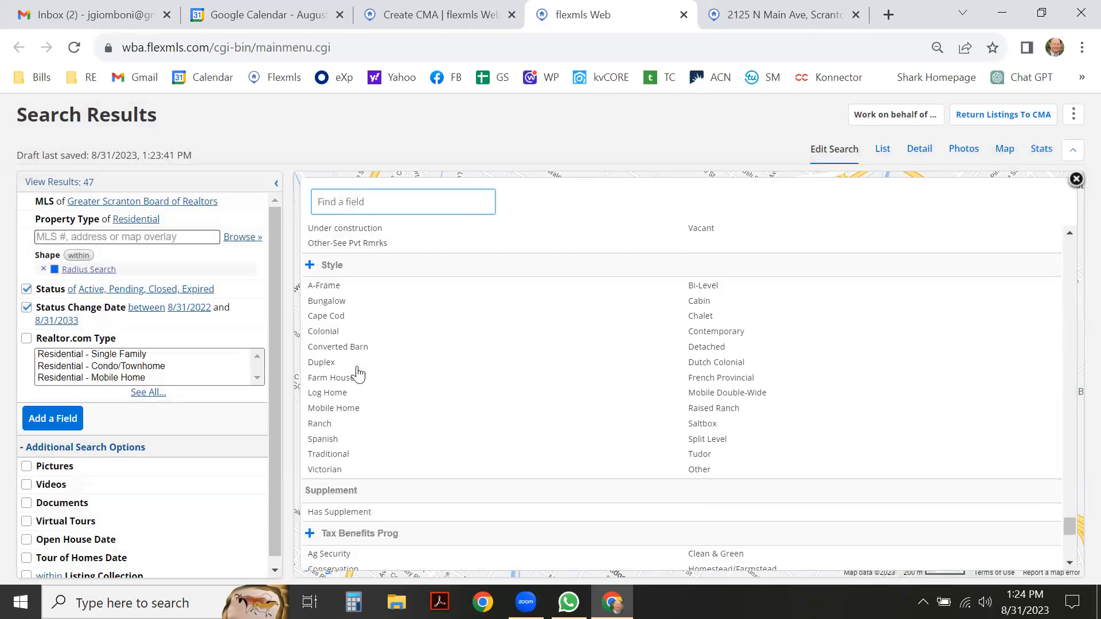
{"action": "left_click", "coordinate": [320, 428]}
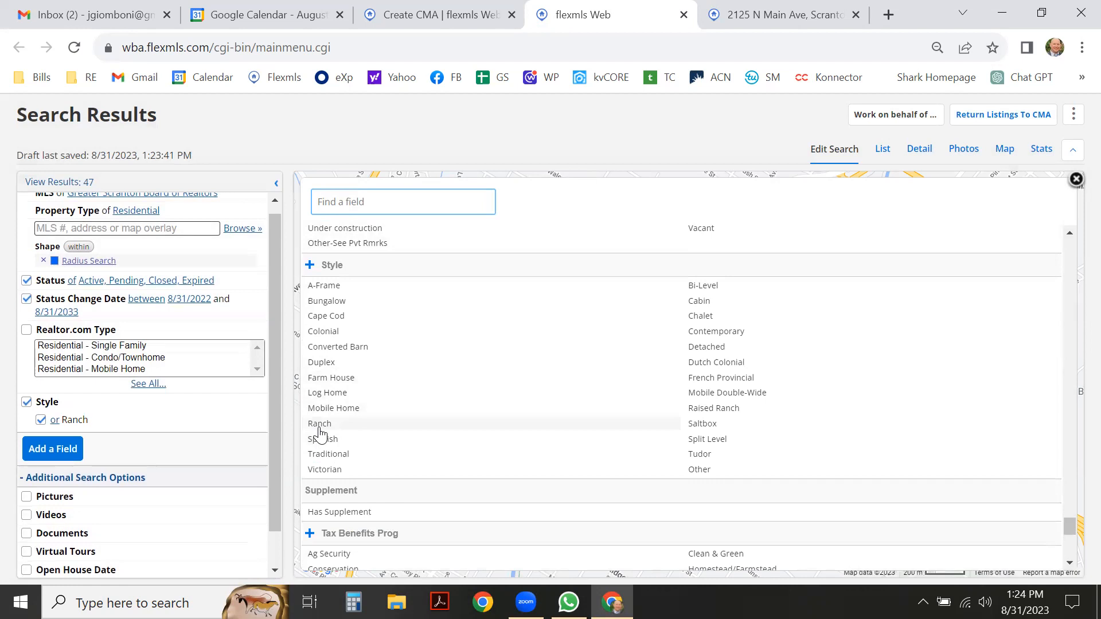
{"action": "left_click", "coordinate": [703, 410]}
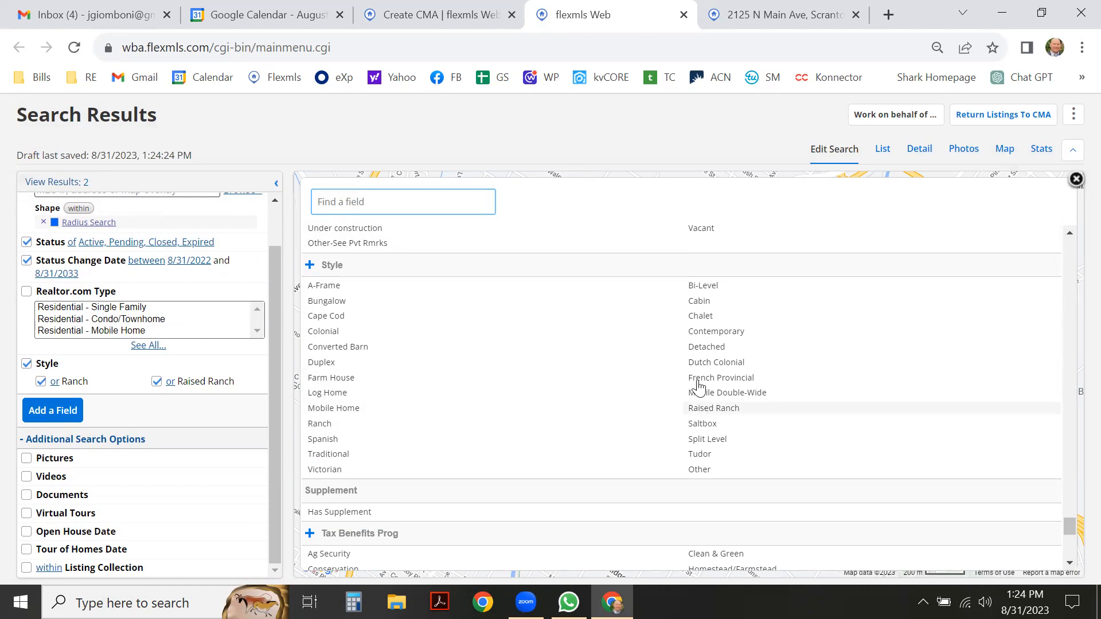
{"action": "left_click", "coordinate": [700, 287]}
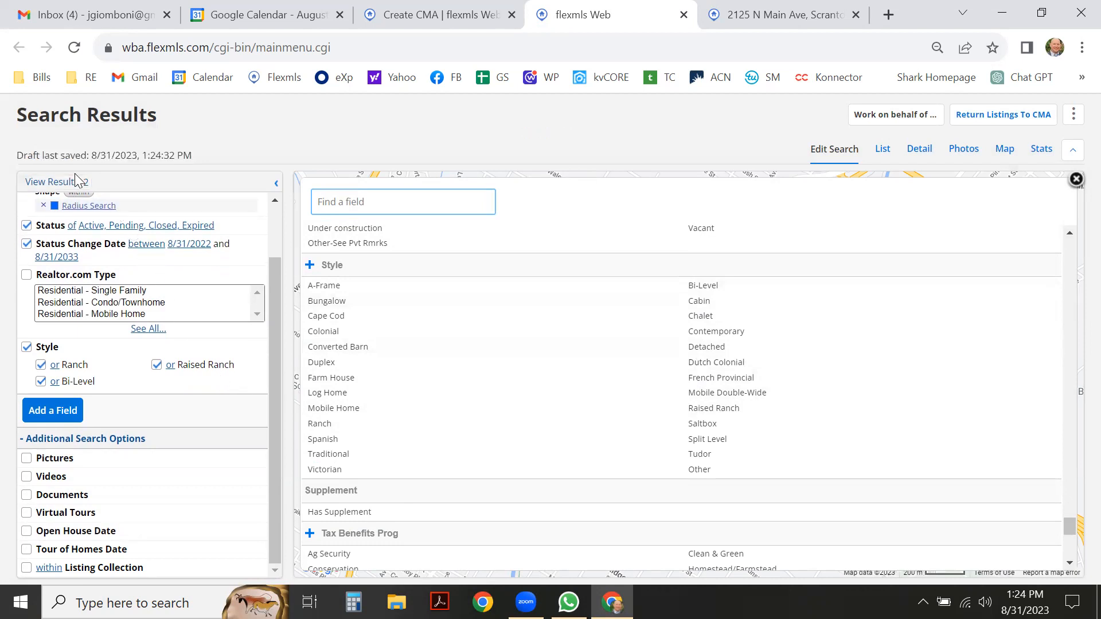
Uncheck all Style options, remove the Style criterion, and show the 47 results as a list.
{"action": "left_click", "coordinate": [41, 382]}
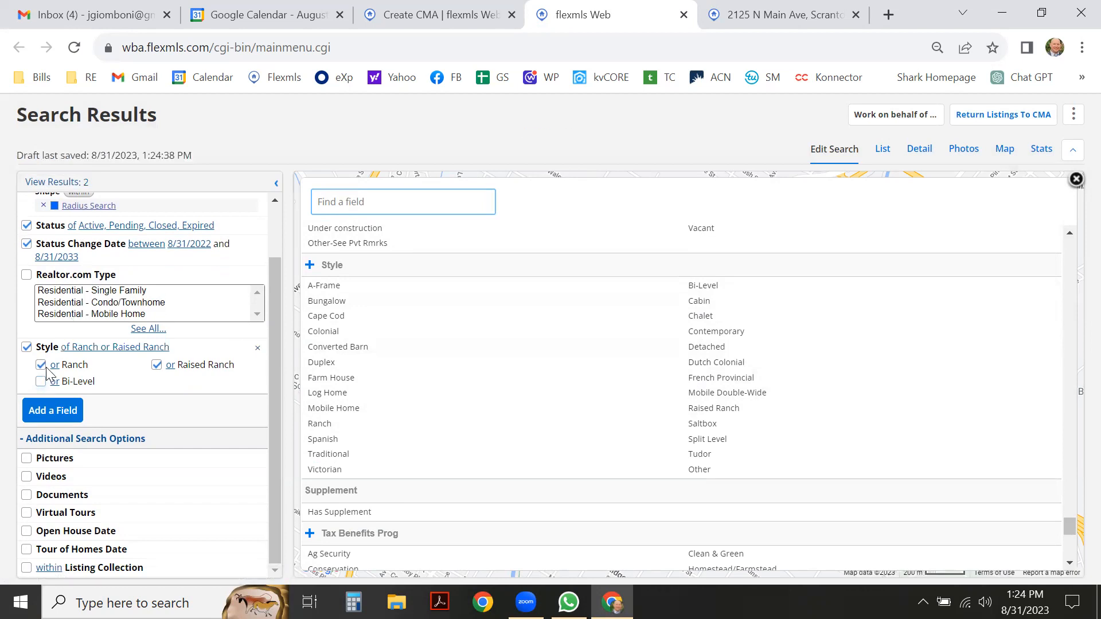
{"action": "left_click", "coordinate": [40, 366]}
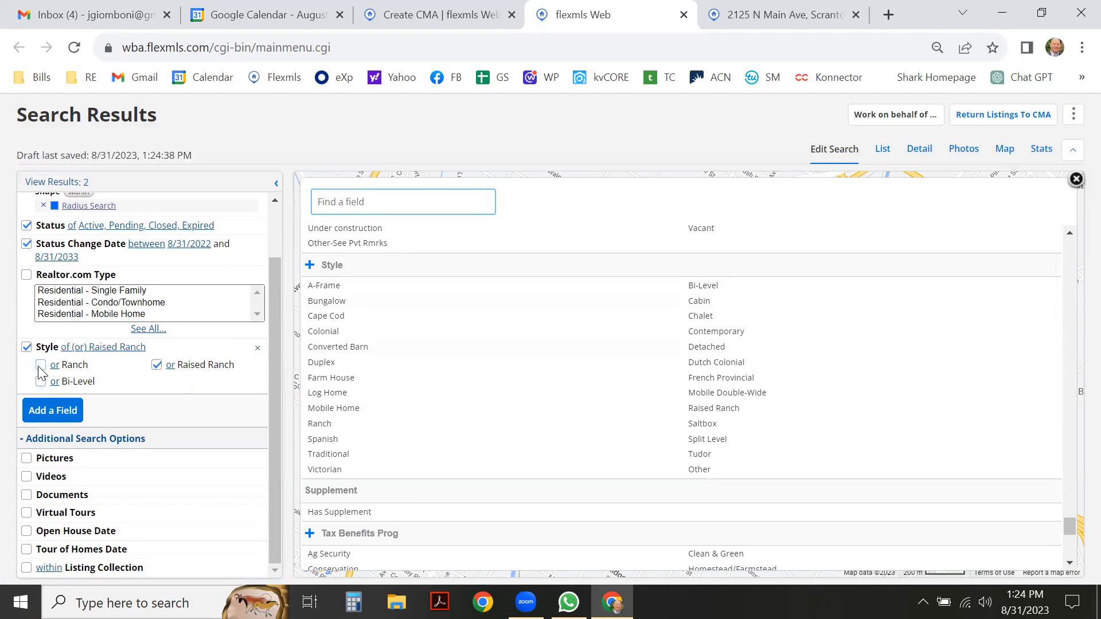
{"action": "left_click", "coordinate": [156, 366]}
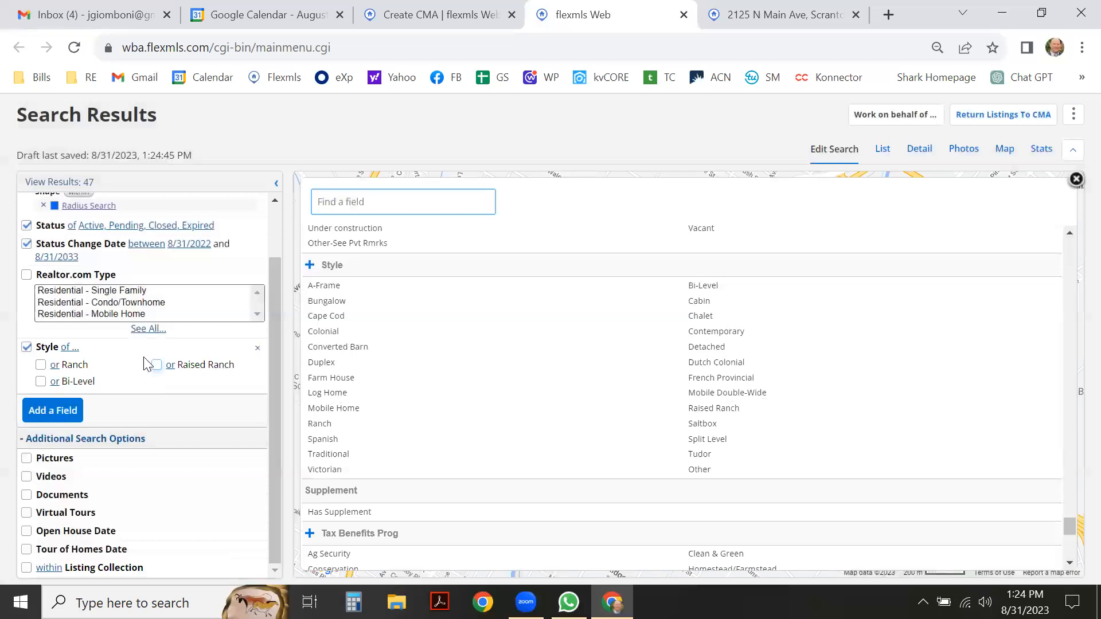
{"action": "left_click", "coordinate": [40, 366]}
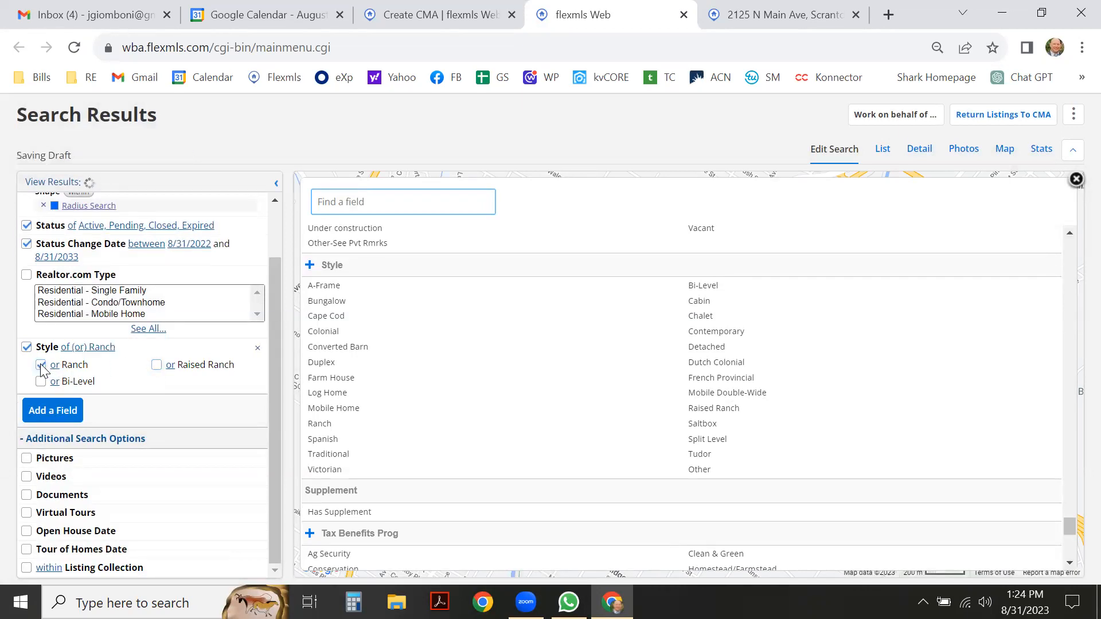
{"action": "left_click", "coordinate": [41, 366]}
{"action": "left_click", "coordinate": [156, 365]}
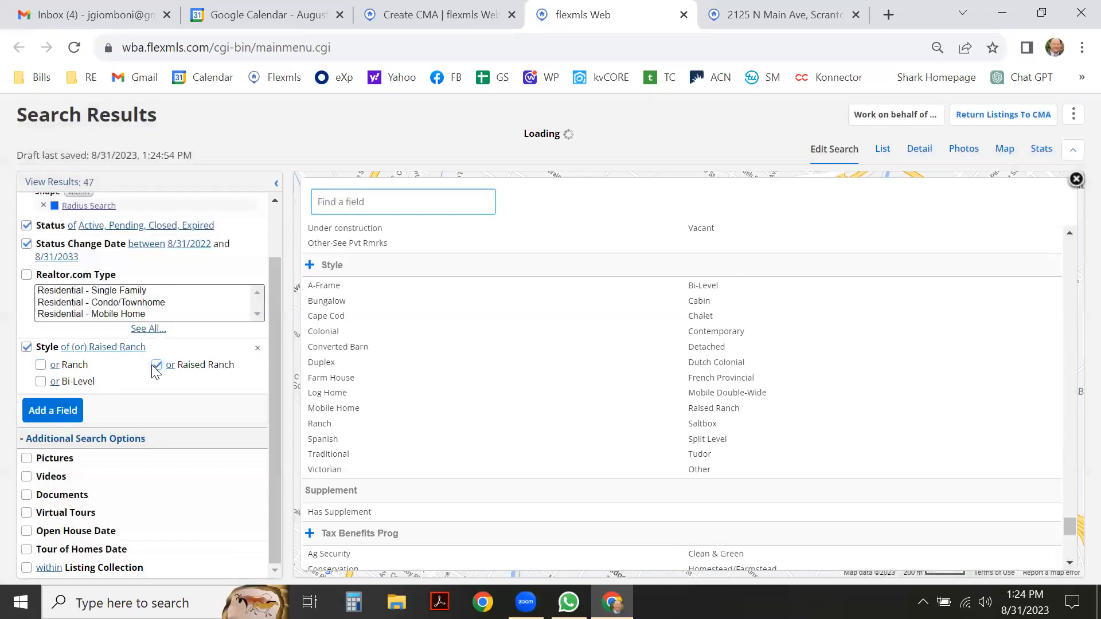
{"action": "left_click", "coordinate": [156, 366]}
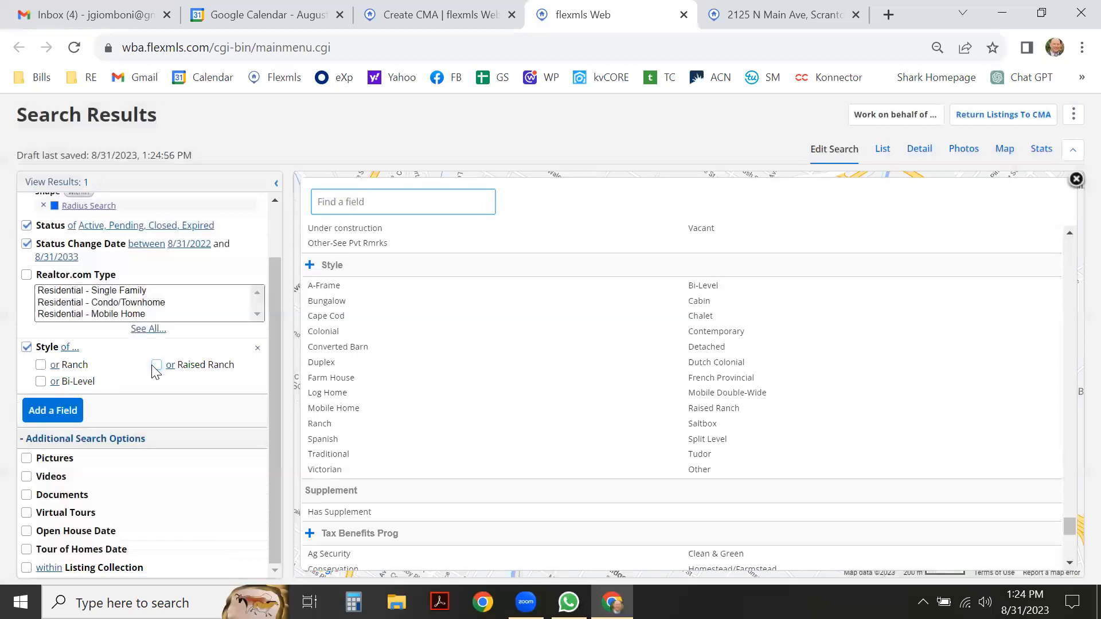
{"action": "left_click", "coordinate": [43, 383]}
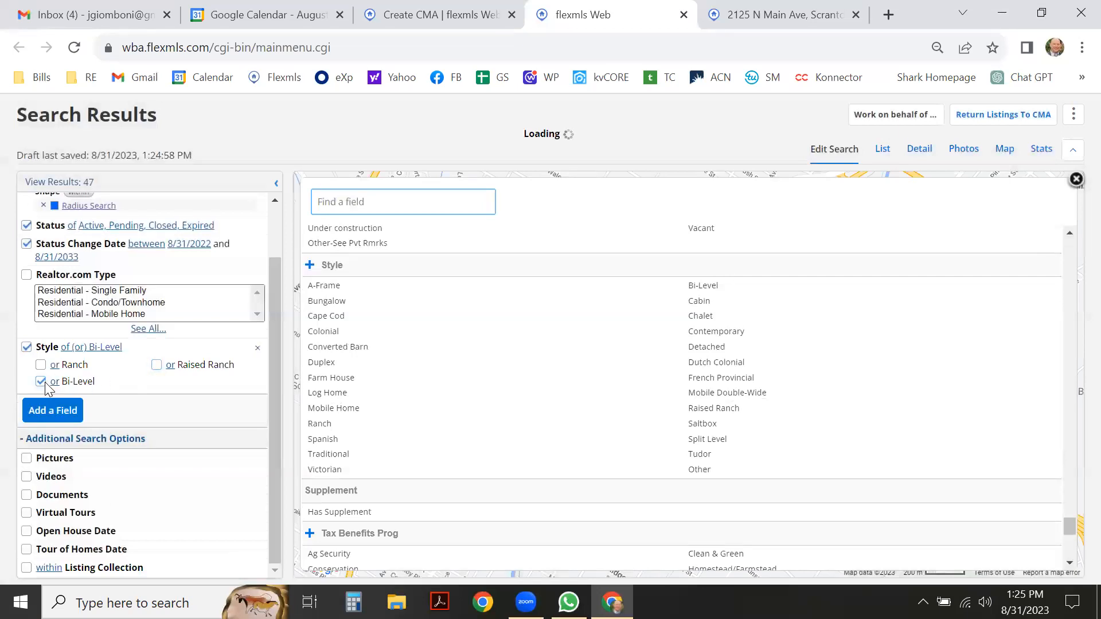
{"action": "left_click", "coordinate": [41, 383]}
{"action": "left_click", "coordinate": [26, 348]}
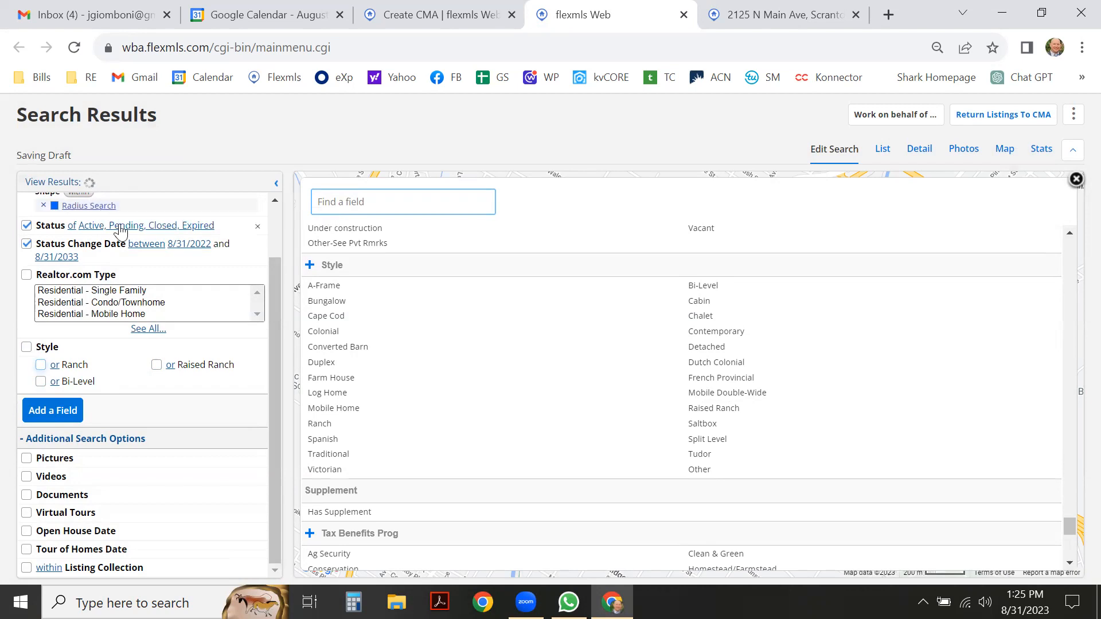
{"action": "left_click", "coordinate": [882, 150]}
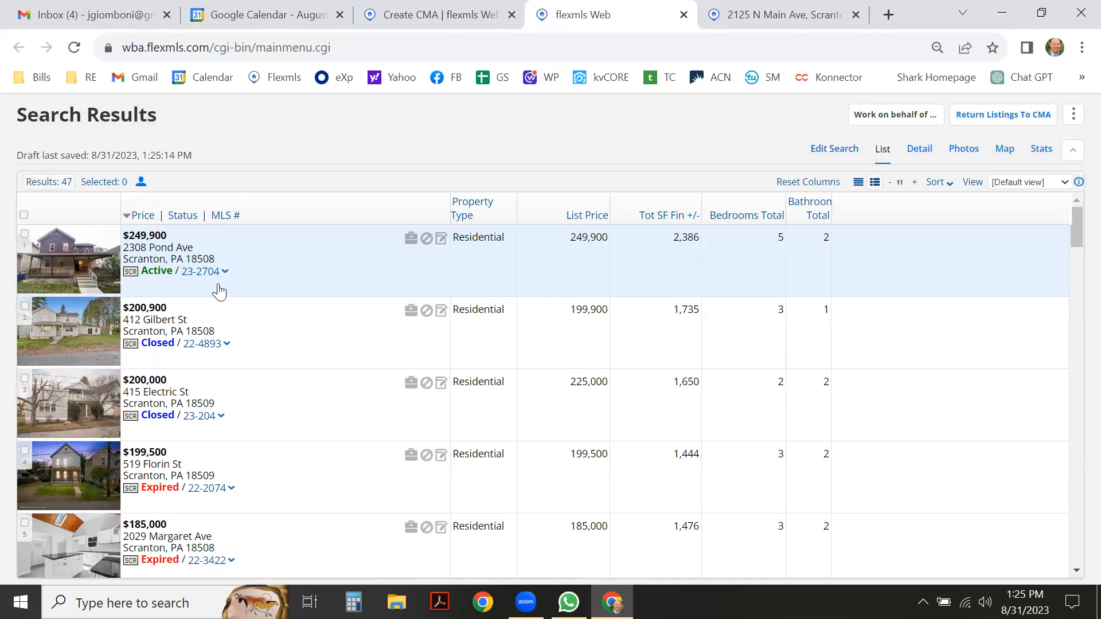
{"action": "left_click", "coordinate": [920, 149]}
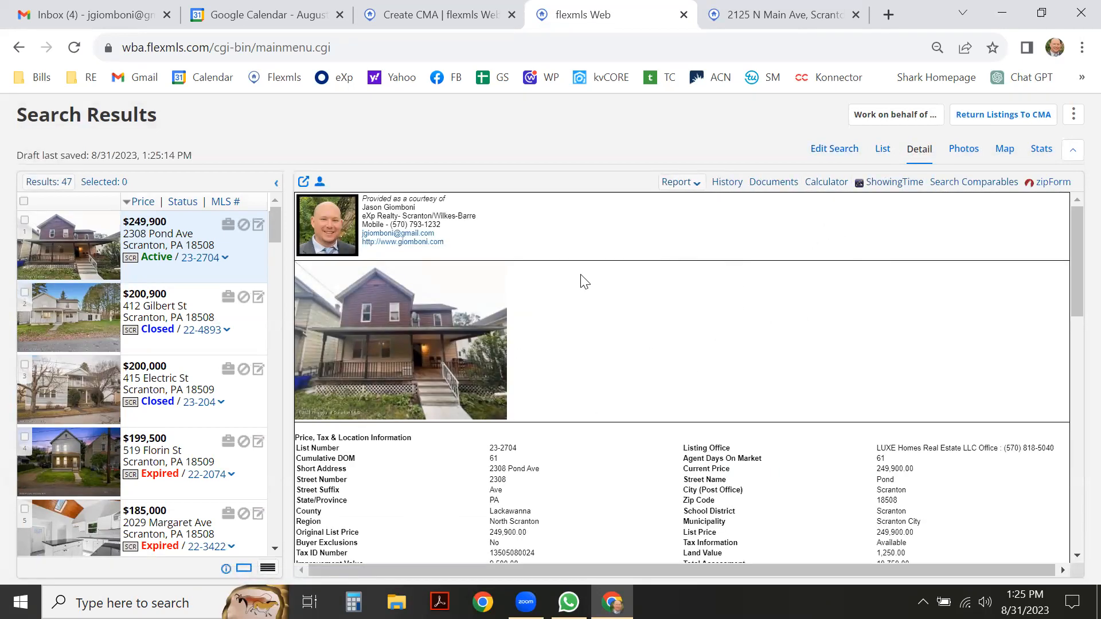
{"action": "left_click", "coordinate": [886, 155]}
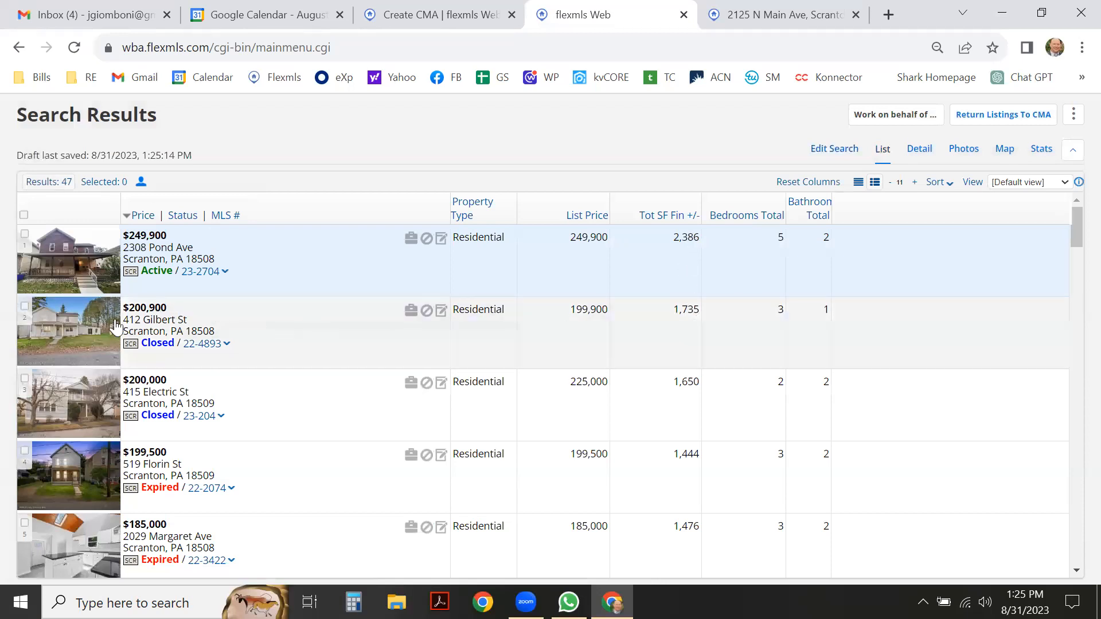
{"action": "scroll", "coordinate": [208, 332], "scroll_direction": "down", "scroll_amount": 1}
{"action": "scroll", "coordinate": [208, 331], "scroll_direction": "down", "scroll_amount": 1}
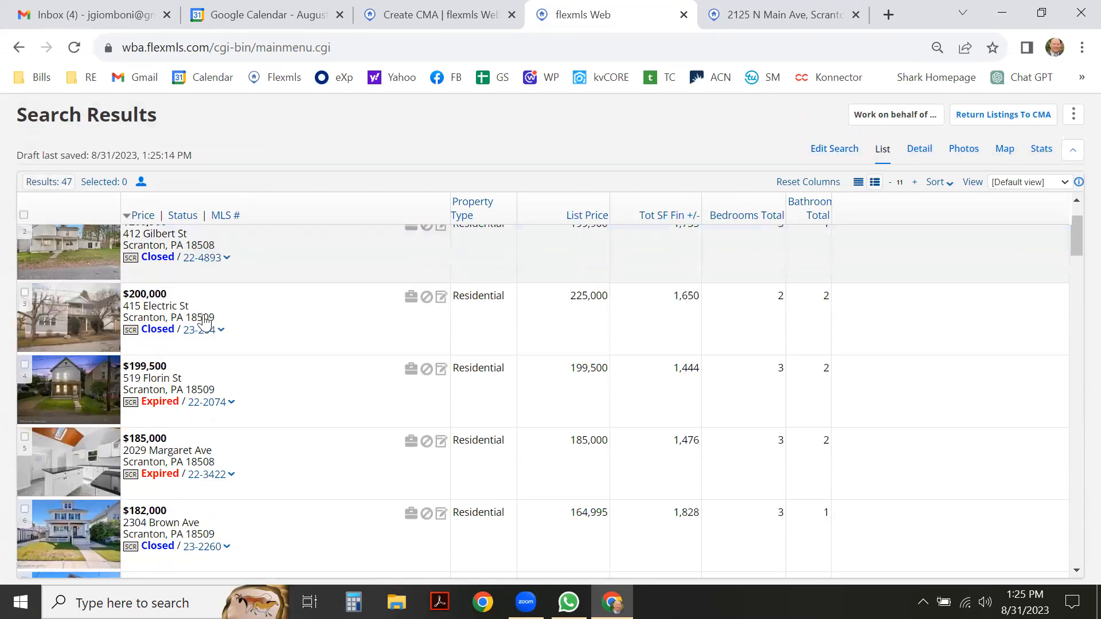
{"action": "scroll", "coordinate": [207, 326], "scroll_direction": "up", "scroll_amount": 2}
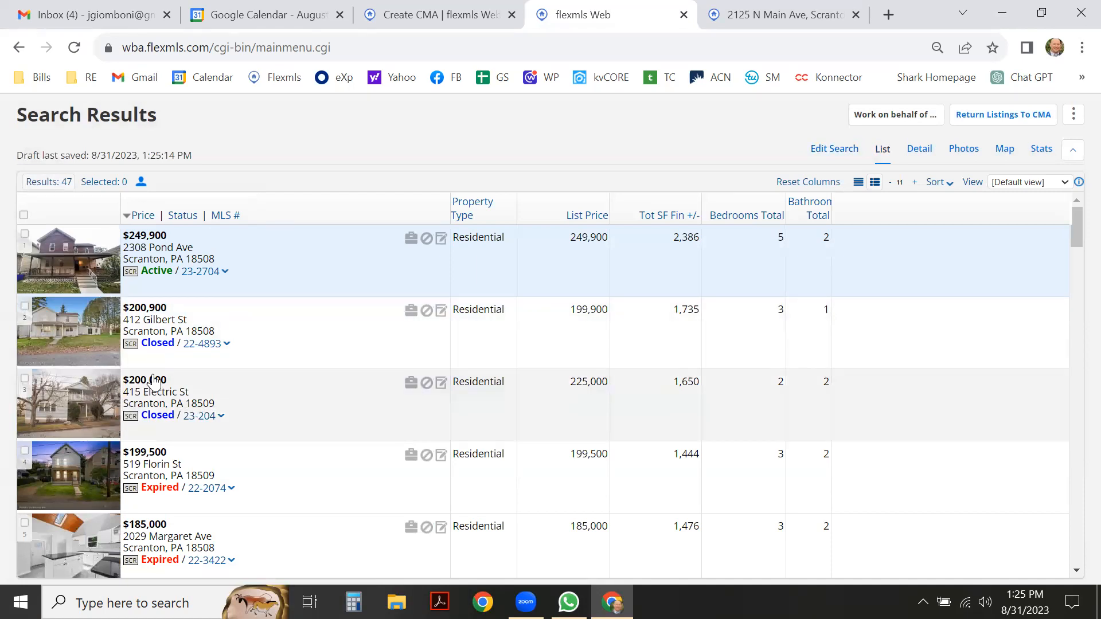
{"action": "scroll", "coordinate": [163, 380], "scroll_direction": "down", "scroll_amount": 2}
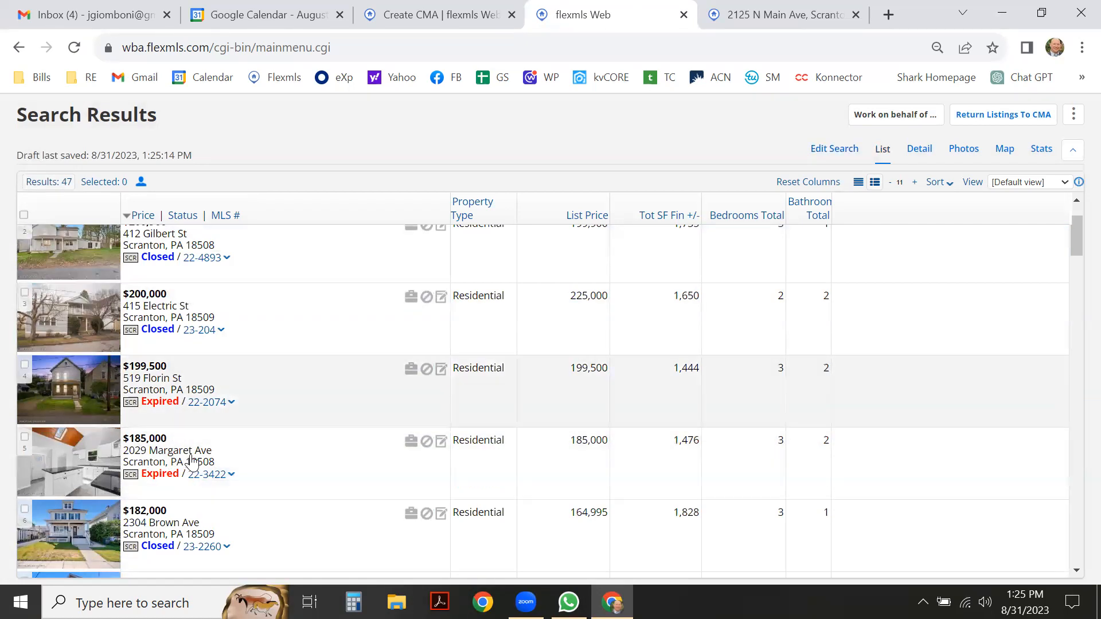
{"action": "scroll", "coordinate": [237, 401], "scroll_direction": "down", "scroll_amount": 2}
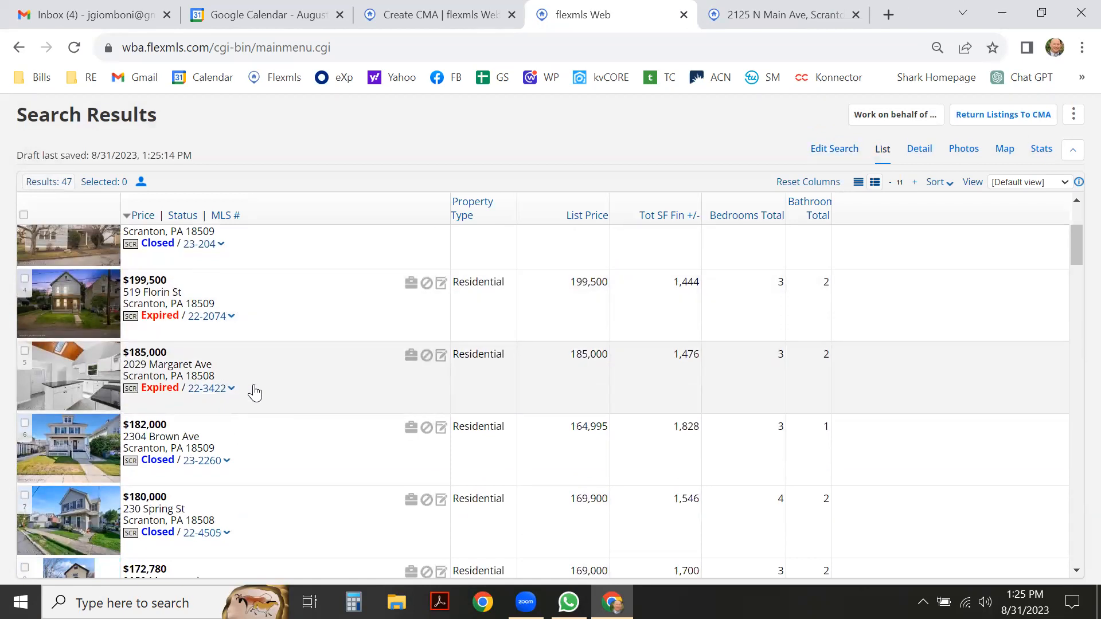
{"action": "scroll", "coordinate": [257, 367], "scroll_direction": "up", "scroll_amount": 2}
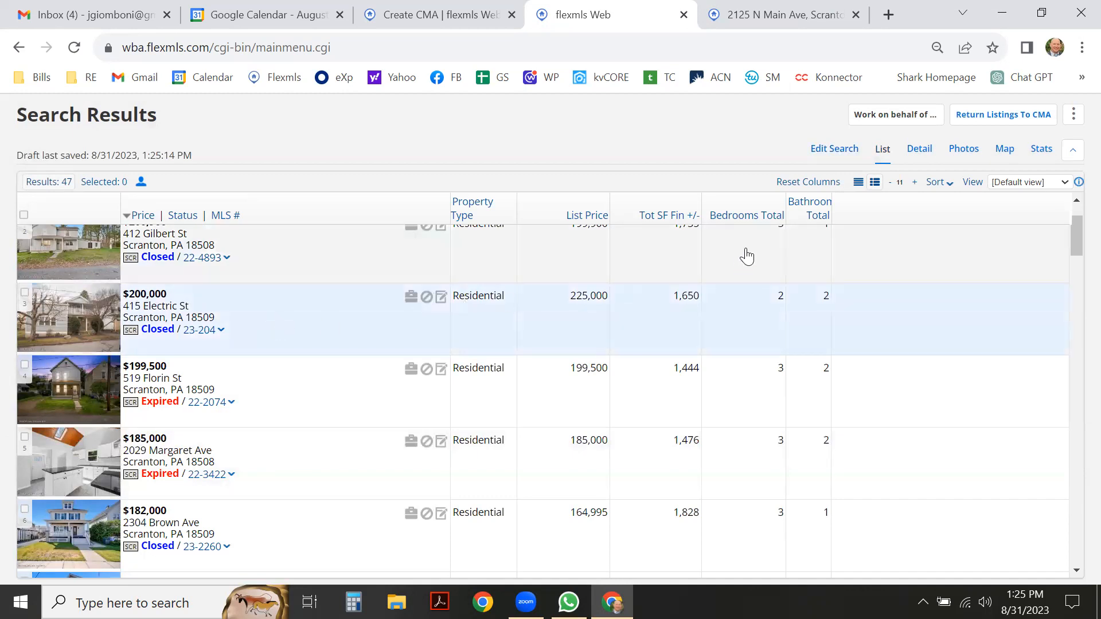
{"action": "left_click", "coordinate": [916, 151]}
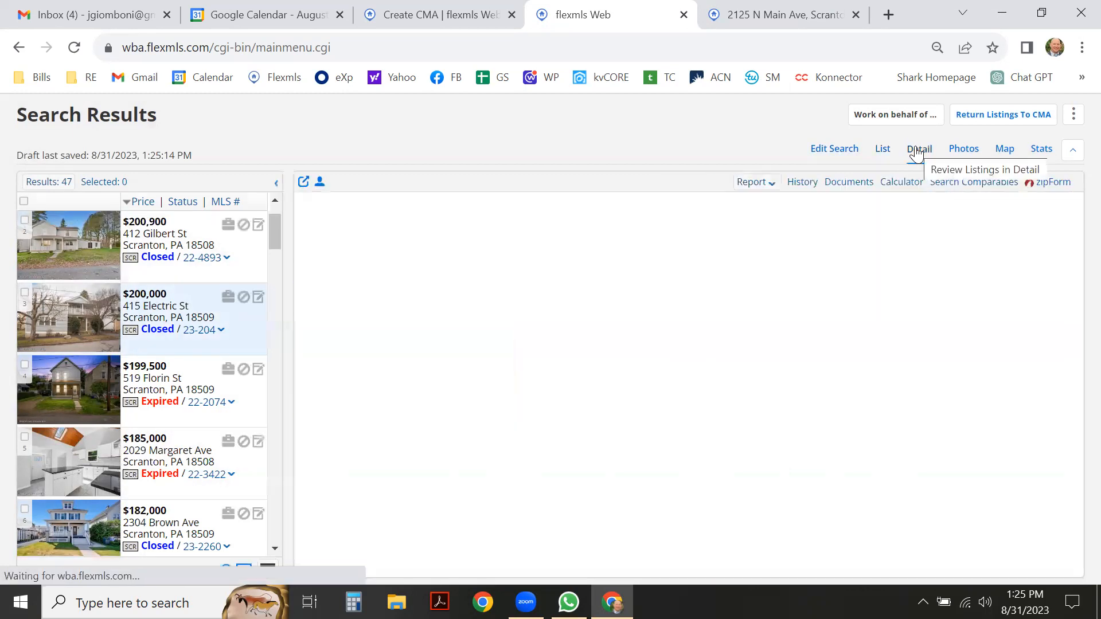
{"action": "scroll", "coordinate": [740, 314], "scroll_direction": "down", "scroll_amount": 3}
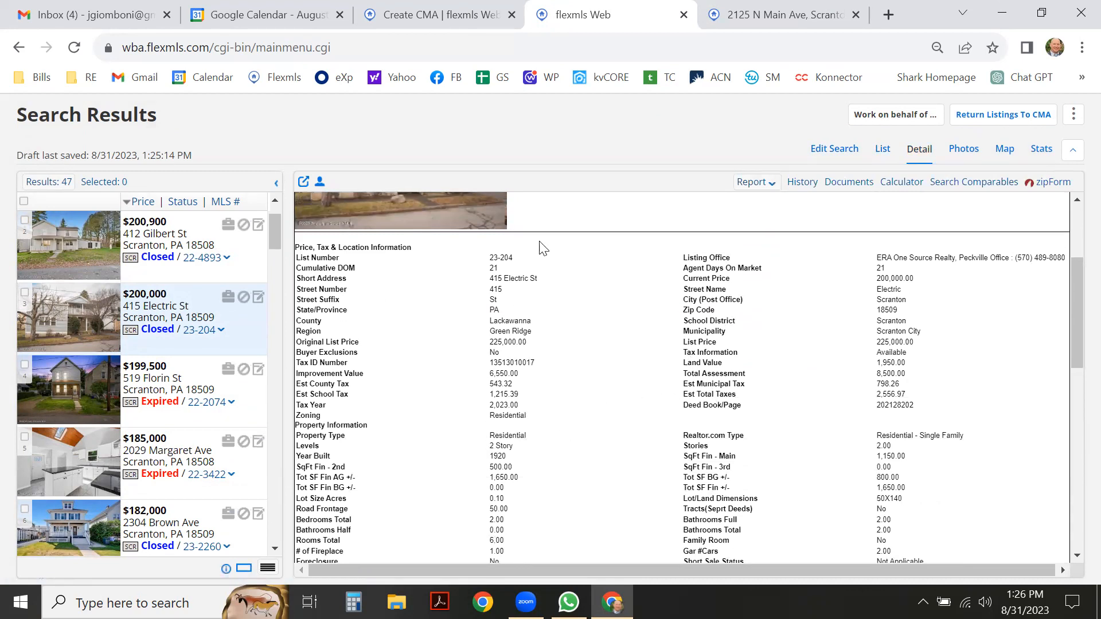
{"action": "scroll", "coordinate": [505, 281], "scroll_direction": "up", "scroll_amount": 3}
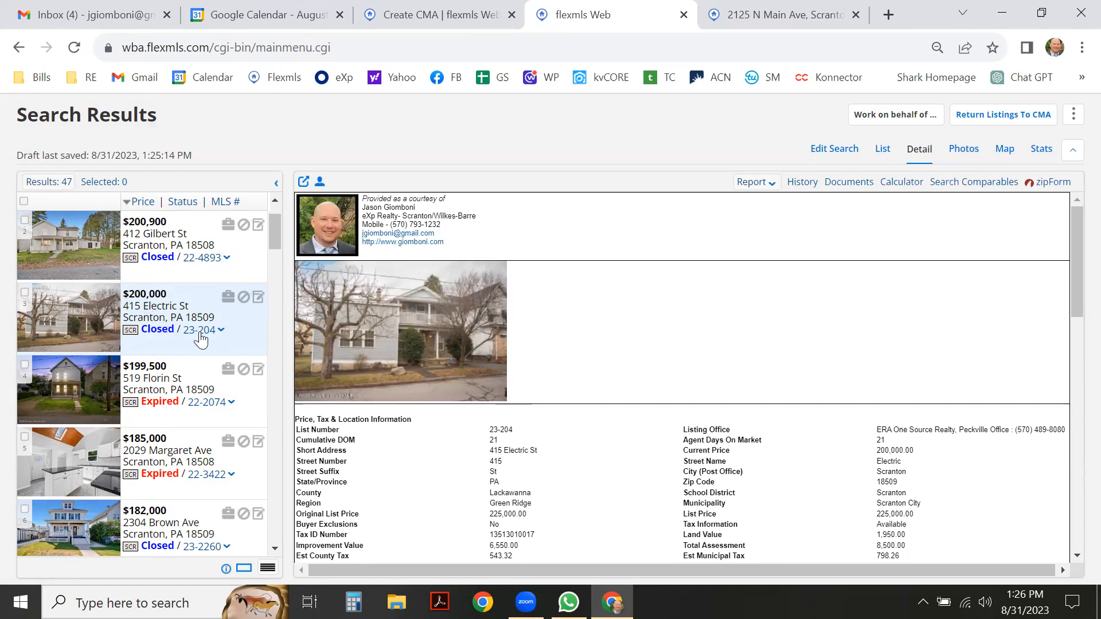
{"action": "scroll", "coordinate": [209, 340], "scroll_direction": "down", "scroll_amount": 1}
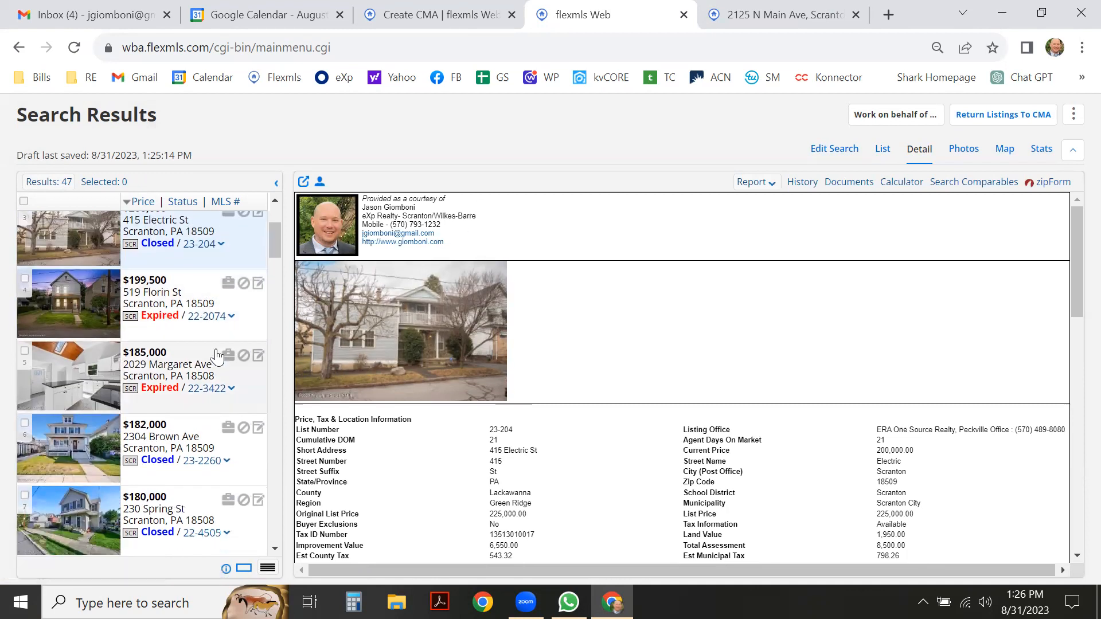
{"action": "scroll", "coordinate": [205, 347], "scroll_direction": "down", "scroll_amount": 2}
{"action": "scroll", "coordinate": [200, 356], "scroll_direction": "down", "scroll_amount": 1}
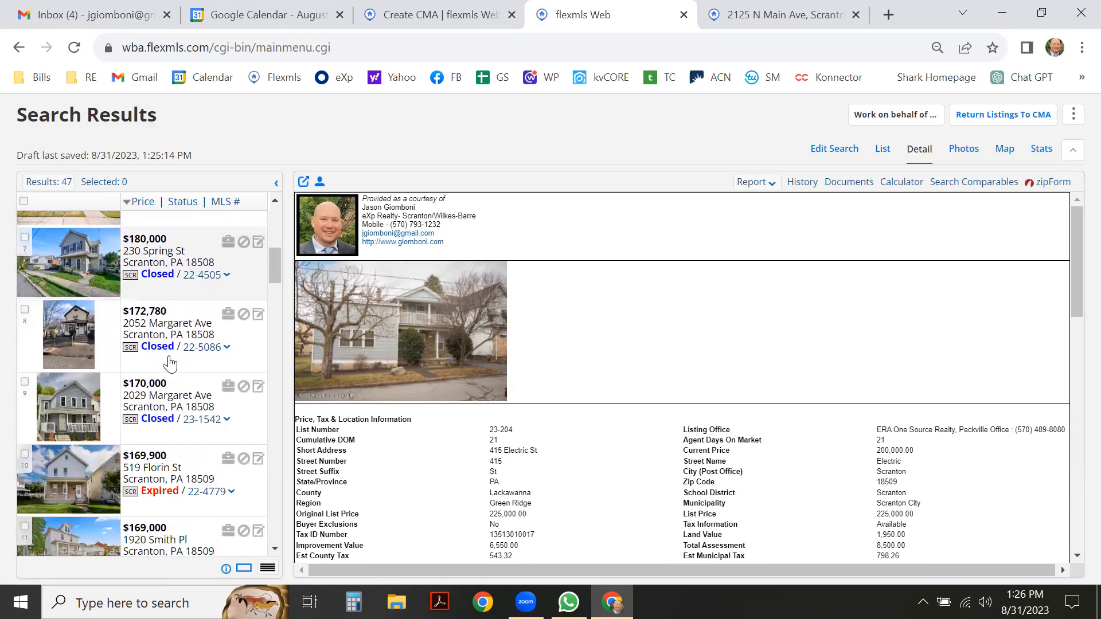
{"action": "scroll", "coordinate": [170, 363], "scroll_direction": "down", "scroll_amount": 2}
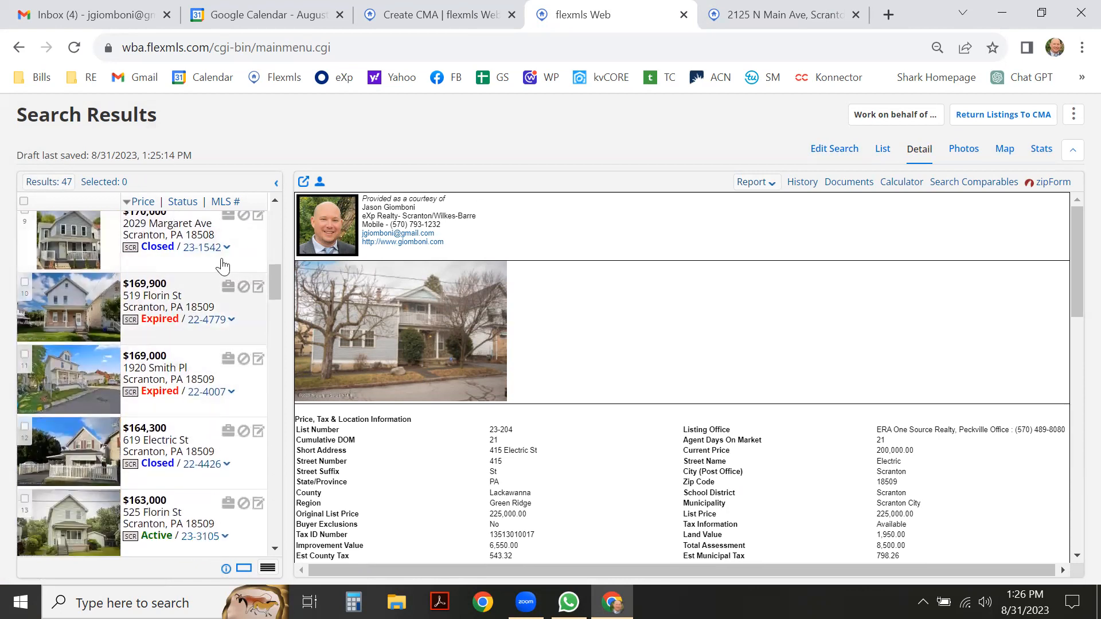
{"action": "scroll", "coordinate": [206, 345], "scroll_direction": "down", "scroll_amount": 2}
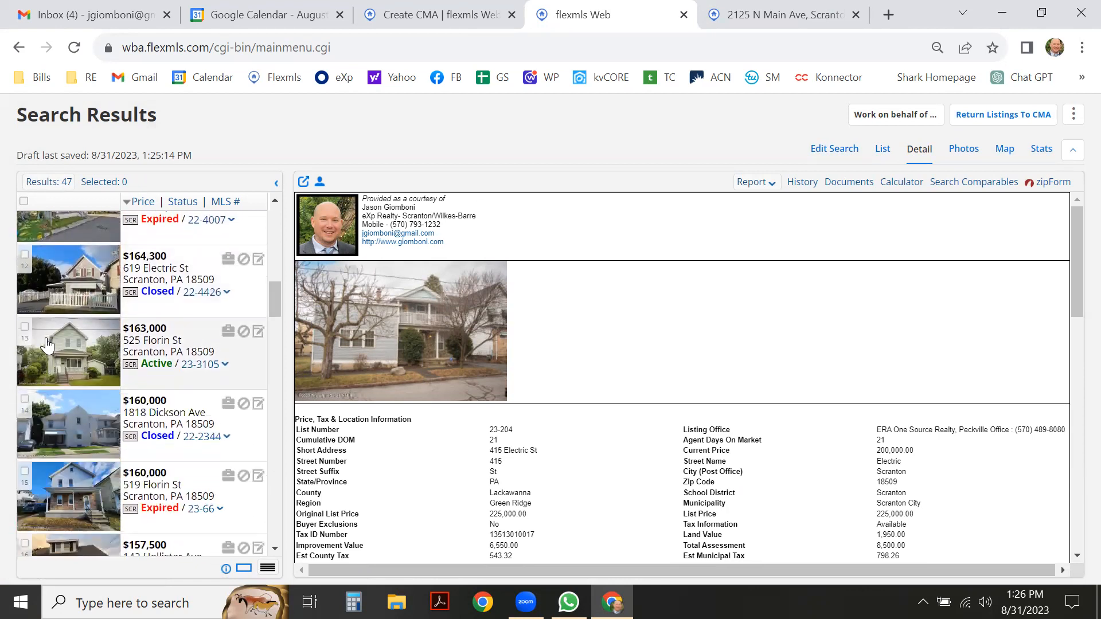
{"action": "scroll", "coordinate": [204, 351], "scroll_direction": "down", "scroll_amount": 2}
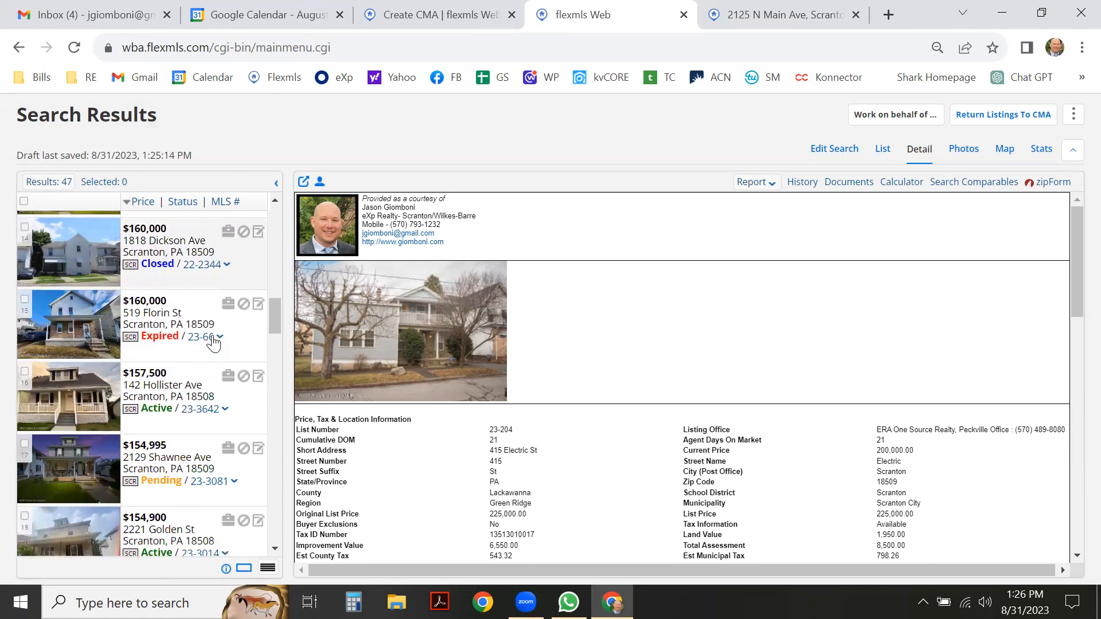
{"action": "scroll", "coordinate": [213, 343], "scroll_direction": "down", "scroll_amount": 2}
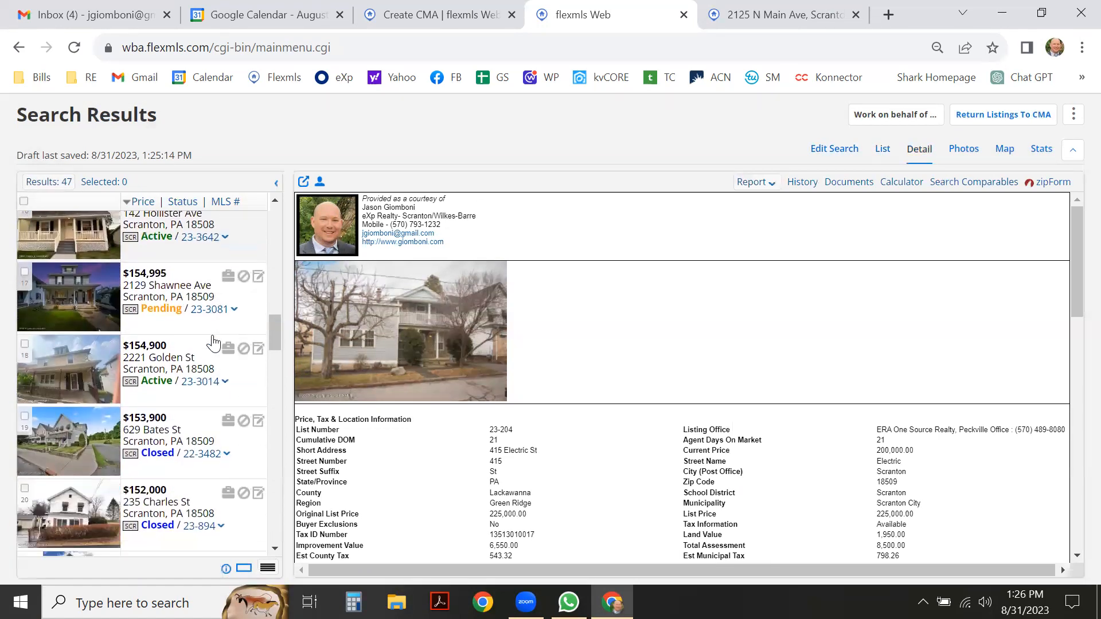
{"action": "scroll", "coordinate": [213, 343], "scroll_direction": "down", "scroll_amount": 1}
{"action": "scroll", "coordinate": [212, 343], "scroll_direction": "down", "scroll_amount": 2}
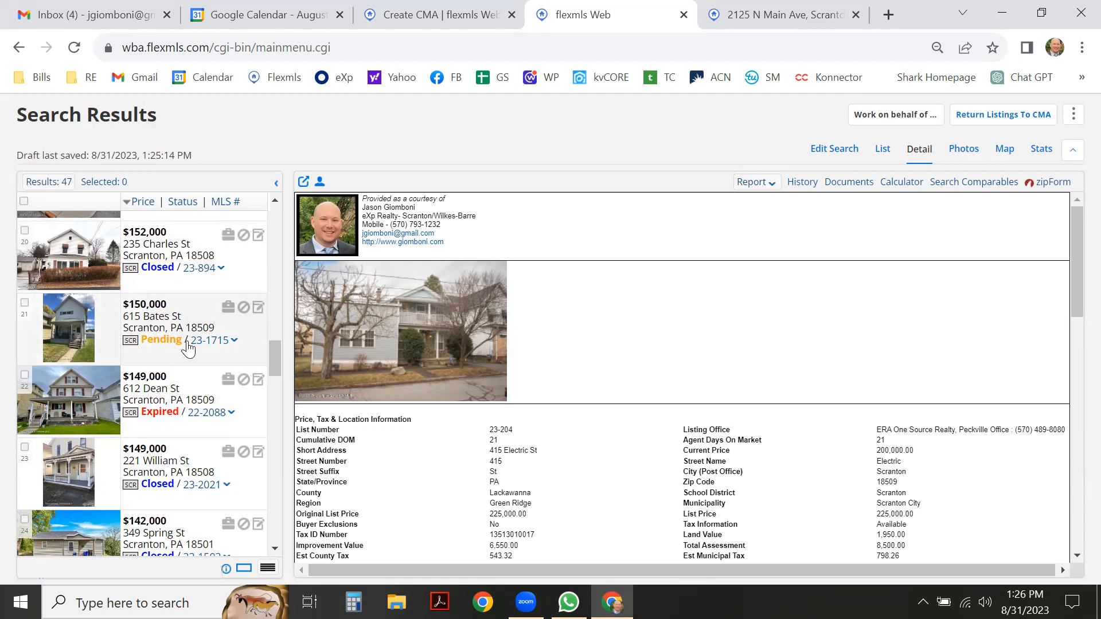
{"action": "scroll", "coordinate": [196, 354], "scroll_direction": "down", "scroll_amount": 1}
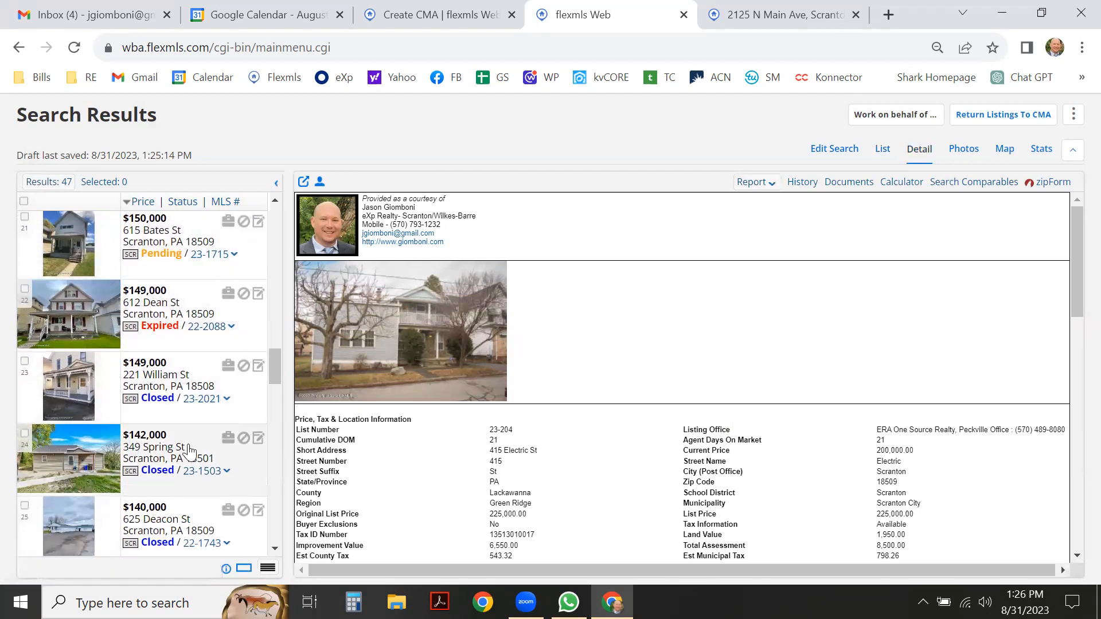
{"action": "left_click", "coordinate": [249, 494]}
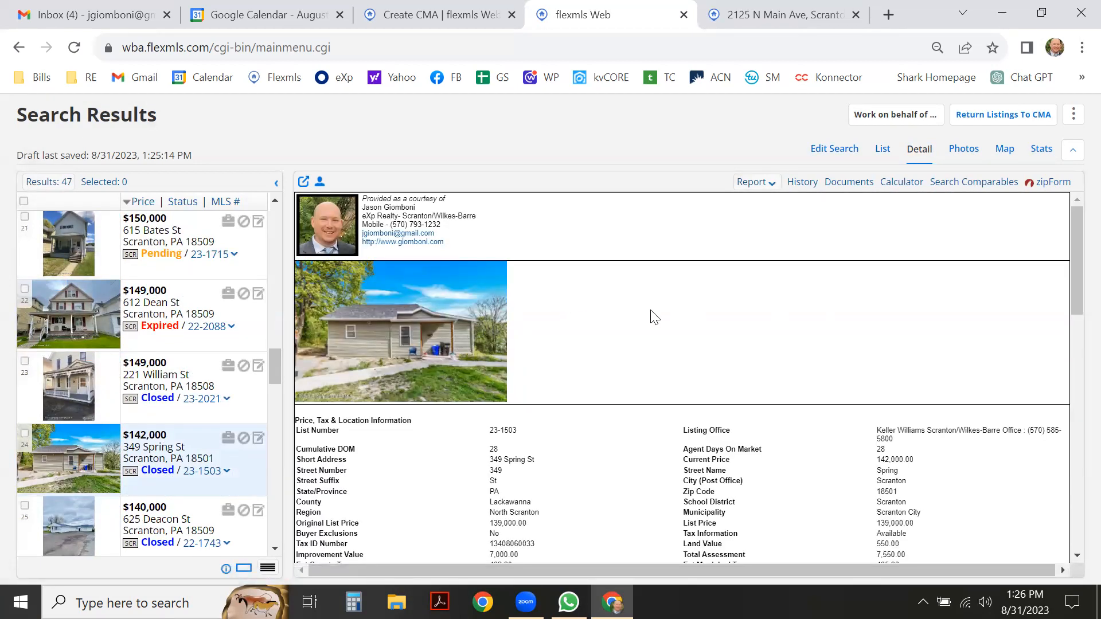
{"action": "scroll", "coordinate": [698, 319], "scroll_direction": "down", "scroll_amount": 2}
{"action": "scroll", "coordinate": [696, 312], "scroll_direction": "down", "scroll_amount": 2}
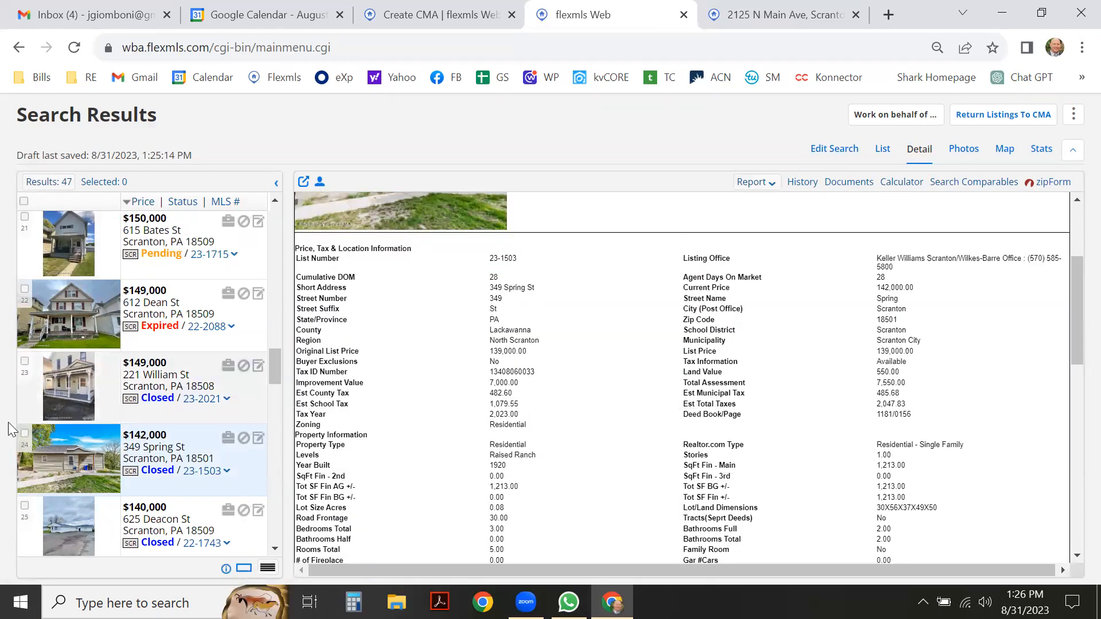
{"action": "left_click", "coordinate": [24, 435]}
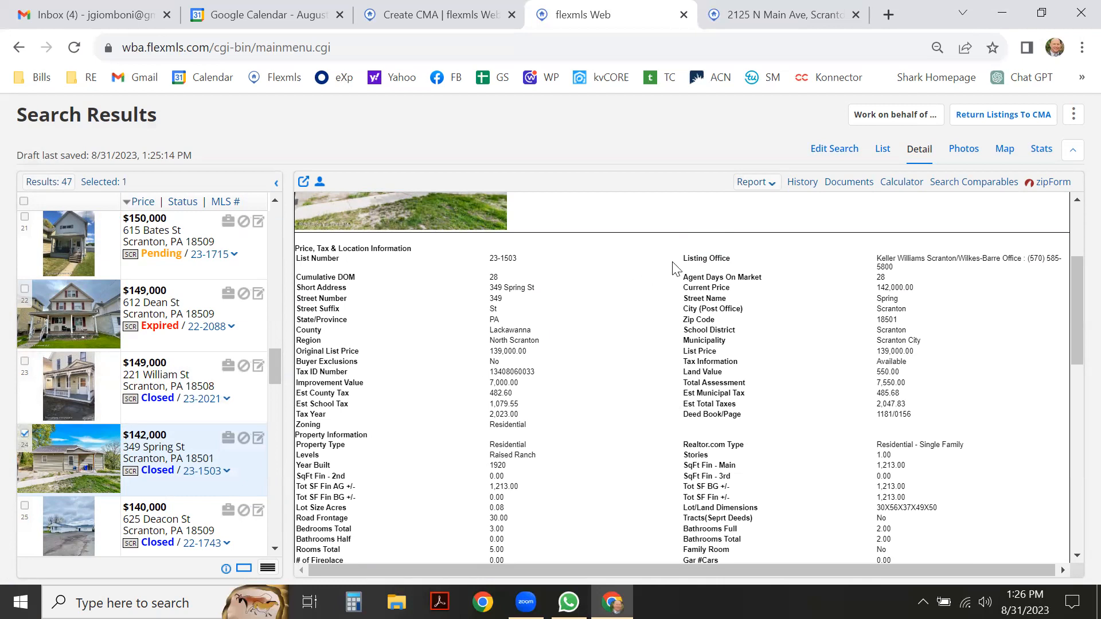
{"action": "left_click", "coordinate": [882, 150]}
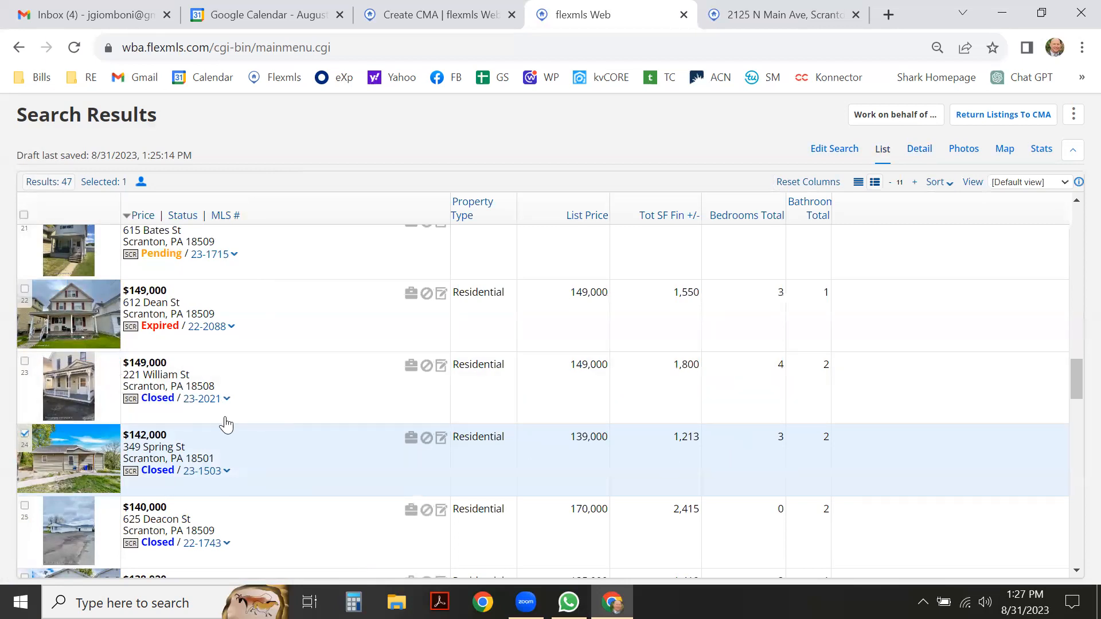
{"action": "scroll", "coordinate": [232, 407], "scroll_direction": "down", "scroll_amount": 1}
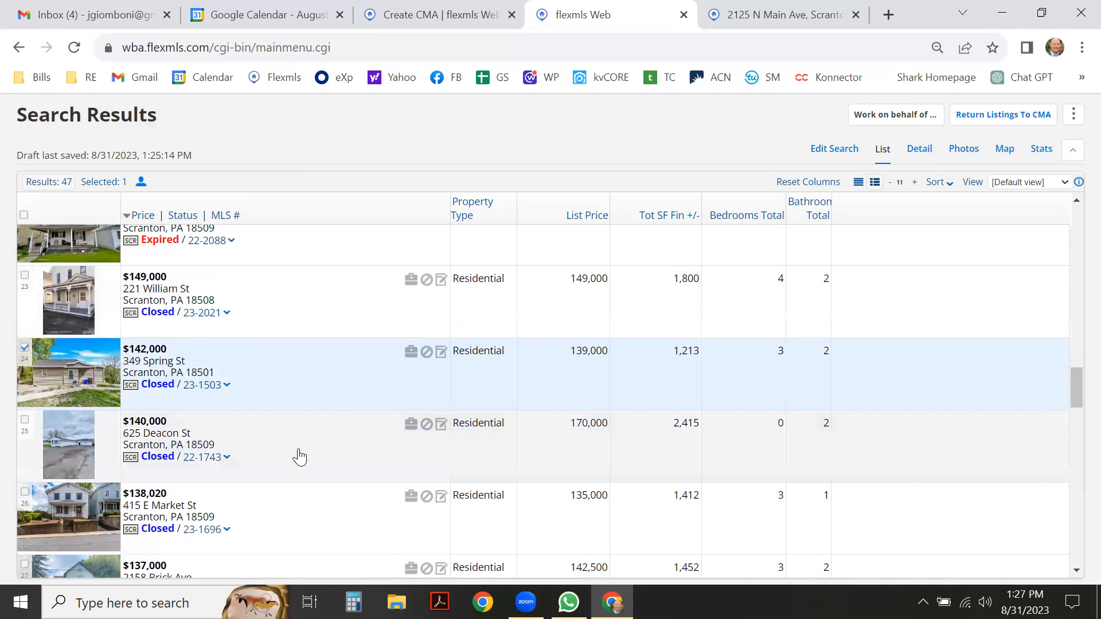
{"action": "left_click", "coordinate": [311, 457]}
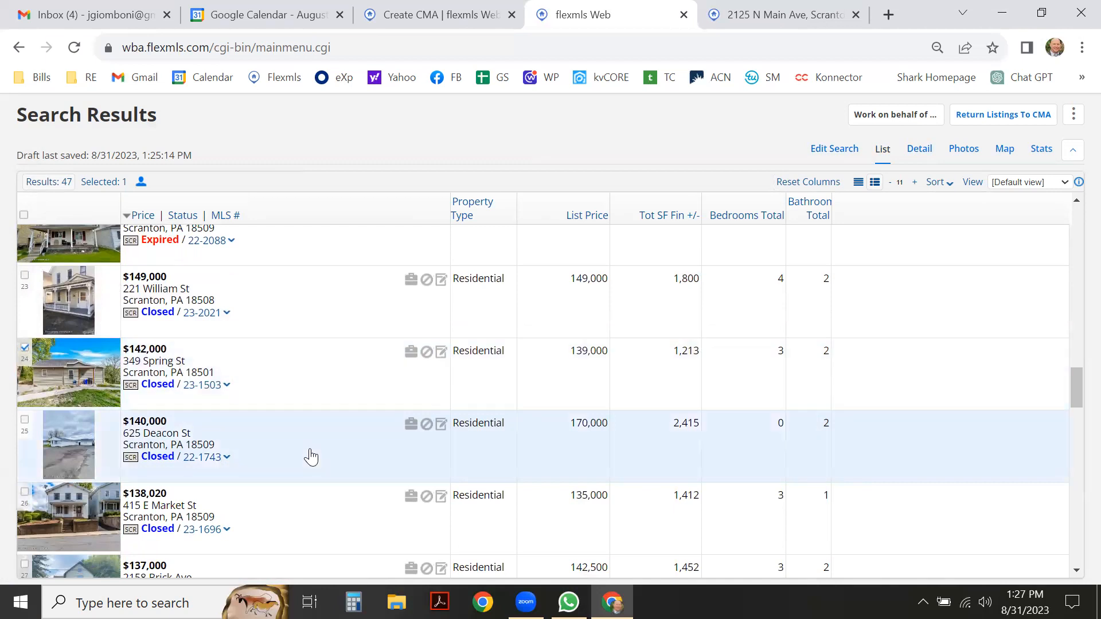
{"action": "left_click", "coordinate": [920, 150]}
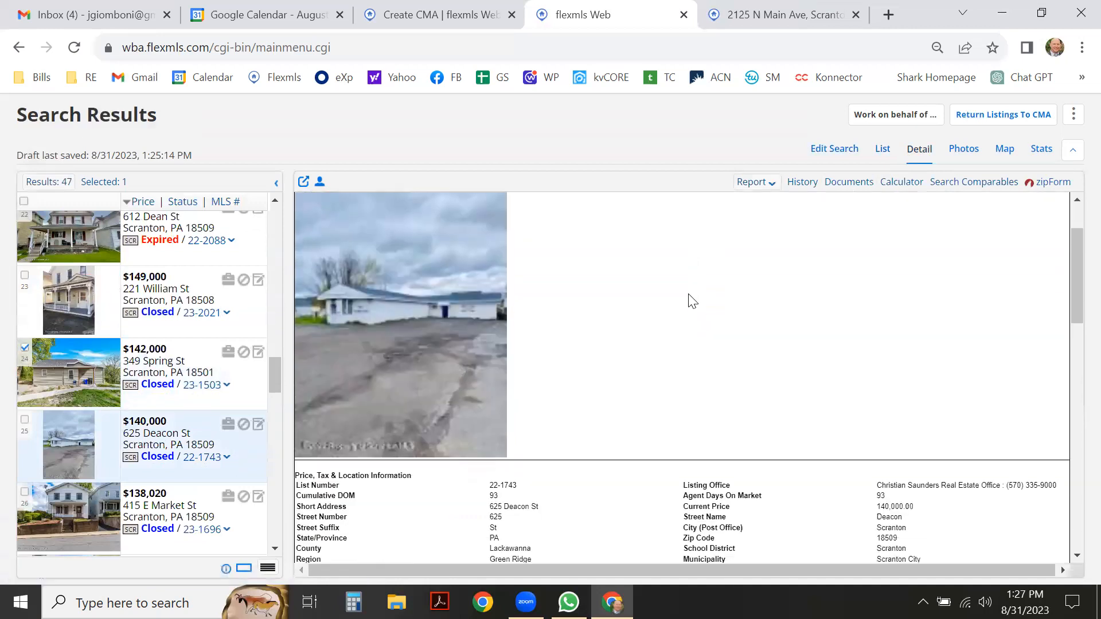
{"action": "scroll", "coordinate": [693, 301], "scroll_direction": "down", "scroll_amount": 1}
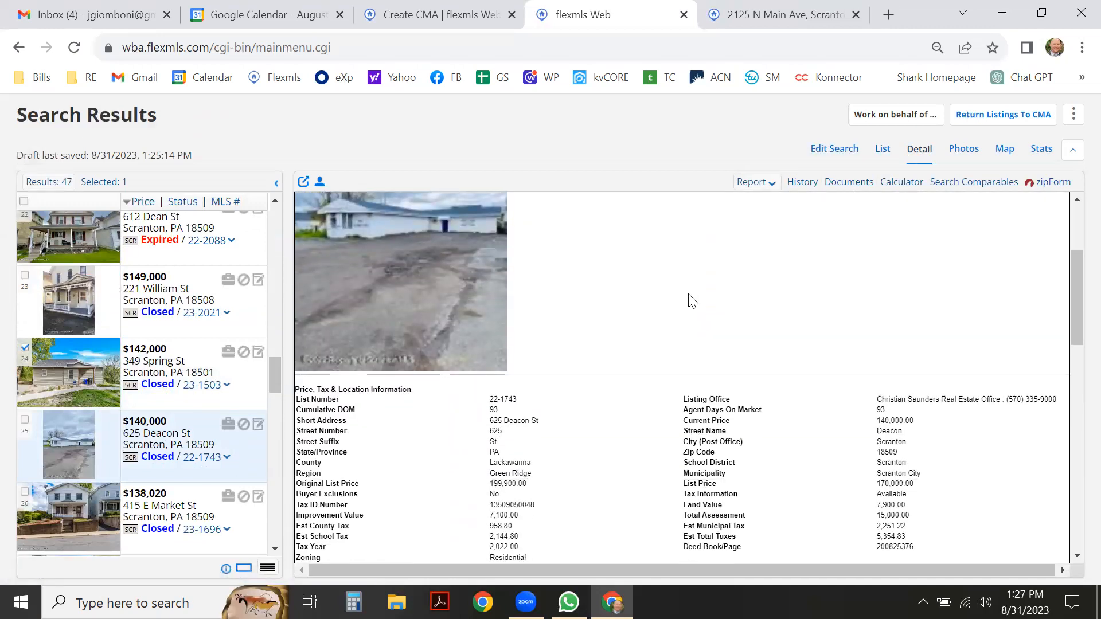
{"action": "scroll", "coordinate": [693, 301], "scroll_direction": "down", "scroll_amount": 1}
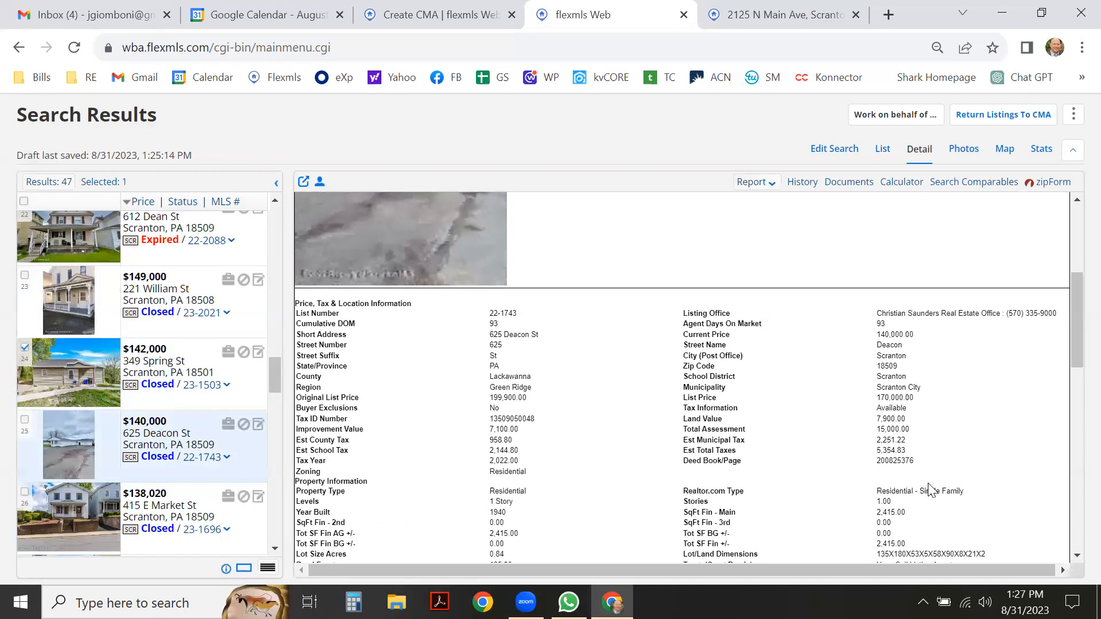
{"action": "scroll", "coordinate": [923, 485], "scroll_direction": "down", "scroll_amount": 1}
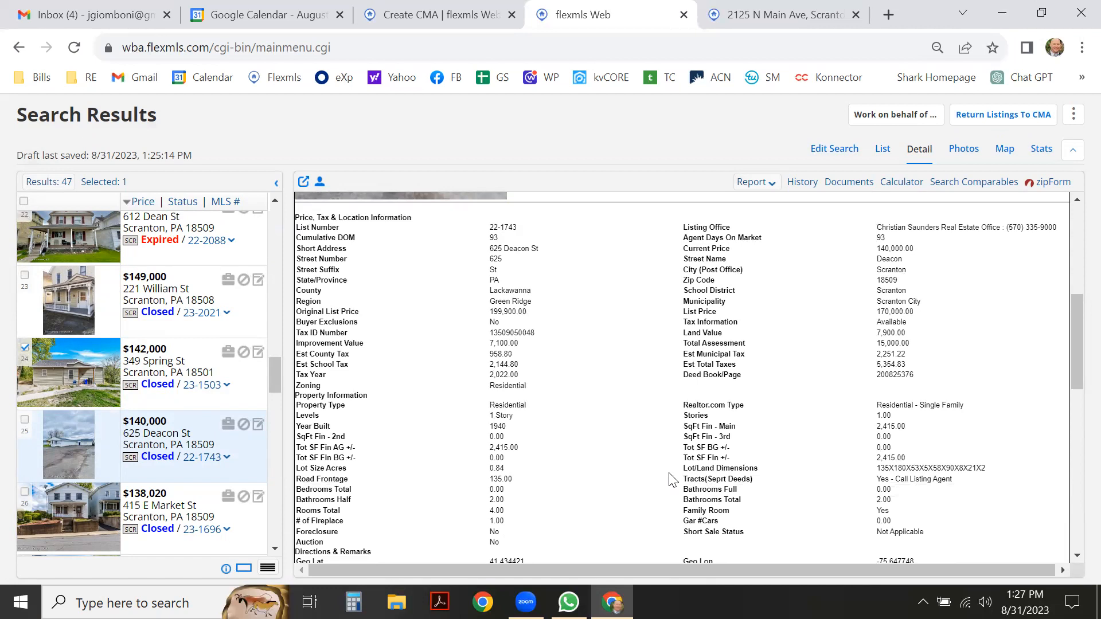
{"action": "scroll", "coordinate": [669, 474], "scroll_direction": "down", "scroll_amount": 1}
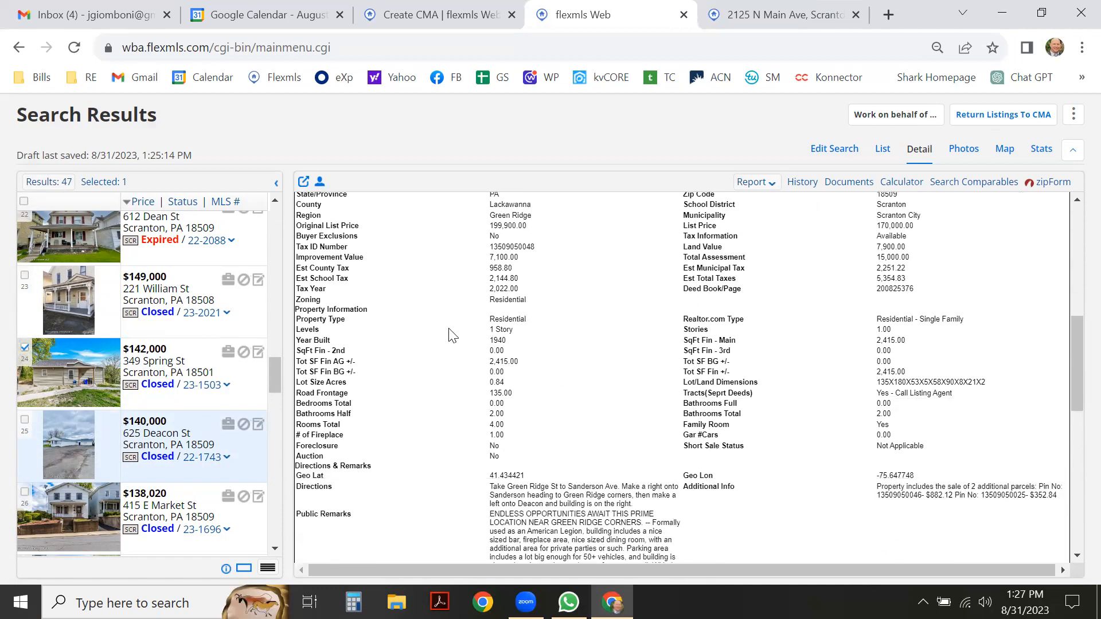
{"action": "left_click", "coordinate": [21, 419]}
{"action": "left_click", "coordinate": [881, 151]}
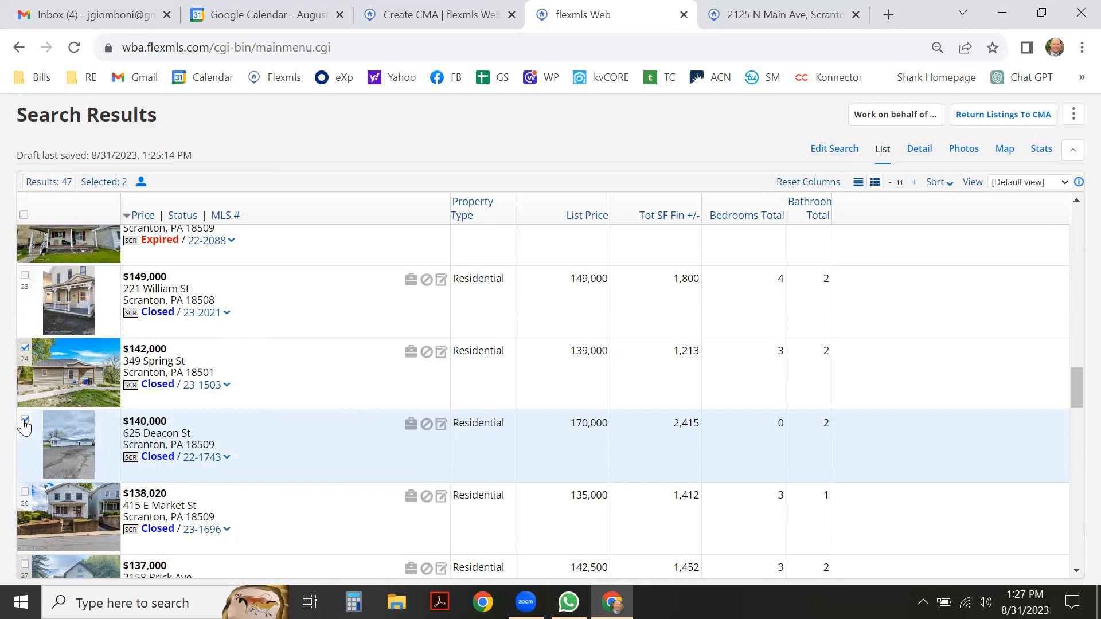
{"action": "left_click", "coordinate": [24, 422]}
{"action": "left_click", "coordinate": [920, 151]}
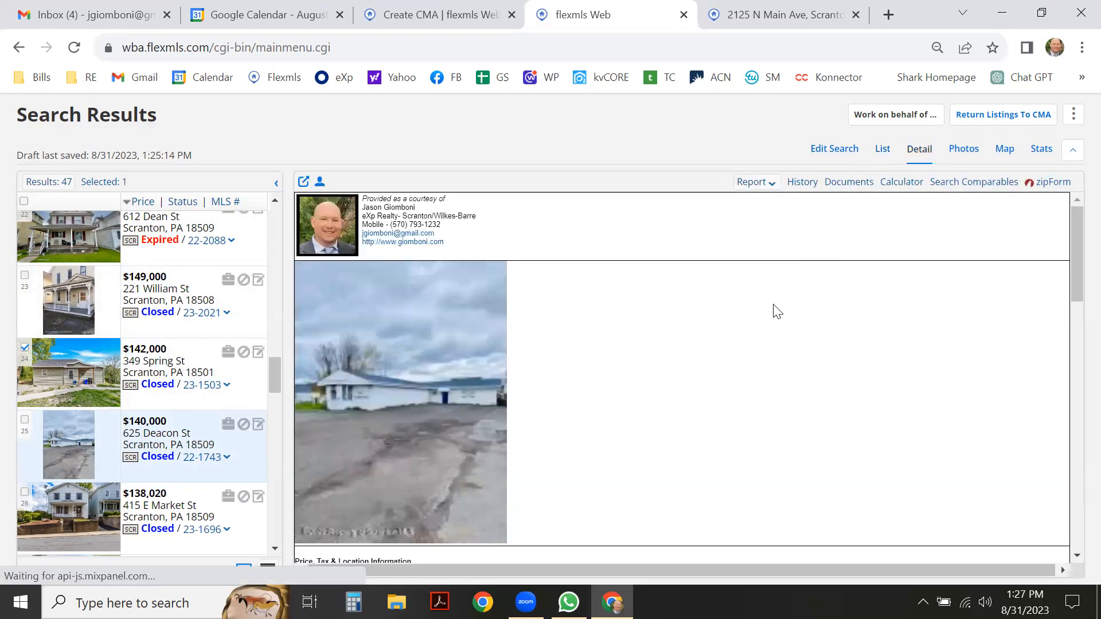
{"action": "scroll", "coordinate": [727, 320], "scroll_direction": "down", "scroll_amount": 10}
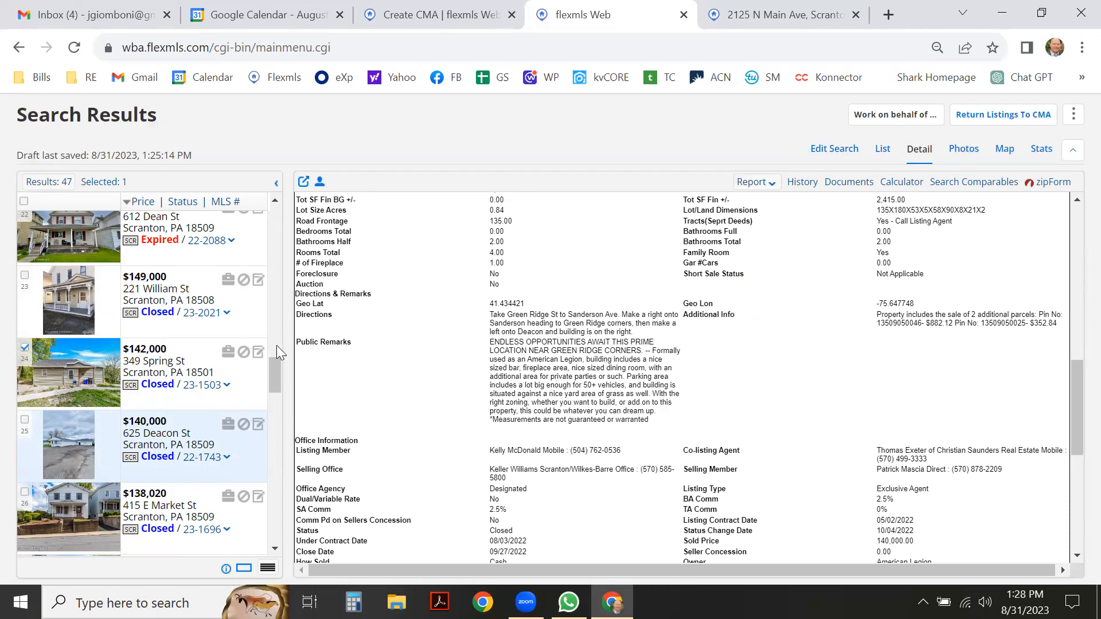
{"action": "scroll", "coordinate": [261, 341], "scroll_direction": "down", "scroll_amount": 2}
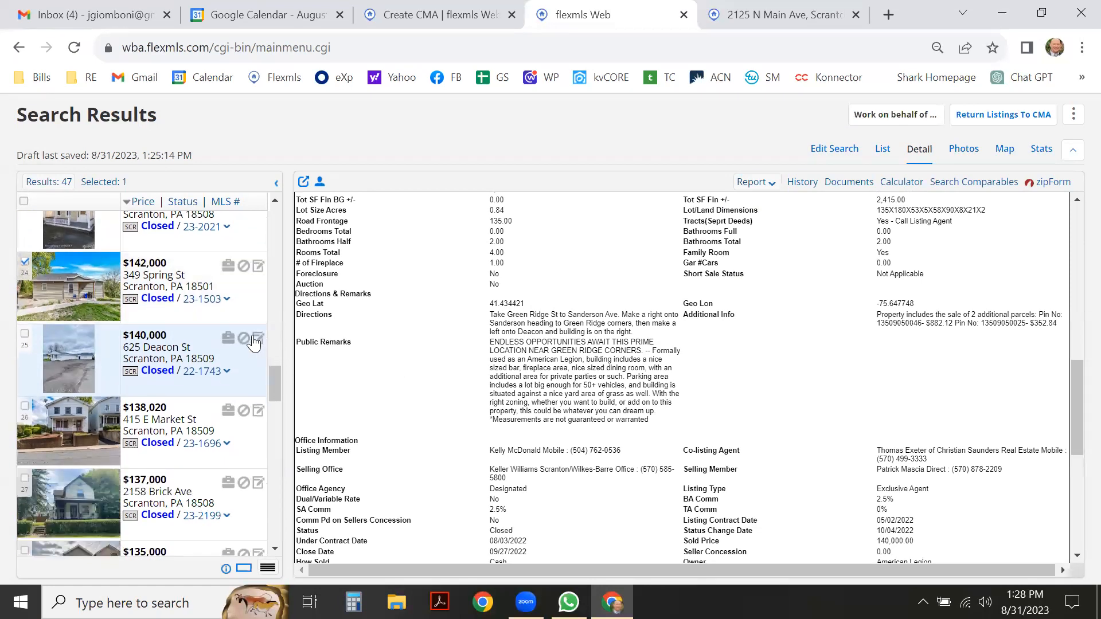
{"action": "scroll", "coordinate": [254, 343], "scroll_direction": "down", "scroll_amount": 3}
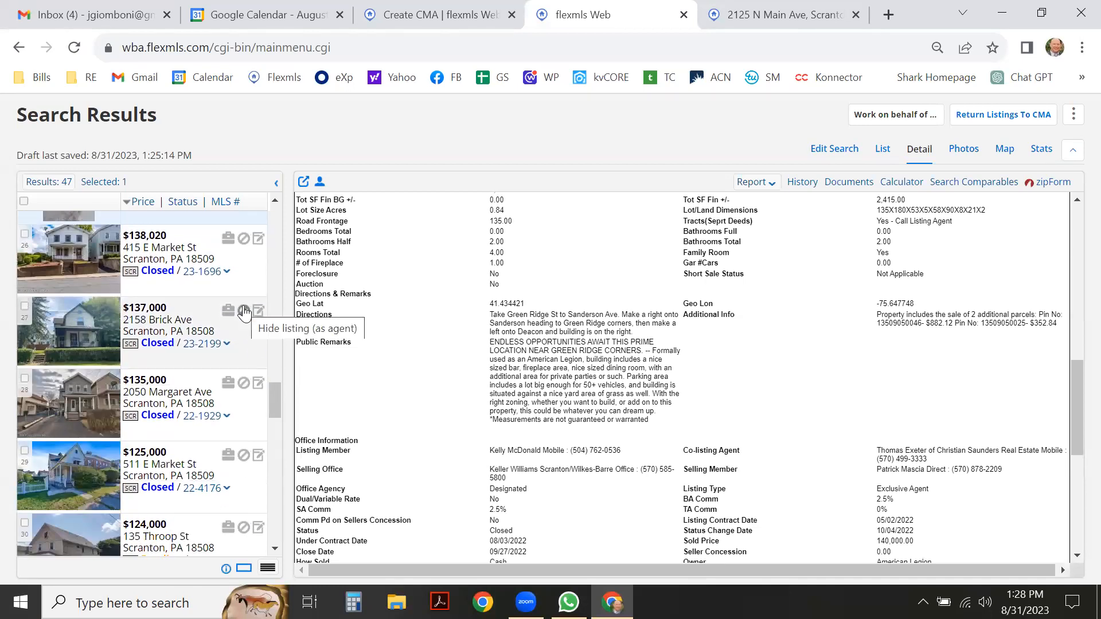
{"action": "scroll", "coordinate": [244, 313], "scroll_direction": "down", "scroll_amount": 2}
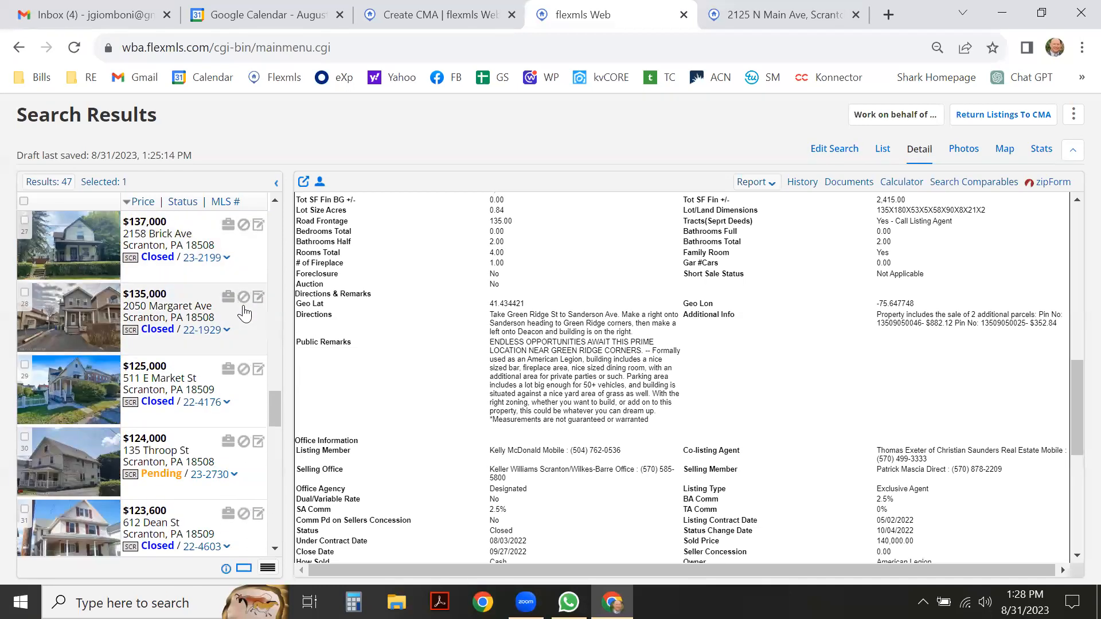
{"action": "scroll", "coordinate": [245, 312], "scroll_direction": "down", "scroll_amount": 2}
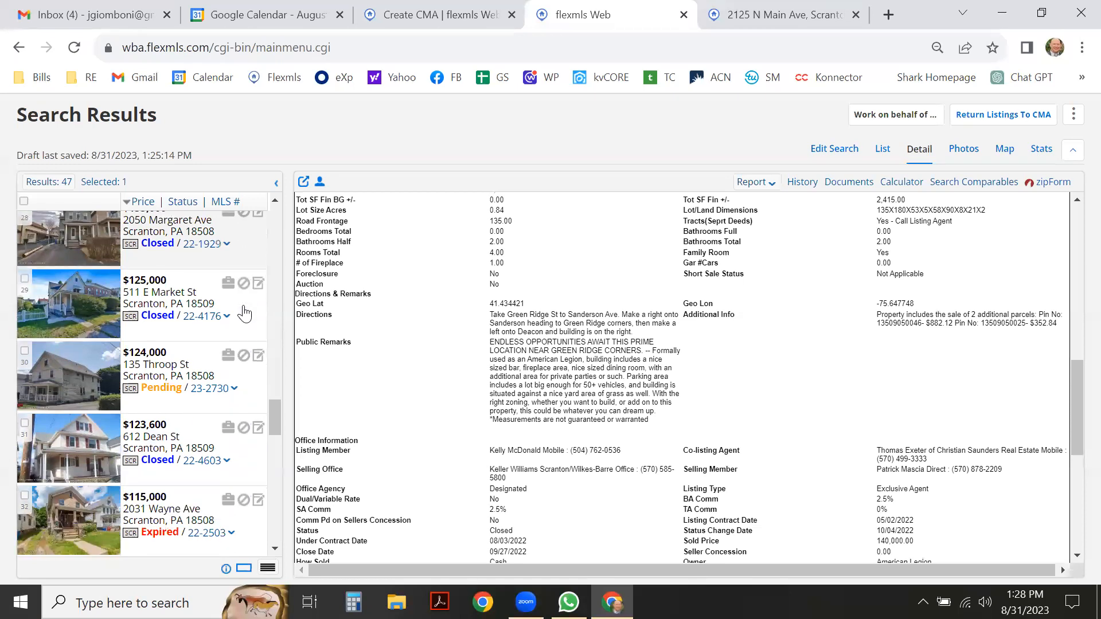
{"action": "scroll", "coordinate": [245, 313], "scroll_direction": "down", "scroll_amount": 4}
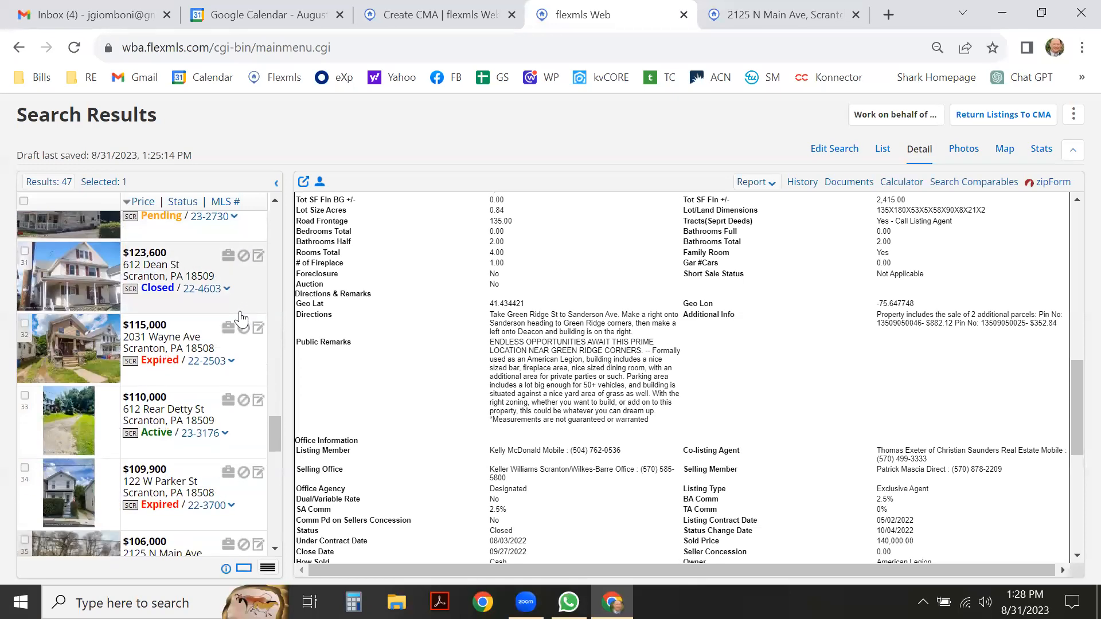
{"action": "left_click", "coordinate": [239, 447]}
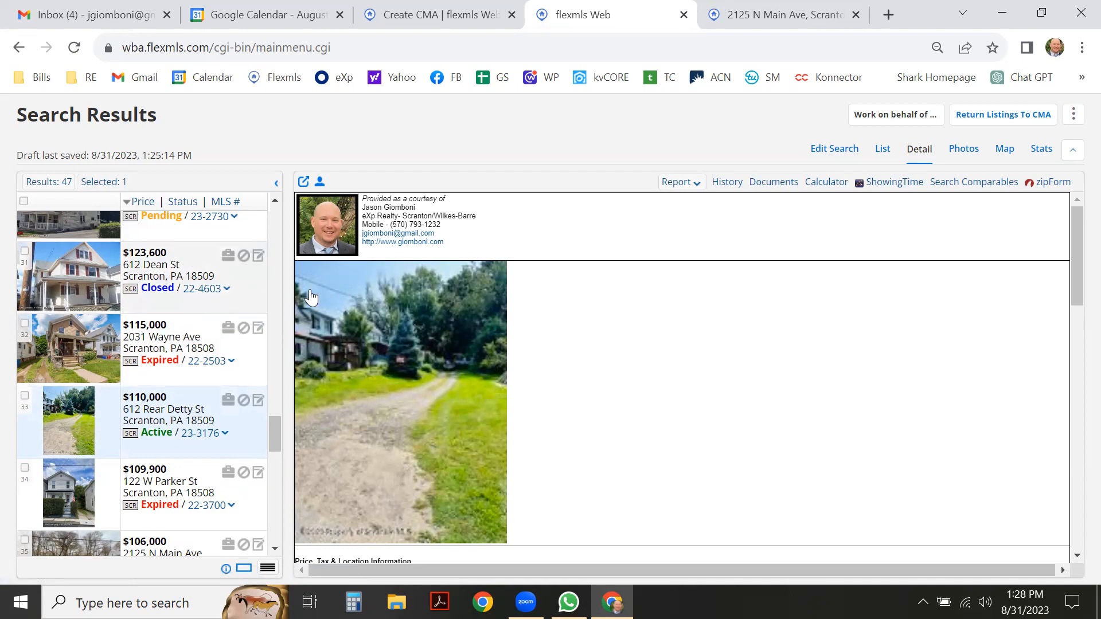
{"action": "left_click", "coordinate": [881, 150]}
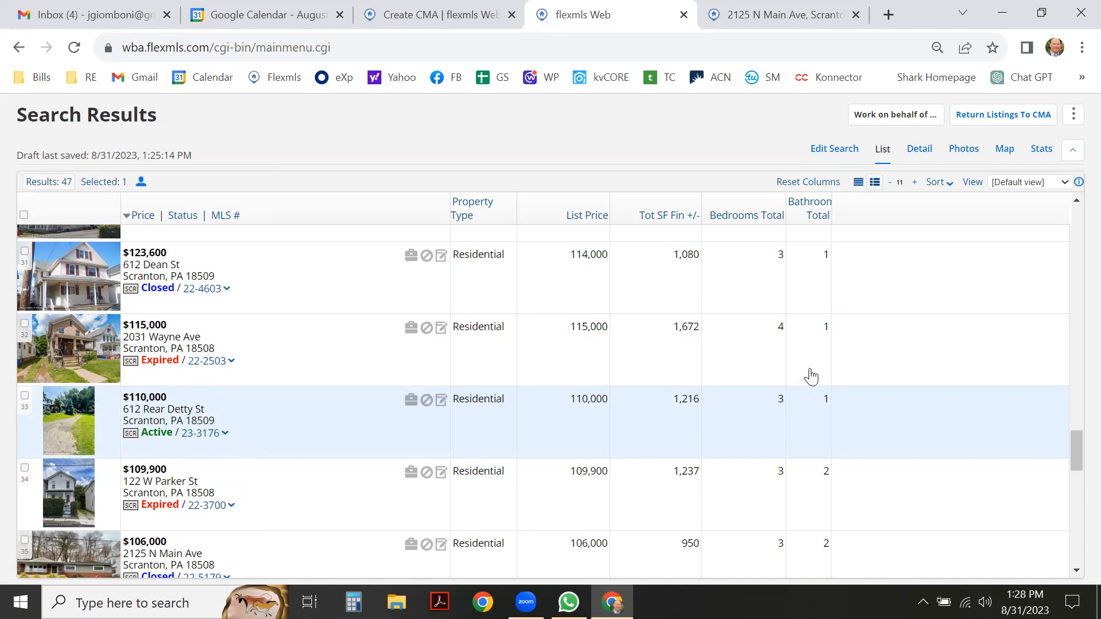
{"action": "left_click", "coordinate": [925, 152]}
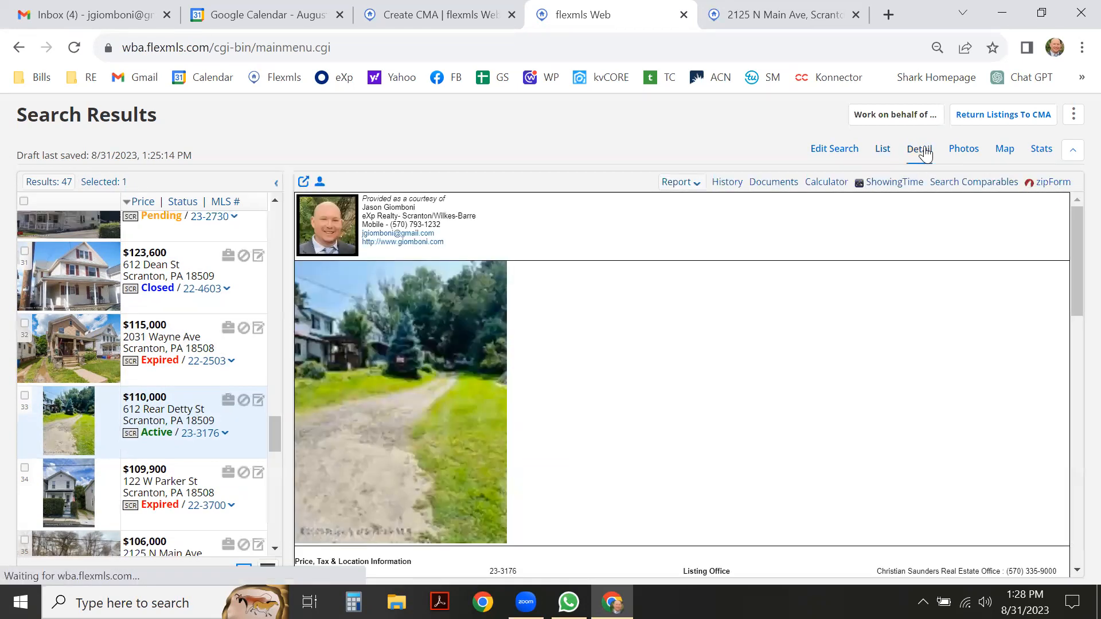
{"action": "scroll", "coordinate": [780, 290], "scroll_direction": "down", "scroll_amount": 3}
{"action": "scroll", "coordinate": [783, 297], "scroll_direction": "down", "scroll_amount": 3}
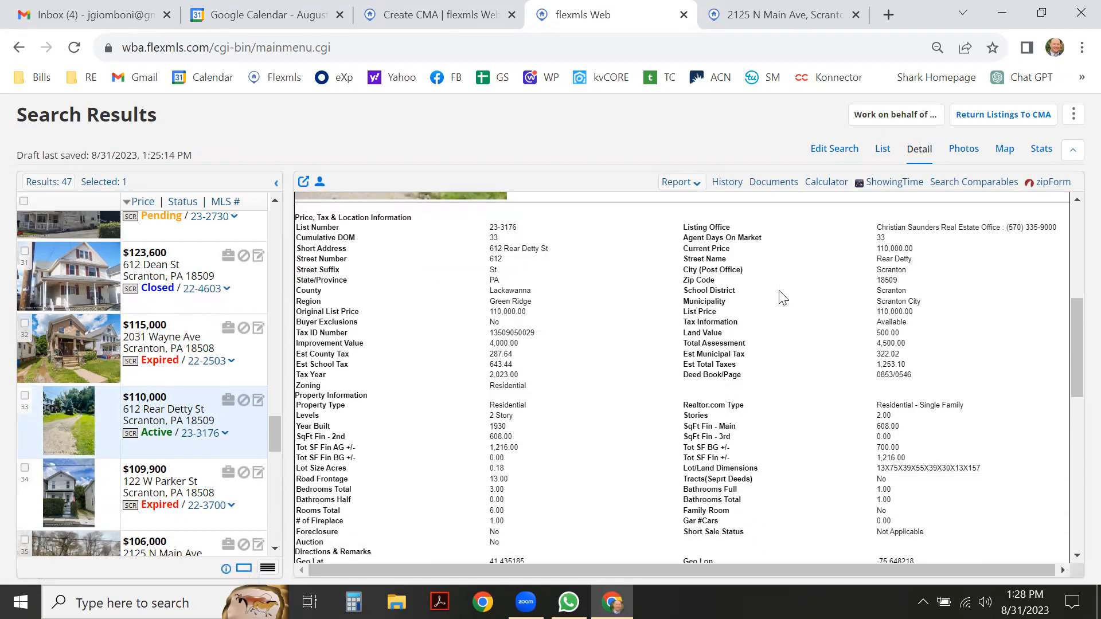
{"action": "scroll", "coordinate": [783, 297], "scroll_direction": "down", "scroll_amount": 2}
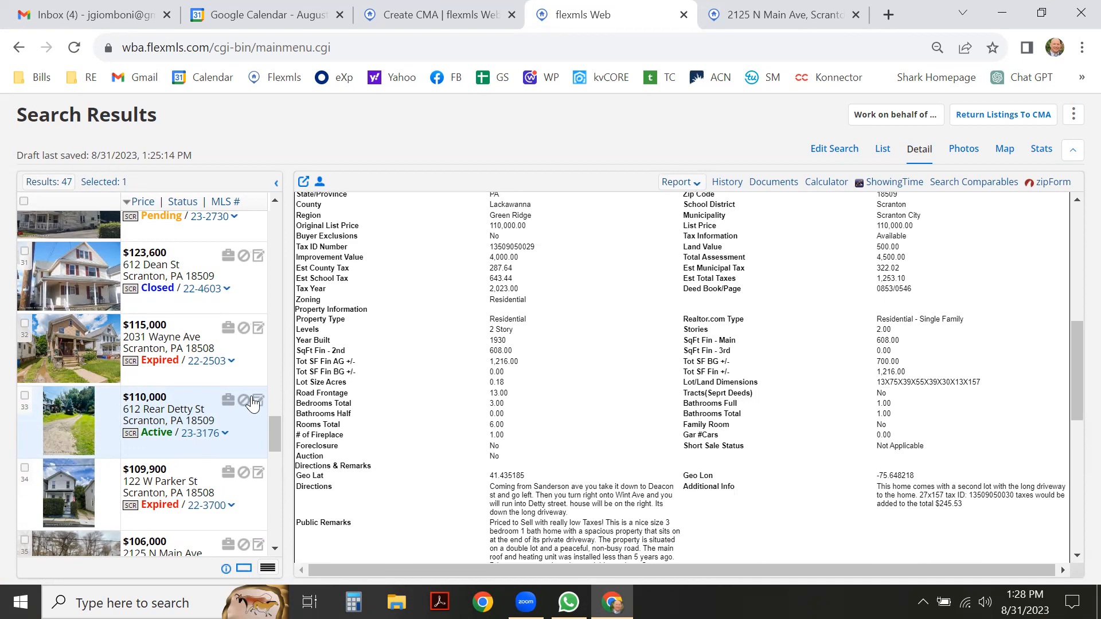
{"action": "scroll", "coordinate": [224, 404], "scroll_direction": "down", "scroll_amount": 3}
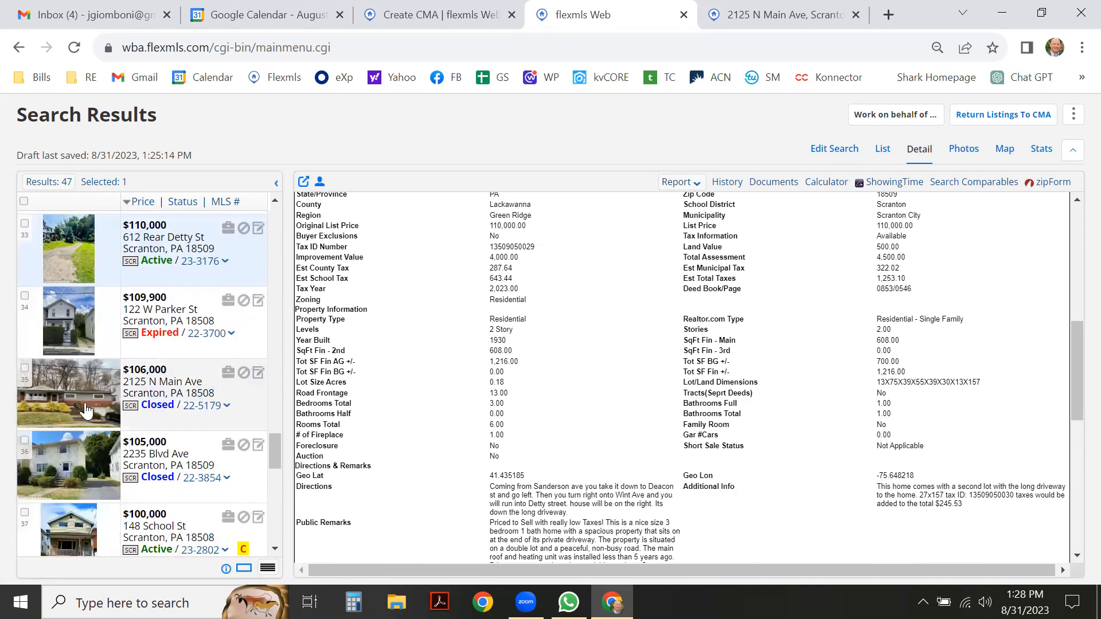
{"action": "left_click", "coordinate": [24, 369]}
{"action": "scroll", "coordinate": [212, 388], "scroll_direction": "down", "scroll_amount": 2}
{"action": "scroll", "coordinate": [215, 389], "scroll_direction": "down", "scroll_amount": 6}
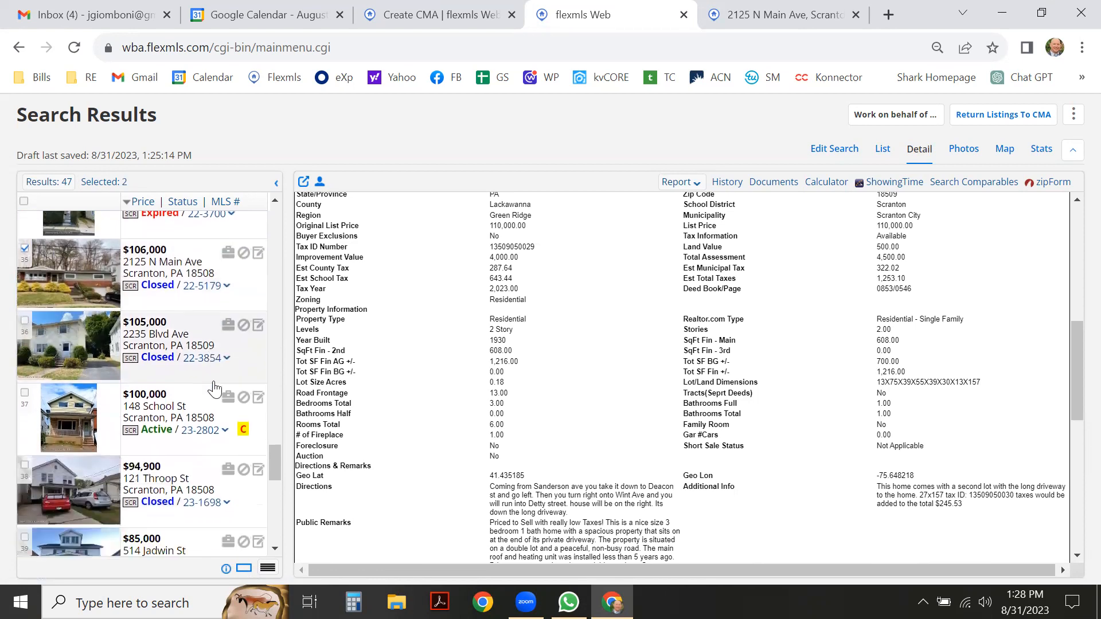
{"action": "scroll", "coordinate": [215, 389], "scroll_direction": "down", "scroll_amount": 5}
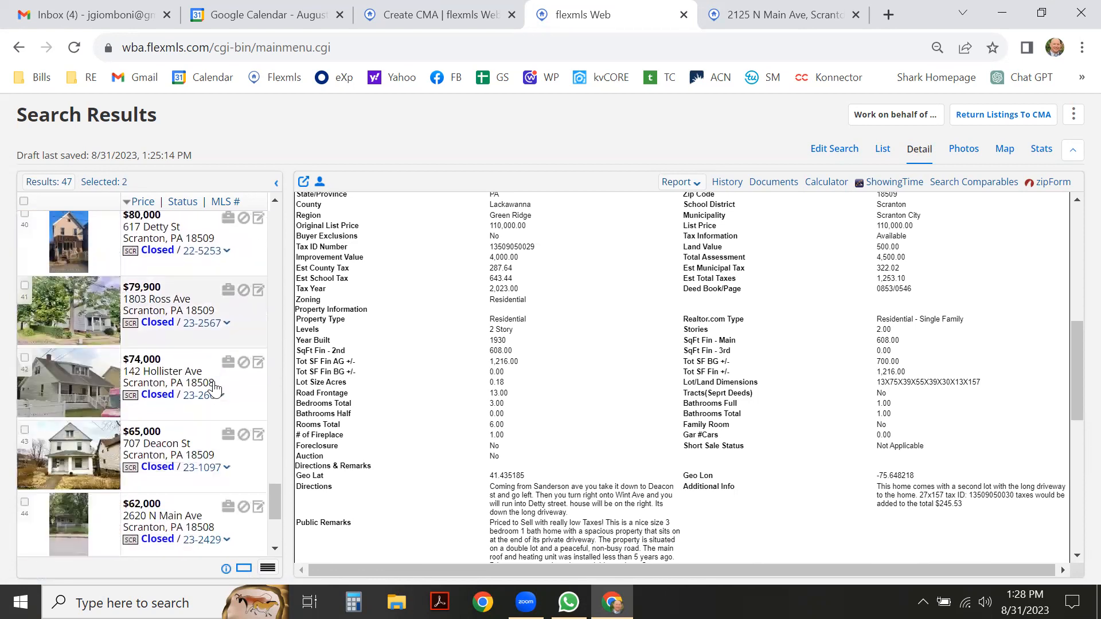
{"action": "scroll", "coordinate": [215, 389], "scroll_direction": "up", "scroll_amount": 1}
{"action": "scroll", "coordinate": [211, 416], "scroll_direction": "down", "scroll_amount": 1}
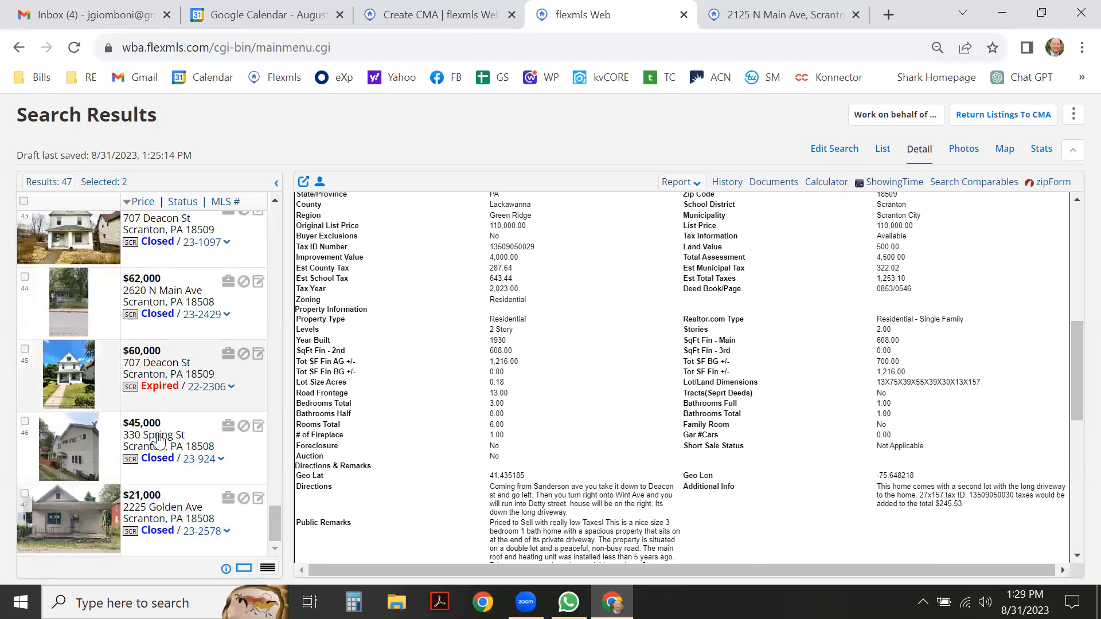
{"action": "scroll", "coordinate": [169, 436], "scroll_direction": "up", "scroll_amount": 4}
{"action": "scroll", "coordinate": [169, 436], "scroll_direction": "up", "scroll_amount": 10}
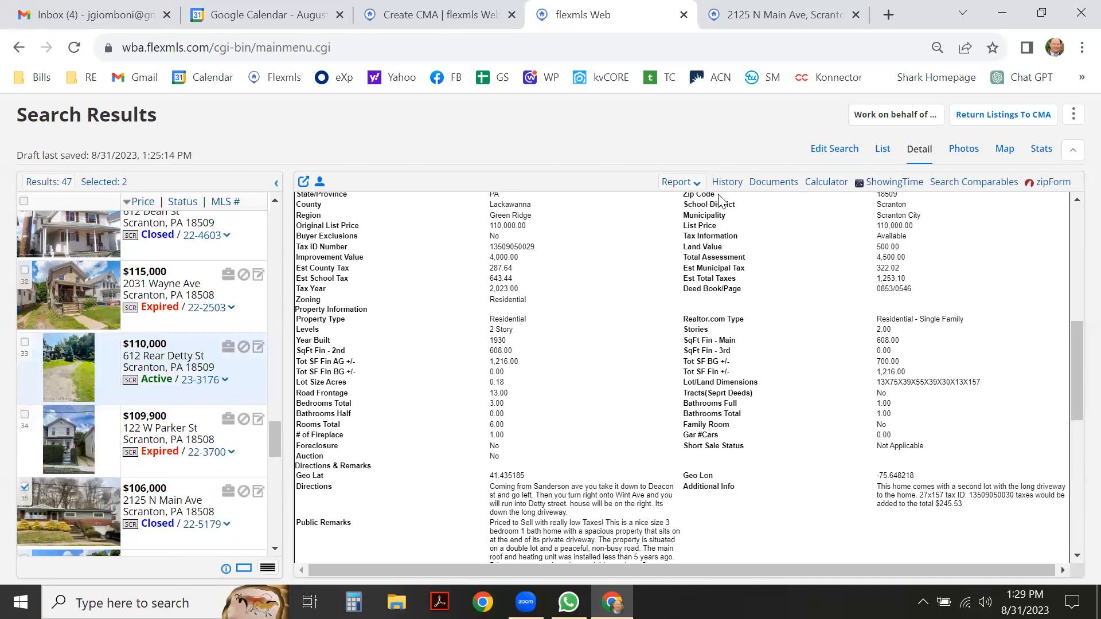
Send the two selected comps back to the CMA Comps step and select the 0.25 mapping radius.
{"action": "left_click", "coordinate": [998, 116]}
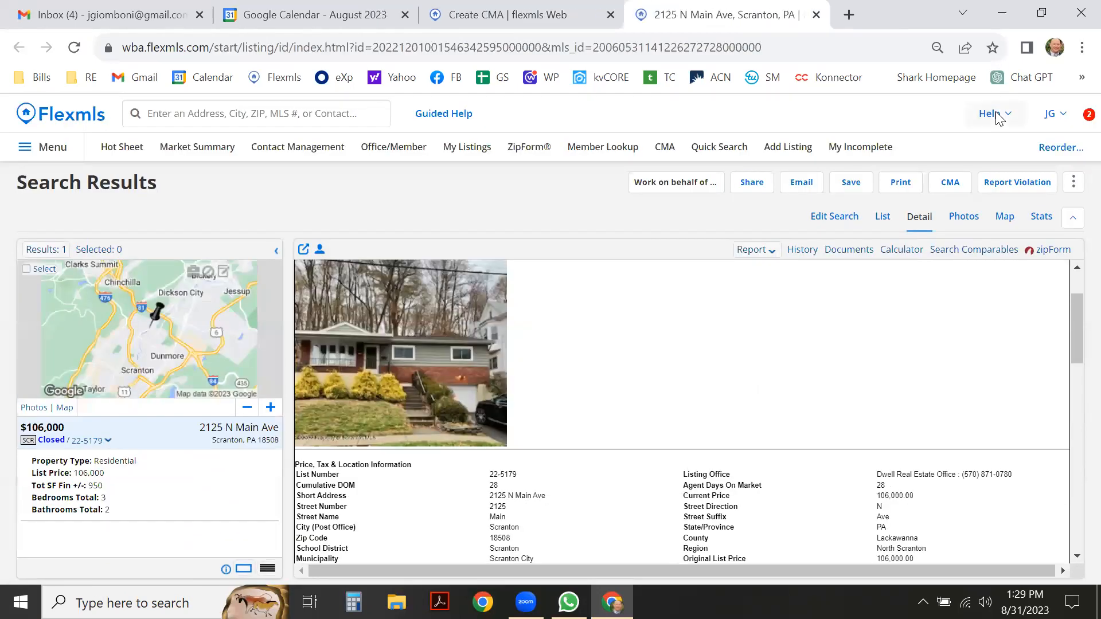
{"action": "left_click", "coordinate": [508, 14]}
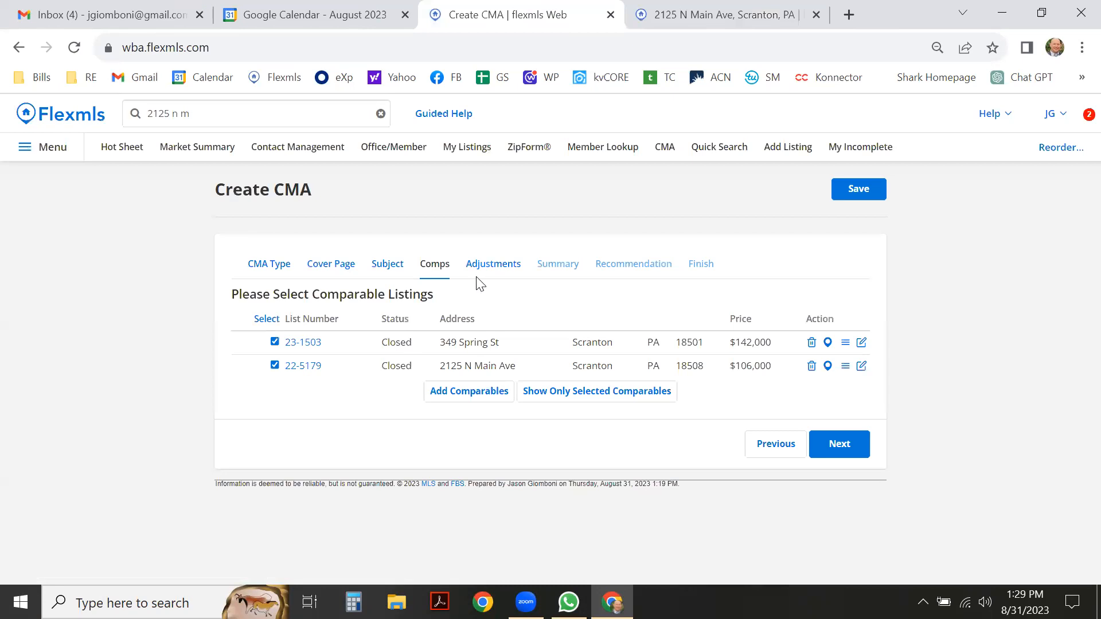
{"action": "left_click", "coordinate": [473, 395]}
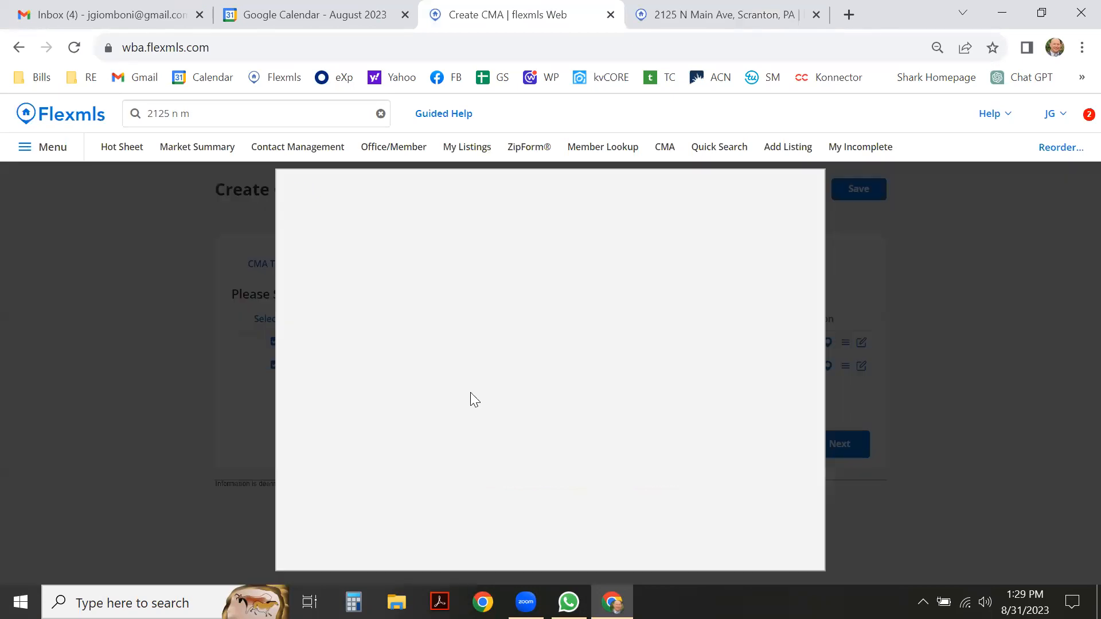
{"action": "left_click_drag", "start_coordinate": [365, 233], "coordinate": [253, 236]}
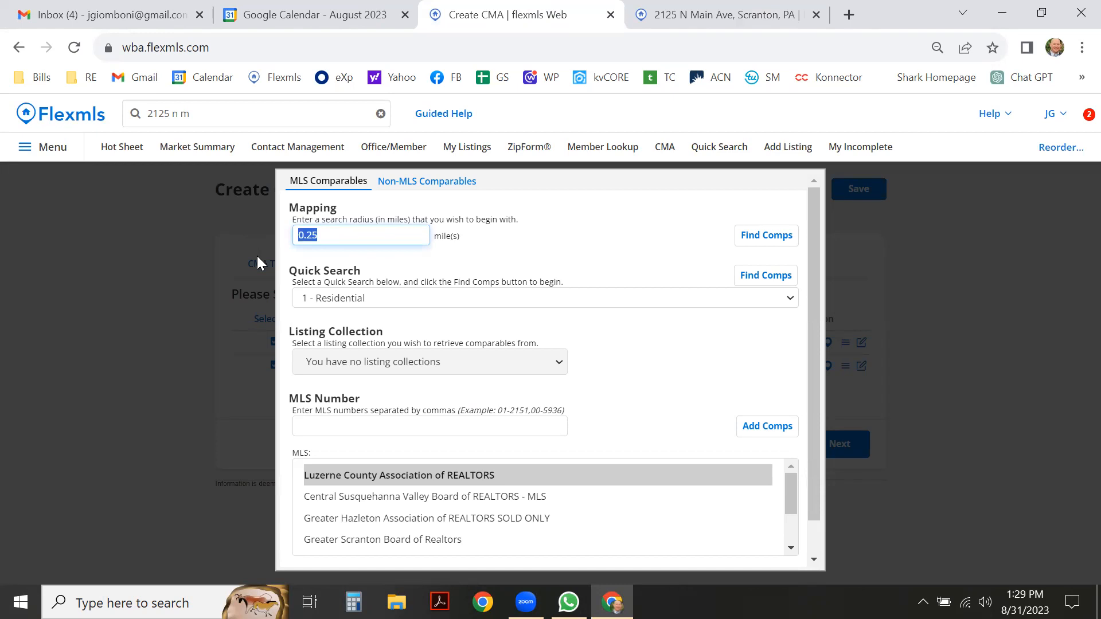
Search comparables within a 1-mile radius and browse the 16 results.
{"action": "type", "text": "1"}
{"action": "left_click", "coordinate": [776, 240]}
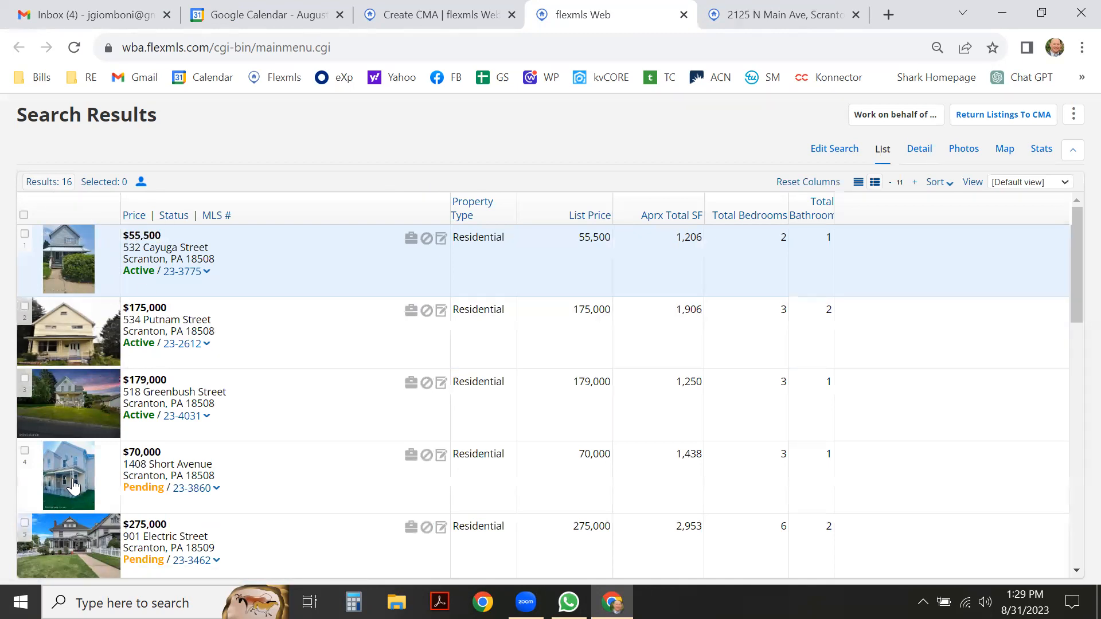
{"action": "scroll", "coordinate": [80, 374], "scroll_direction": "down", "scroll_amount": 4}
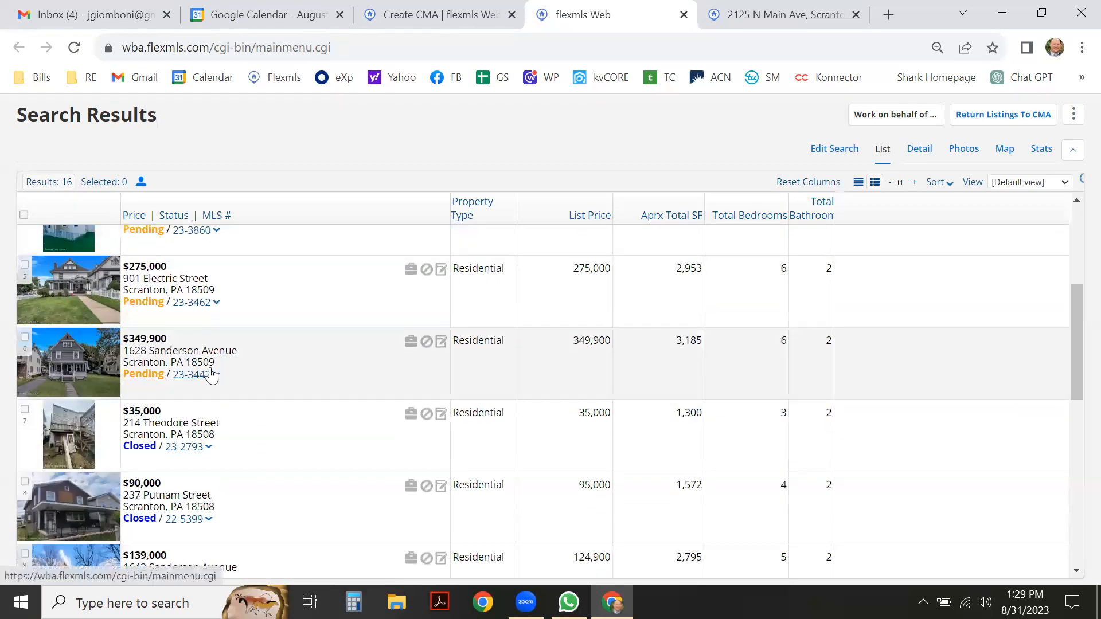
{"action": "scroll", "coordinate": [214, 373], "scroll_direction": "down", "scroll_amount": 2}
{"action": "scroll", "coordinate": [211, 376], "scroll_direction": "down", "scroll_amount": 3}
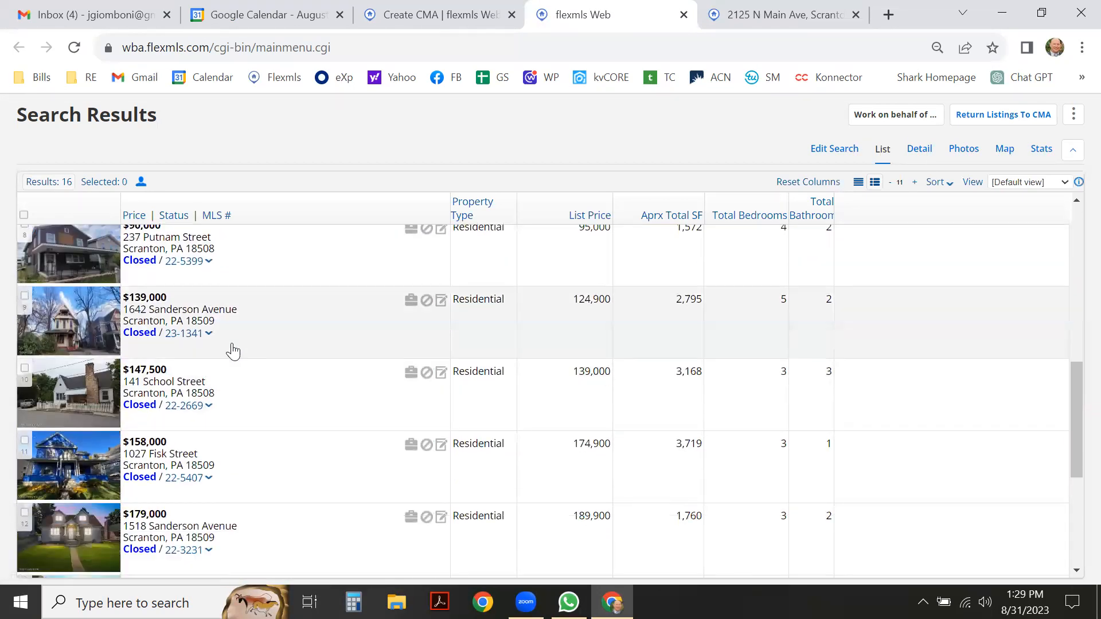
{"action": "scroll", "coordinate": [233, 353], "scroll_direction": "down", "scroll_amount": 2}
{"action": "scroll", "coordinate": [253, 354], "scroll_direction": "down", "scroll_amount": 3}
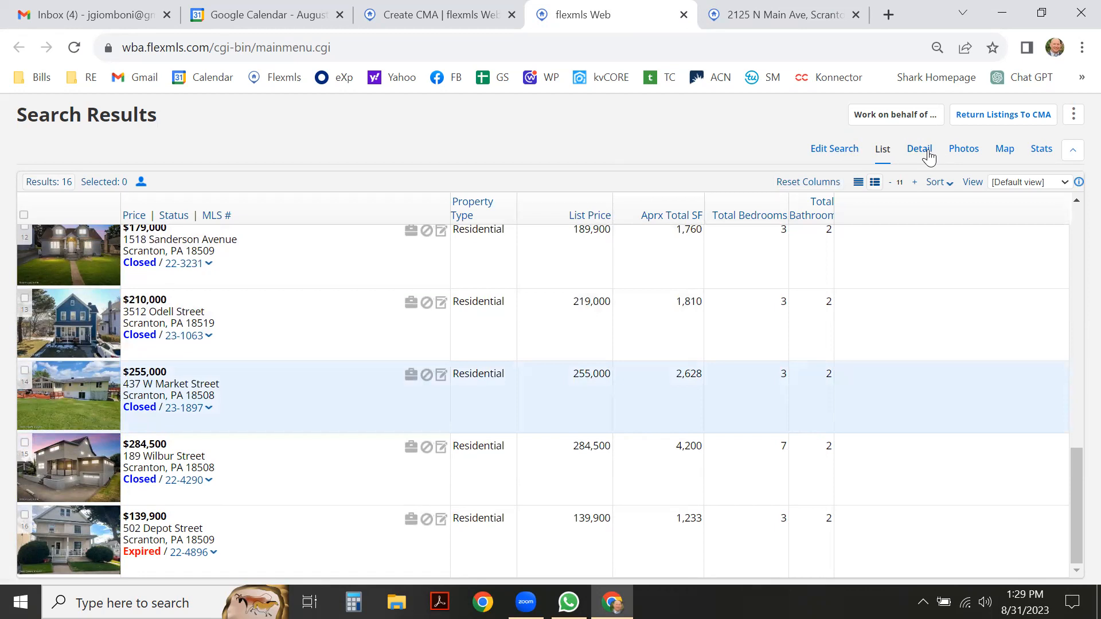
{"action": "left_click", "coordinate": [926, 151]}
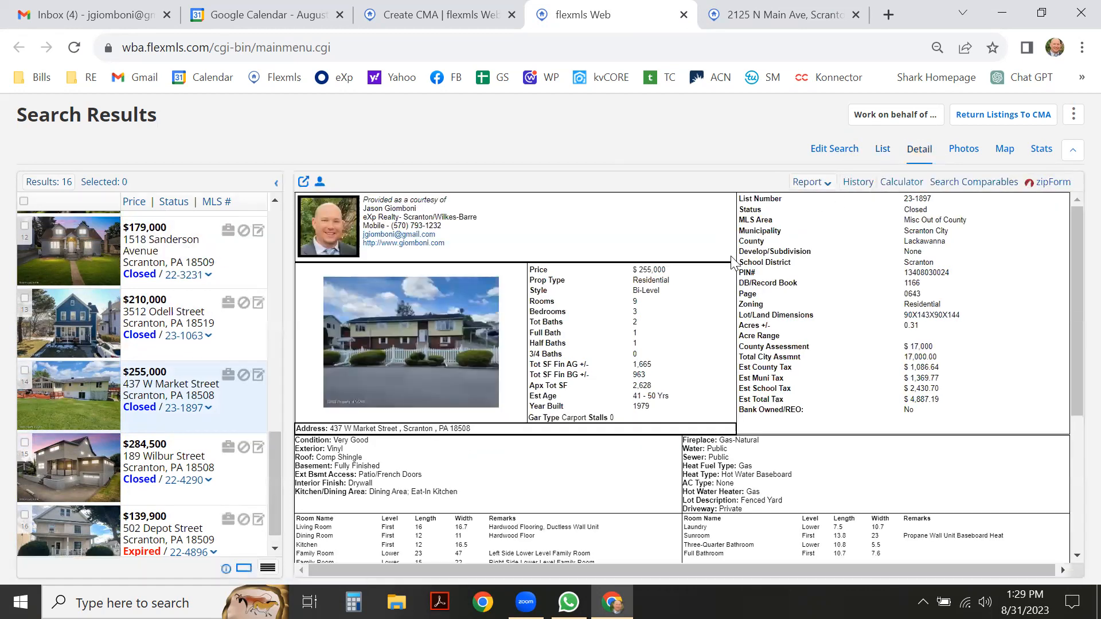
{"action": "scroll", "coordinate": [677, 292], "scroll_direction": "down", "scroll_amount": 3}
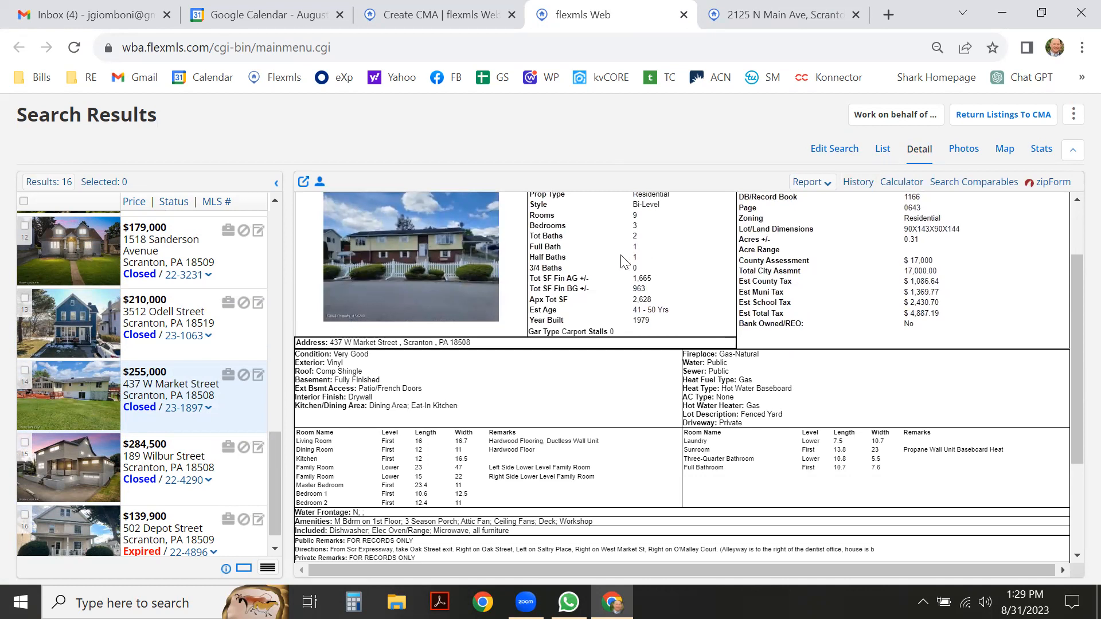
{"action": "scroll", "coordinate": [618, 268], "scroll_direction": "down", "scroll_amount": 5}
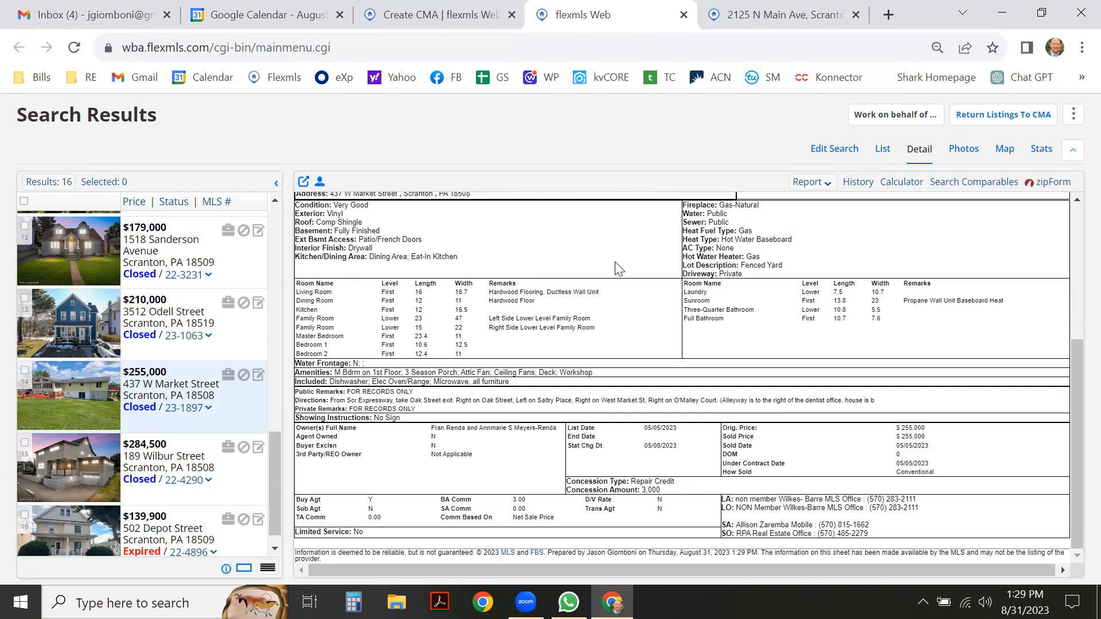
{"action": "scroll", "coordinate": [215, 381], "scroll_direction": "down", "scroll_amount": 1}
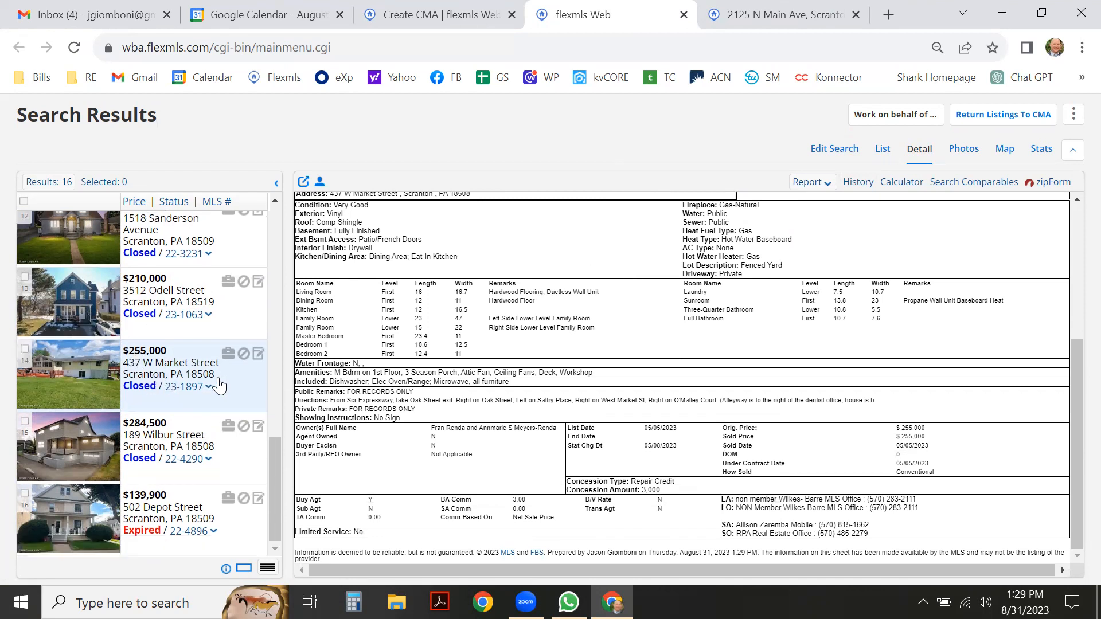
{"action": "scroll", "coordinate": [219, 386], "scroll_direction": "up", "scroll_amount": 4}
{"action": "scroll", "coordinate": [219, 386], "scroll_direction": "up", "scroll_amount": 3}
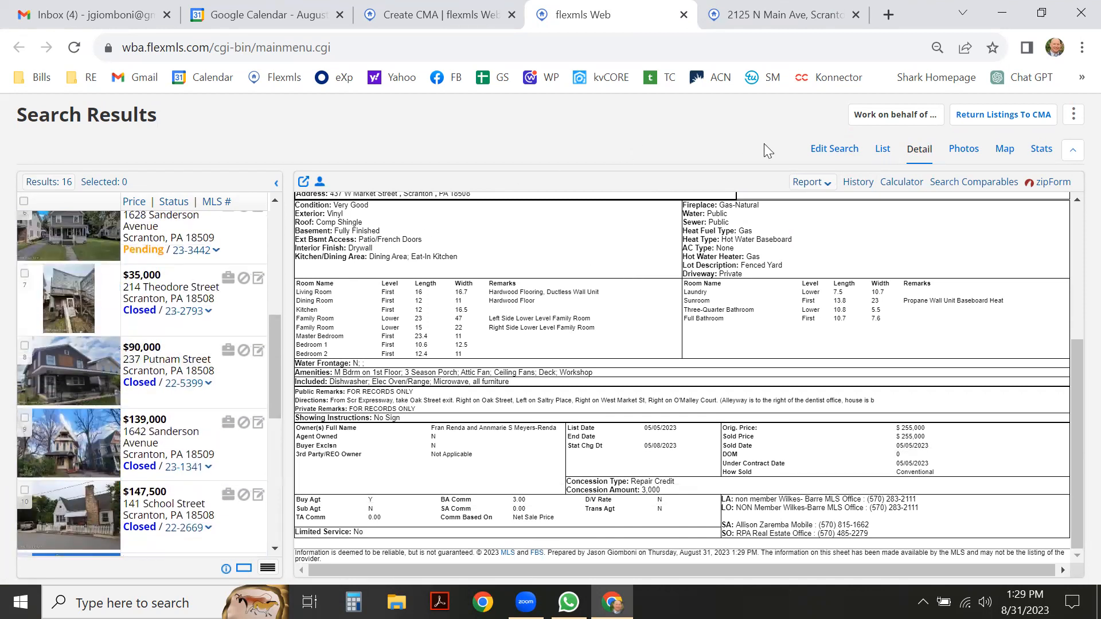
Search both Greater Scranton Board of Realtors and Luzerne County MLSs, listing the 177 results.
{"action": "left_click", "coordinate": [837, 150]}
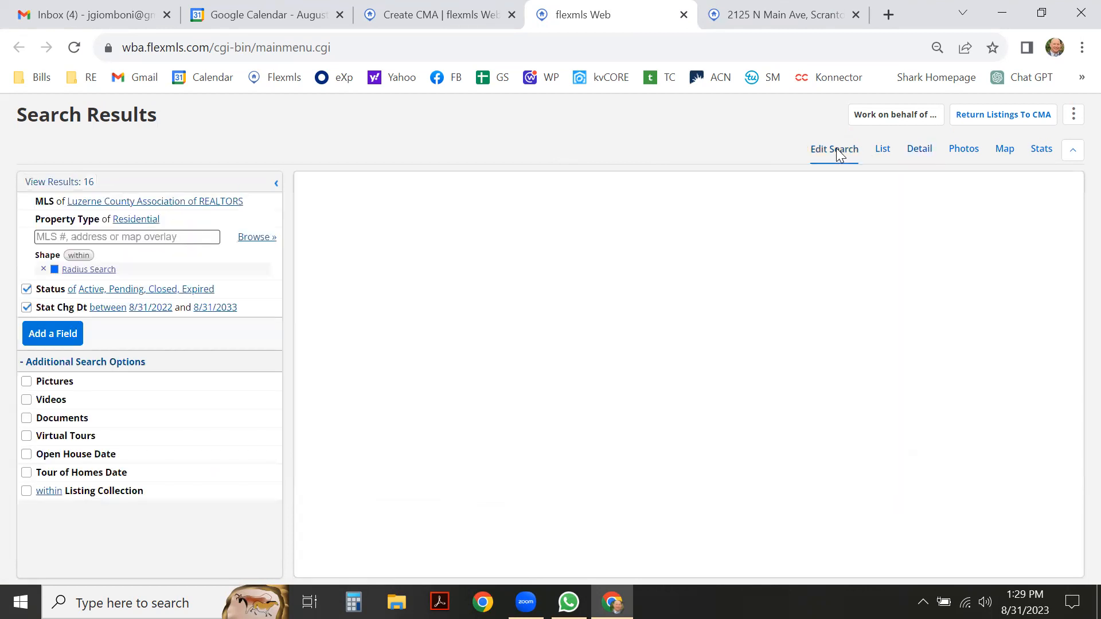
{"action": "left_click", "coordinate": [196, 204]}
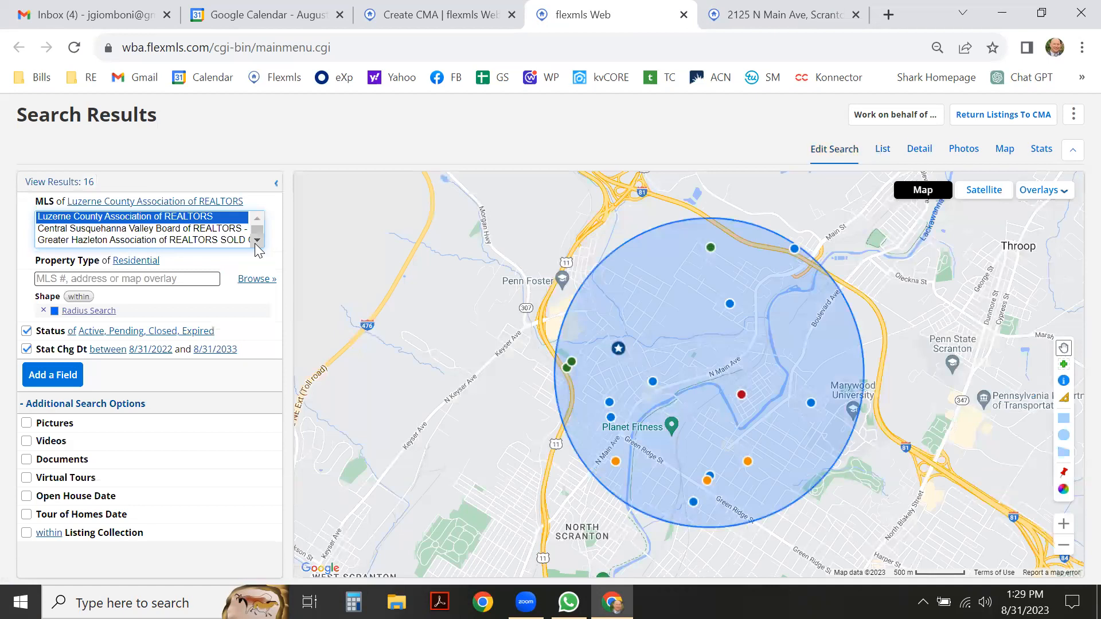
{"action": "scroll", "coordinate": [257, 244], "scroll_direction": "down", "scroll_amount": 2}
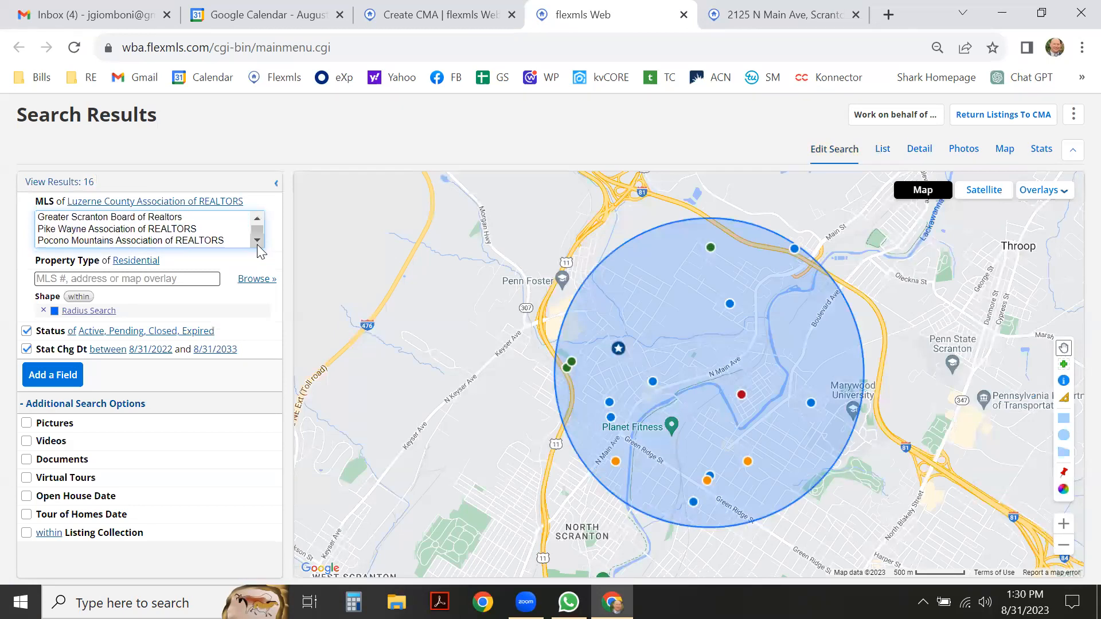
{"action": "left_click", "coordinate": [163, 218]}
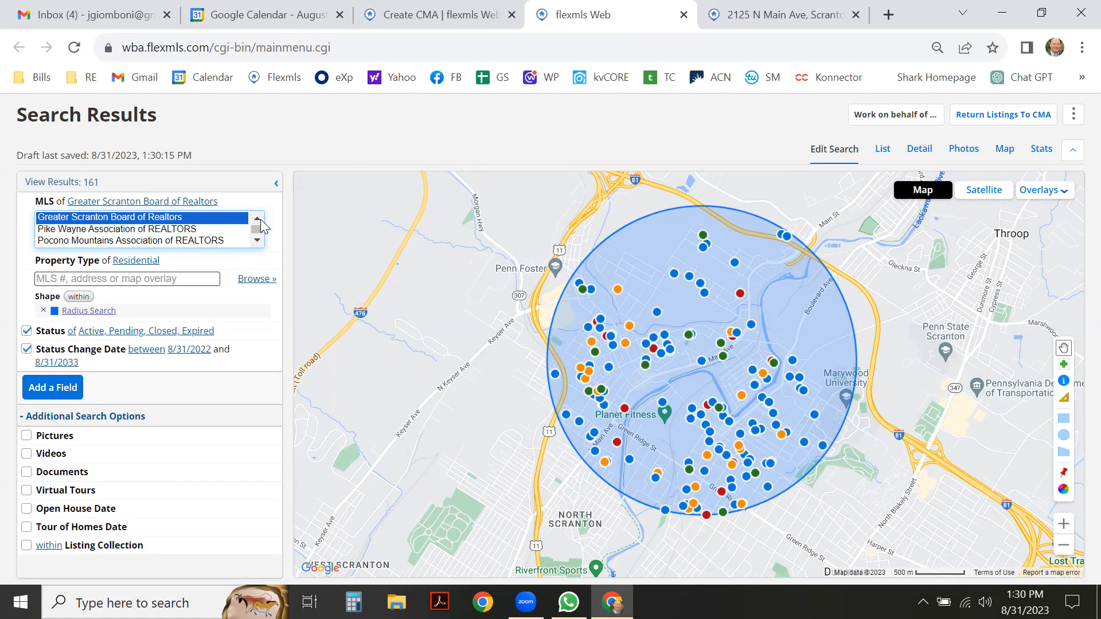
{"action": "scroll", "coordinate": [261, 222], "scroll_direction": "down", "scroll_amount": 2}
{"action": "left_click", "coordinate": [191, 221], "text": "ctrl"}
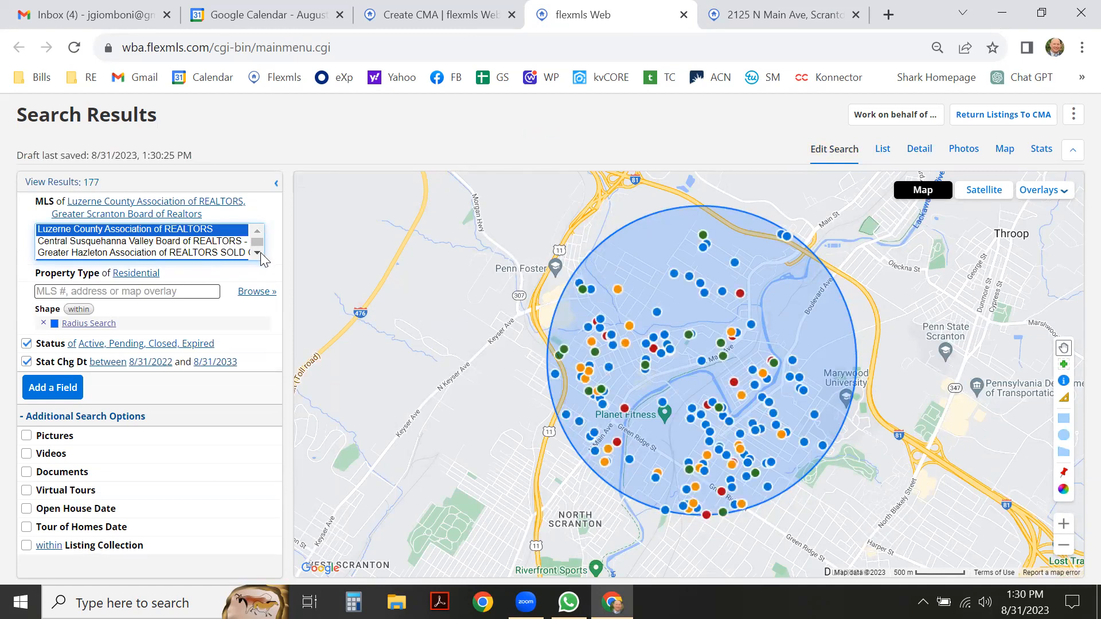
{"action": "scroll", "coordinate": [261, 254], "scroll_direction": "down", "scroll_amount": 1}
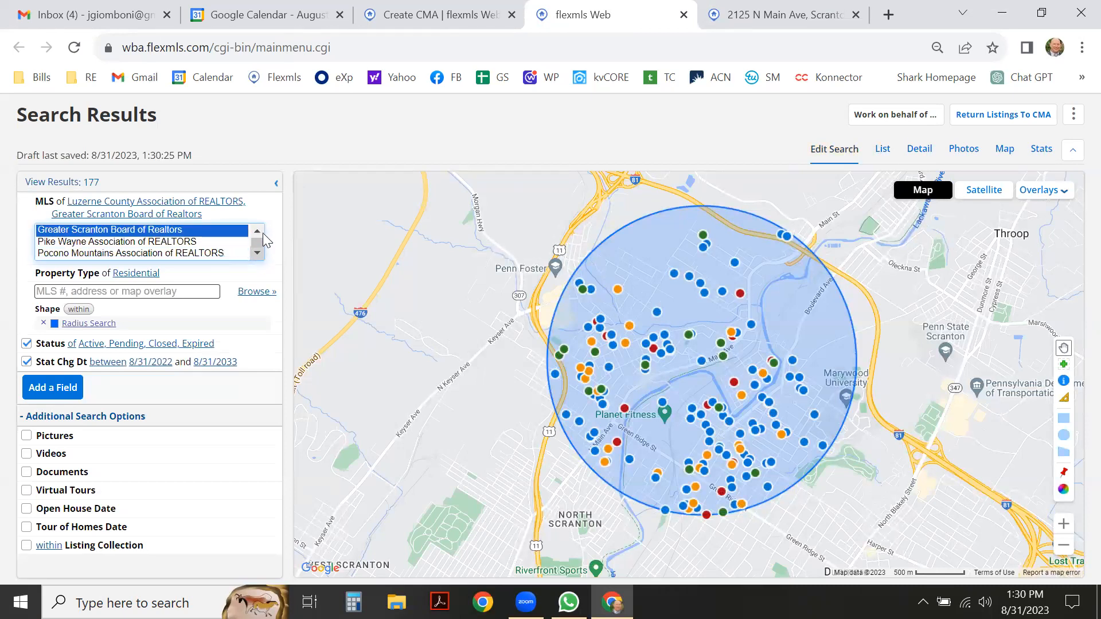
{"action": "scroll", "coordinate": [259, 230], "scroll_direction": "up", "scroll_amount": 2}
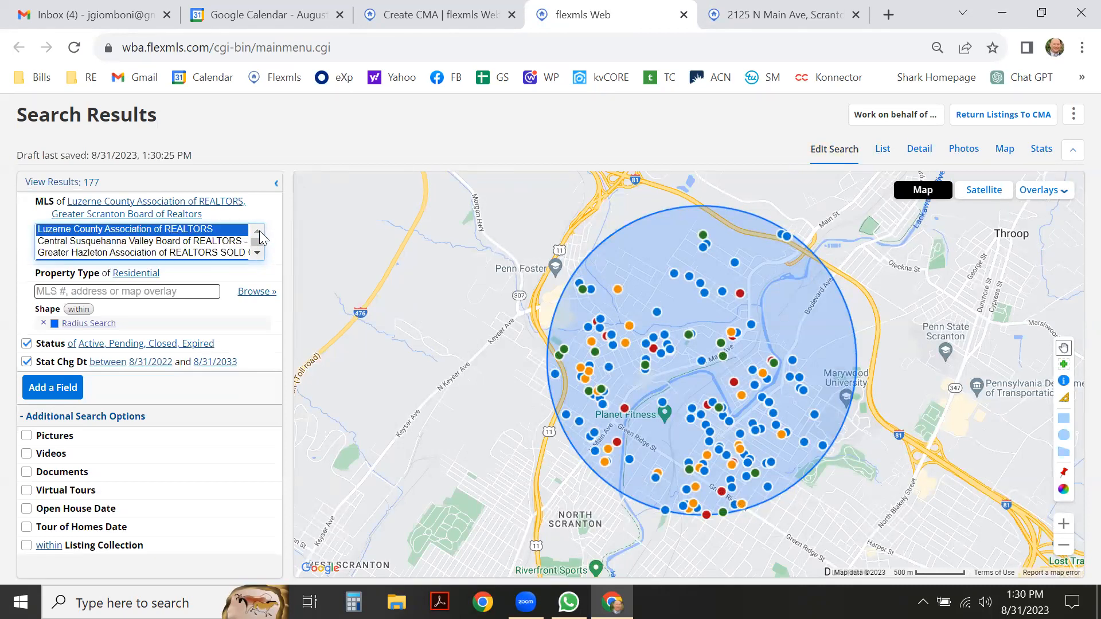
{"action": "scroll", "coordinate": [265, 248], "scroll_direction": "down", "scroll_amount": 1}
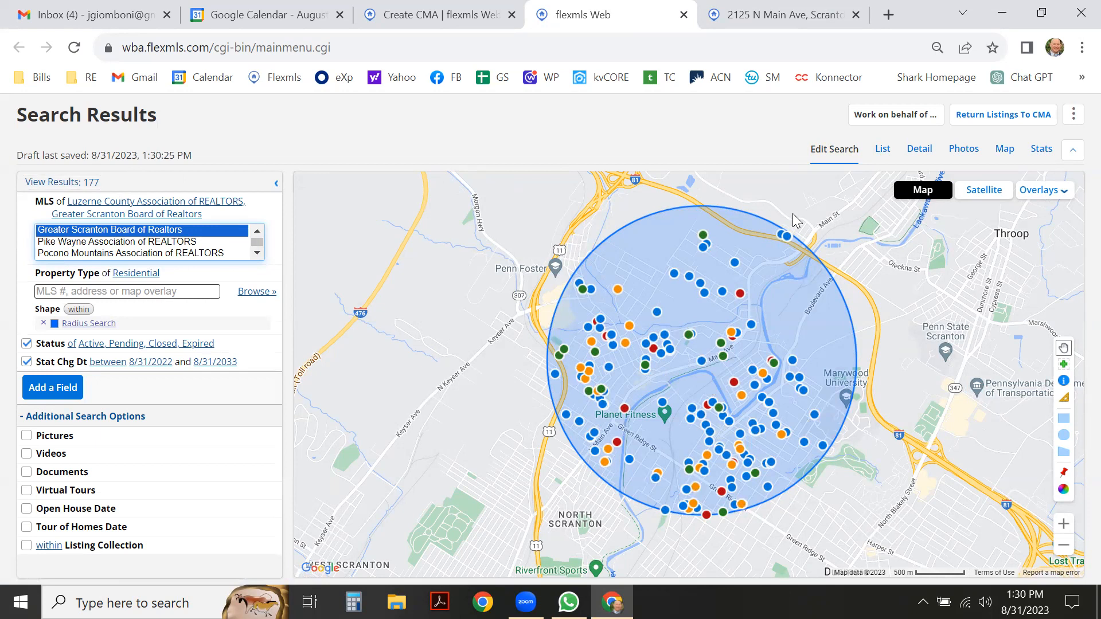
{"action": "left_click", "coordinate": [881, 150]}
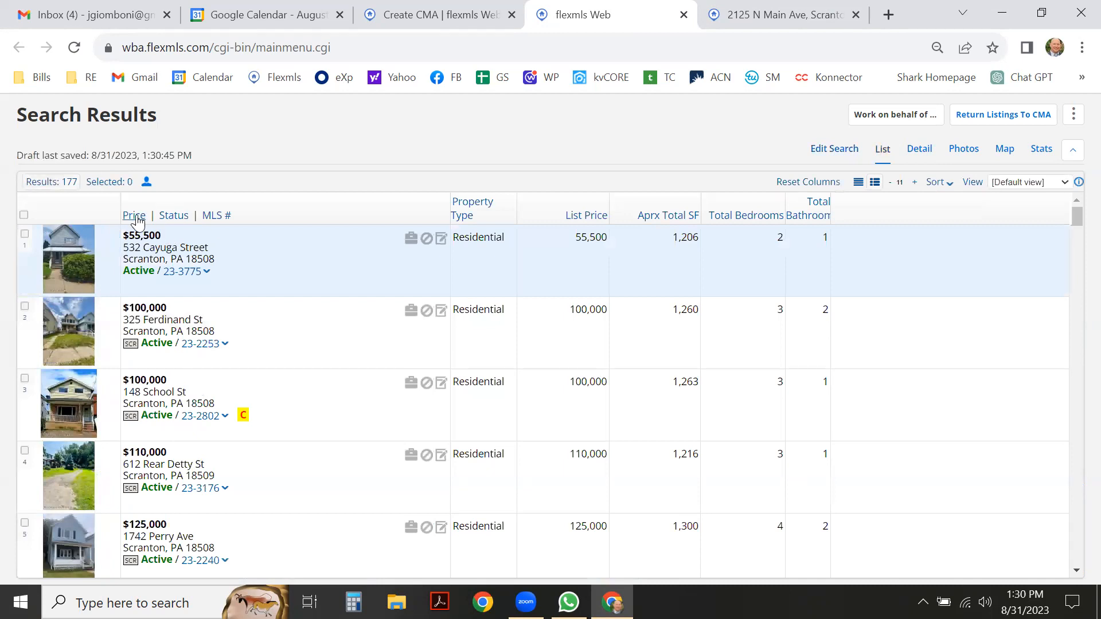
{"action": "left_click", "coordinate": [136, 216]}
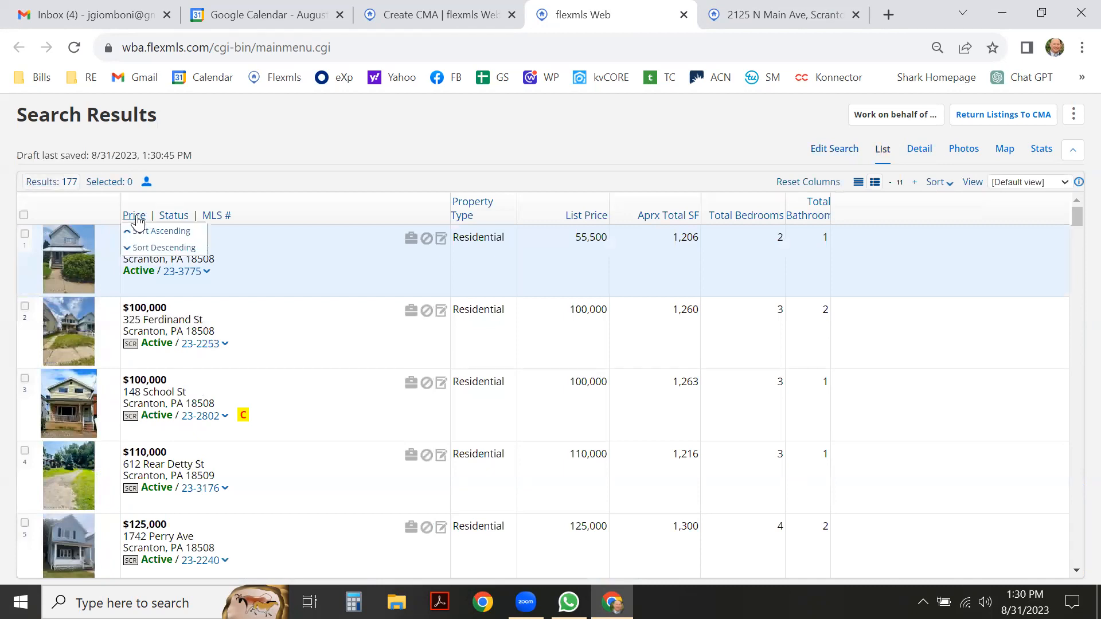
{"action": "left_click", "coordinate": [150, 249]}
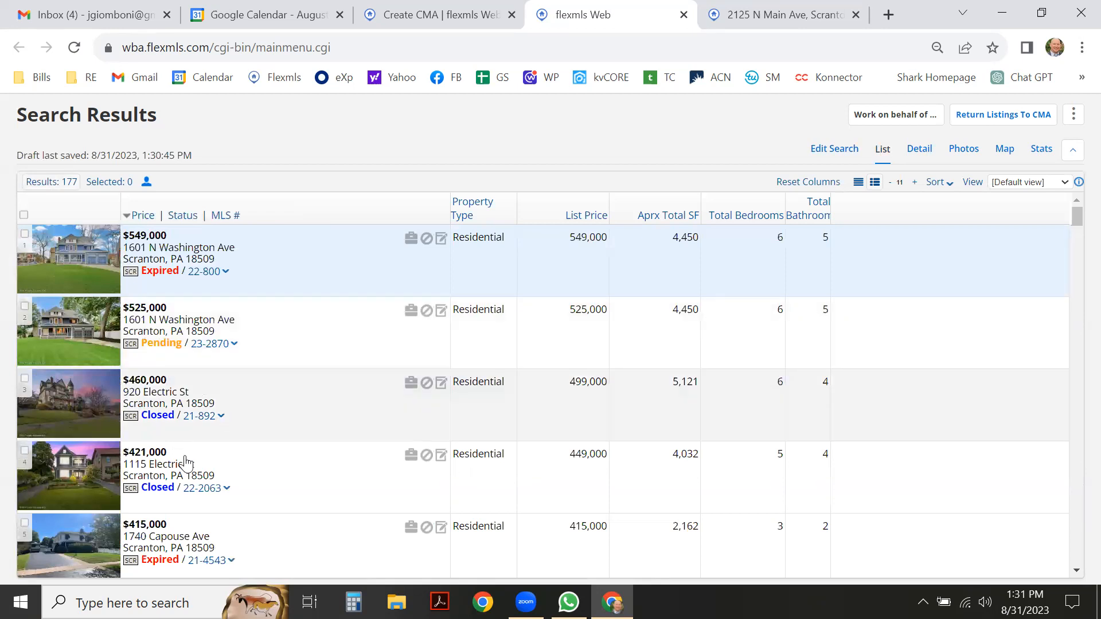
{"action": "scroll", "coordinate": [172, 407], "scroll_direction": "down", "scroll_amount": 3}
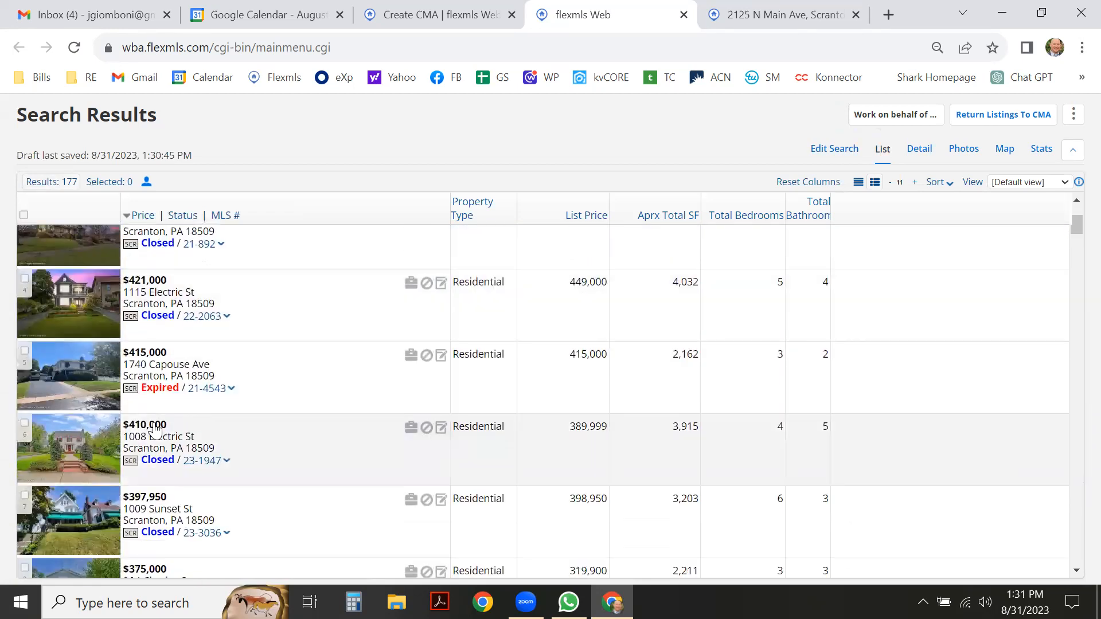
{"action": "scroll", "coordinate": [109, 410], "scroll_direction": "down", "scroll_amount": 3}
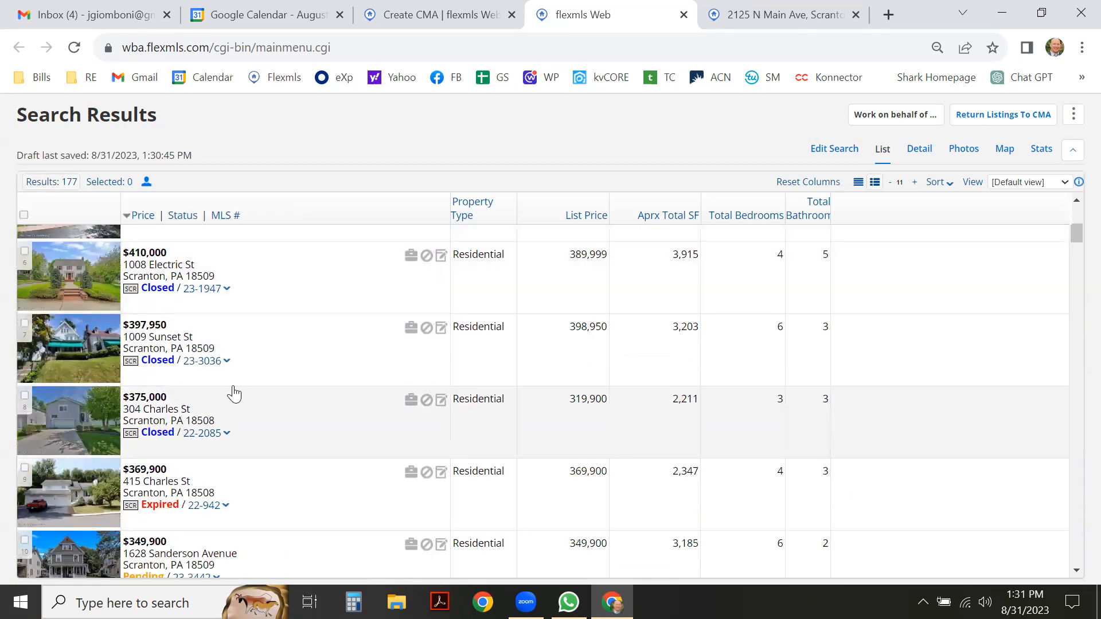
{"action": "scroll", "coordinate": [245, 374], "scroll_direction": "down", "scroll_amount": 3}
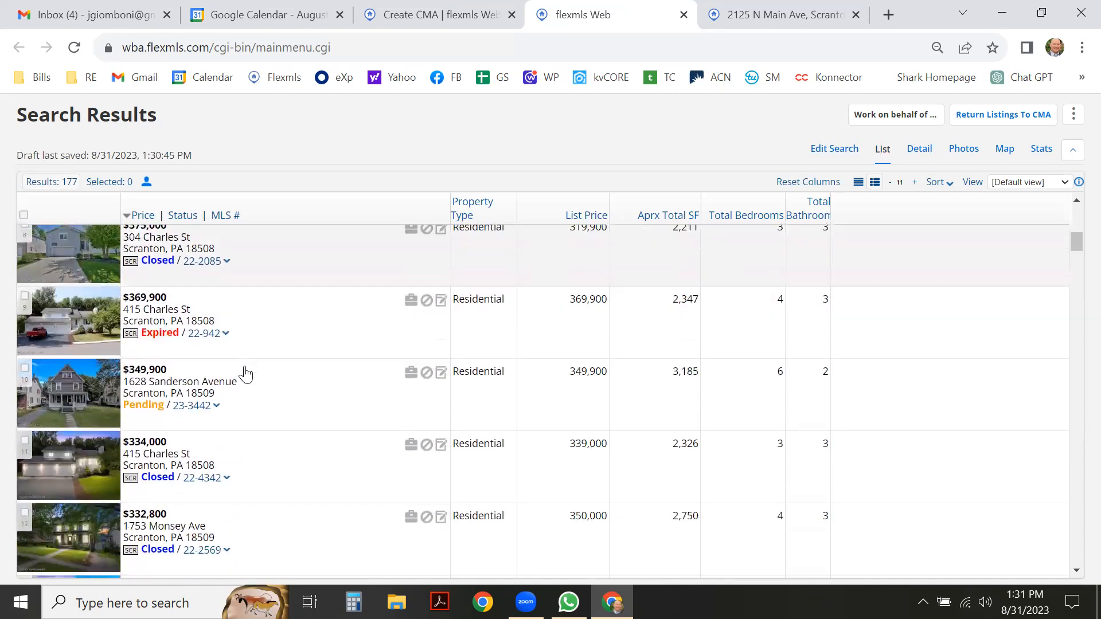
{"action": "scroll", "coordinate": [245, 374], "scroll_direction": "down", "scroll_amount": 2}
{"action": "scroll", "coordinate": [246, 374], "scroll_direction": "down", "scroll_amount": 3}
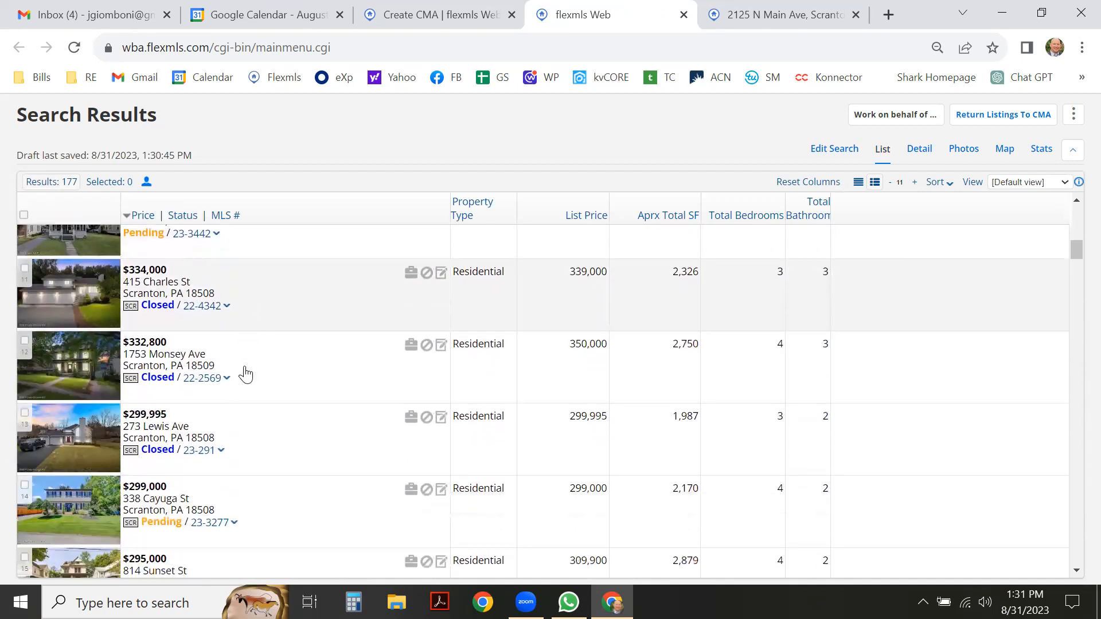
{"action": "scroll", "coordinate": [246, 374], "scroll_direction": "down", "scroll_amount": 1}
{"action": "scroll", "coordinate": [246, 374], "scroll_direction": "down", "scroll_amount": 3}
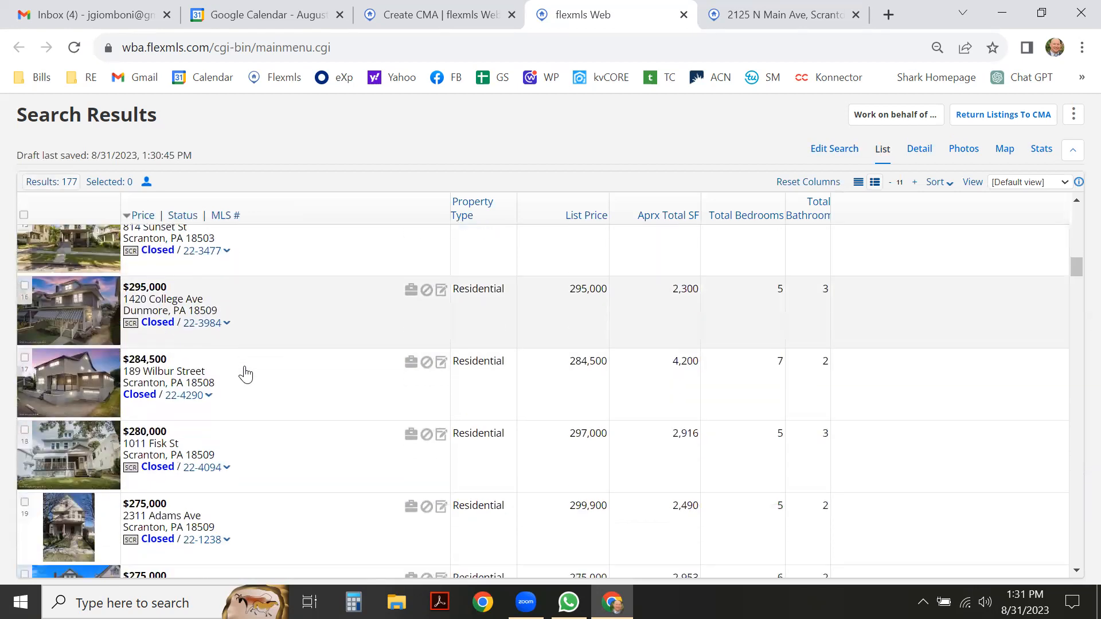
{"action": "scroll", "coordinate": [245, 374], "scroll_direction": "down", "scroll_amount": 2}
{"action": "scroll", "coordinate": [247, 374], "scroll_direction": "down", "scroll_amount": 3}
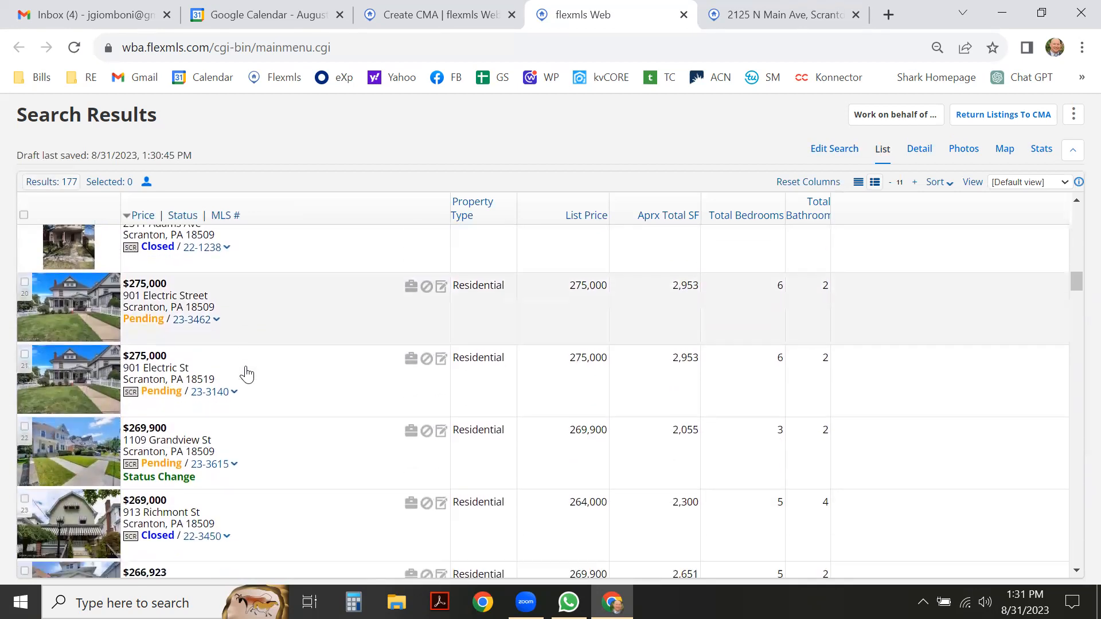
{"action": "scroll", "coordinate": [249, 382], "scroll_direction": "down", "scroll_amount": 2}
{"action": "scroll", "coordinate": [248, 386], "scroll_direction": "down", "scroll_amount": 3}
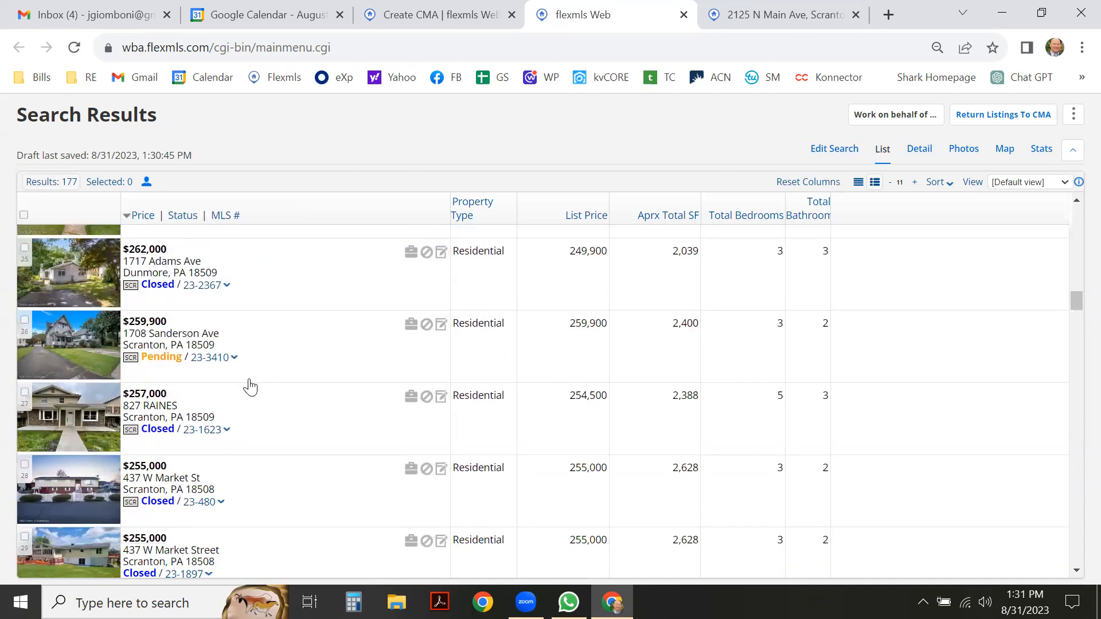
{"action": "scroll", "coordinate": [244, 396], "scroll_direction": "down", "scroll_amount": 3}
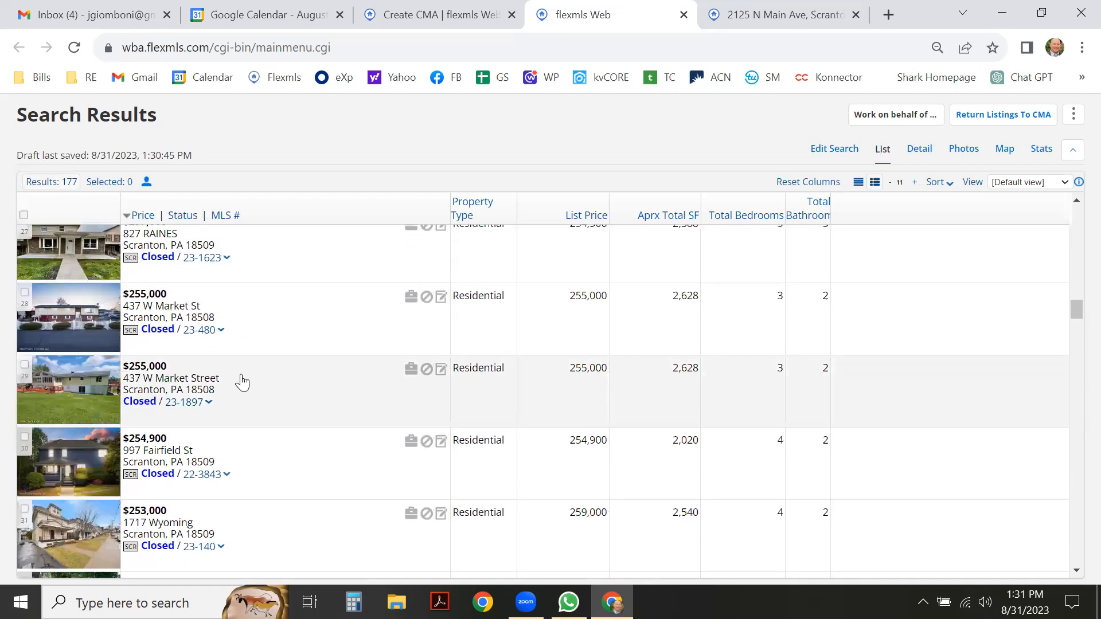
{"action": "scroll", "coordinate": [241, 350], "scroll_direction": "down", "scroll_amount": 2}
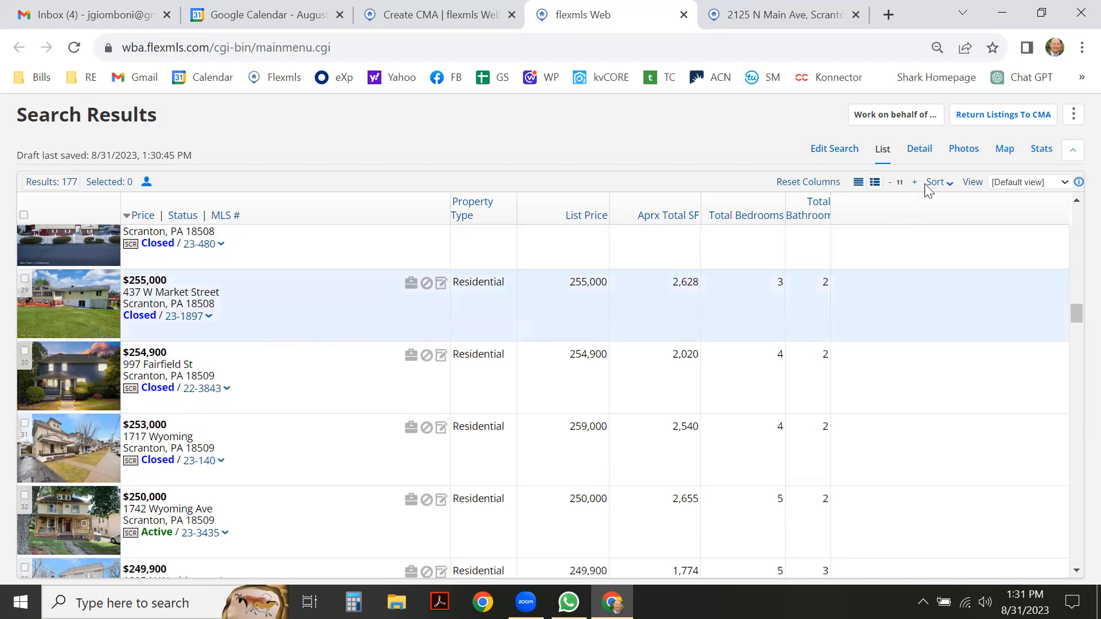
{"action": "left_click", "coordinate": [918, 151]}
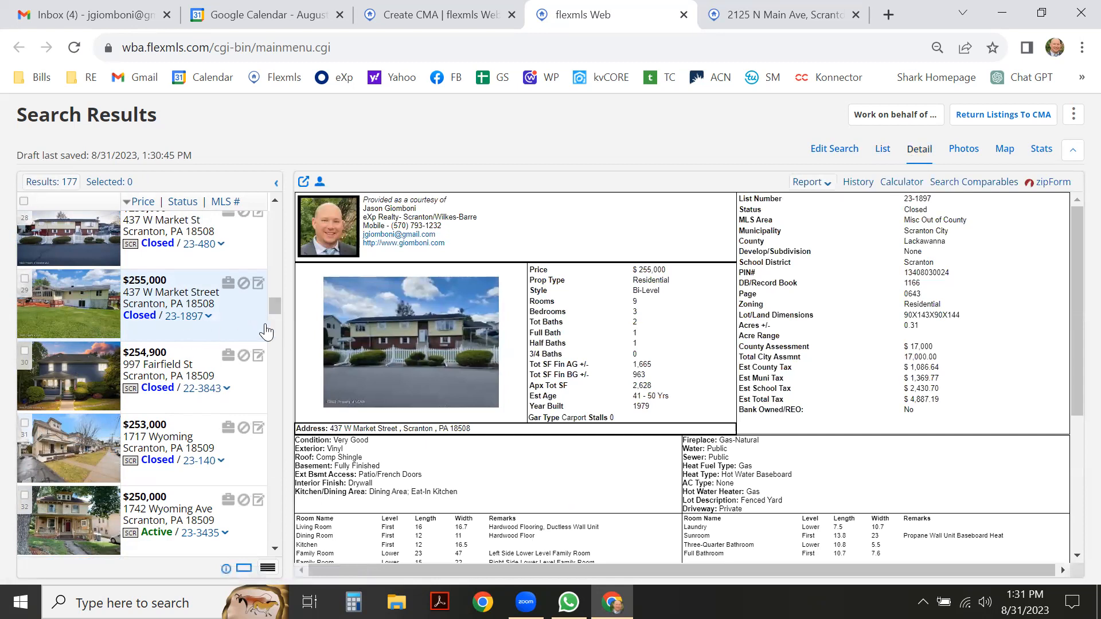
{"action": "left_click", "coordinate": [260, 247]}
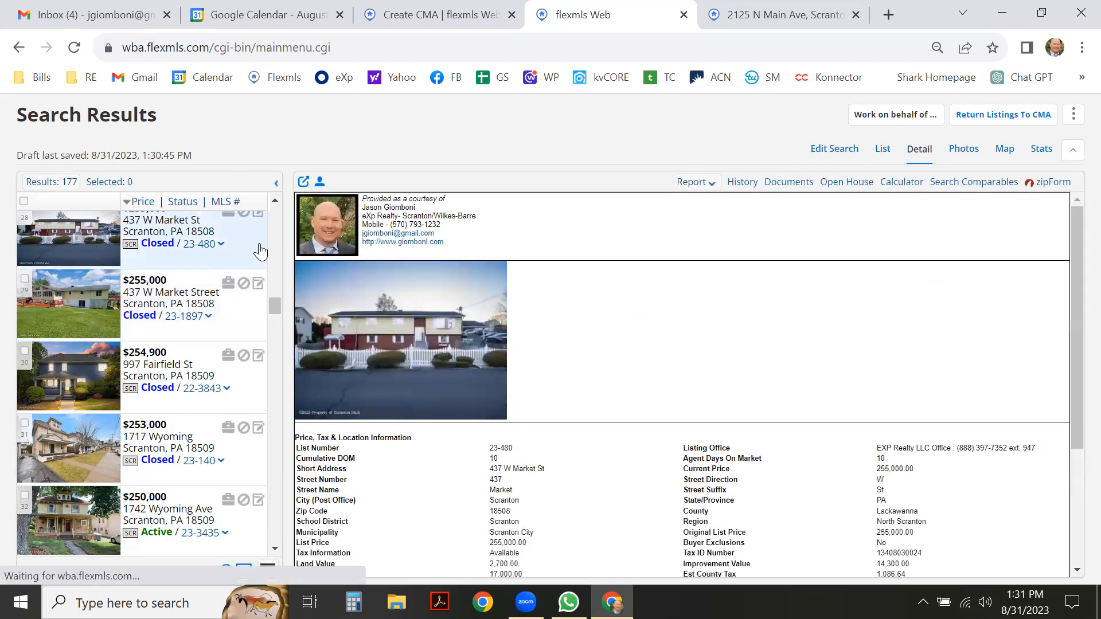
{"action": "scroll", "coordinate": [240, 313], "scroll_direction": "up", "scroll_amount": 2}
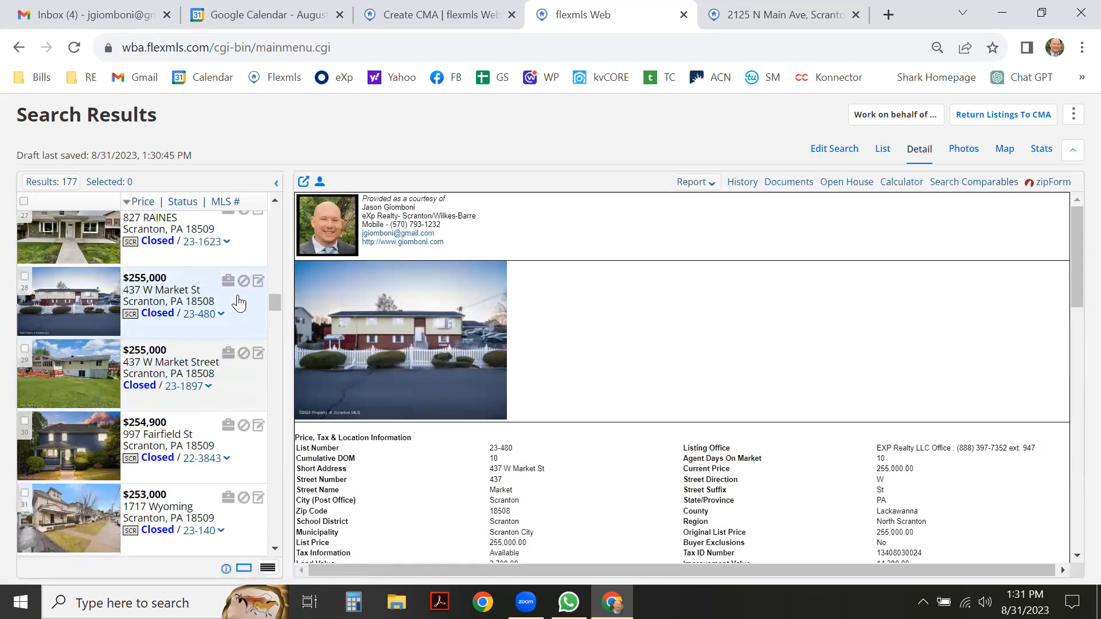
{"action": "scroll", "coordinate": [237, 327], "scroll_direction": "down", "scroll_amount": 4}
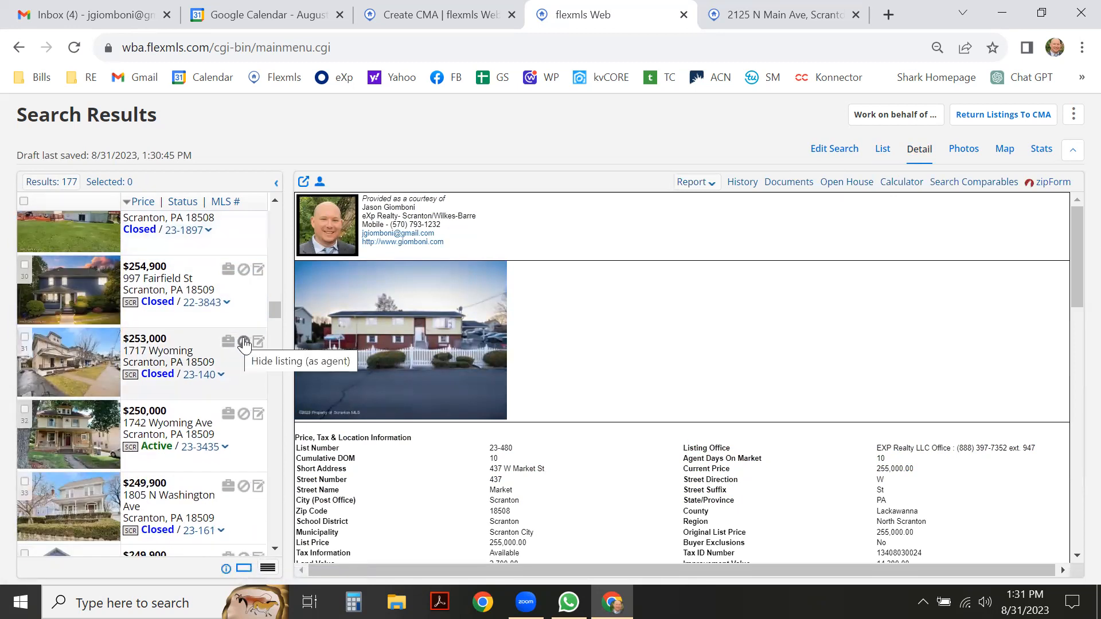
{"action": "left_click", "coordinate": [251, 382]}
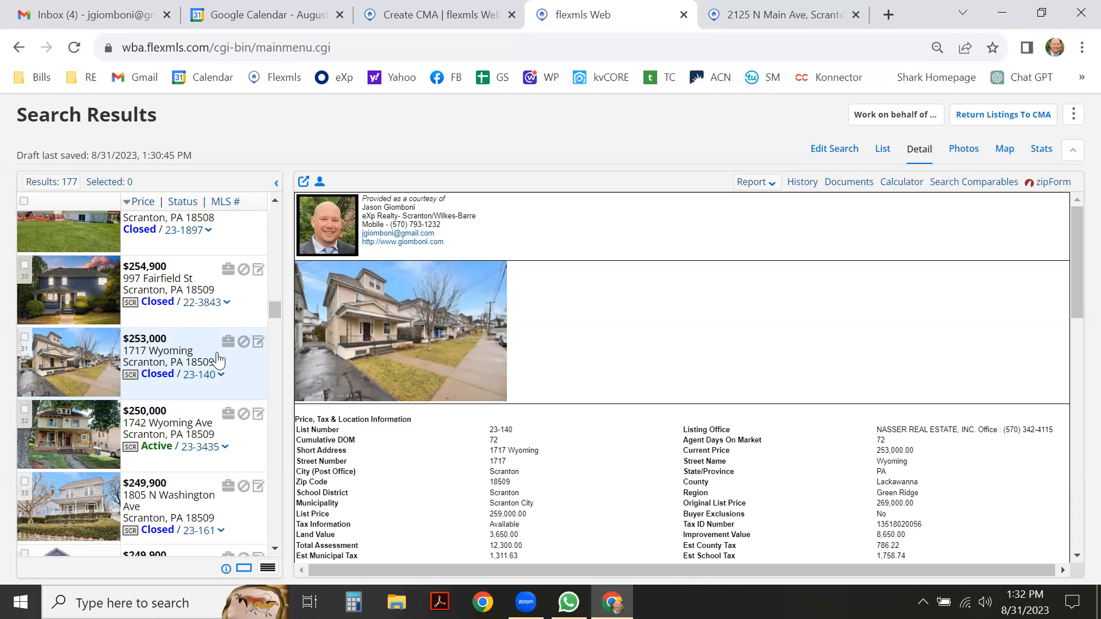
{"action": "scroll", "coordinate": [209, 381], "scroll_direction": "down", "scroll_amount": 3}
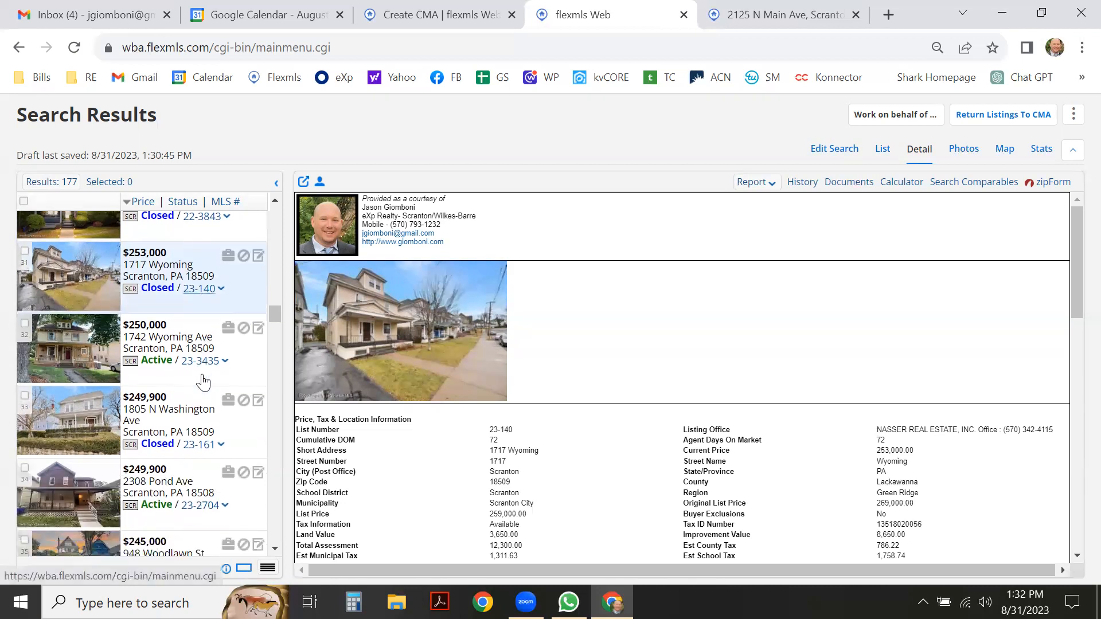
{"action": "scroll", "coordinate": [209, 385], "scroll_direction": "down", "scroll_amount": 1}
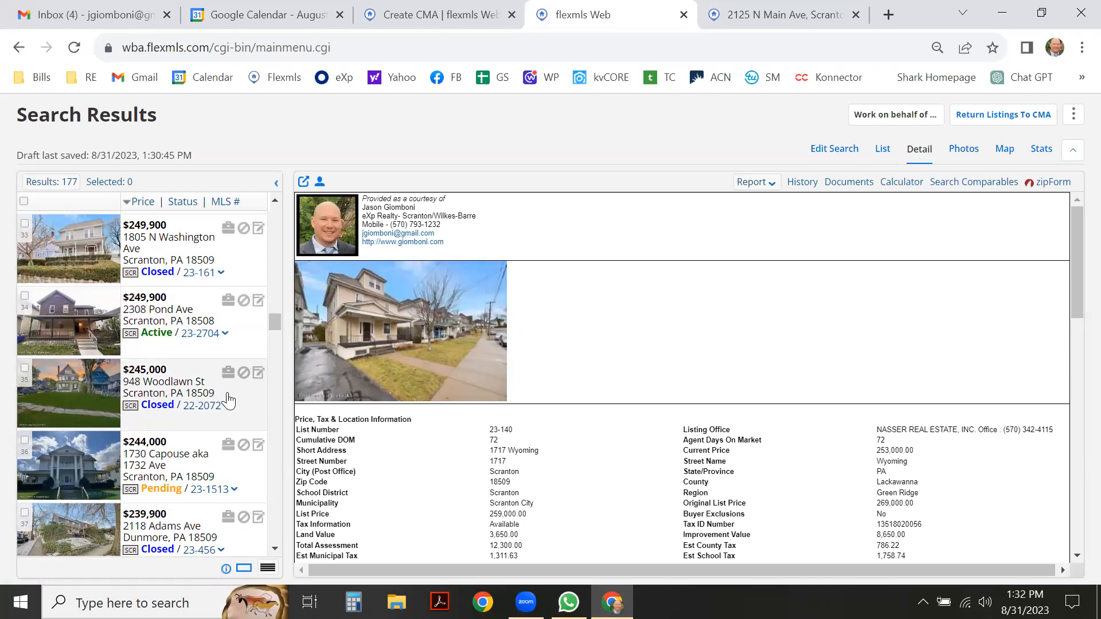
{"action": "scroll", "coordinate": [227, 332], "scroll_direction": "down", "scroll_amount": 1}
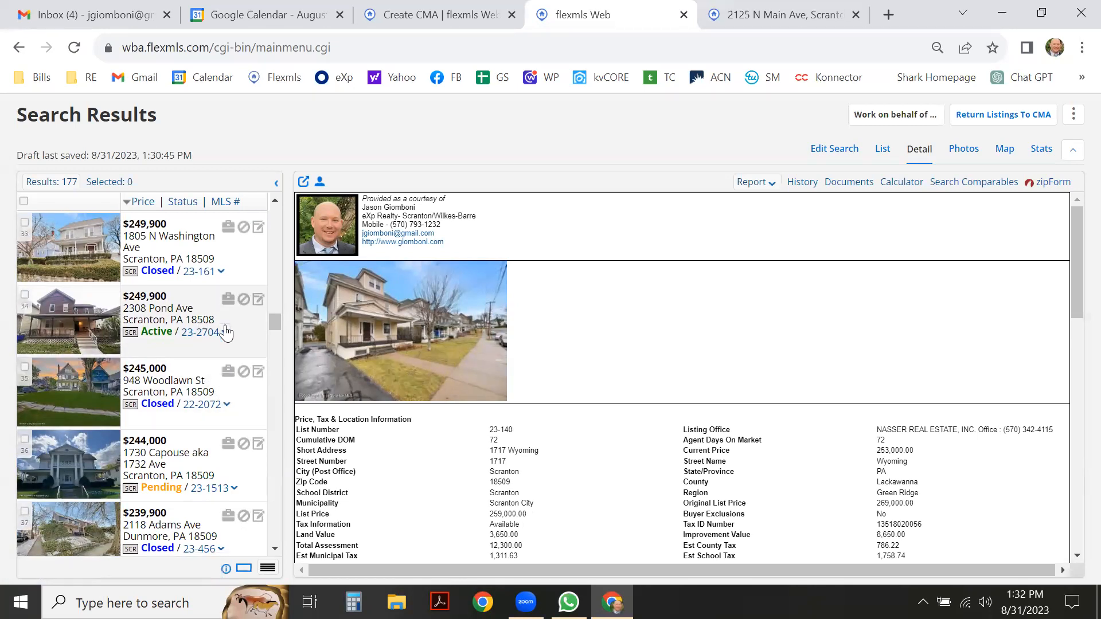
{"action": "scroll", "coordinate": [227, 332], "scroll_direction": "down", "scroll_amount": 1}
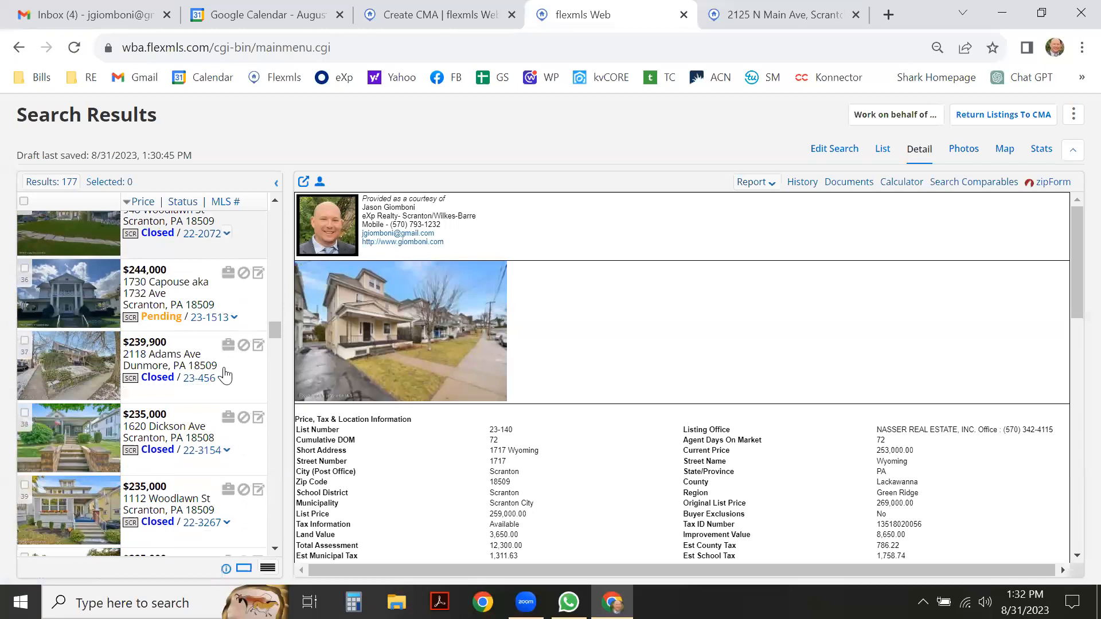
{"action": "scroll", "coordinate": [223, 371], "scroll_direction": "down", "scroll_amount": 1}
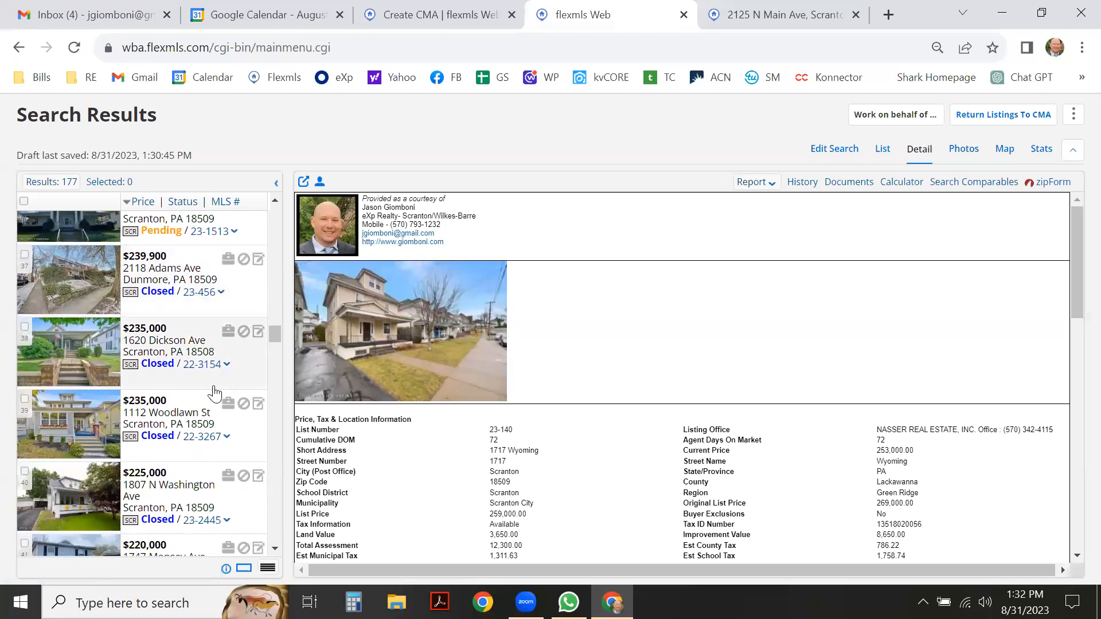
{"action": "left_click", "coordinate": [236, 372]}
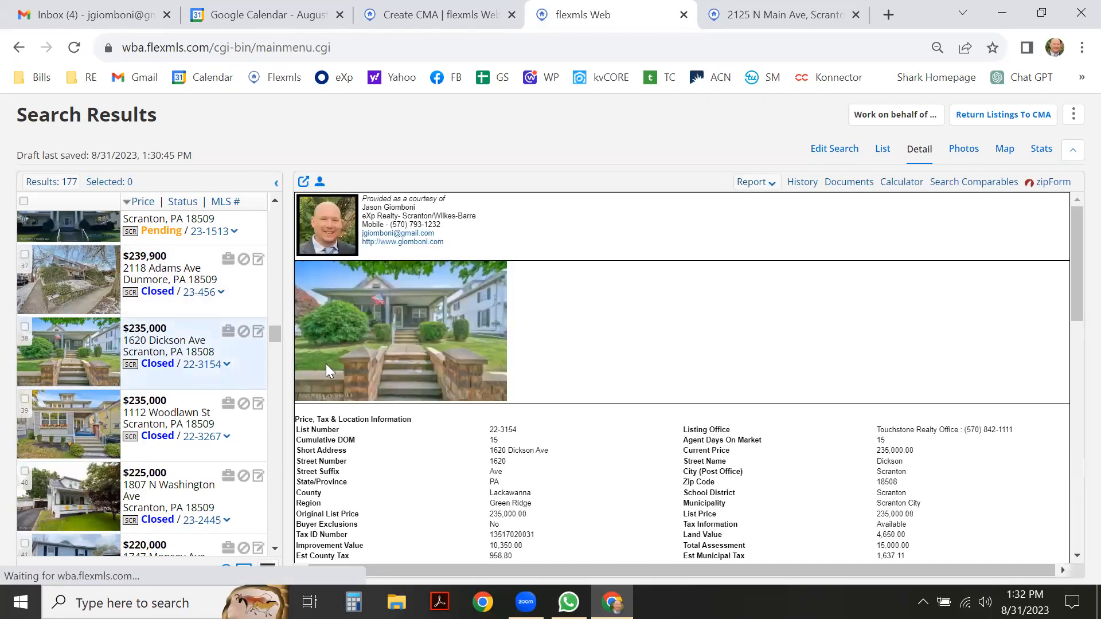
{"action": "scroll", "coordinate": [526, 401], "scroll_direction": "down", "scroll_amount": 5}
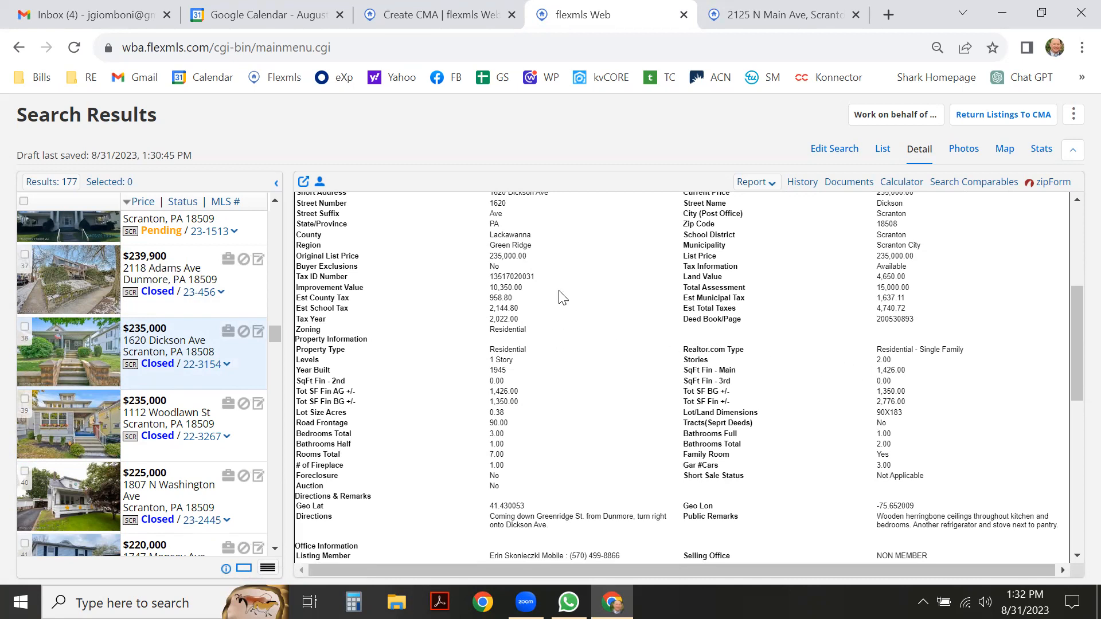
{"action": "left_click_drag", "start_coordinate": [537, 246], "coordinate": [486, 245]}
{"action": "scroll", "coordinate": [200, 373], "scroll_direction": "down", "scroll_amount": 3}
{"action": "scroll", "coordinate": [208, 373], "scroll_direction": "down", "scroll_amount": 7}
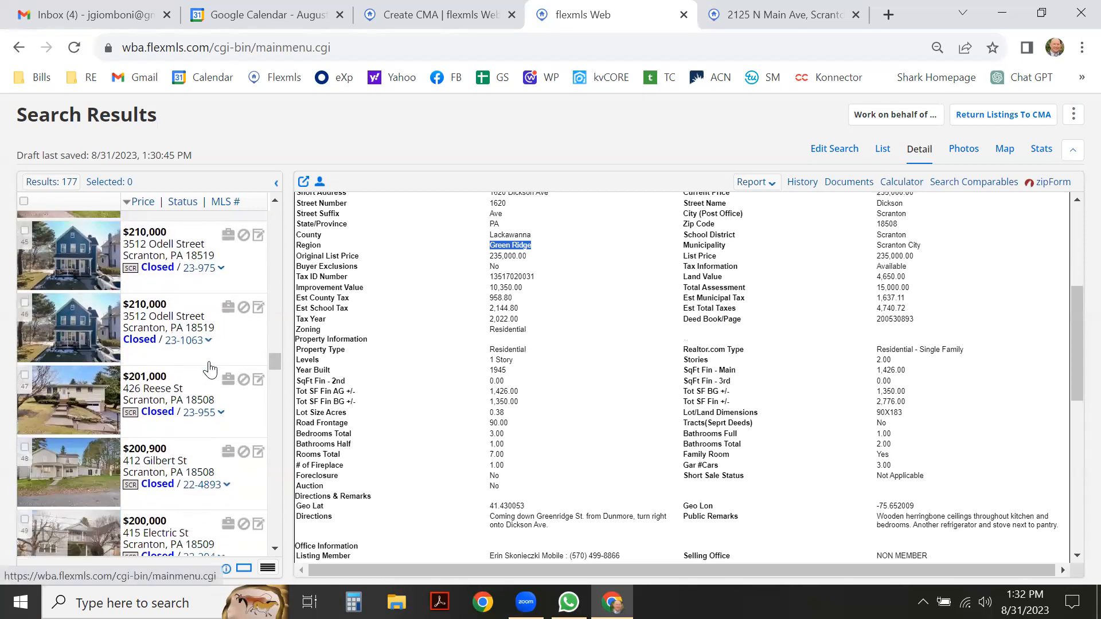
{"action": "scroll", "coordinate": [209, 370], "scroll_direction": "down", "scroll_amount": 1}
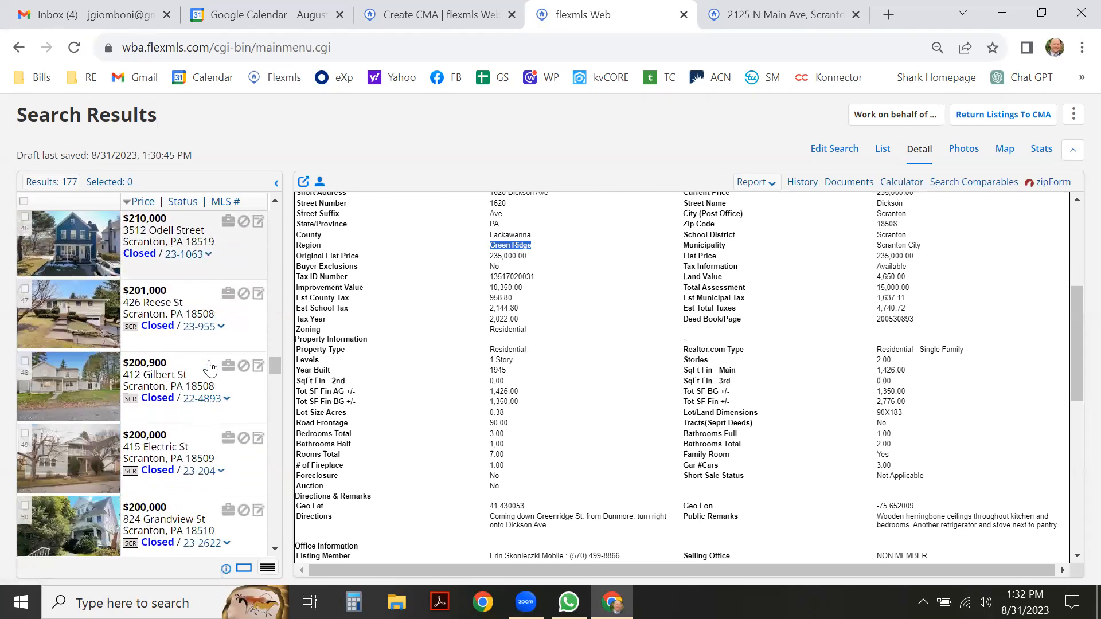
{"action": "left_click", "coordinate": [236, 334]}
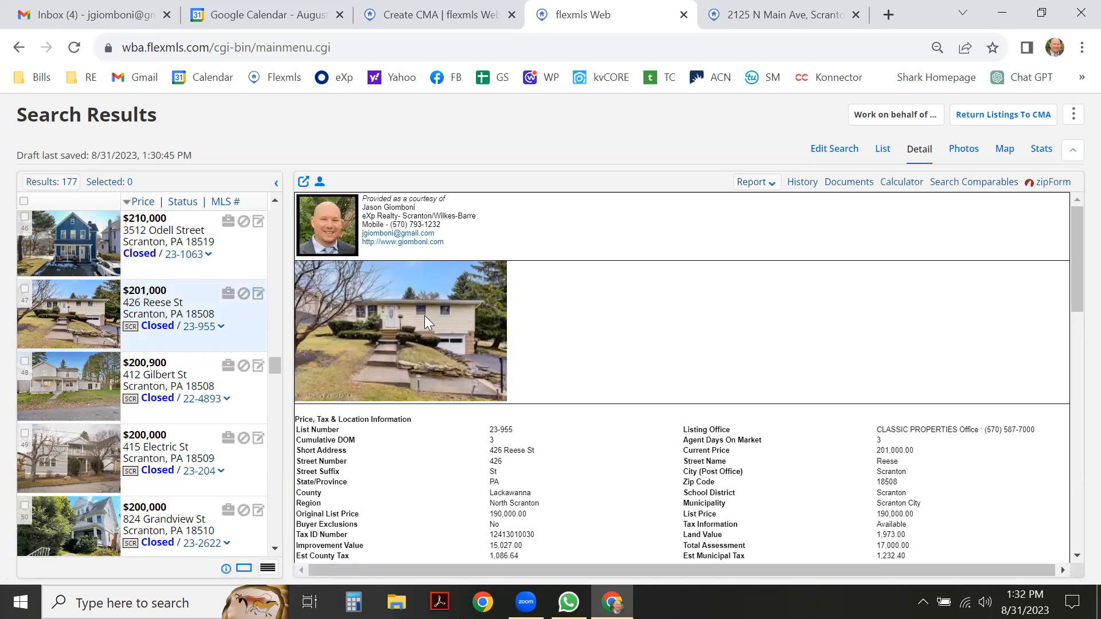
{"action": "left_click", "coordinate": [748, 8]}
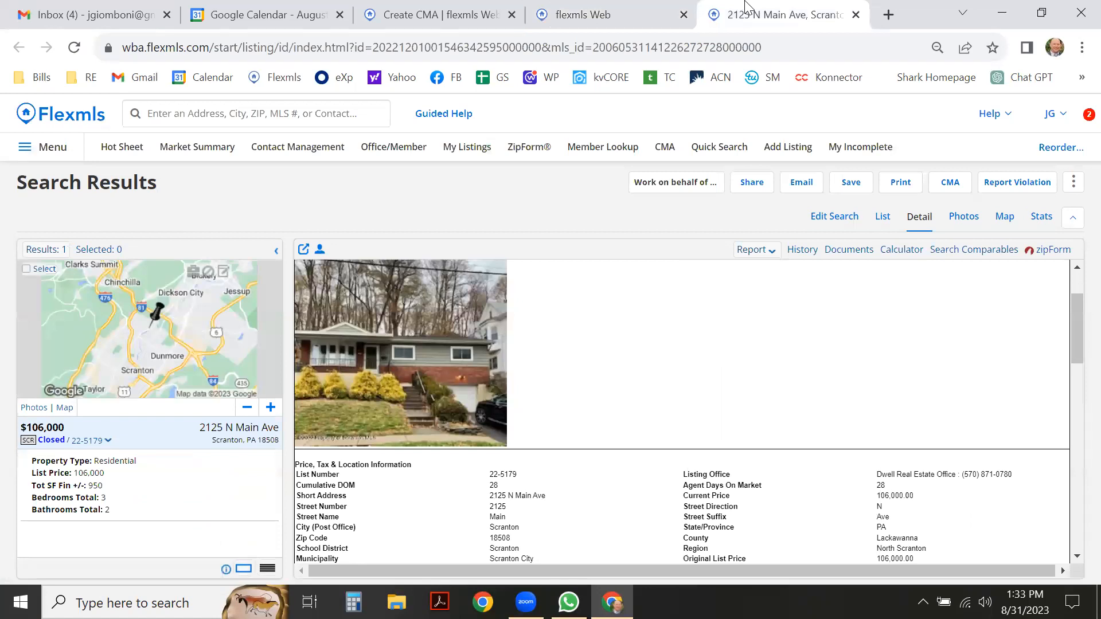
{"action": "left_click", "coordinate": [633, 12]}
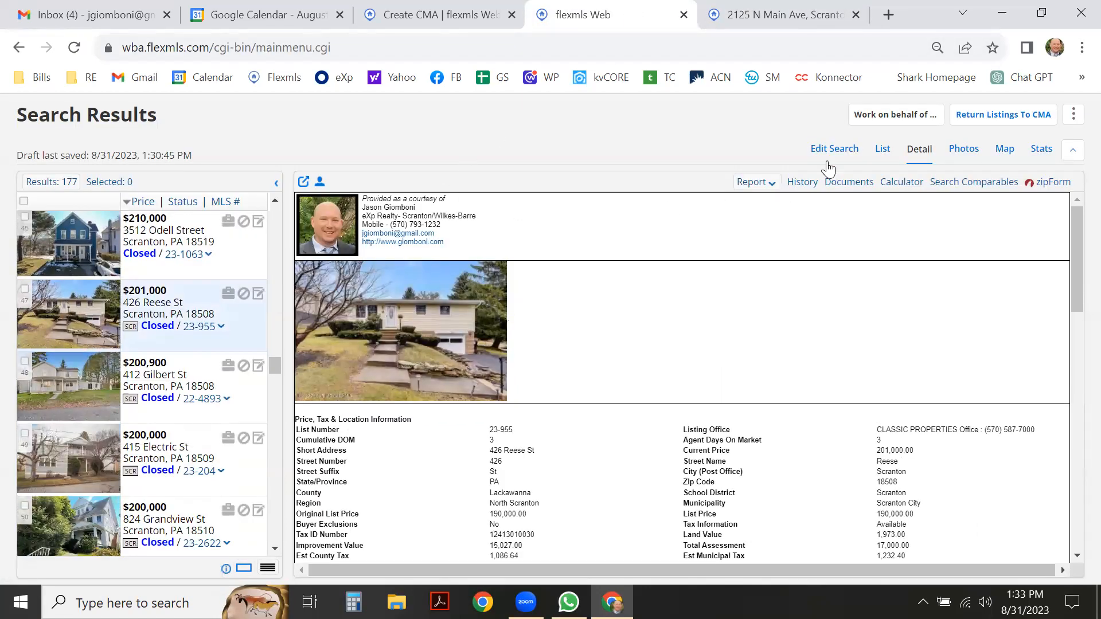
{"action": "left_click", "coordinate": [883, 150]}
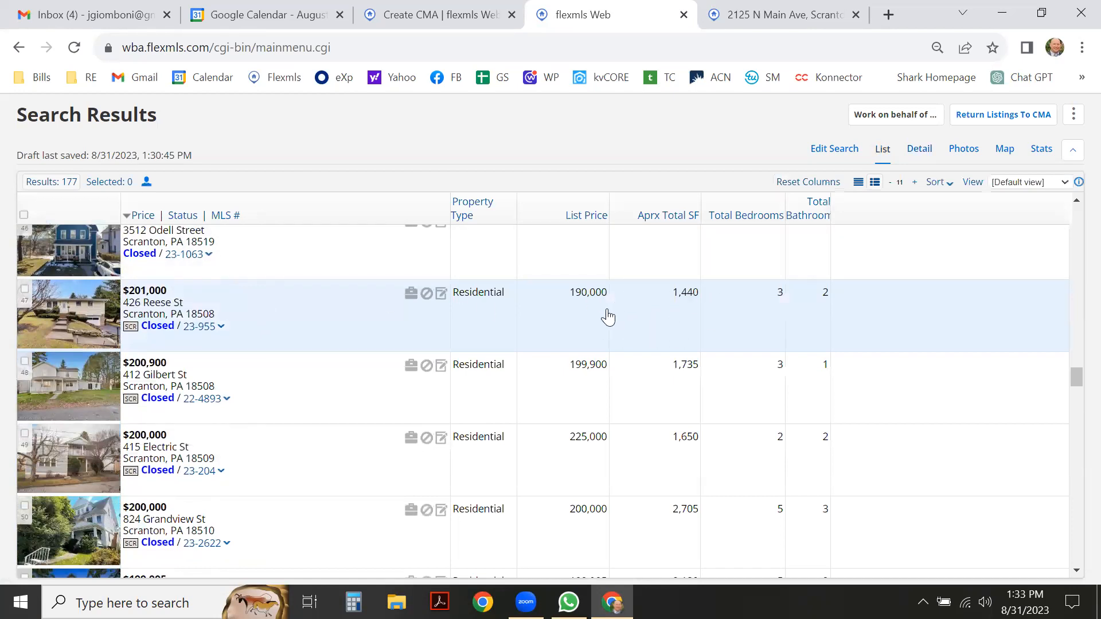
{"action": "left_click", "coordinate": [25, 289]}
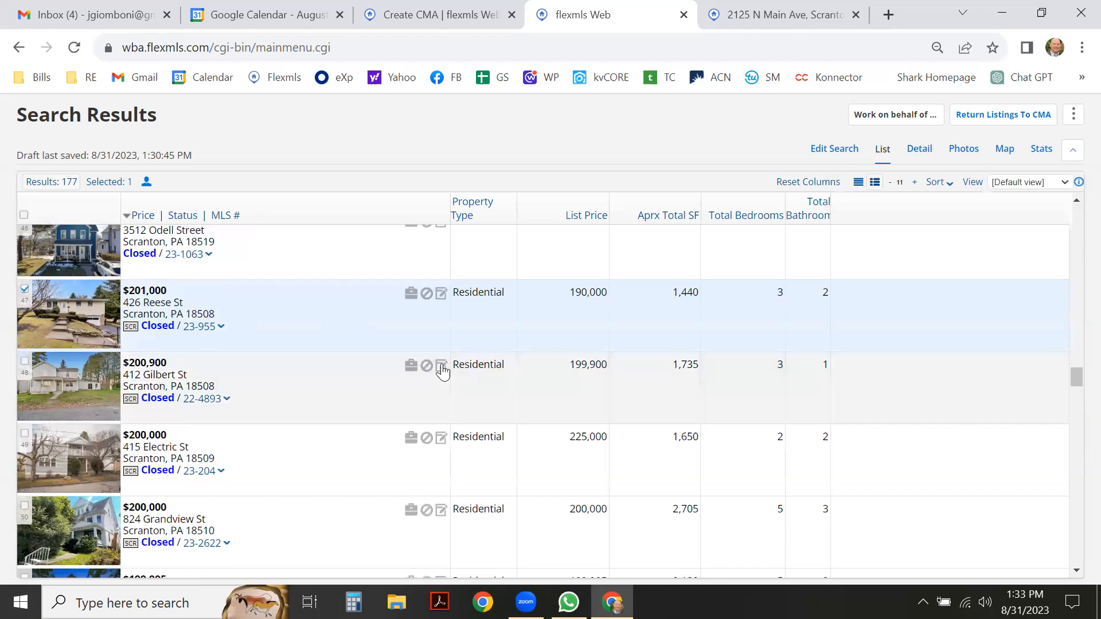
{"action": "scroll", "coordinate": [441, 371], "scroll_direction": "down", "scroll_amount": 1}
{"action": "scroll", "coordinate": [414, 372], "scroll_direction": "down", "scroll_amount": 1}
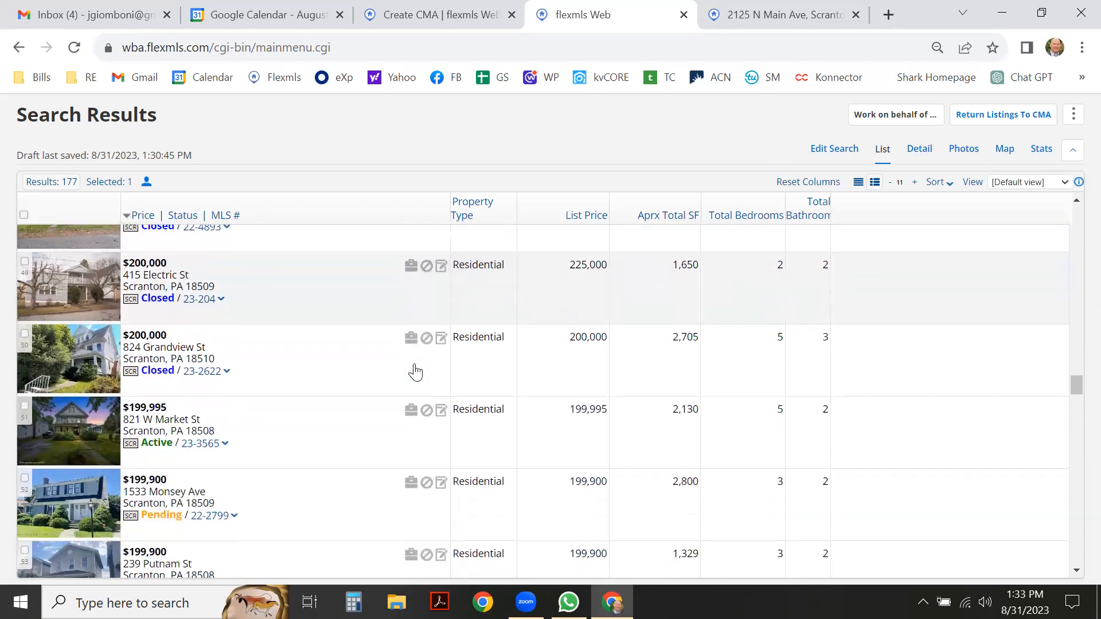
{"action": "scroll", "coordinate": [371, 368], "scroll_direction": "down", "scroll_amount": 1}
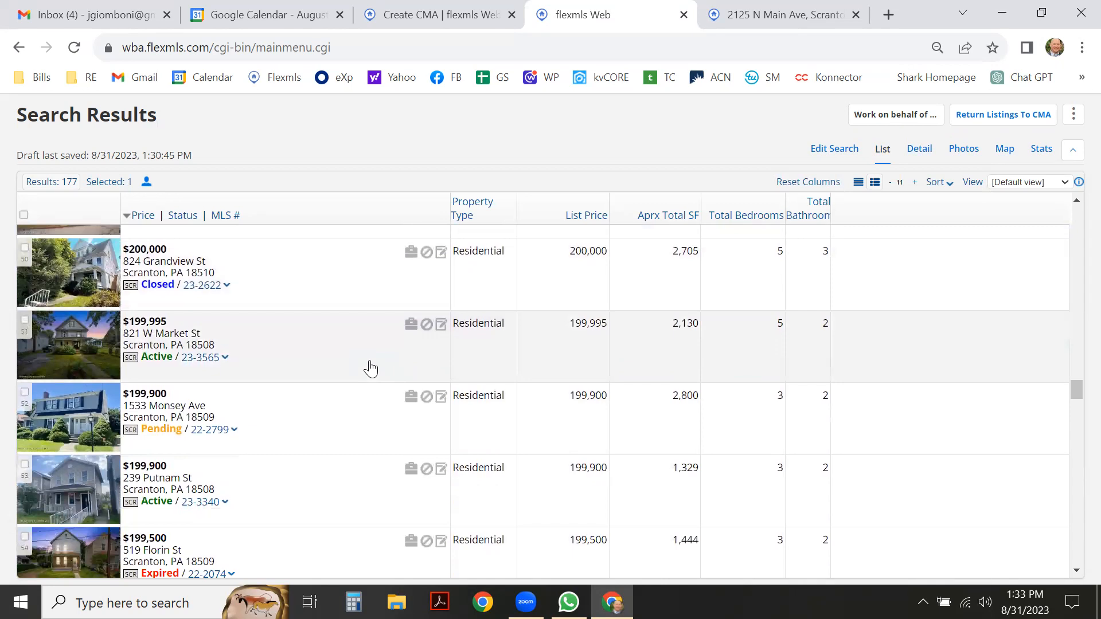
{"action": "scroll", "coordinate": [371, 369], "scroll_direction": "down", "scroll_amount": 1}
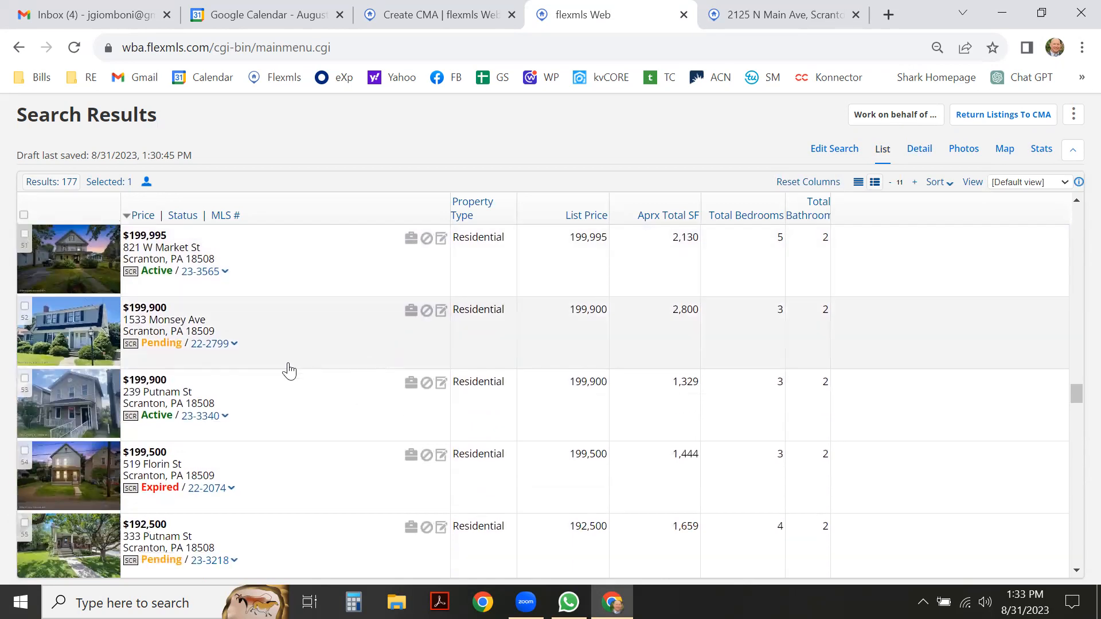
{"action": "scroll", "coordinate": [288, 370], "scroll_direction": "down", "scroll_amount": 2}
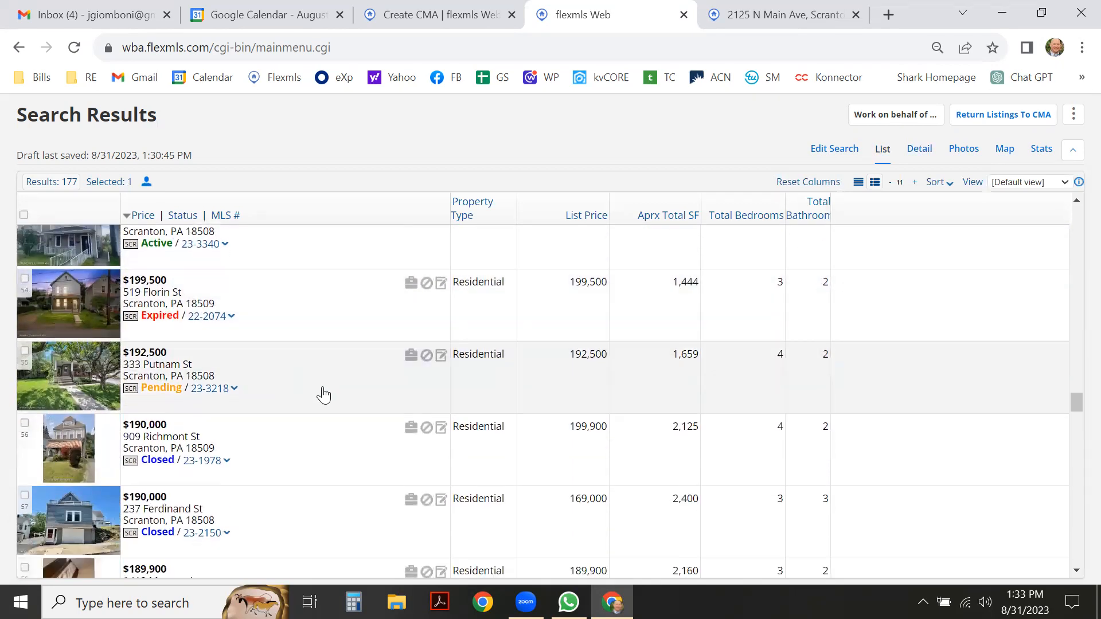
{"action": "left_click", "coordinate": [324, 391]}
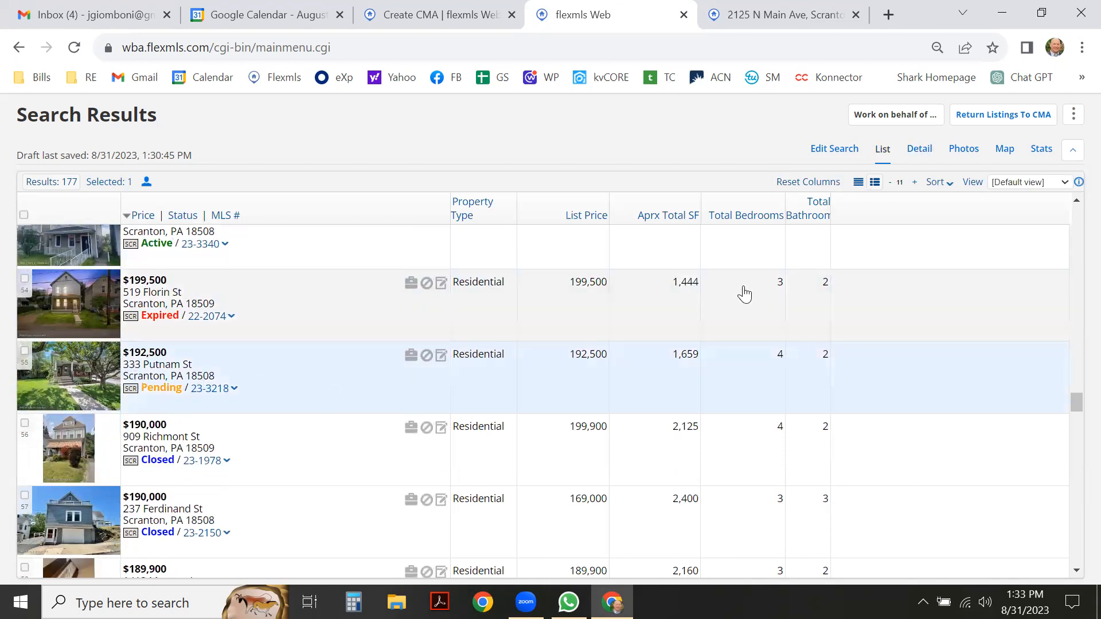
{"action": "left_click", "coordinate": [918, 149]}
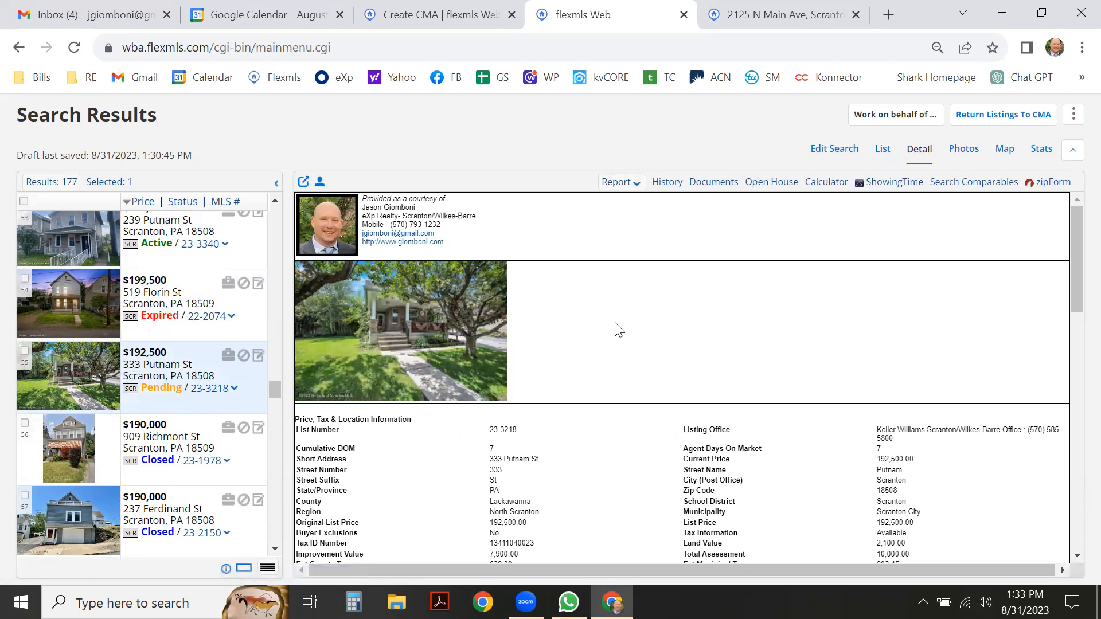
{"action": "scroll", "coordinate": [532, 401], "scroll_direction": "down", "scroll_amount": 1}
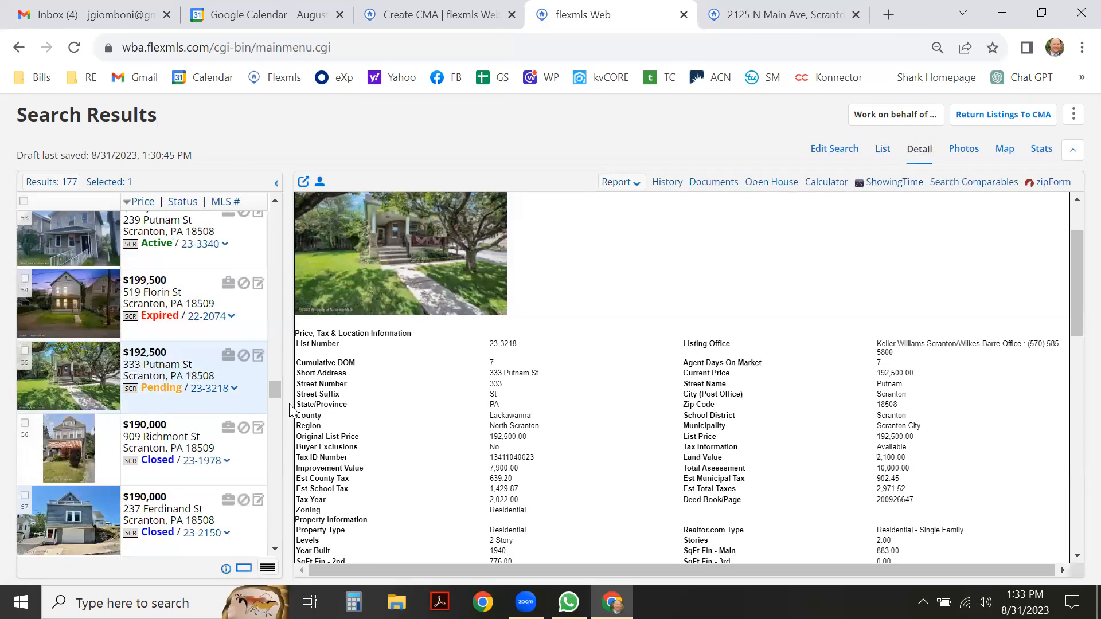
{"action": "scroll", "coordinate": [252, 407], "scroll_direction": "down", "scroll_amount": 3}
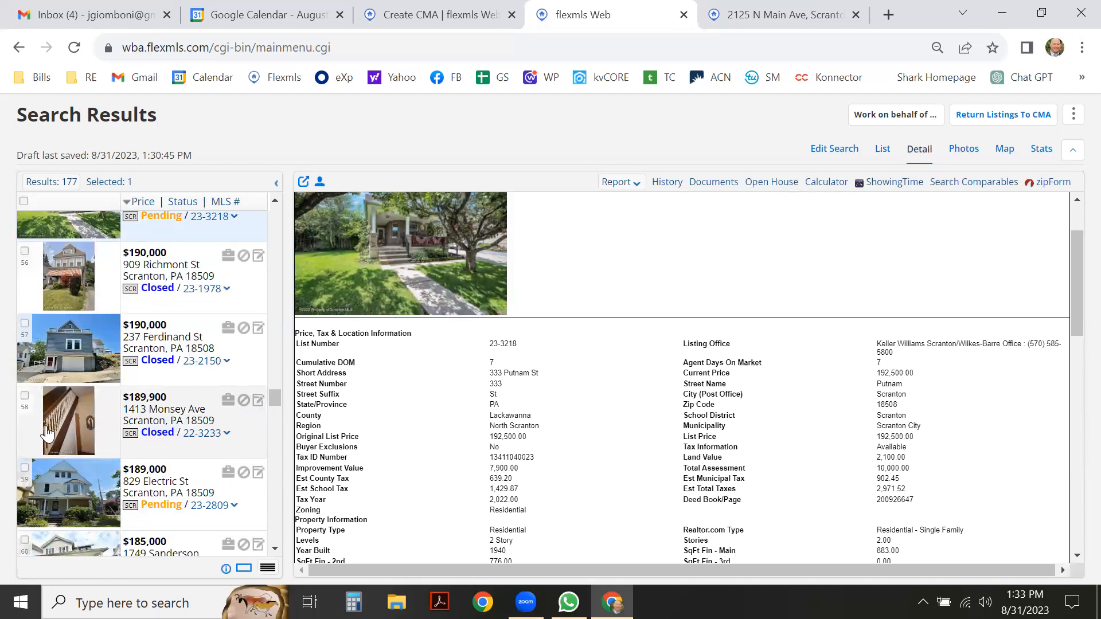
{"action": "left_click", "coordinate": [242, 439]}
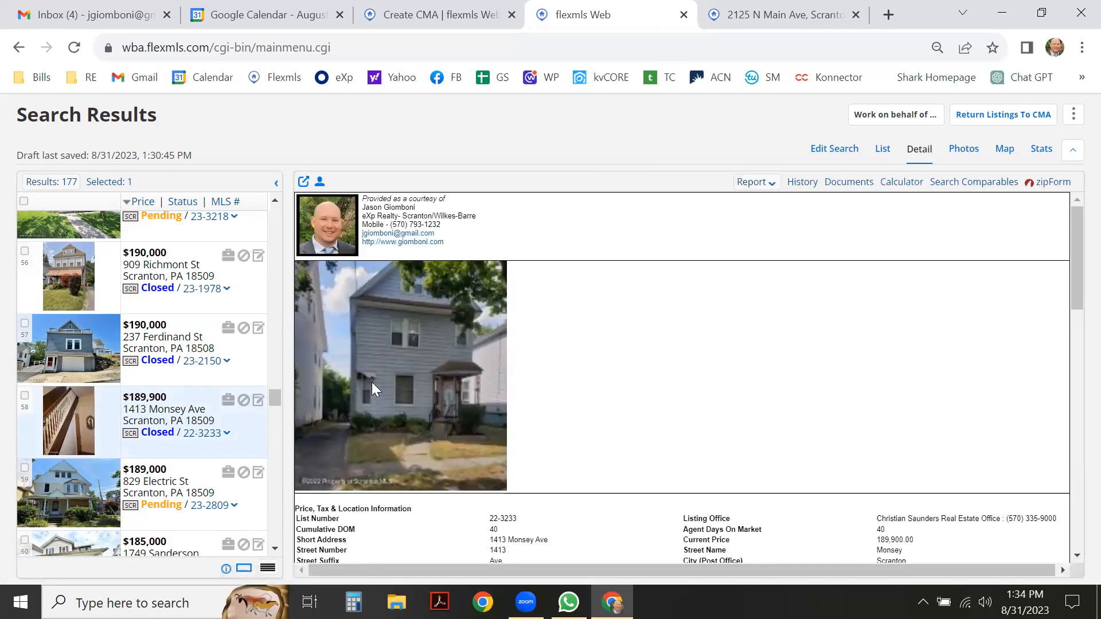
{"action": "scroll", "coordinate": [216, 424], "scroll_direction": "down", "scroll_amount": 2}
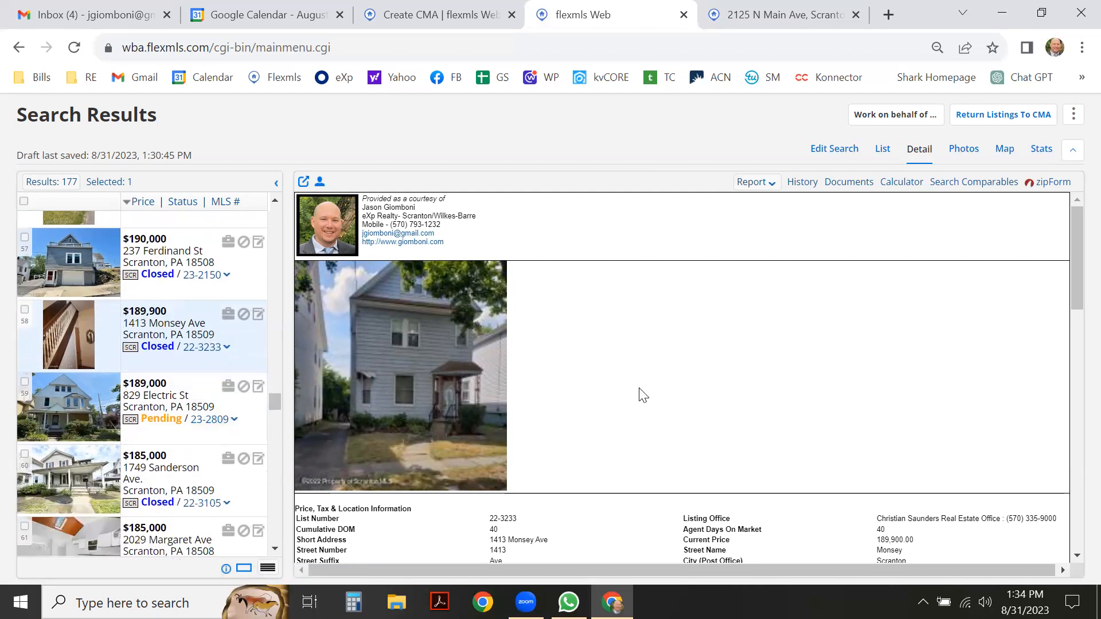
{"action": "scroll", "coordinate": [634, 397], "scroll_direction": "down", "scroll_amount": 15}
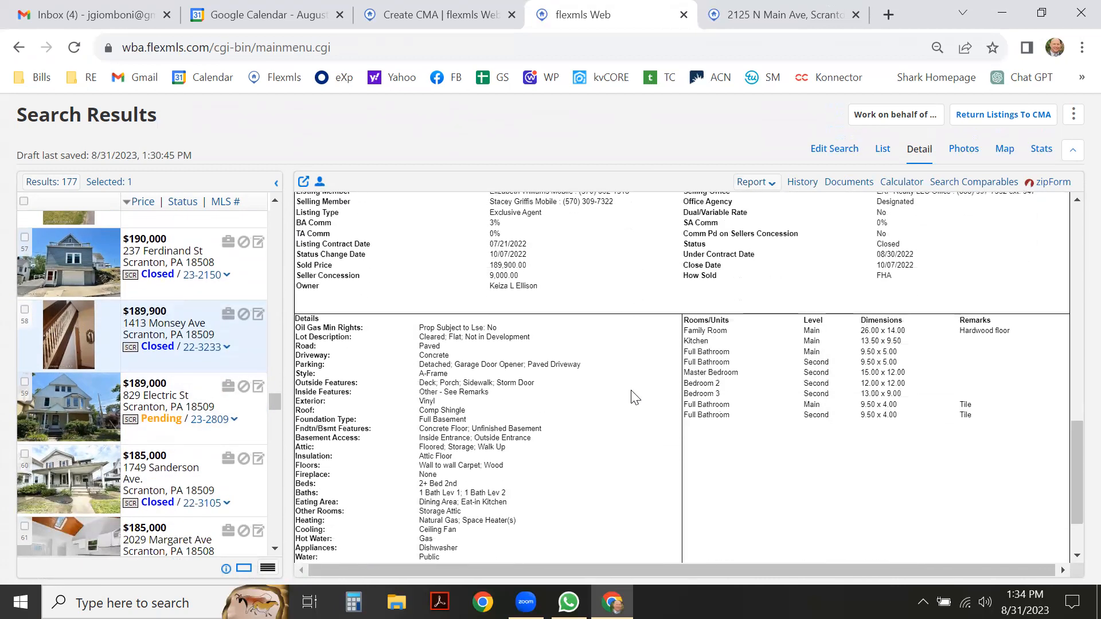
{"action": "scroll", "coordinate": [634, 397], "scroll_direction": "up", "scroll_amount": 12}
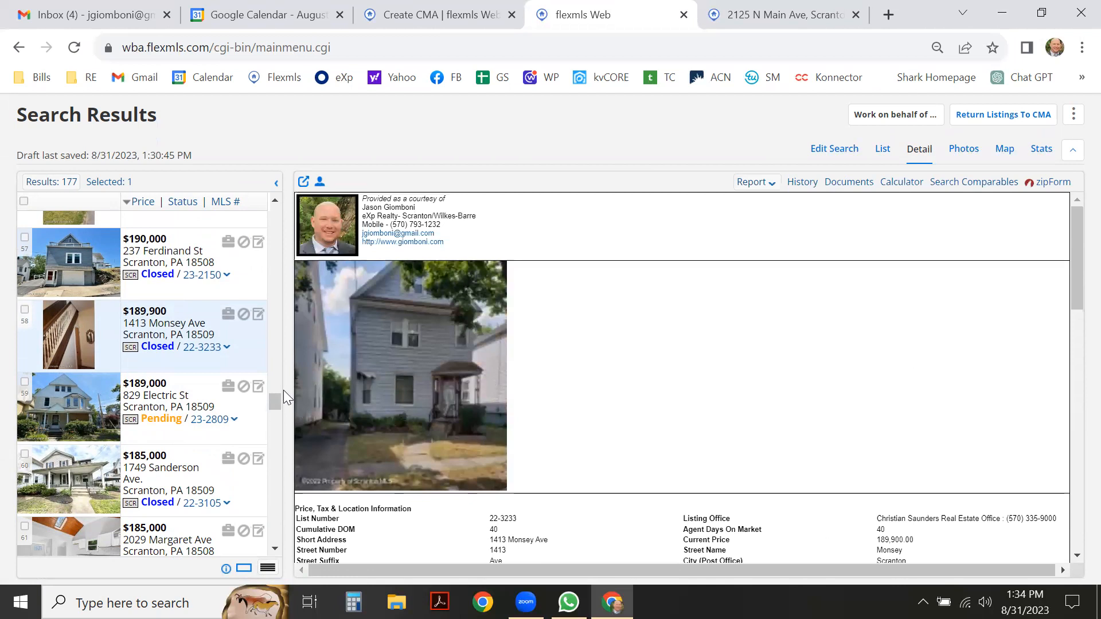
{"action": "scroll", "coordinate": [228, 421], "scroll_direction": "down", "scroll_amount": 1}
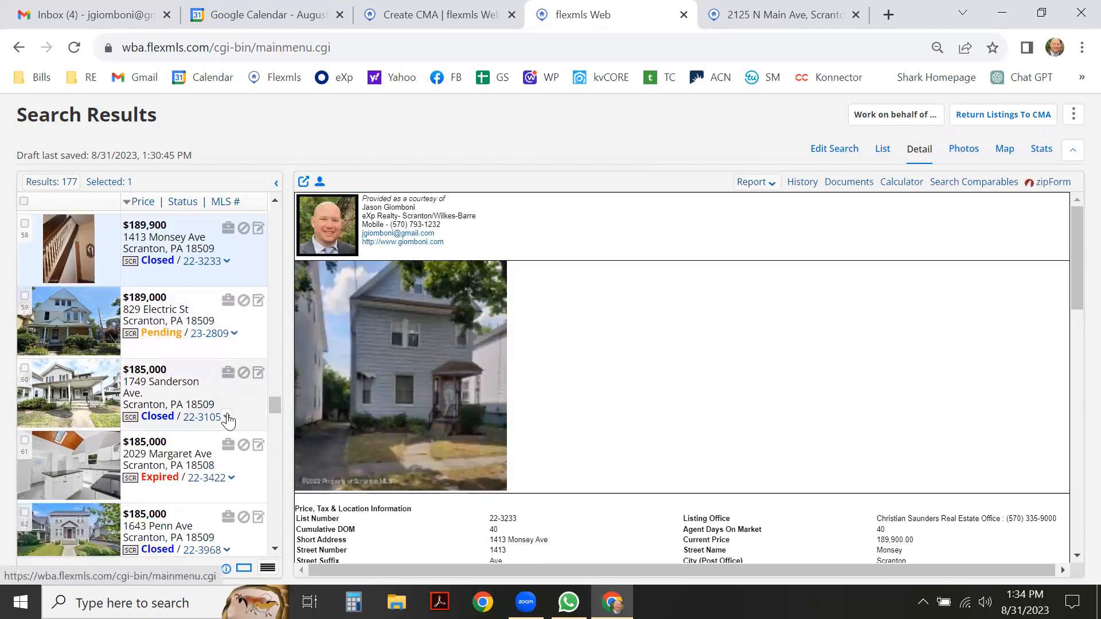
{"action": "scroll", "coordinate": [229, 419], "scroll_direction": "down", "scroll_amount": 2}
{"action": "scroll", "coordinate": [235, 413], "scroll_direction": "down", "scroll_amount": 2}
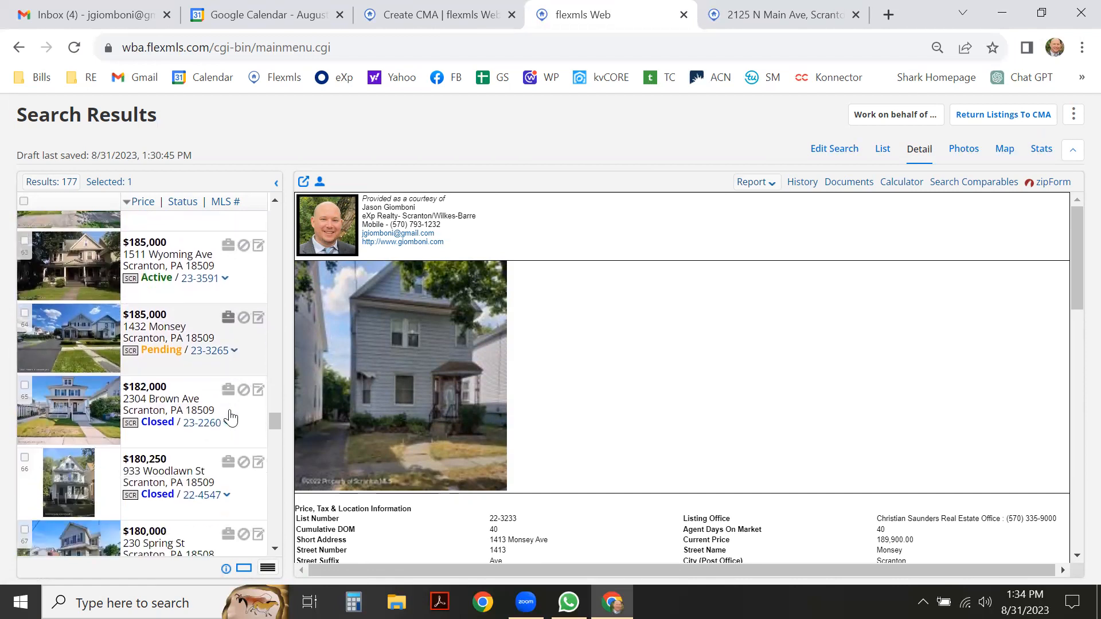
{"action": "scroll", "coordinate": [231, 418], "scroll_direction": "down", "scroll_amount": 2}
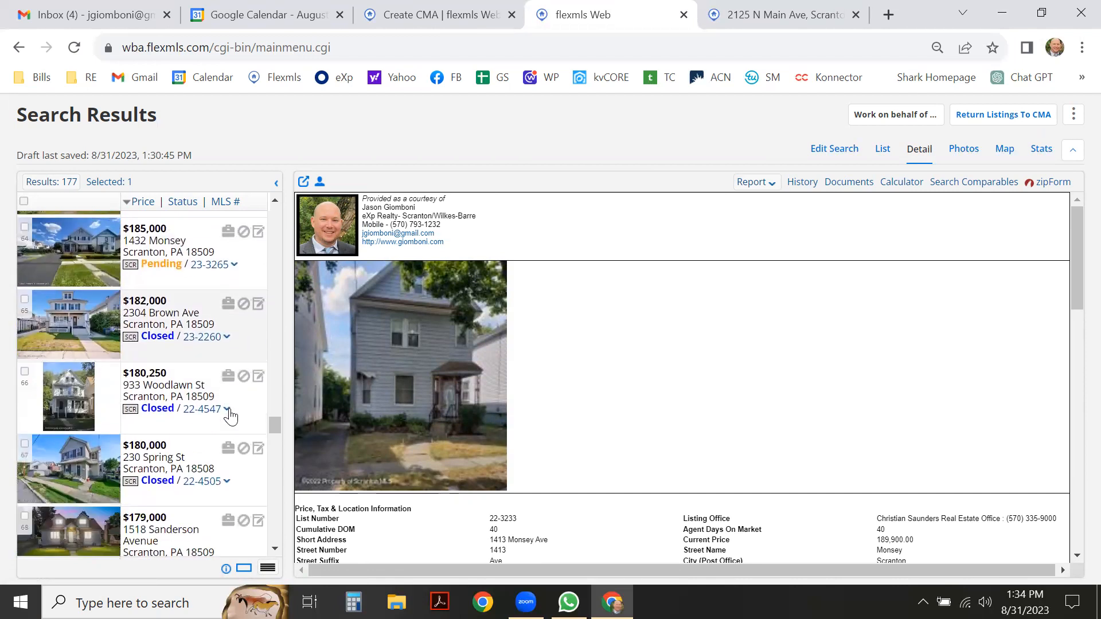
{"action": "scroll", "coordinate": [192, 437], "scroll_direction": "down", "scroll_amount": 3}
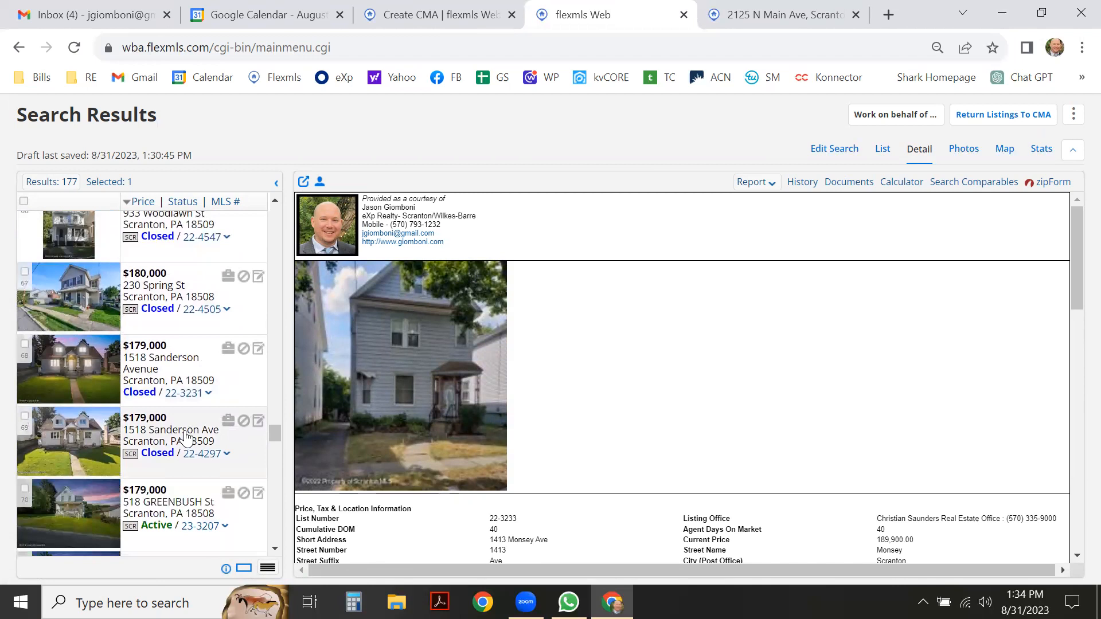
{"action": "scroll", "coordinate": [202, 438], "scroll_direction": "down", "scroll_amount": 4}
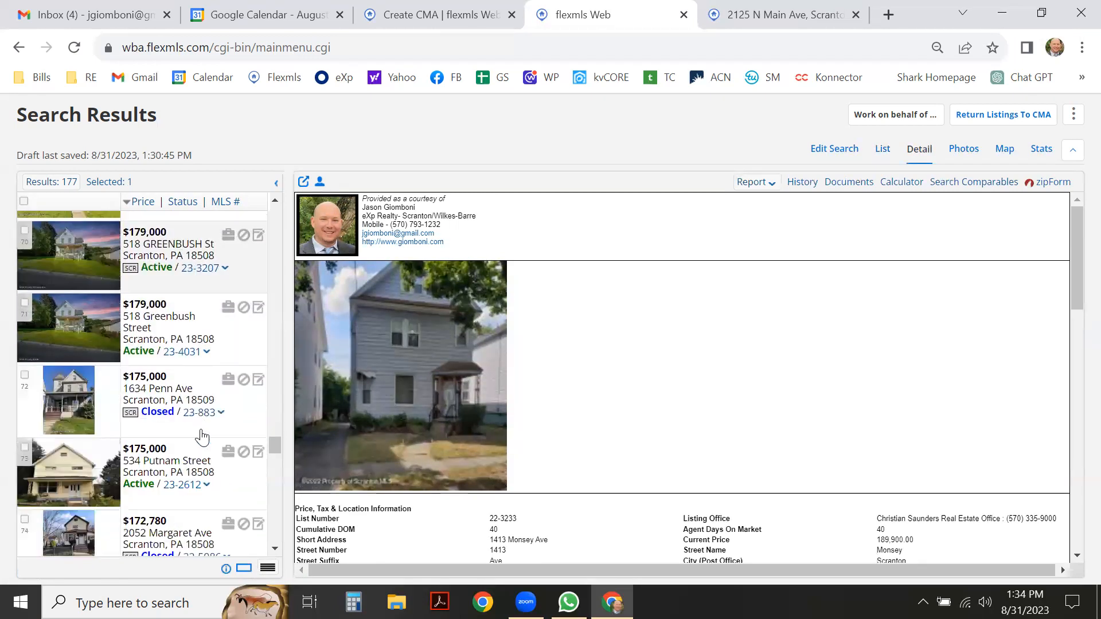
{"action": "scroll", "coordinate": [207, 430], "scroll_direction": "down", "scroll_amount": 3}
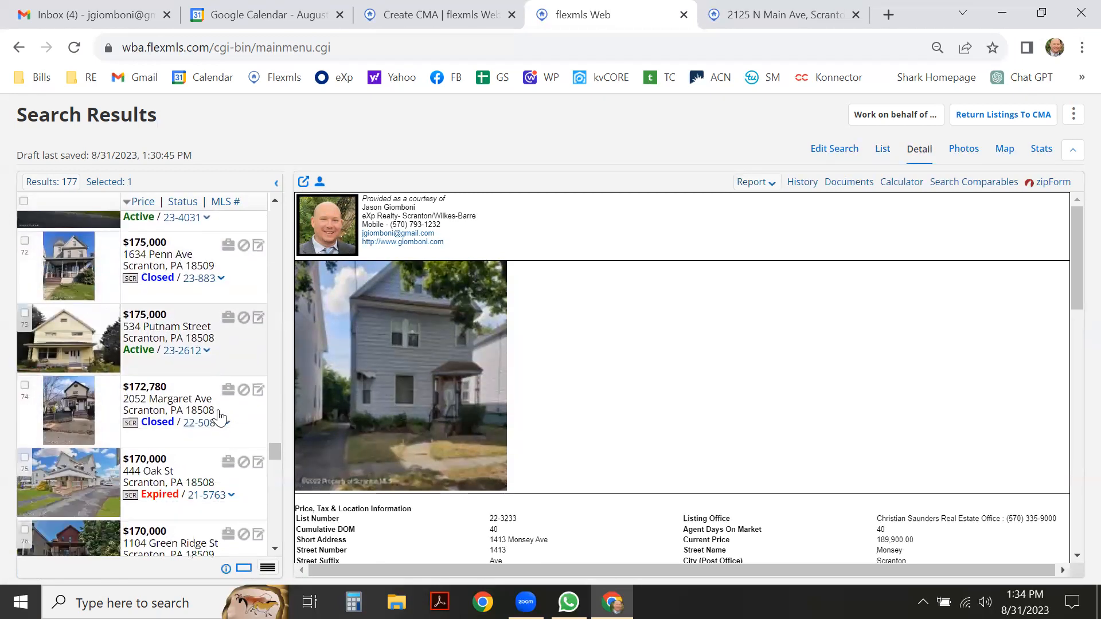
{"action": "scroll", "coordinate": [220, 417], "scroll_direction": "down", "scroll_amount": 4}
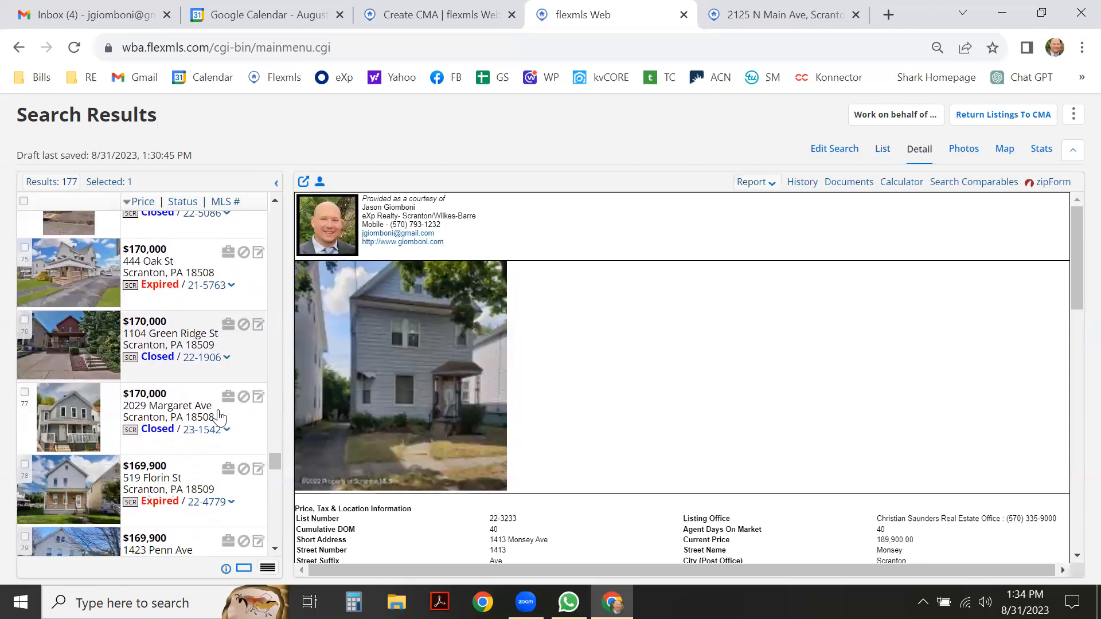
{"action": "scroll", "coordinate": [220, 417], "scroll_direction": "down", "scroll_amount": 3}
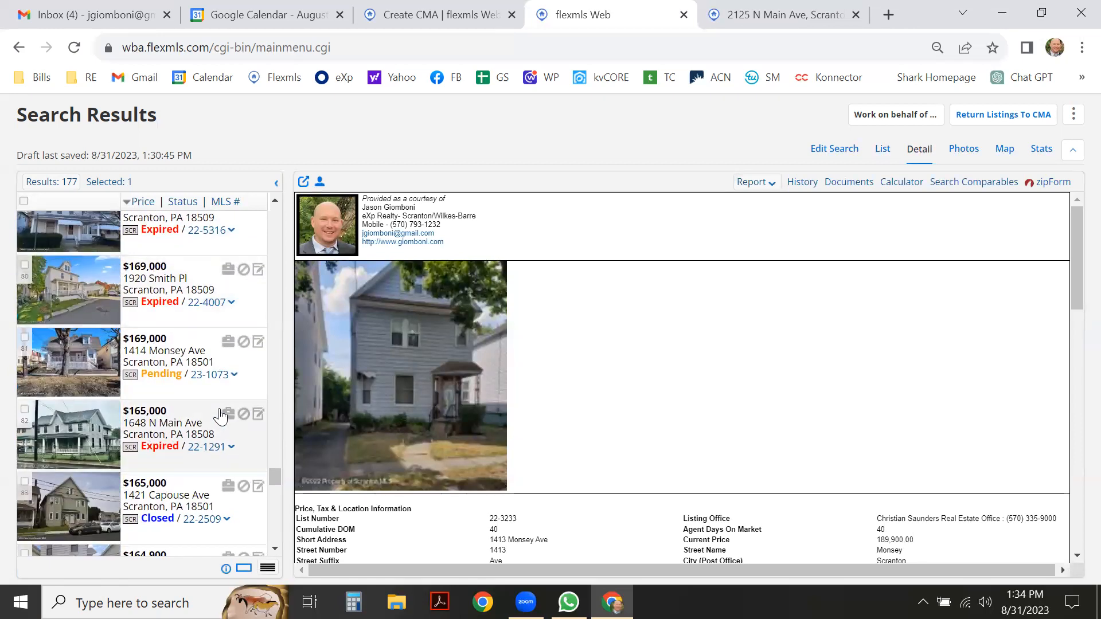
{"action": "scroll", "coordinate": [222, 416], "scroll_direction": "down", "scroll_amount": 3}
{"action": "scroll", "coordinate": [221, 417], "scroll_direction": "down", "scroll_amount": 2}
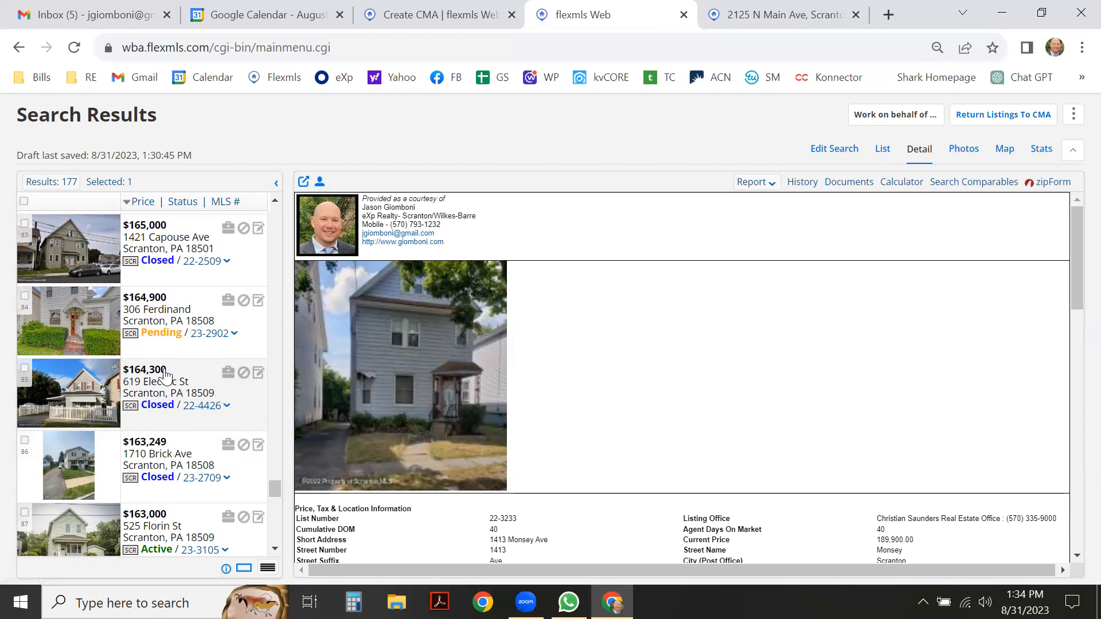
{"action": "scroll", "coordinate": [170, 376], "scroll_direction": "down", "scroll_amount": 1}
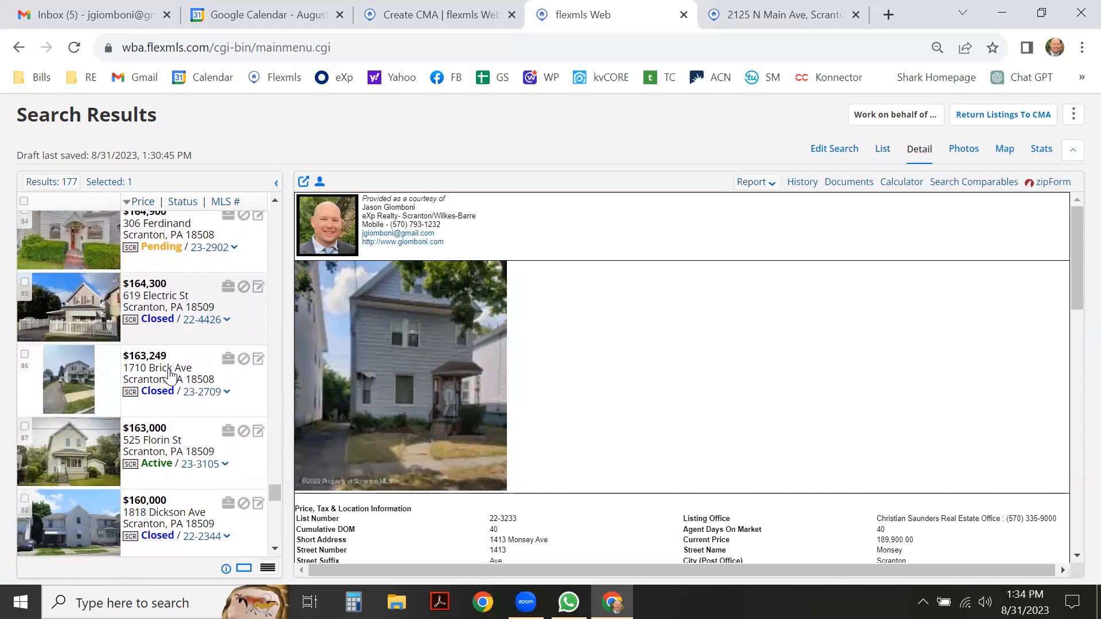
{"action": "scroll", "coordinate": [169, 376], "scroll_direction": "down", "scroll_amount": 1}
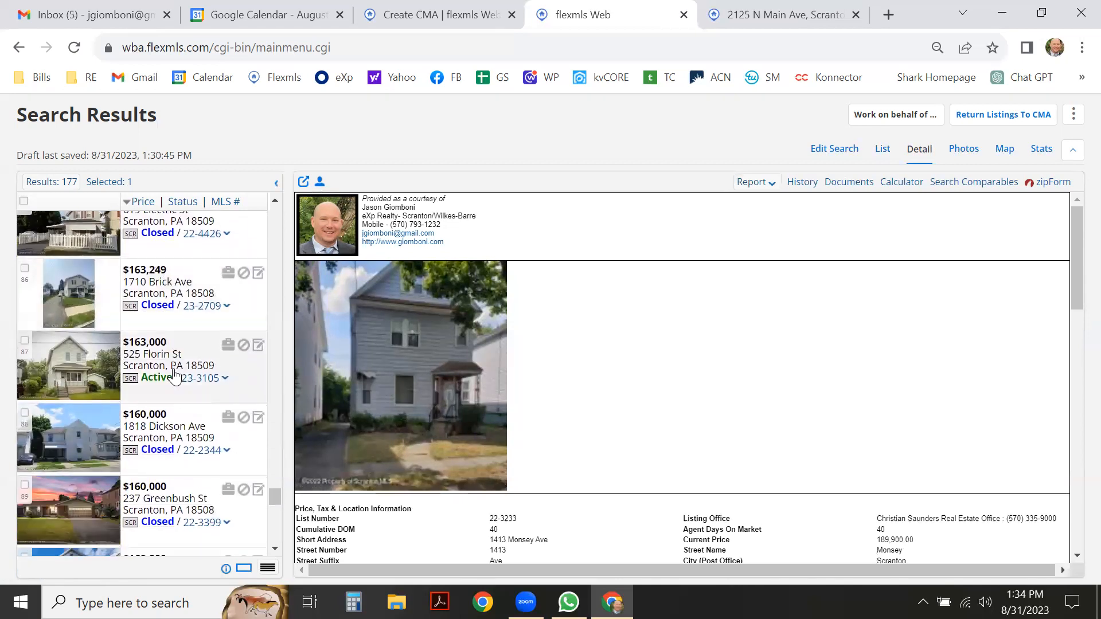
{"action": "scroll", "coordinate": [173, 376], "scroll_direction": "down", "scroll_amount": 1}
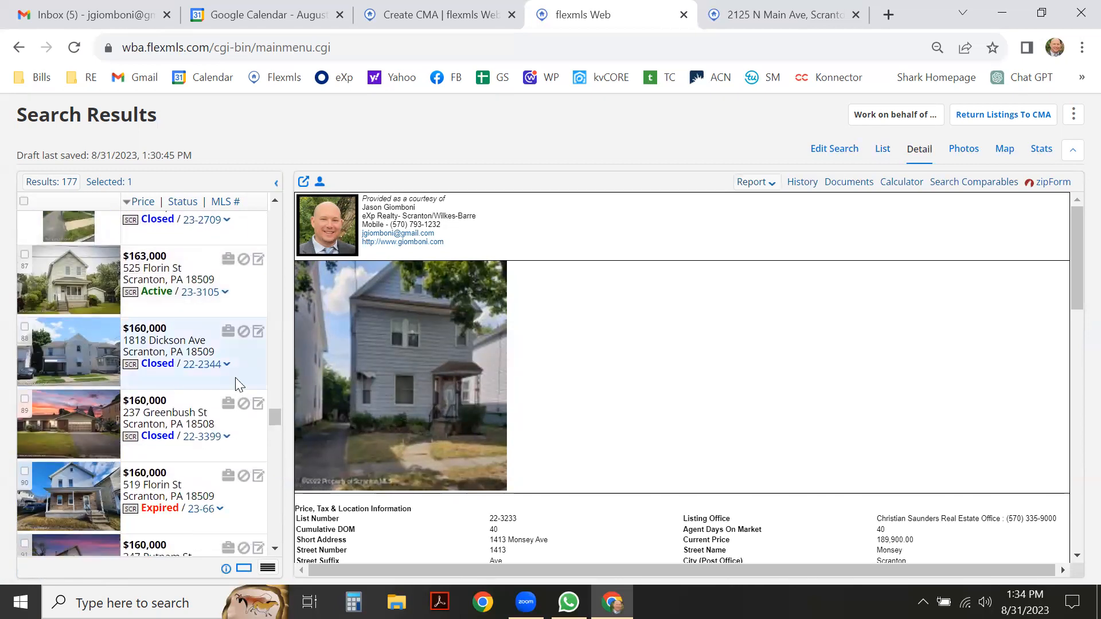
{"action": "left_click", "coordinate": [235, 378]}
{"action": "left_click", "coordinate": [235, 436]}
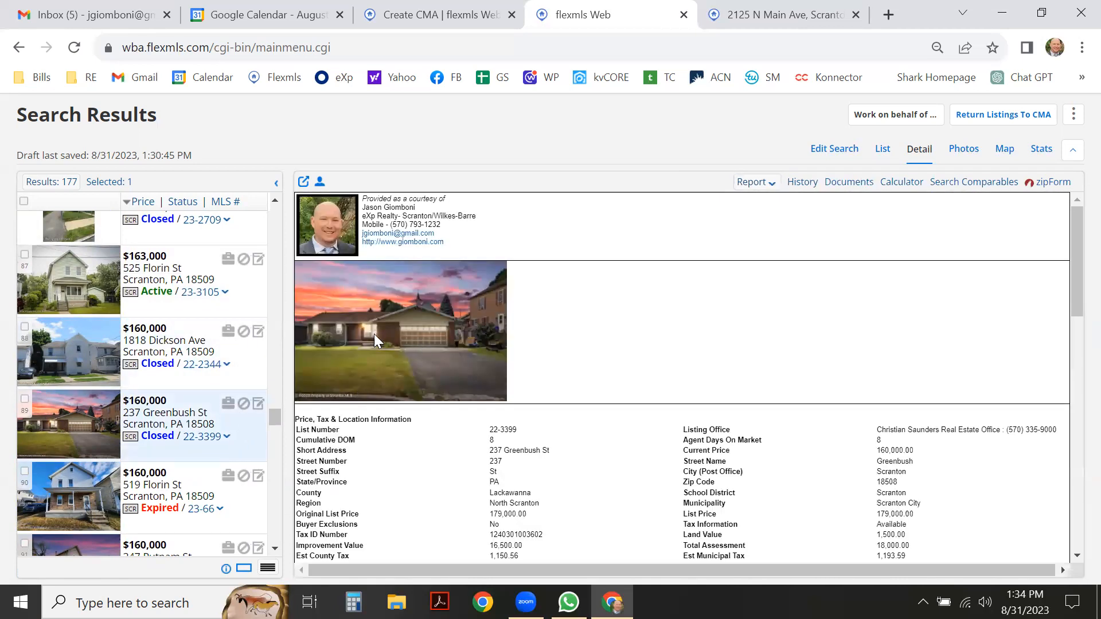
{"action": "scroll", "coordinate": [580, 398], "scroll_direction": "down", "scroll_amount": 3}
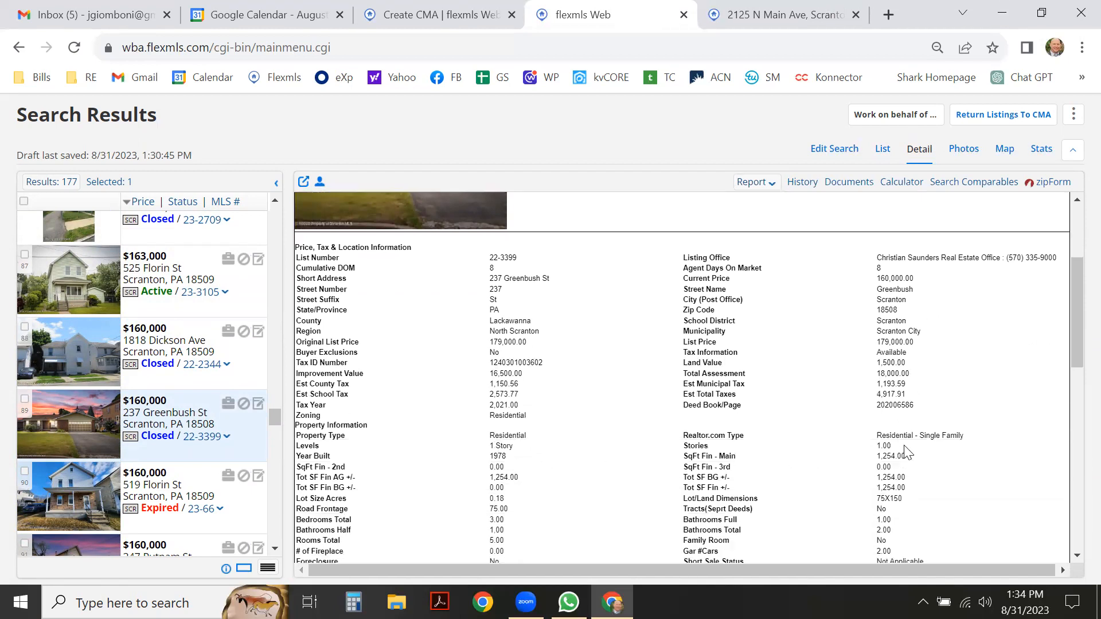
{"action": "scroll", "coordinate": [849, 451], "scroll_direction": "down", "scroll_amount": 2}
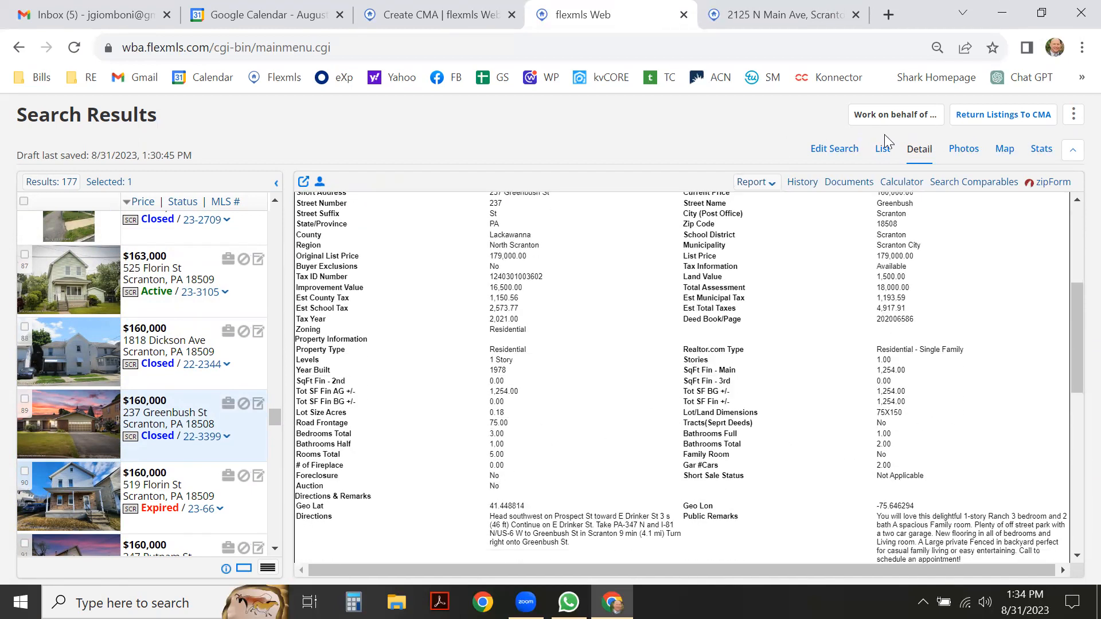
{"action": "left_click", "coordinate": [883, 150]}
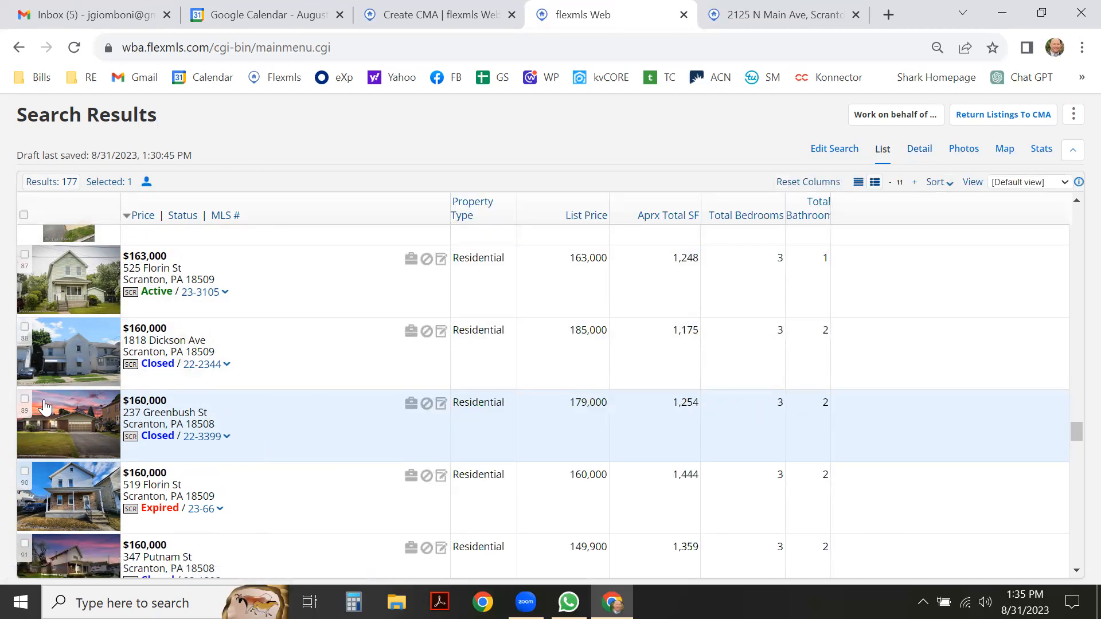
{"action": "left_click", "coordinate": [25, 402]}
{"action": "scroll", "coordinate": [303, 386], "scroll_direction": "down", "scroll_amount": 2}
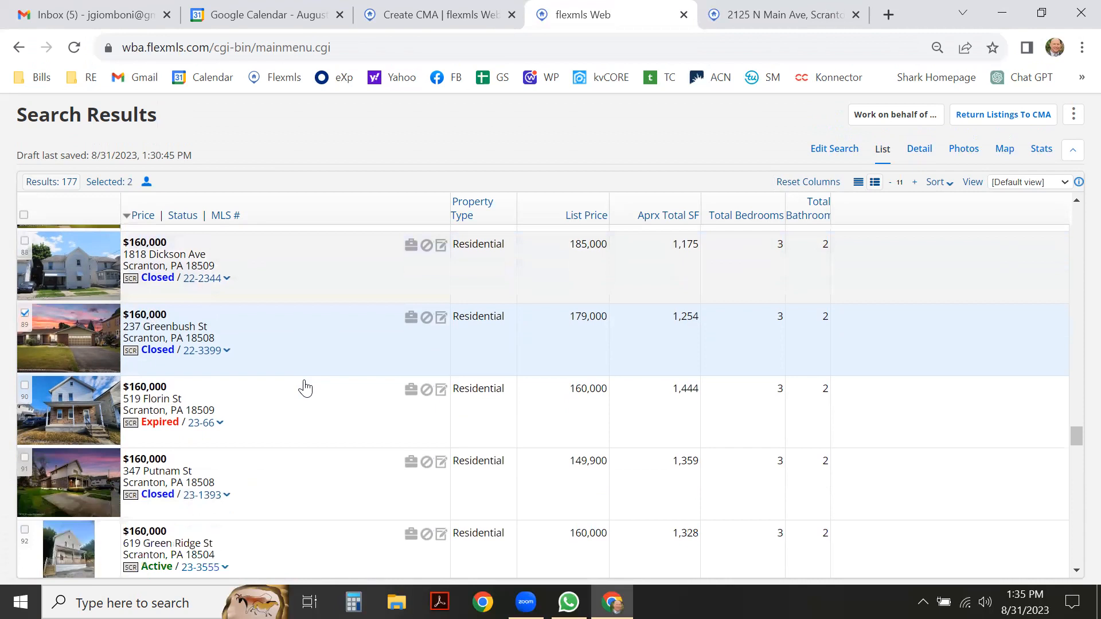
{"action": "scroll", "coordinate": [305, 388], "scroll_direction": "down", "scroll_amount": 3}
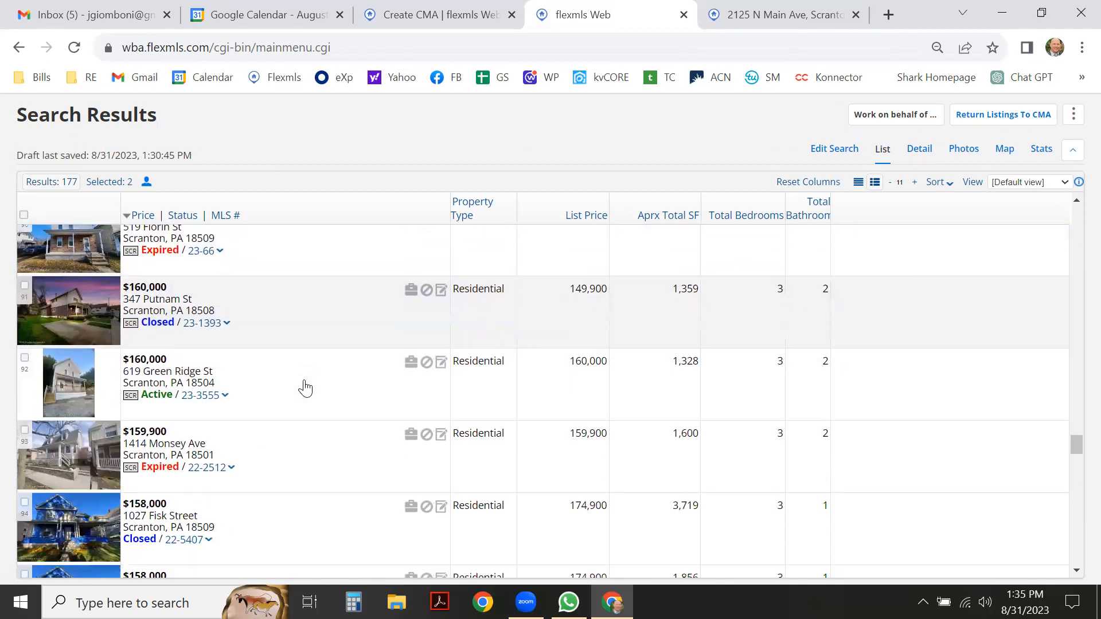
{"action": "scroll", "coordinate": [299, 388], "scroll_direction": "down", "scroll_amount": 2}
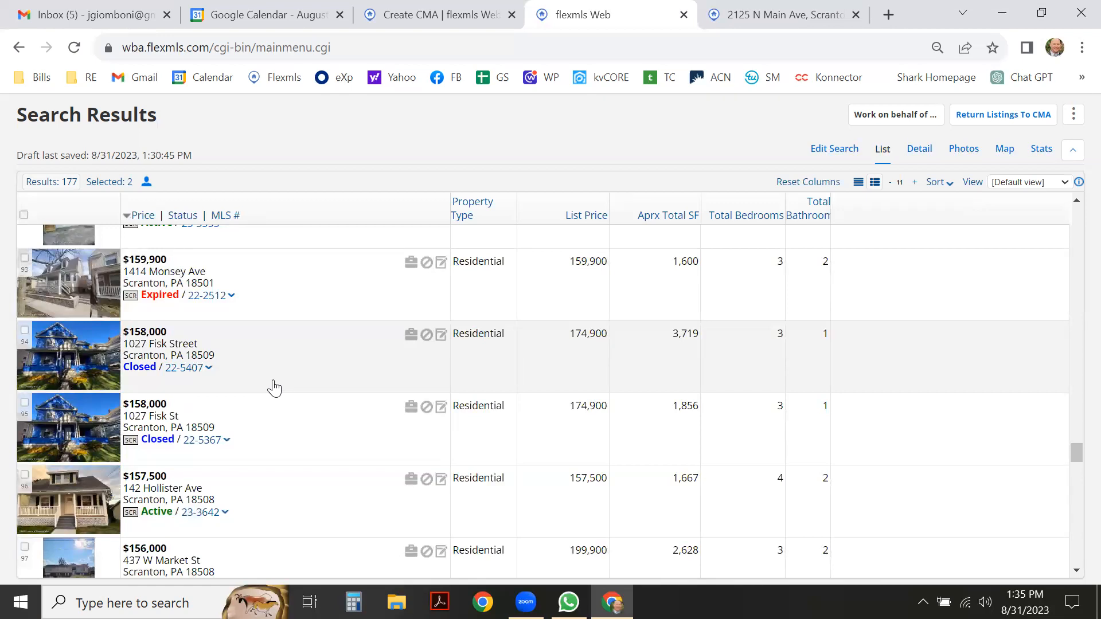
{"action": "scroll", "coordinate": [278, 365], "scroll_direction": "down", "scroll_amount": 3}
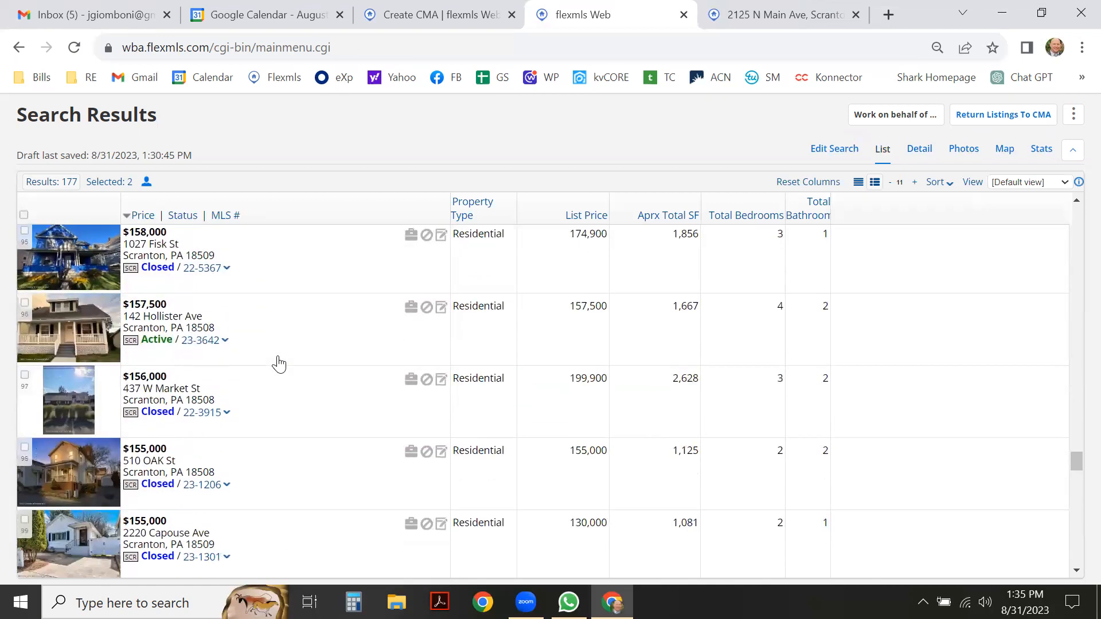
{"action": "scroll", "coordinate": [280, 364], "scroll_direction": "down", "scroll_amount": 3}
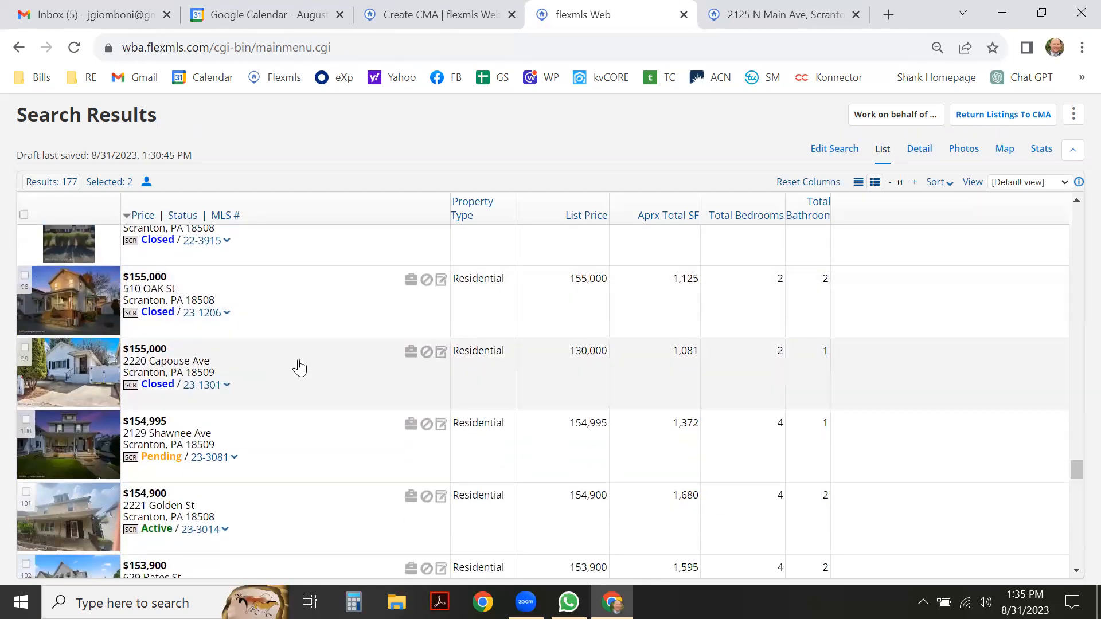
{"action": "left_click", "coordinate": [320, 373]}
{"action": "left_click", "coordinate": [920, 150]}
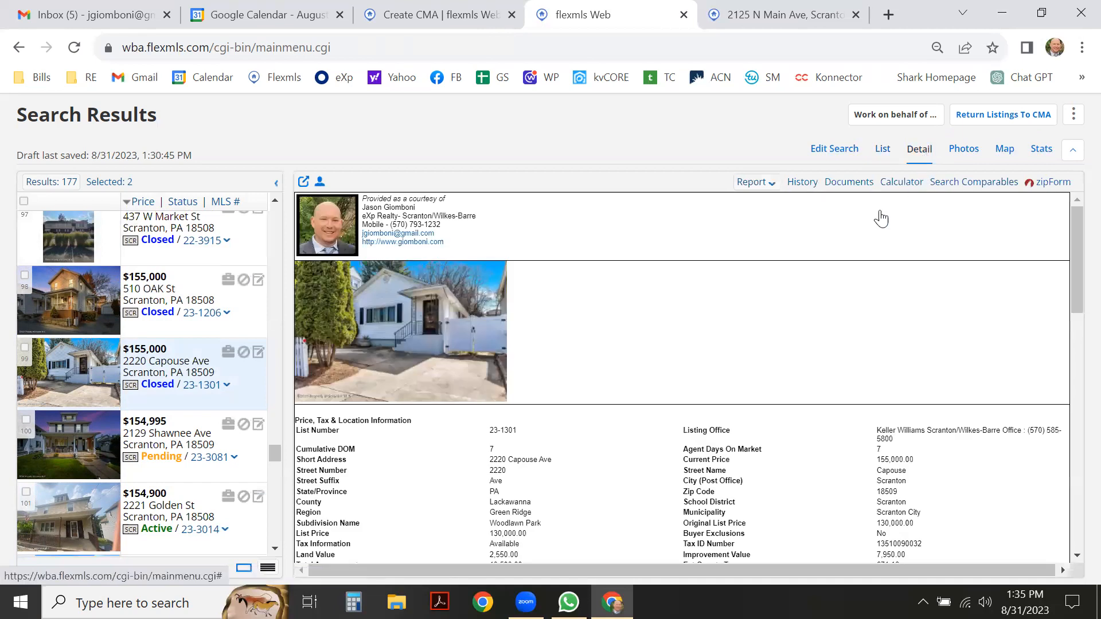
{"action": "scroll", "coordinate": [720, 290], "scroll_direction": "down", "scroll_amount": 2}
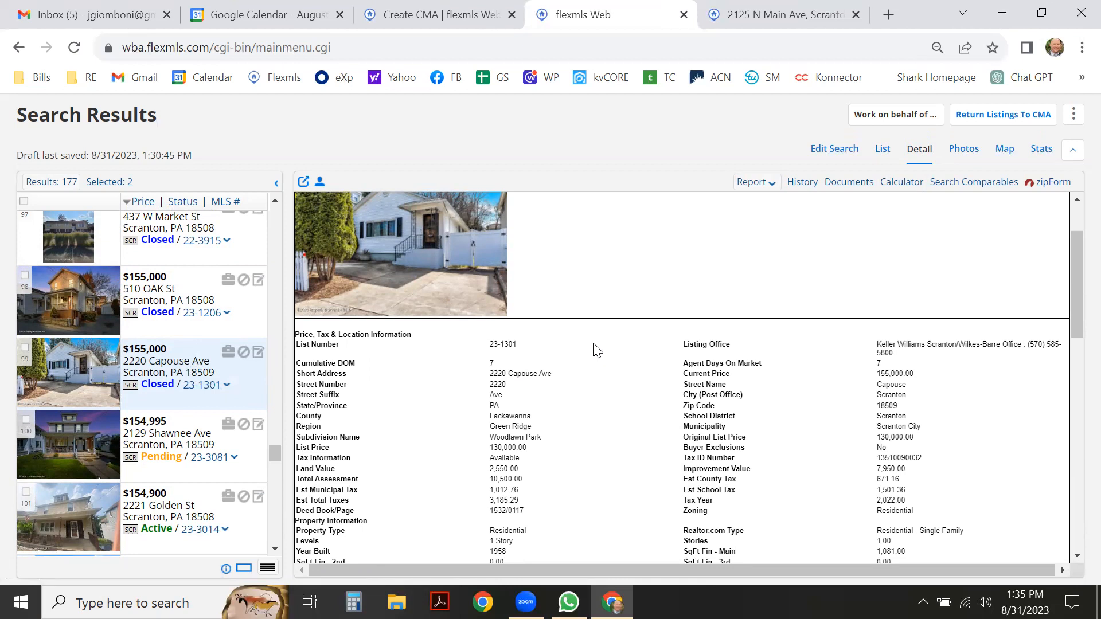
{"action": "scroll", "coordinate": [590, 353], "scroll_direction": "down", "scroll_amount": 2}
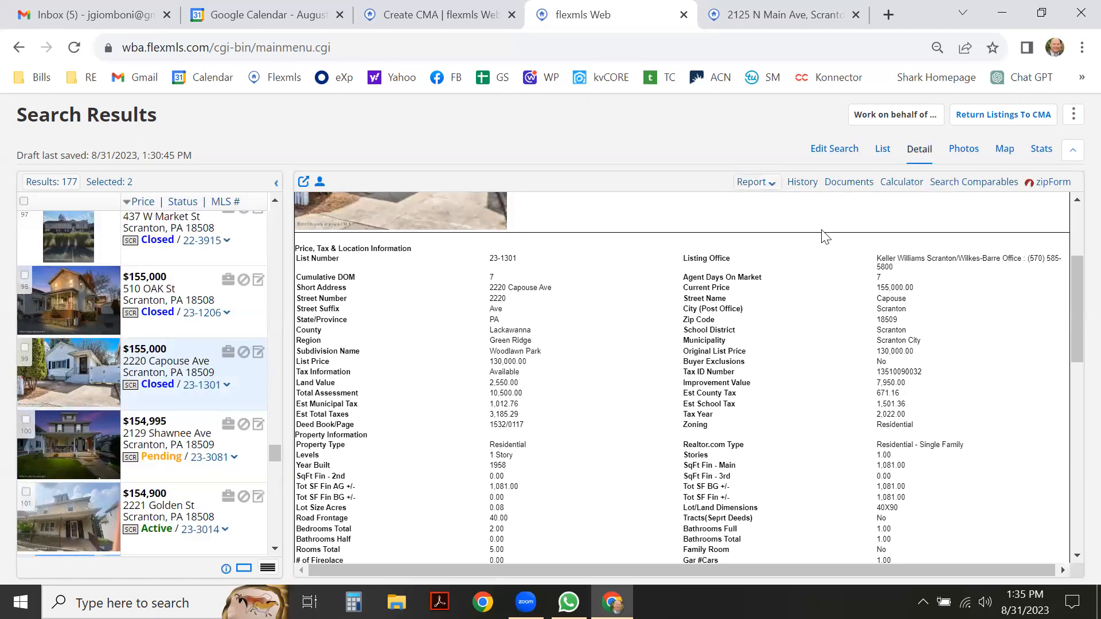
{"action": "left_click", "coordinate": [882, 151]}
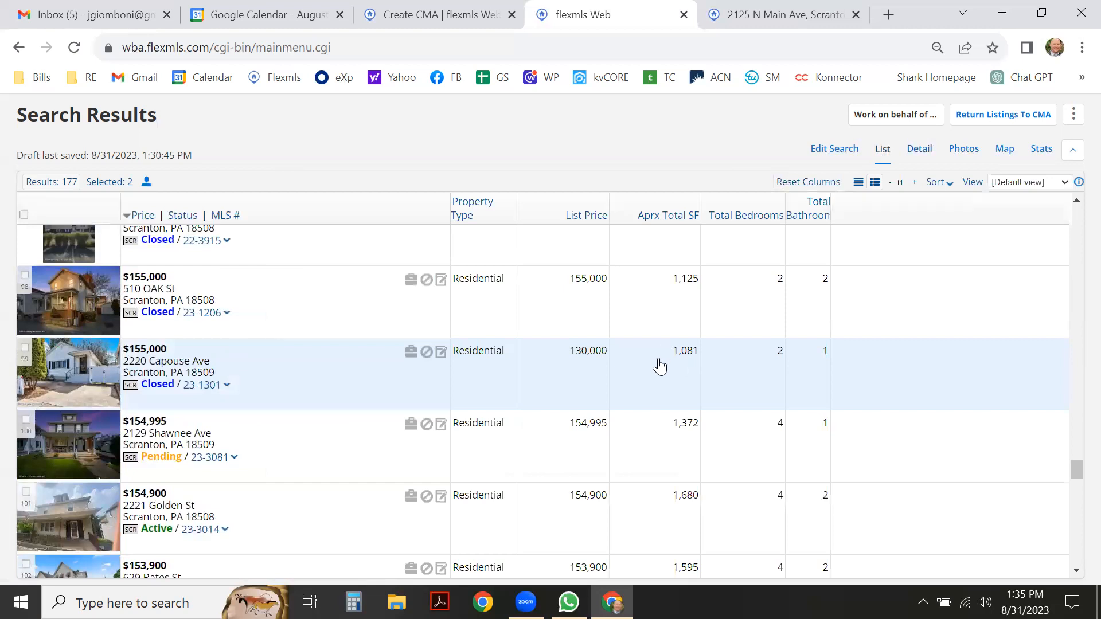
{"action": "left_click", "coordinate": [25, 348]}
{"action": "scroll", "coordinate": [405, 320], "scroll_direction": "down", "scroll_amount": 1}
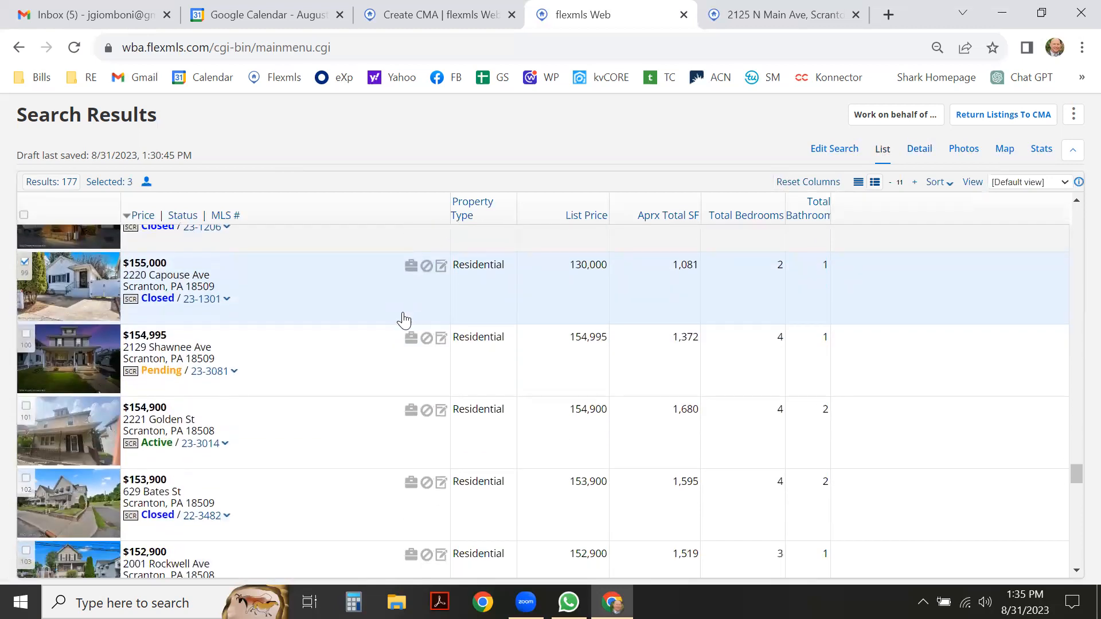
{"action": "scroll", "coordinate": [145, 318], "scroll_direction": "down", "scroll_amount": 3}
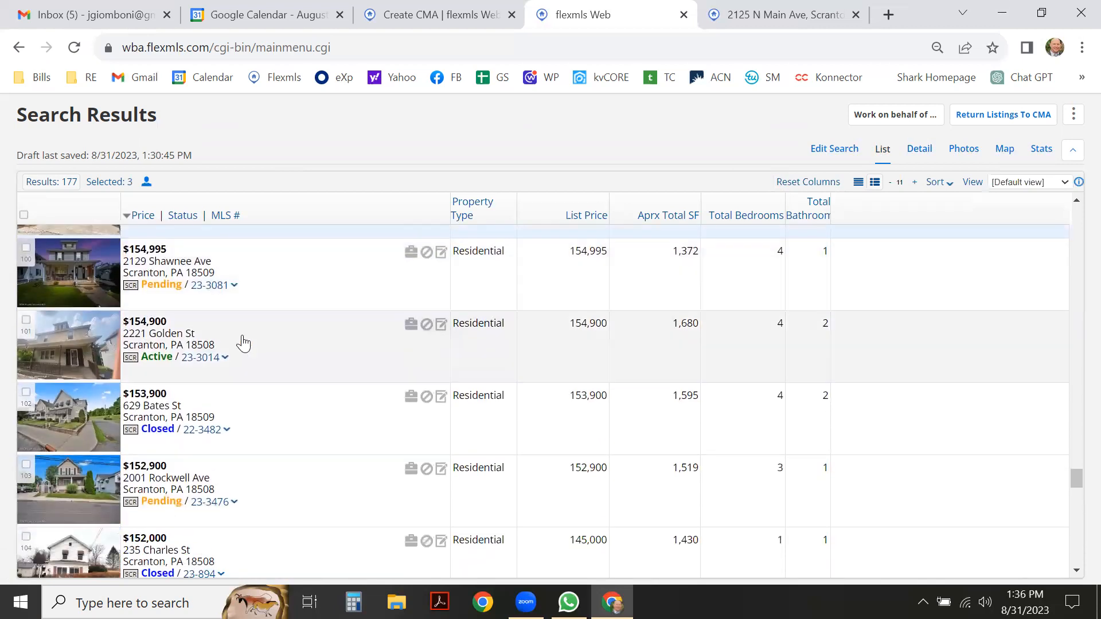
{"action": "scroll", "coordinate": [243, 343], "scroll_direction": "down", "scroll_amount": 3}
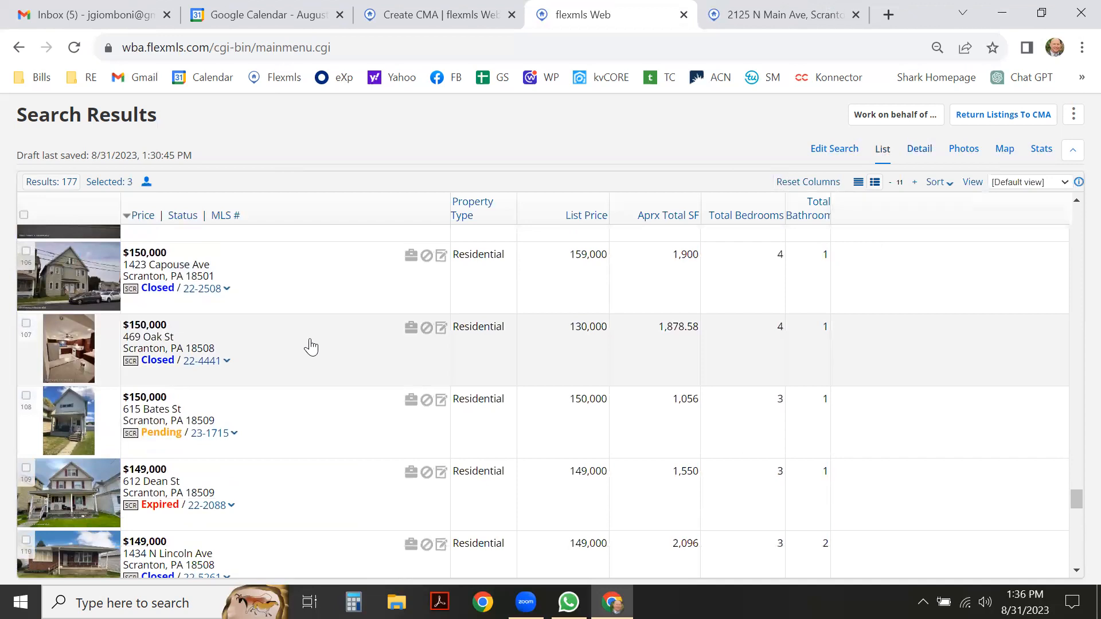
{"action": "left_click", "coordinate": [916, 151]}
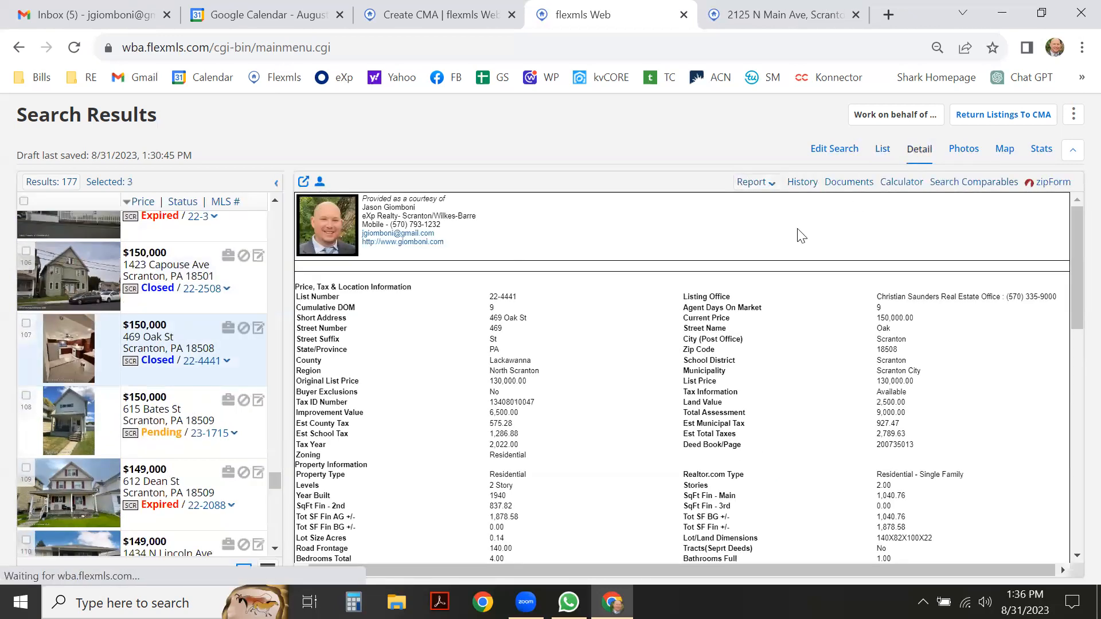
{"action": "scroll", "coordinate": [221, 394], "scroll_direction": "down", "scroll_amount": 2}
{"action": "scroll", "coordinate": [220, 393], "scroll_direction": "down", "scroll_amount": 2}
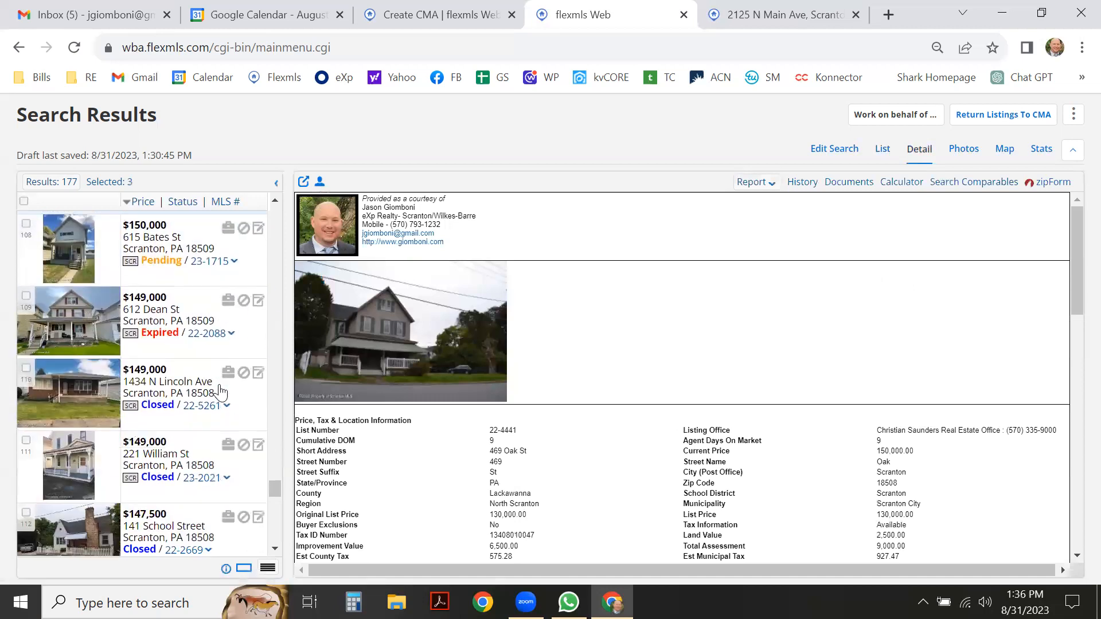
{"action": "left_click", "coordinate": [248, 338]}
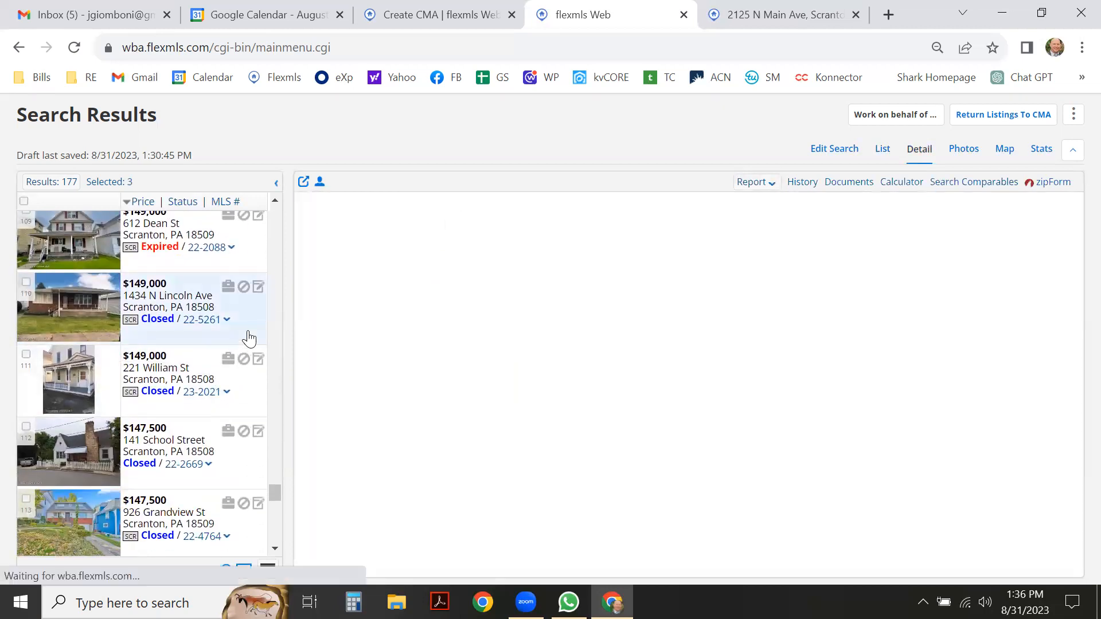
{"action": "scroll", "coordinate": [648, 344], "scroll_direction": "down", "scroll_amount": 6}
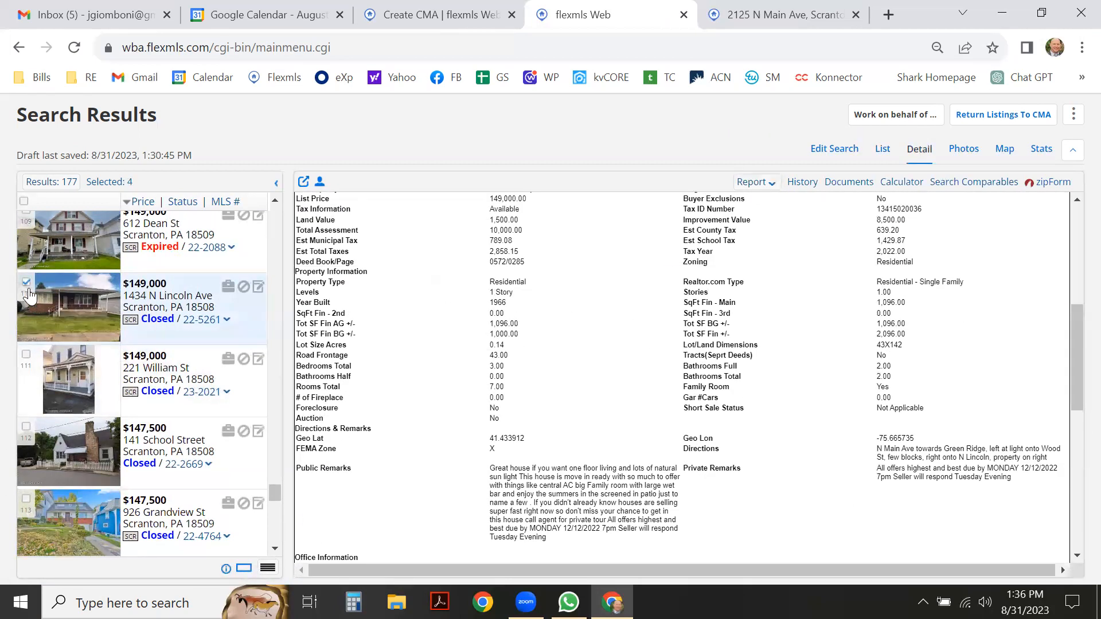
{"action": "left_click", "coordinate": [880, 155]}
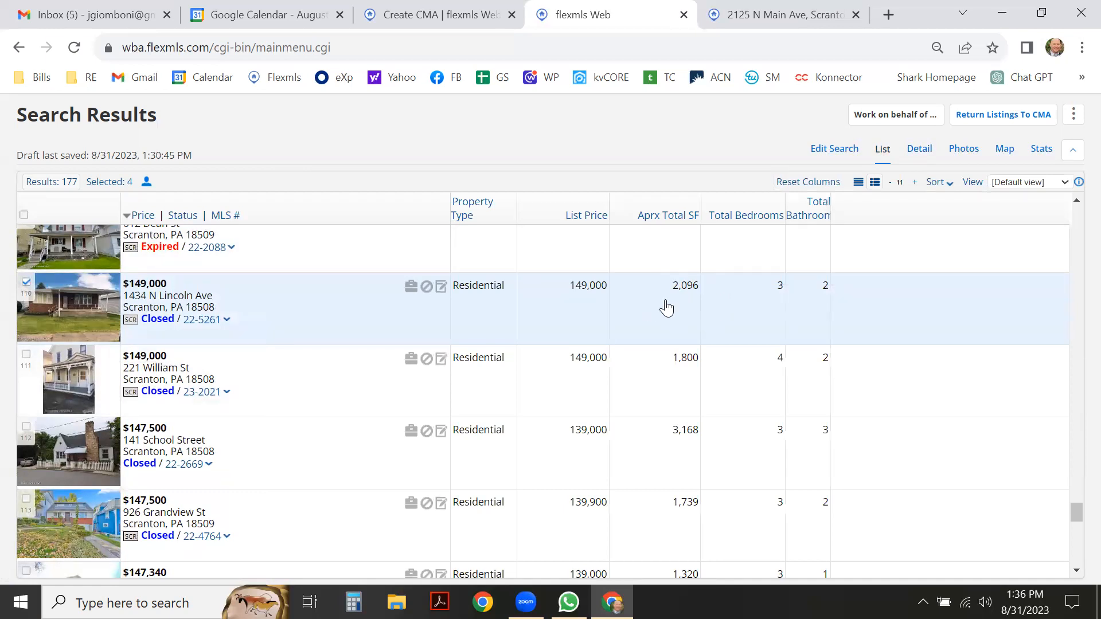
{"action": "scroll", "coordinate": [237, 338], "scroll_direction": "down", "scroll_amount": 1}
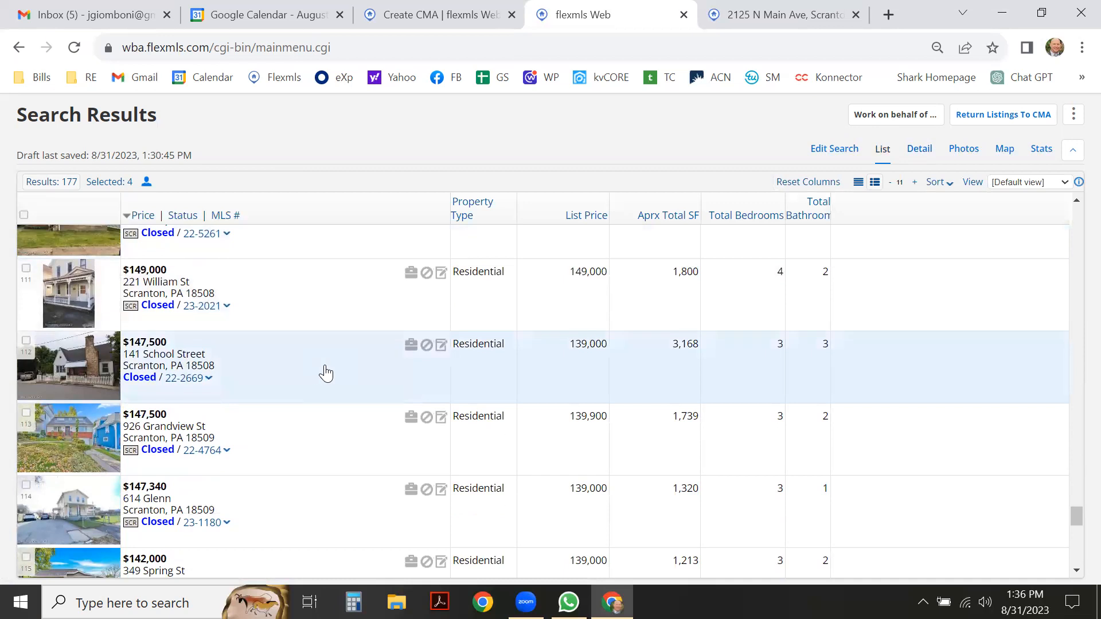
{"action": "left_click", "coordinate": [920, 150]}
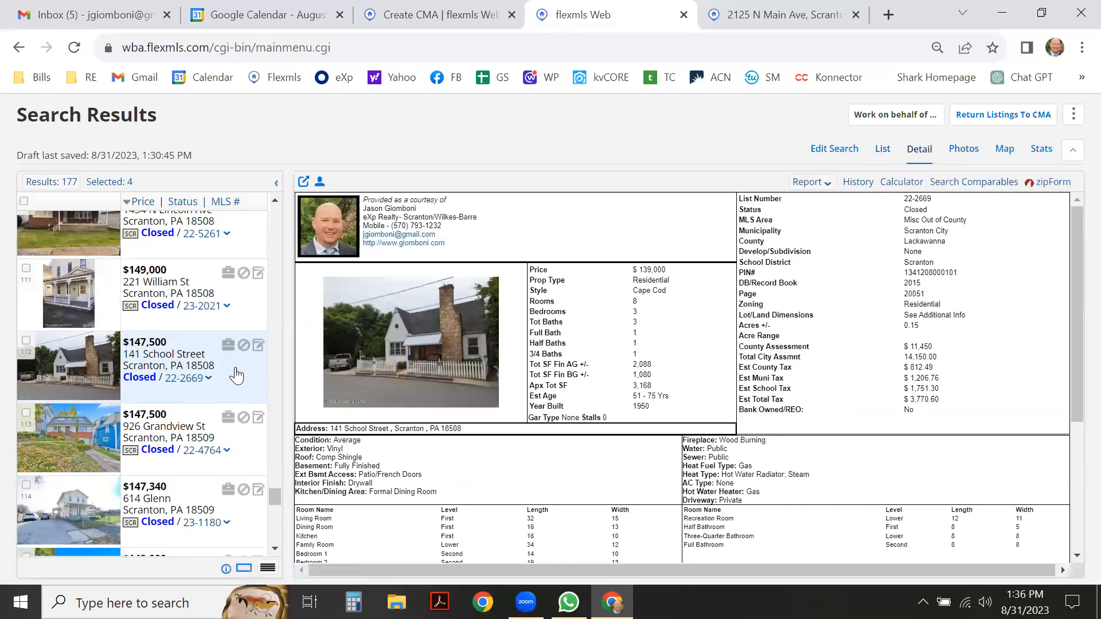
{"action": "scroll", "coordinate": [192, 402], "scroll_direction": "down", "scroll_amount": 1}
{"action": "scroll", "coordinate": [192, 402], "scroll_direction": "down", "scroll_amount": 1}
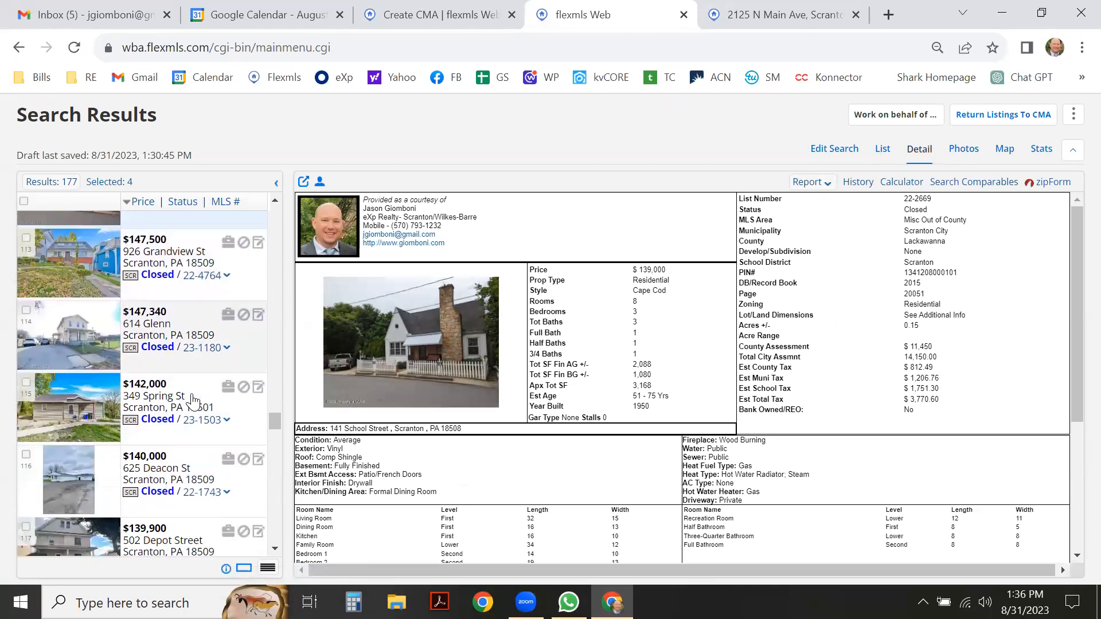
{"action": "left_click", "coordinate": [238, 415]}
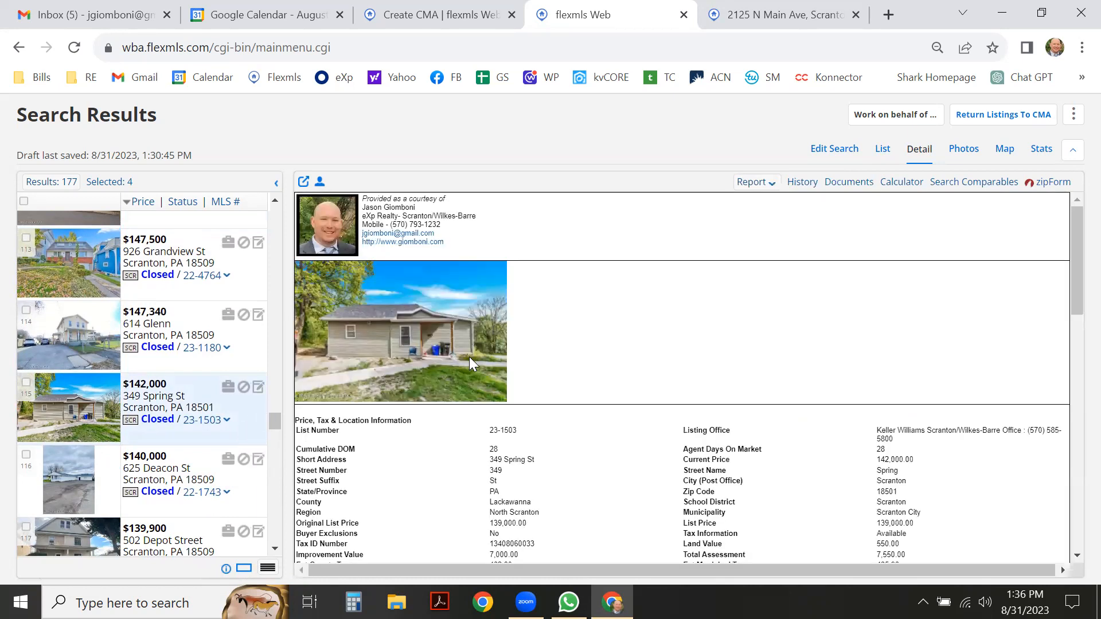
{"action": "scroll", "coordinate": [470, 364], "scroll_direction": "down", "scroll_amount": 1}
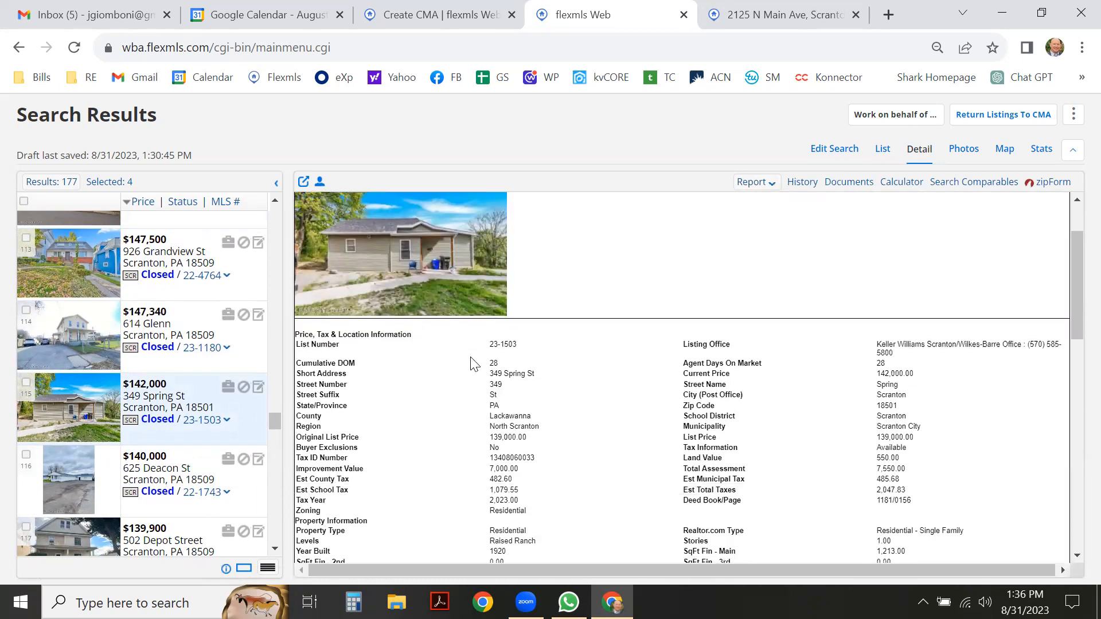
{"action": "scroll", "coordinate": [474, 364], "scroll_direction": "down", "scroll_amount": 1}
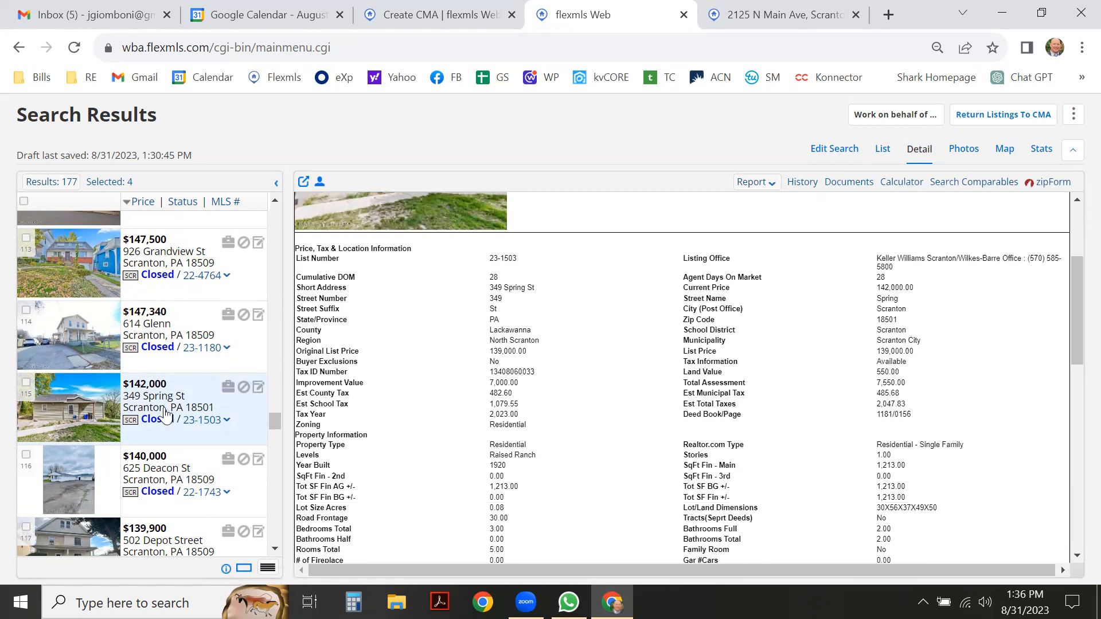
{"action": "left_click", "coordinate": [26, 383]}
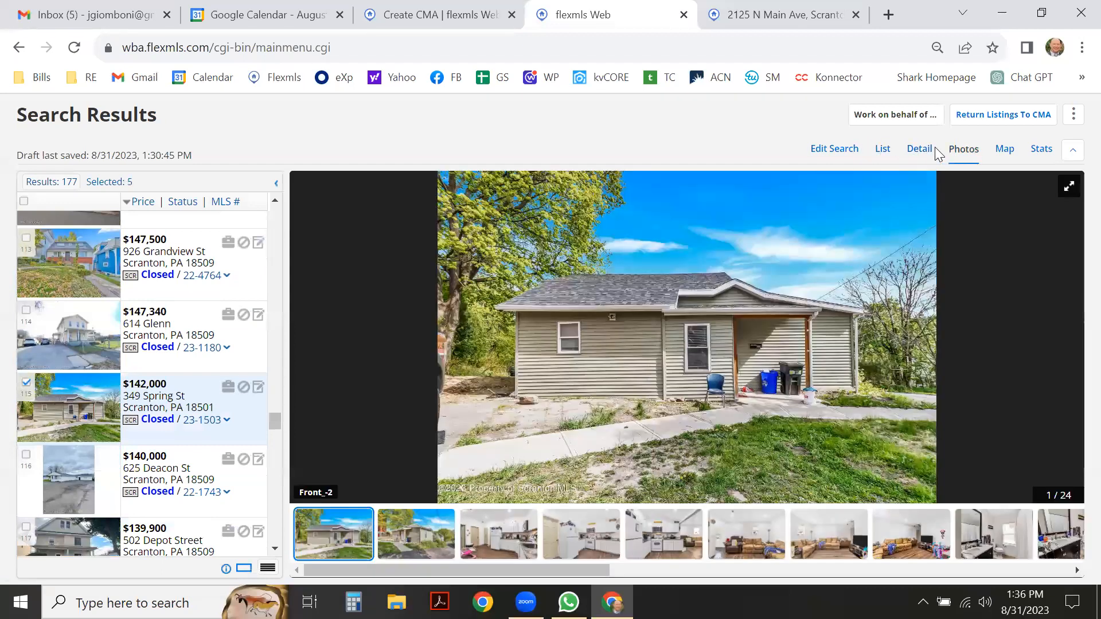
{"action": "left_click", "coordinate": [918, 151]}
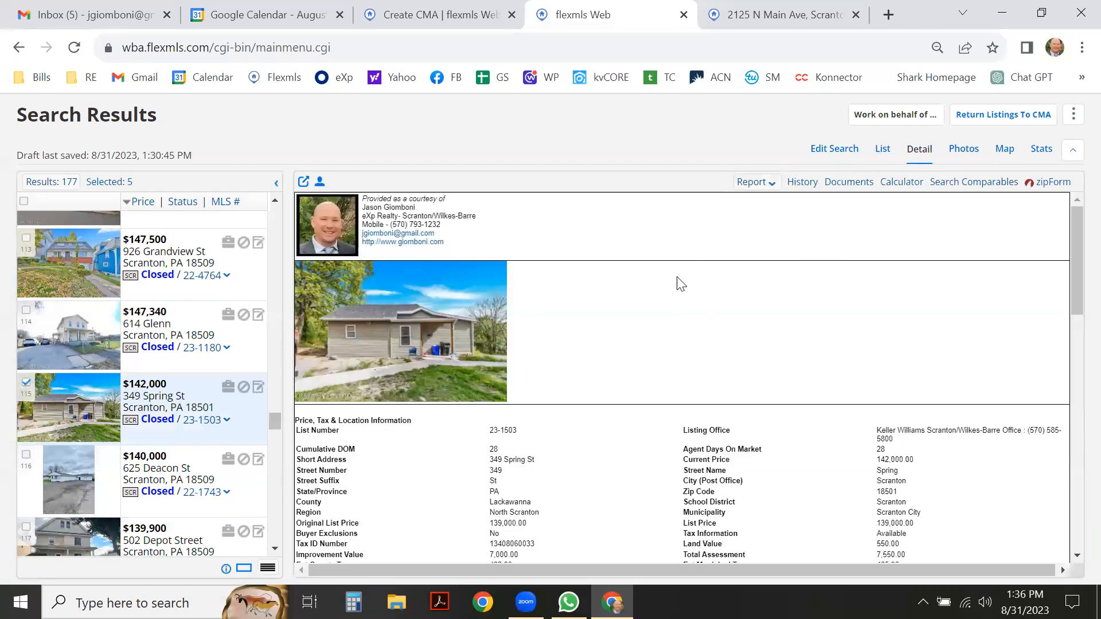
{"action": "scroll", "coordinate": [677, 277], "scroll_direction": "down", "scroll_amount": 3}
{"action": "scroll", "coordinate": [677, 293], "scroll_direction": "down", "scroll_amount": 2}
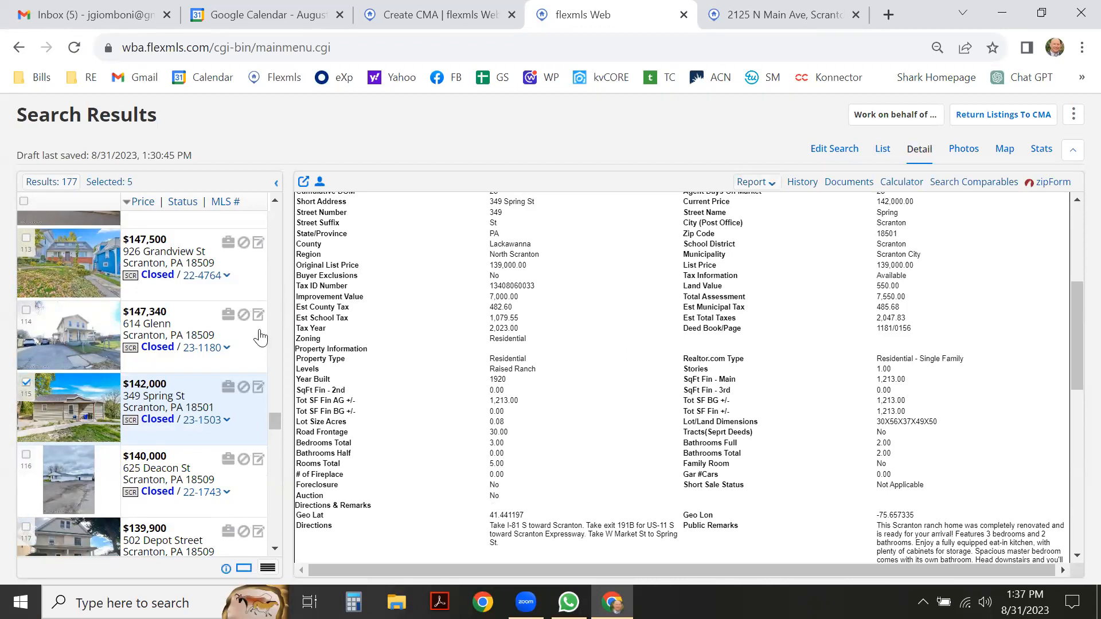
Scroll far down the price-sorted comps toward the lower-priced closed sales.
{"action": "scroll", "coordinate": [253, 334], "scroll_direction": "down", "scroll_amount": 1}
{"action": "scroll", "coordinate": [215, 373], "scroll_direction": "down", "scroll_amount": 3}
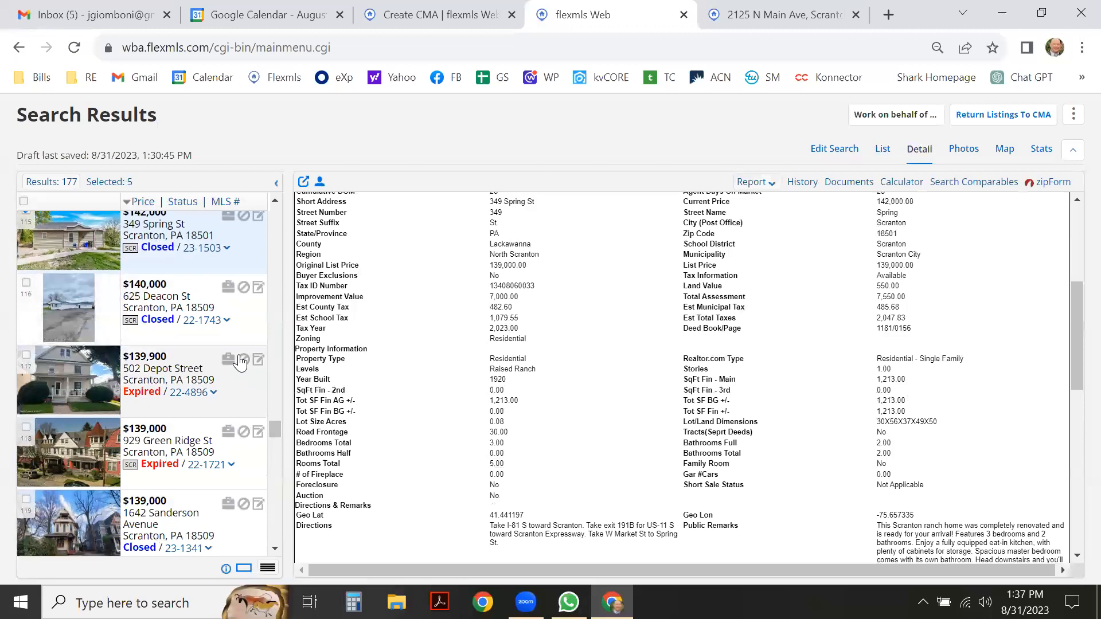
{"action": "scroll", "coordinate": [220, 325], "scroll_direction": "down", "scroll_amount": 4}
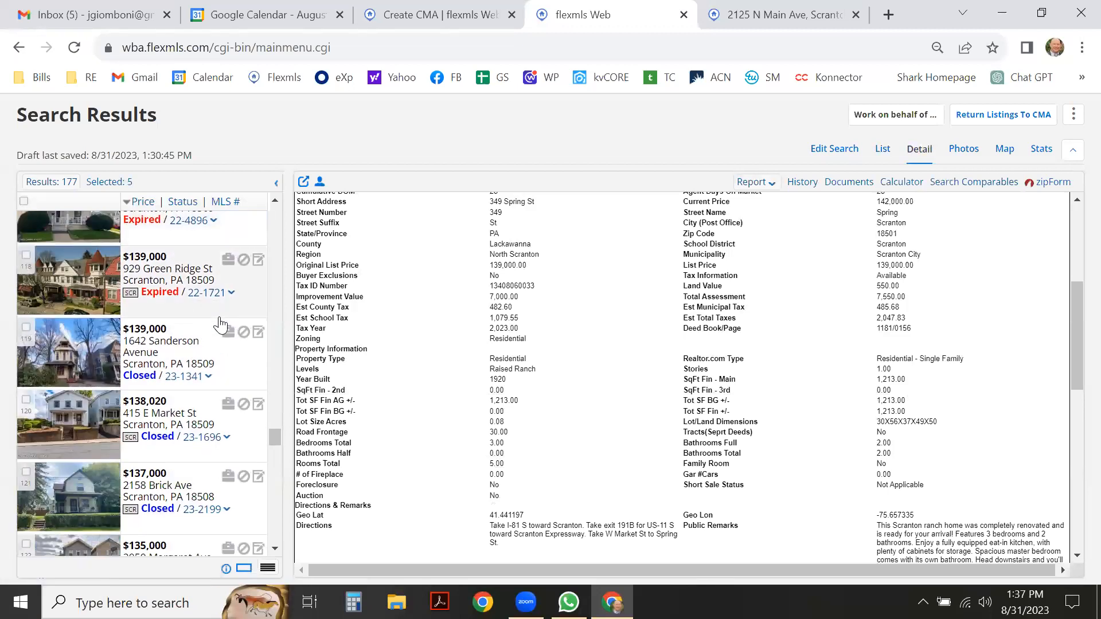
{"action": "scroll", "coordinate": [220, 325], "scroll_direction": "down", "scroll_amount": 6}
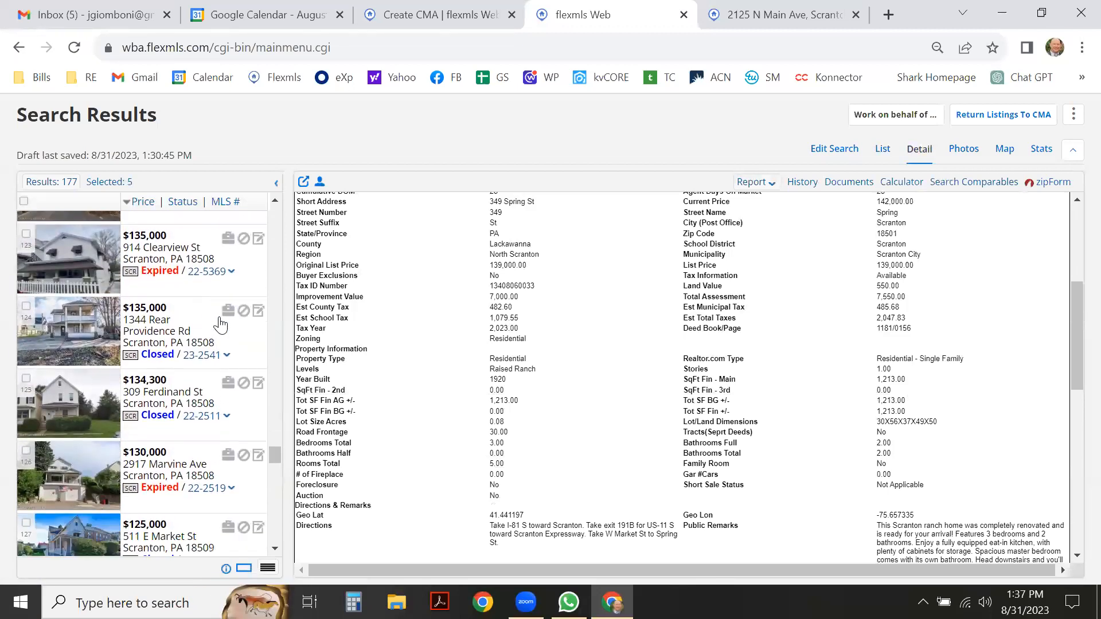
{"action": "scroll", "coordinate": [220, 324], "scroll_direction": "down", "scroll_amount": 3}
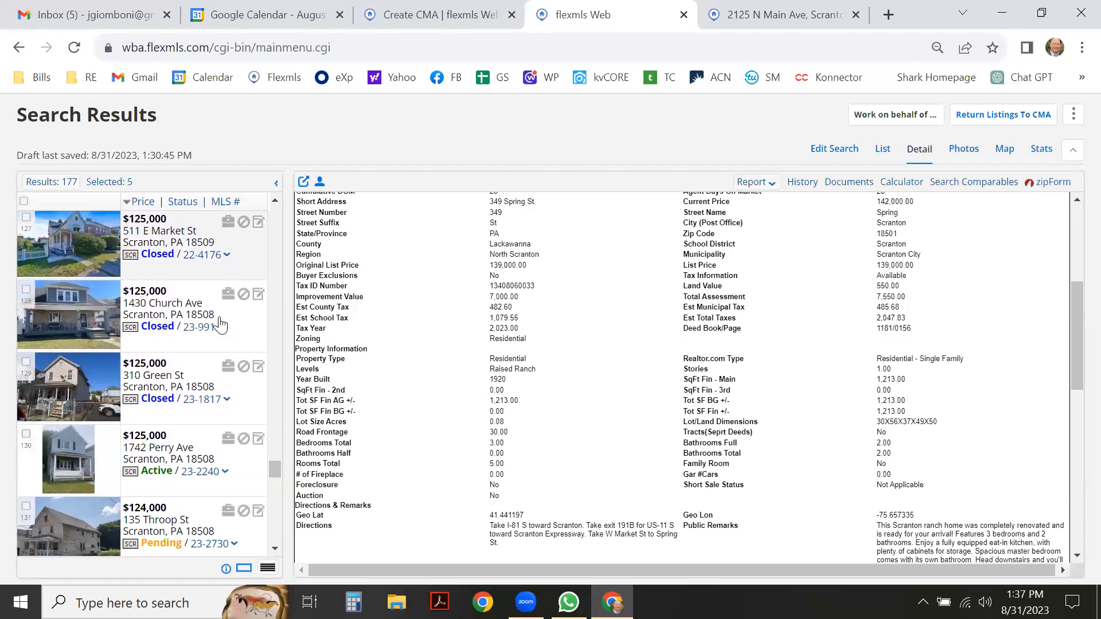
{"action": "scroll", "coordinate": [221, 330], "scroll_direction": "down", "scroll_amount": 4}
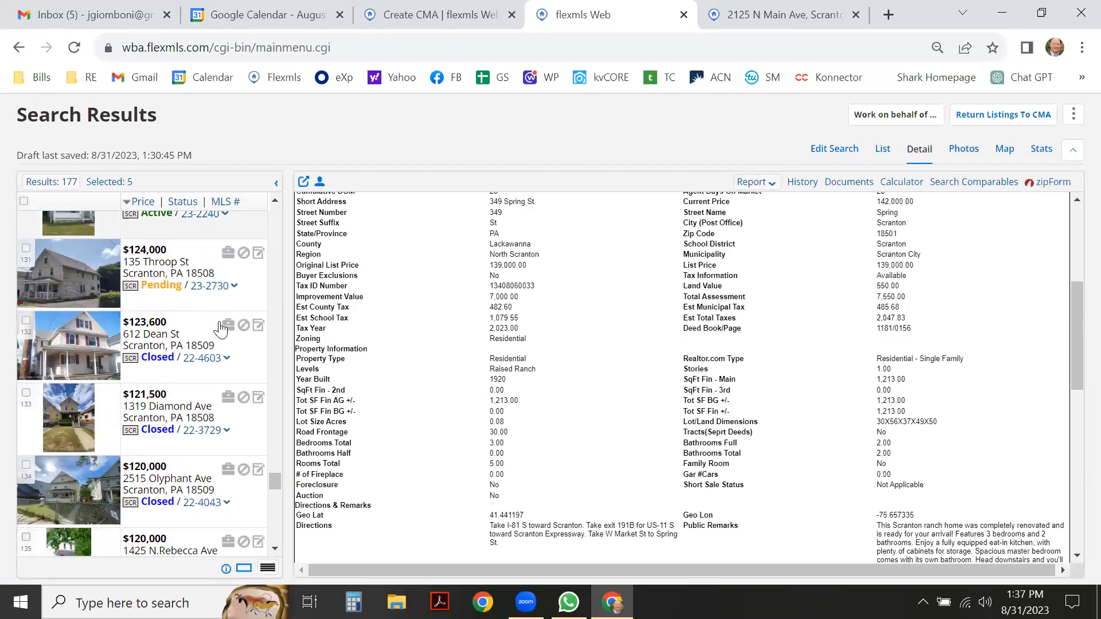
{"action": "scroll", "coordinate": [220, 330], "scroll_direction": "down", "scroll_amount": 4}
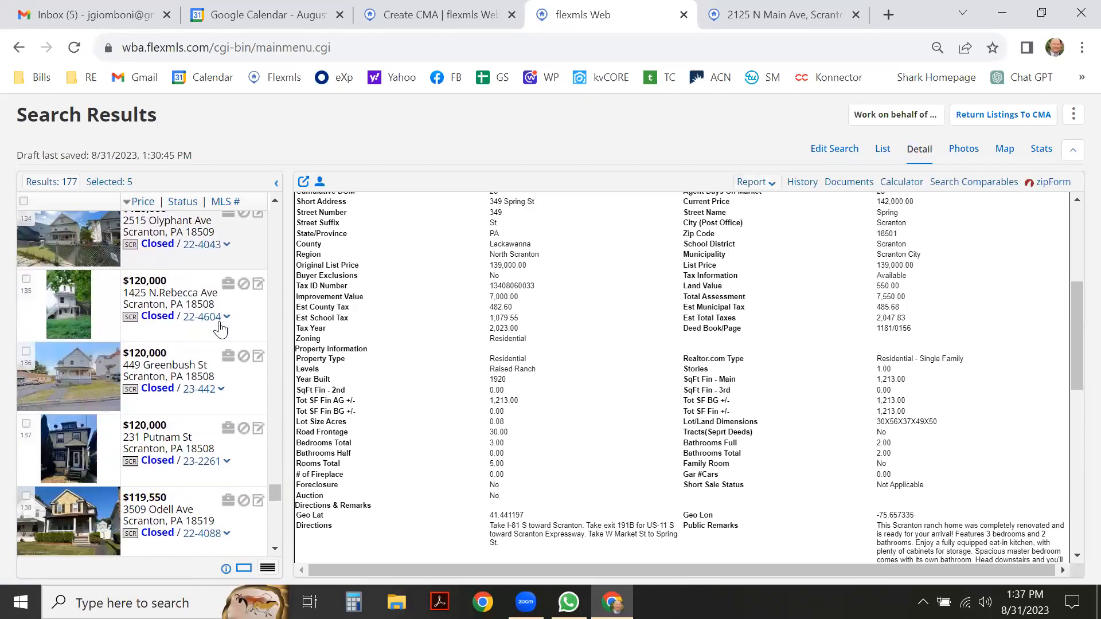
{"action": "scroll", "coordinate": [220, 330], "scroll_direction": "down", "scroll_amount": 2}
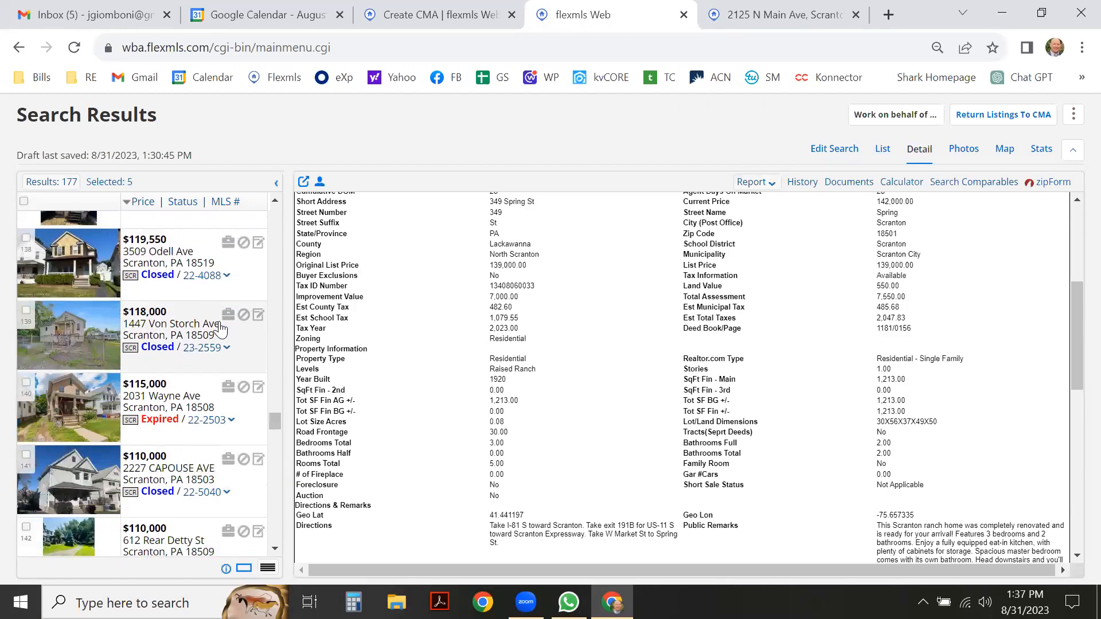
{"action": "scroll", "coordinate": [220, 330], "scroll_direction": "down", "scroll_amount": 1}
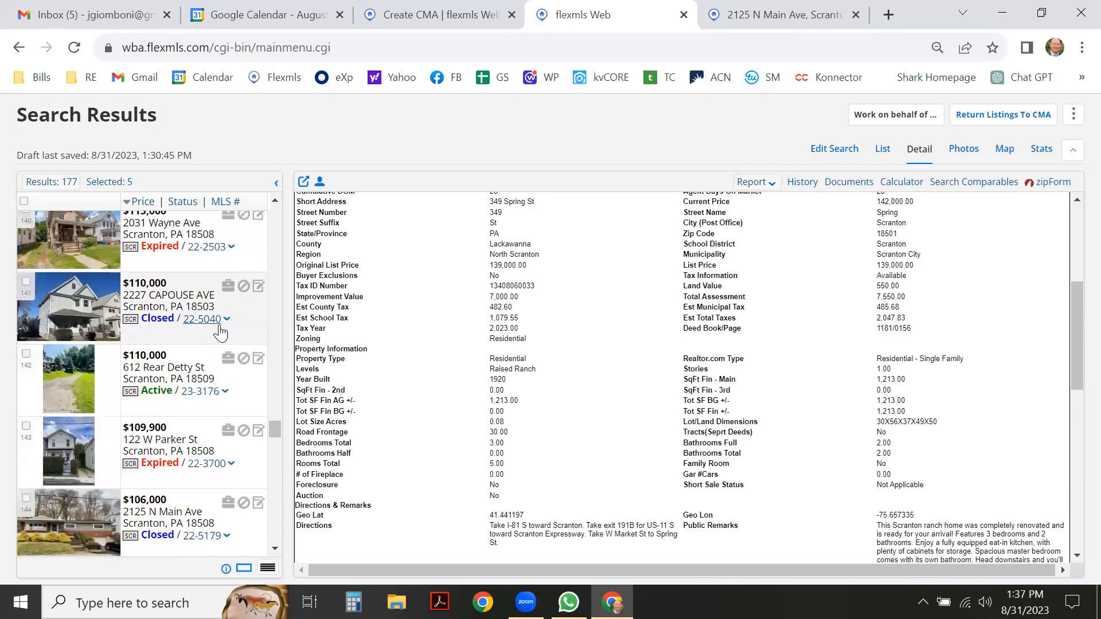
{"action": "scroll", "coordinate": [220, 331], "scroll_direction": "down", "scroll_amount": 1}
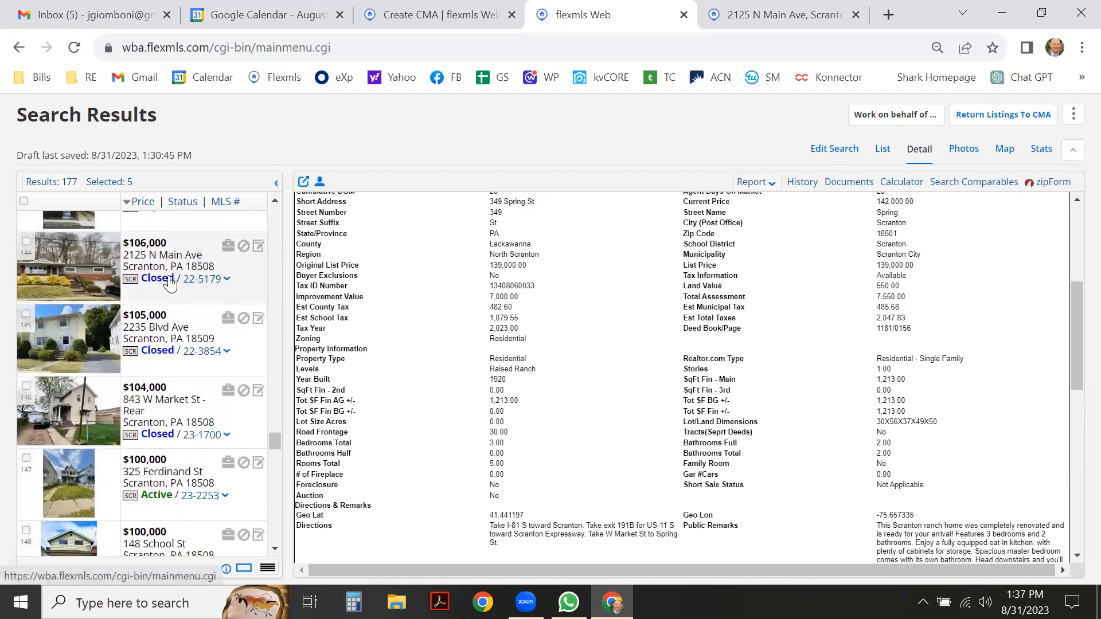
{"action": "scroll", "coordinate": [184, 295], "scroll_direction": "down", "scroll_amount": 4}
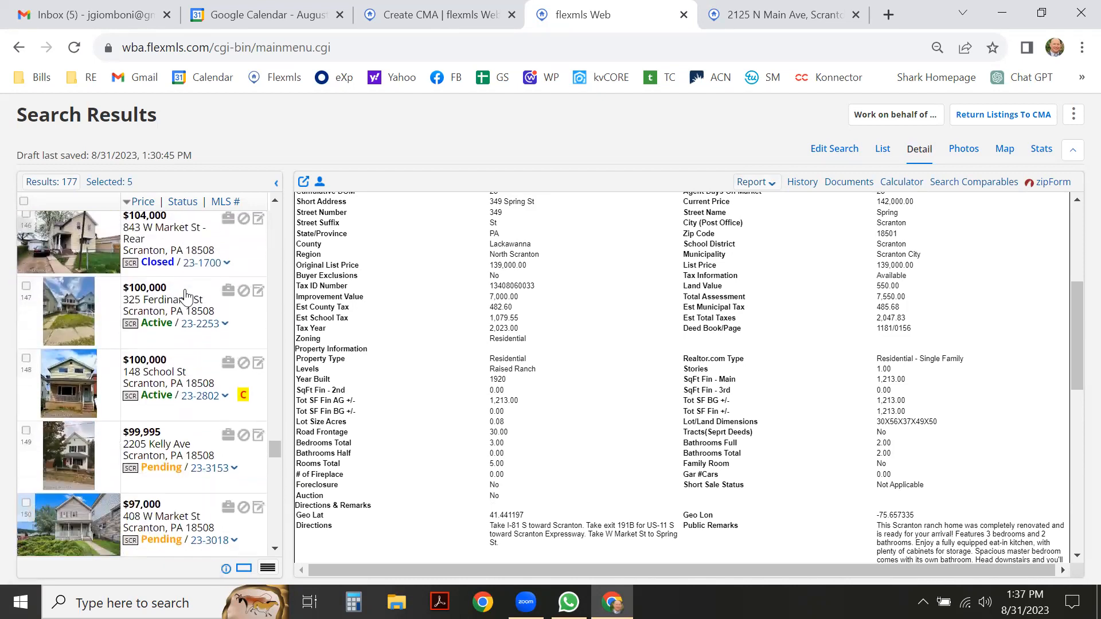
{"action": "scroll", "coordinate": [184, 295], "scroll_direction": "down", "scroll_amount": 4}
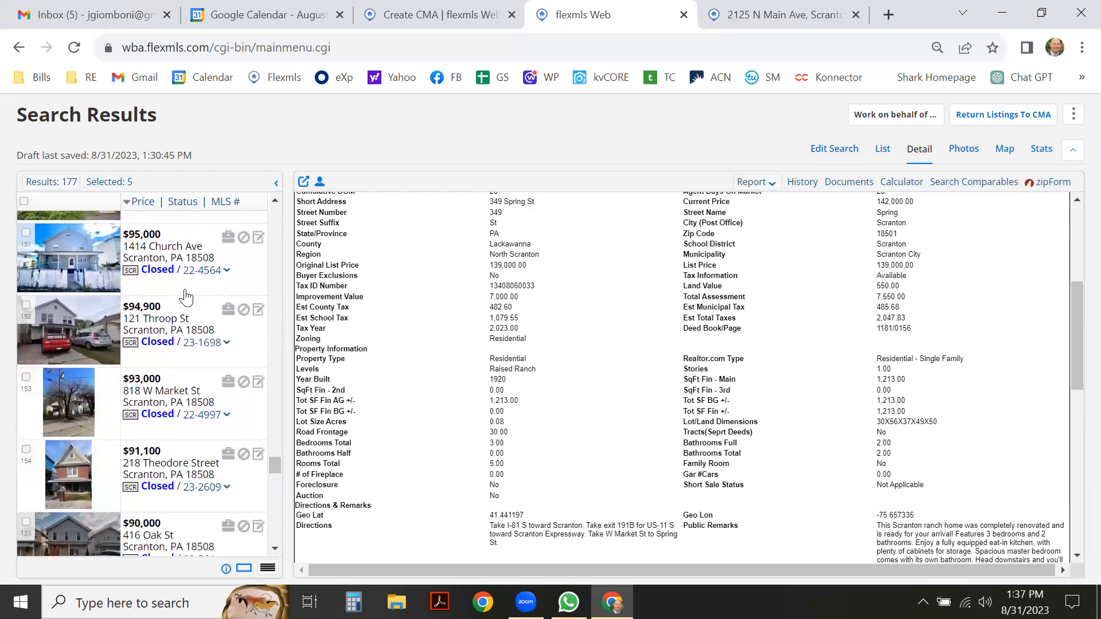
{"action": "scroll", "coordinate": [191, 294], "scroll_direction": "down", "scroll_amount": 1}
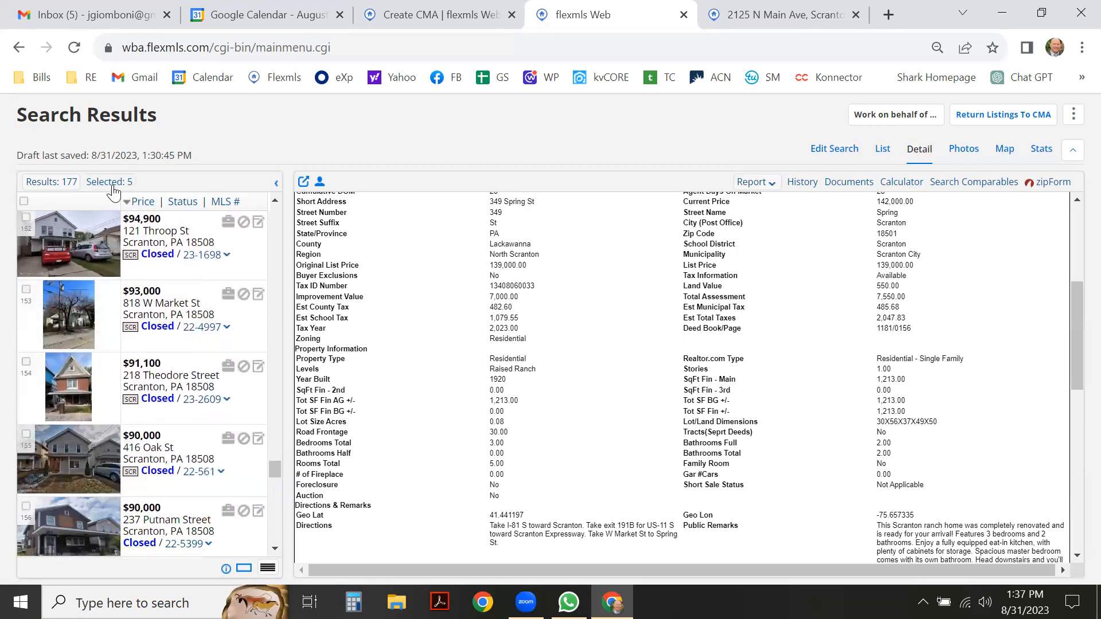
{"action": "scroll", "coordinate": [214, 315], "scroll_direction": "down", "scroll_amount": 2}
{"action": "scroll", "coordinate": [213, 315], "scroll_direction": "down", "scroll_amount": 4}
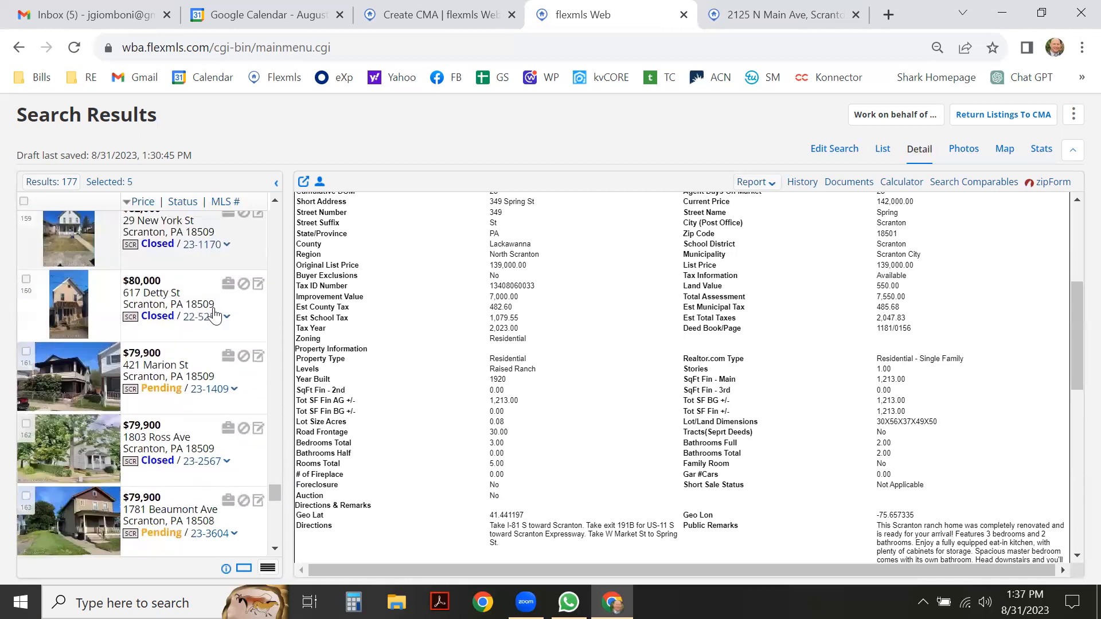
{"action": "scroll", "coordinate": [214, 314], "scroll_direction": "down", "scroll_amount": 5}
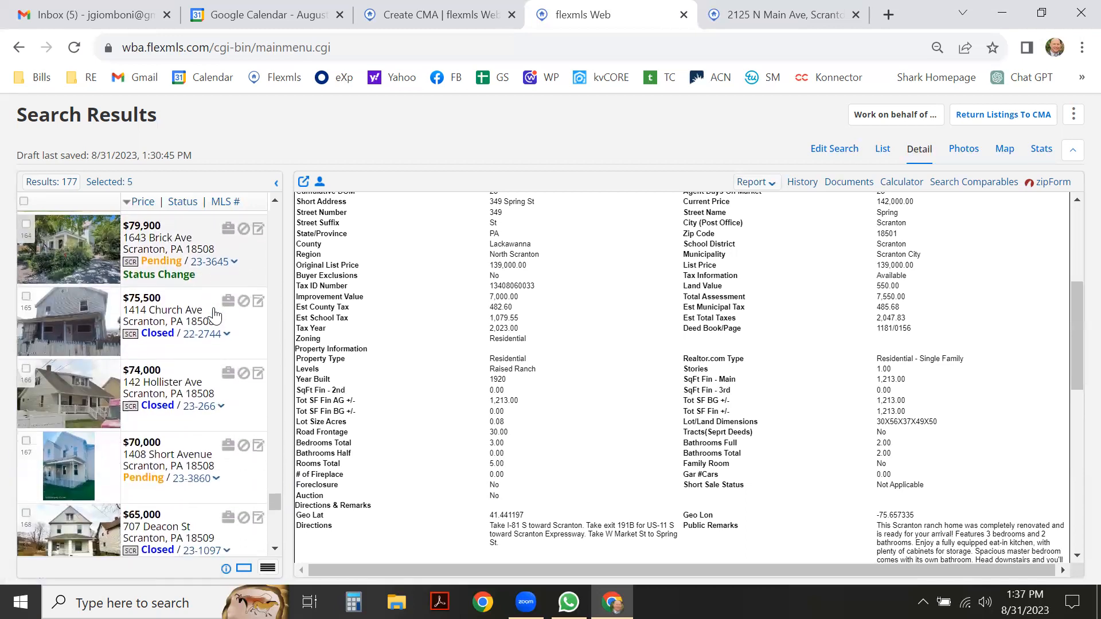
{"action": "scroll", "coordinate": [215, 315], "scroll_direction": "down", "scroll_amount": 1}
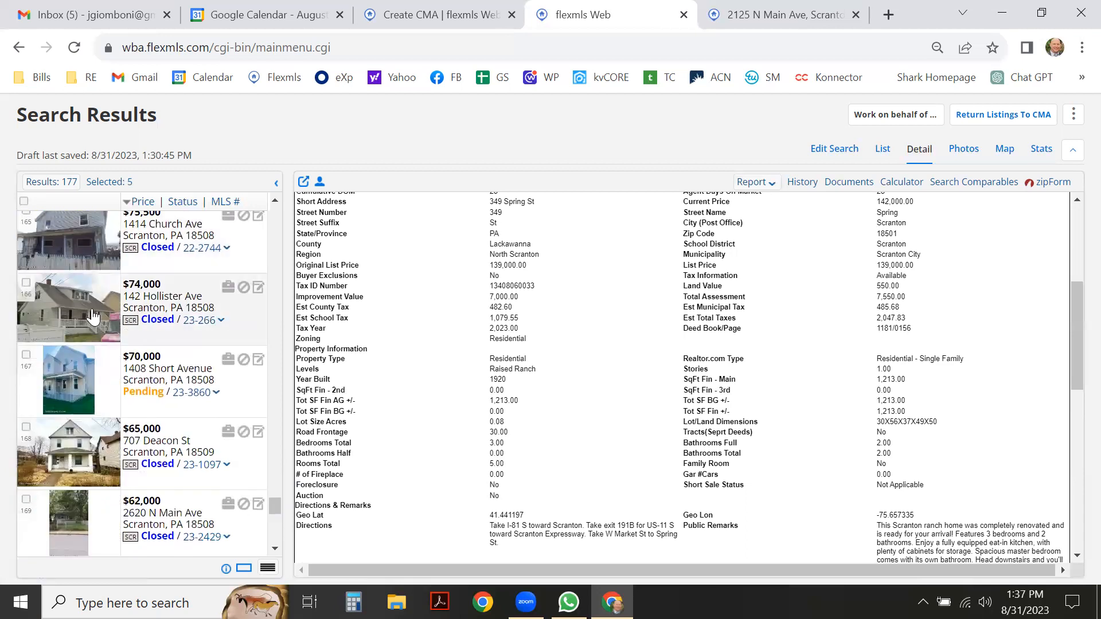
{"action": "left_click", "coordinate": [236, 343]}
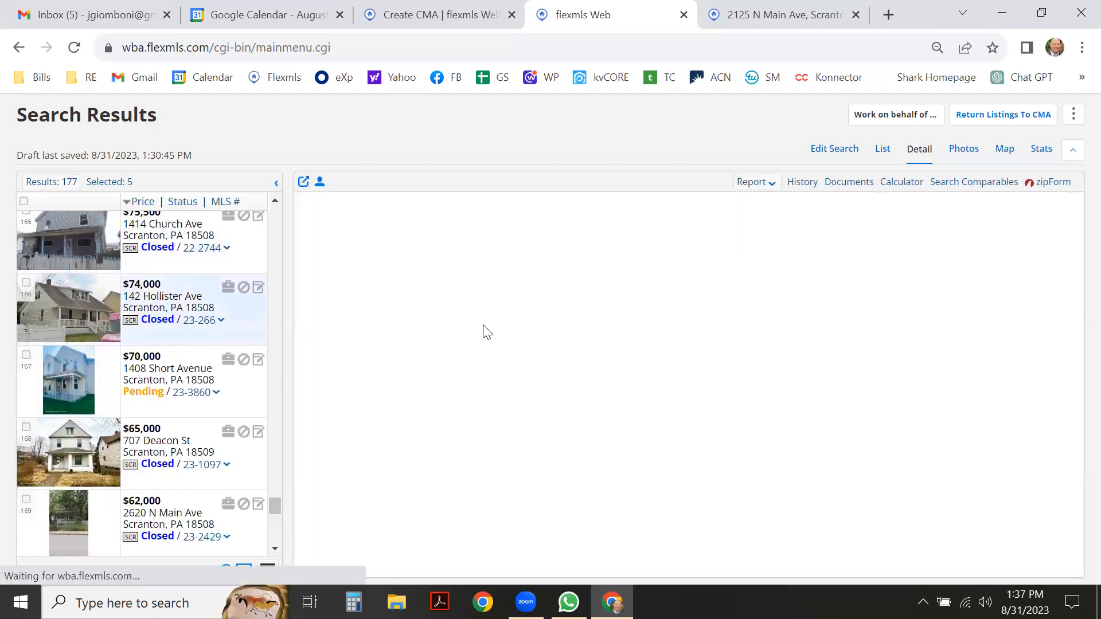
{"action": "scroll", "coordinate": [596, 316], "scroll_direction": "down", "scroll_amount": 4}
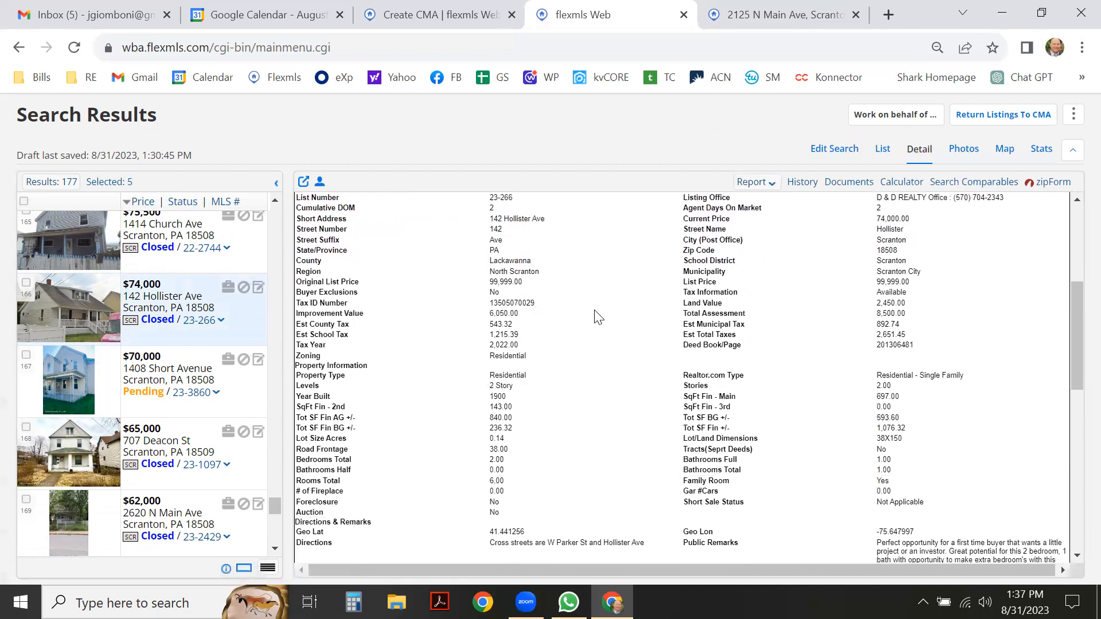
{"action": "scroll", "coordinate": [228, 310], "scroll_direction": "down", "scroll_amount": 5}
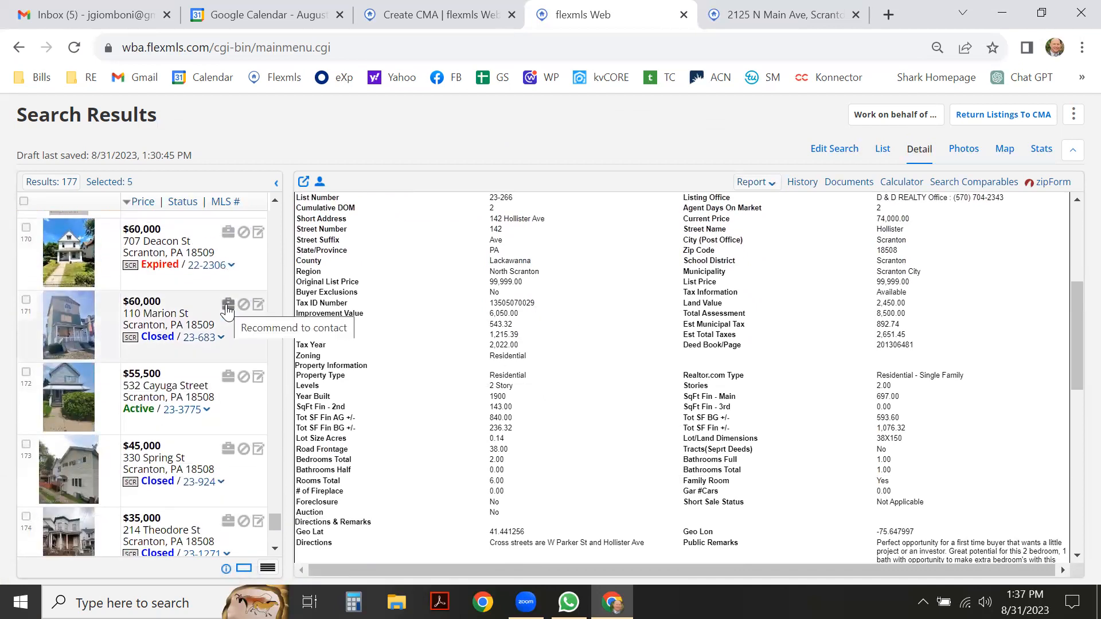
{"action": "scroll", "coordinate": [201, 321], "scroll_direction": "down", "scroll_amount": 3}
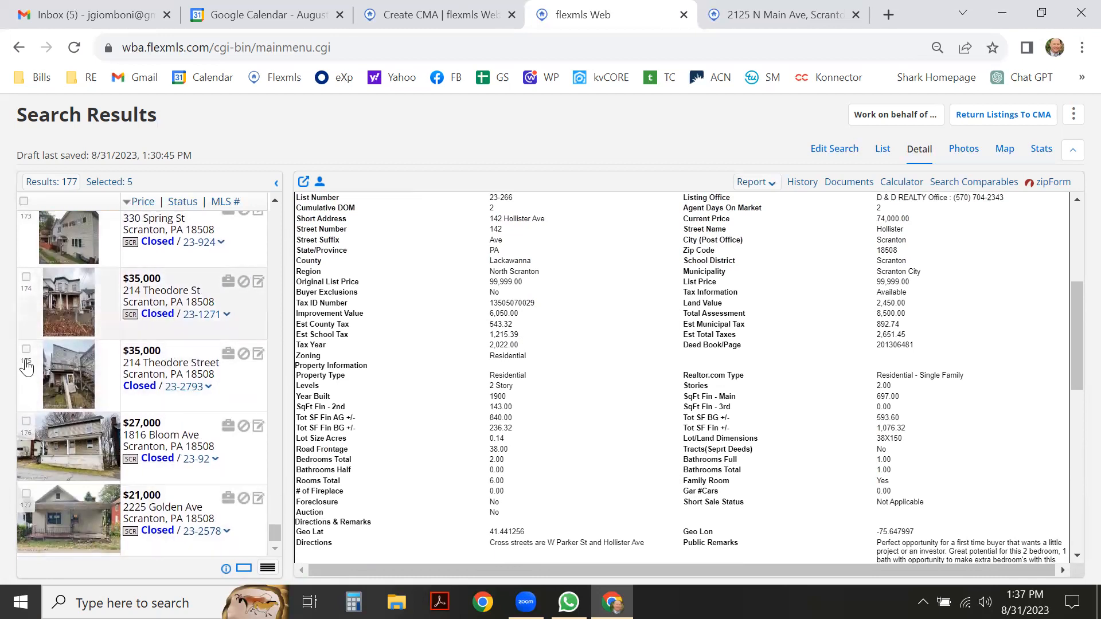
{"action": "left_click", "coordinate": [982, 116]}
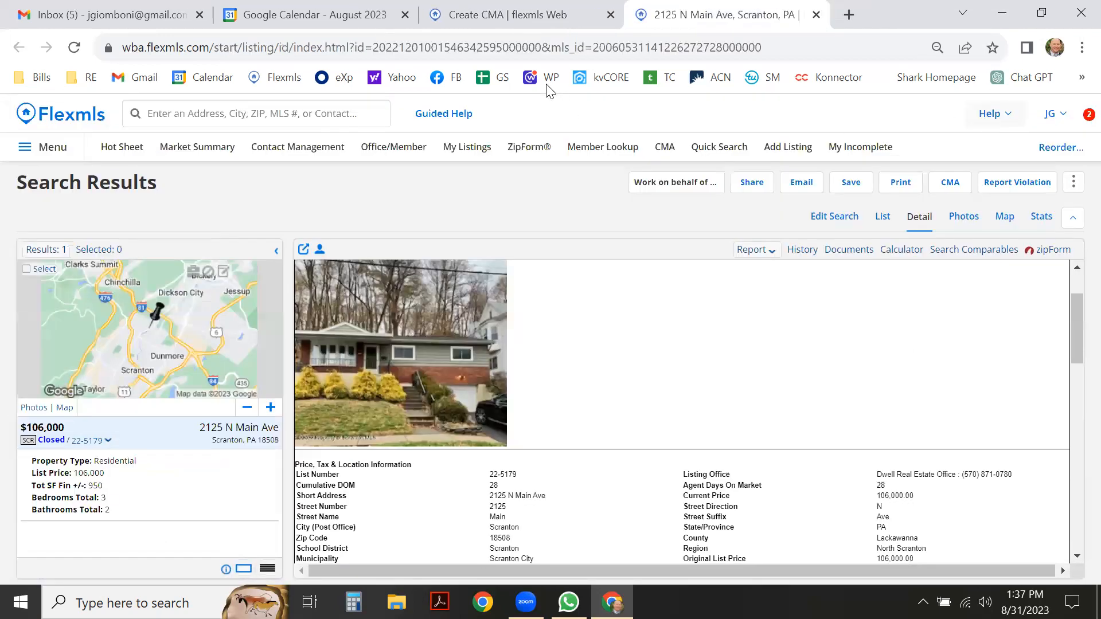
{"action": "left_click", "coordinate": [485, 14]}
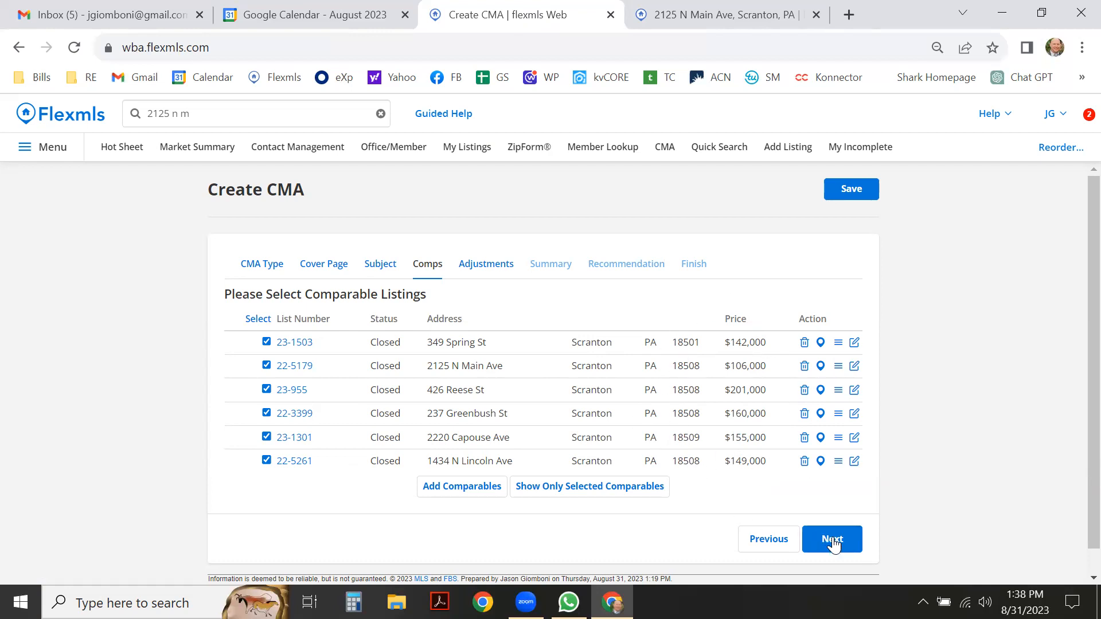
Add more comparables using the '1 - Residential' quick search, opened in a new tab.
{"action": "left_click", "coordinate": [463, 491]}
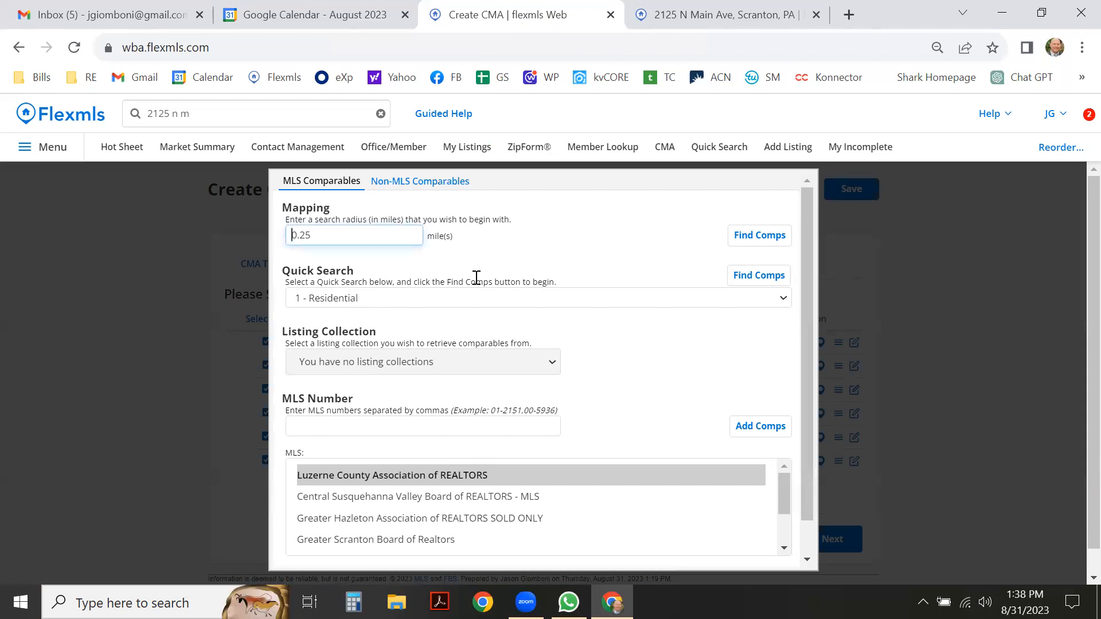
{"action": "left_click", "coordinate": [744, 281]}
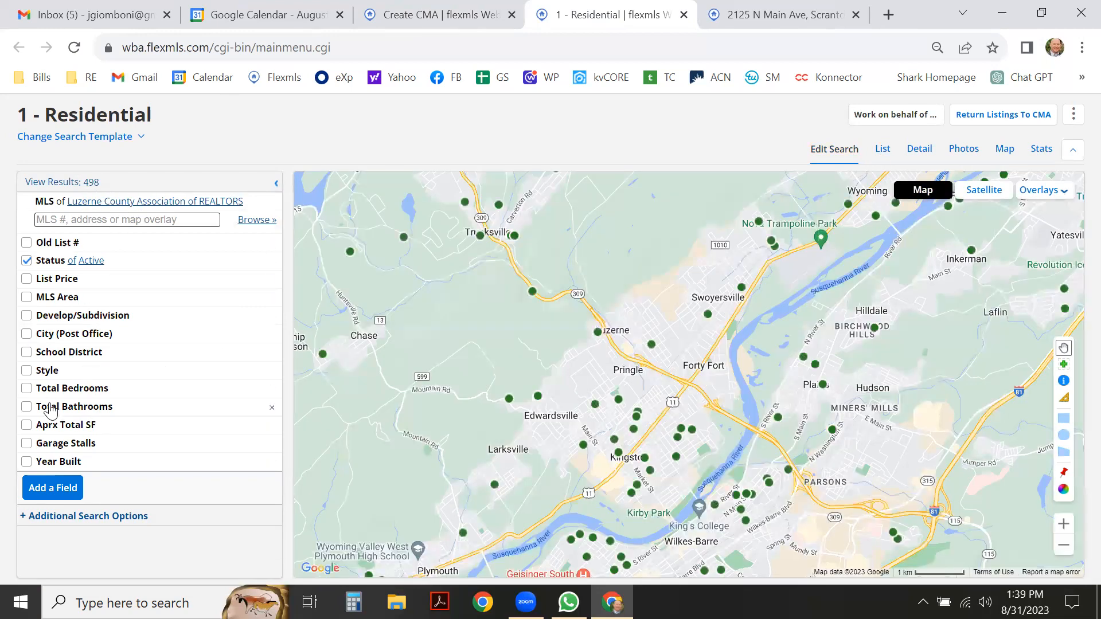
Require at least 3 bedrooms and 2 bathrooms in the Residential search.
{"action": "left_click", "coordinate": [58, 388]}
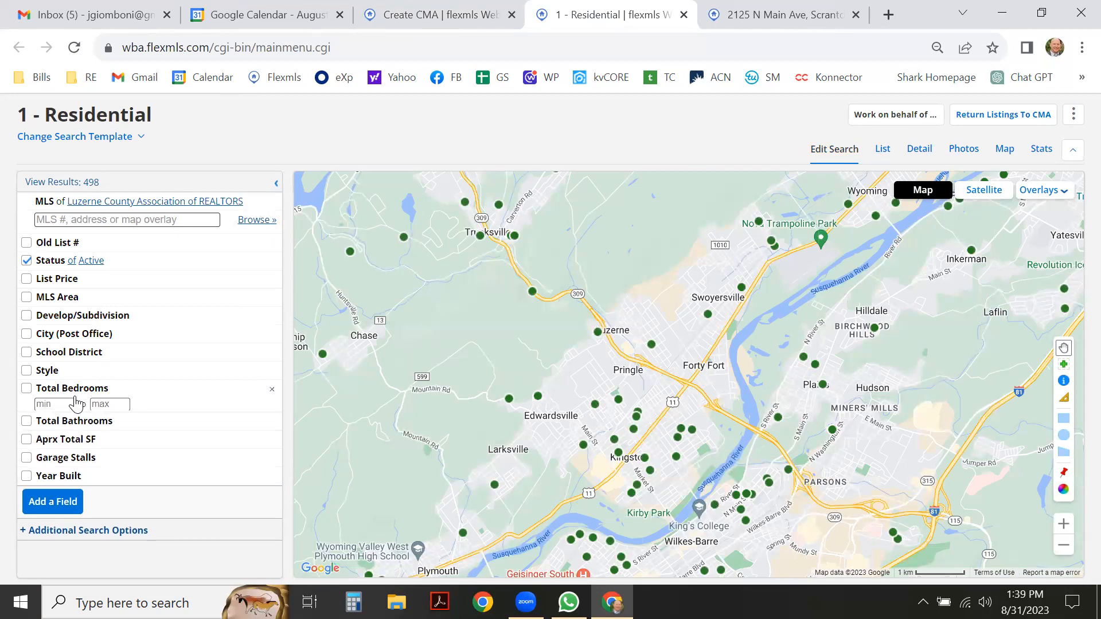
{"action": "type", "text": "3"}
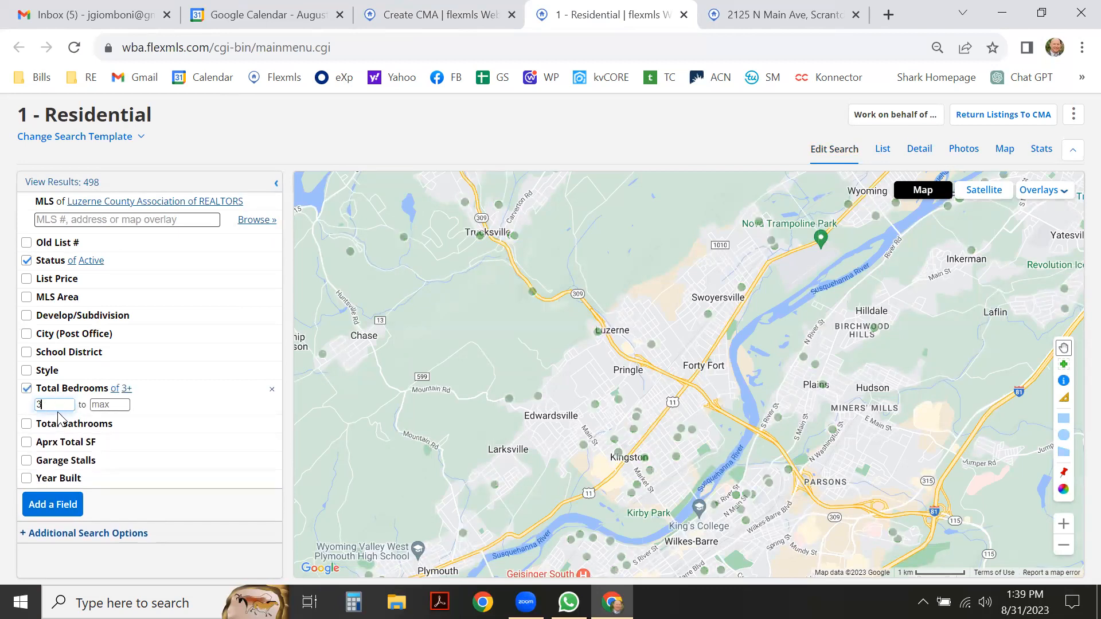
{"action": "left_click", "coordinate": [60, 424]}
{"action": "type", "text": "2"}
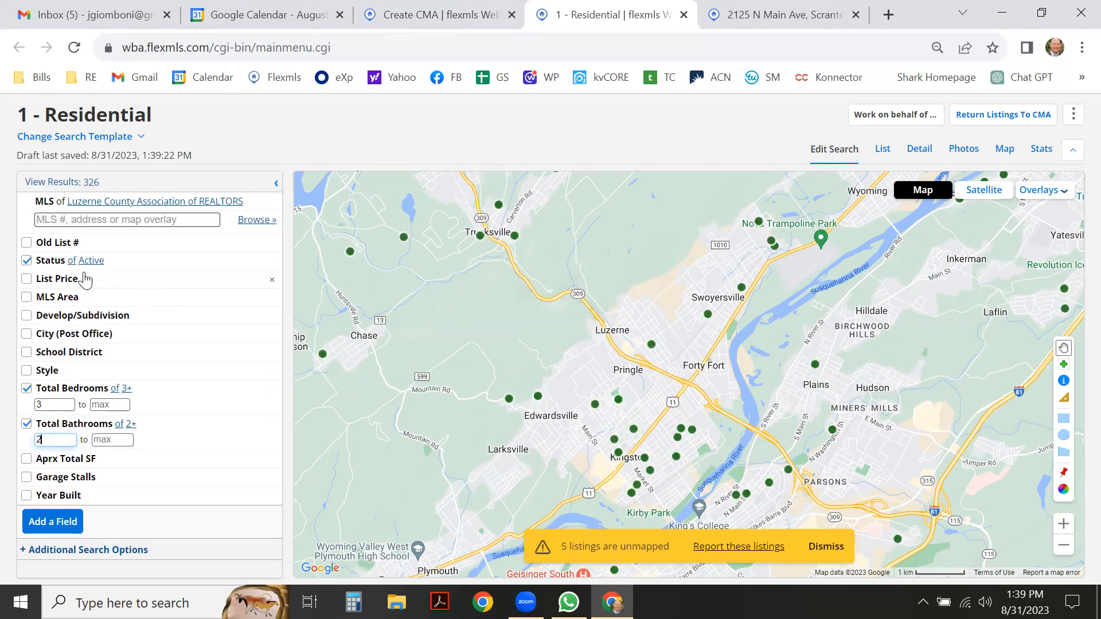
Switch the search's MLS to Greater Scranton Board of Realtors.
{"action": "left_click", "coordinate": [127, 202]}
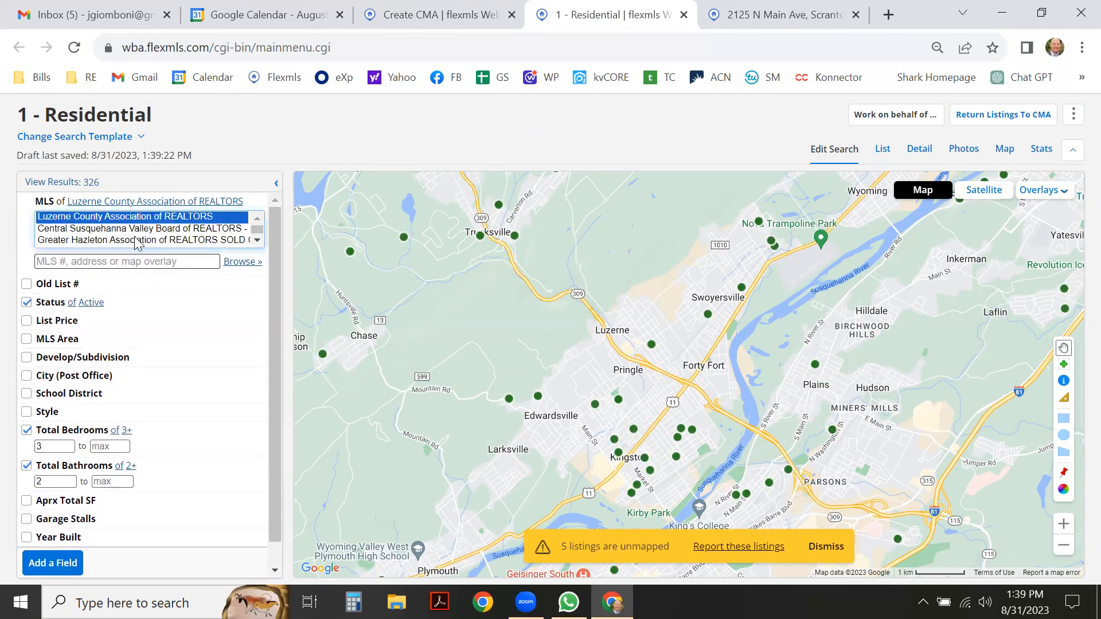
{"action": "scroll", "coordinate": [257, 241], "scroll_direction": "down", "scroll_amount": 1}
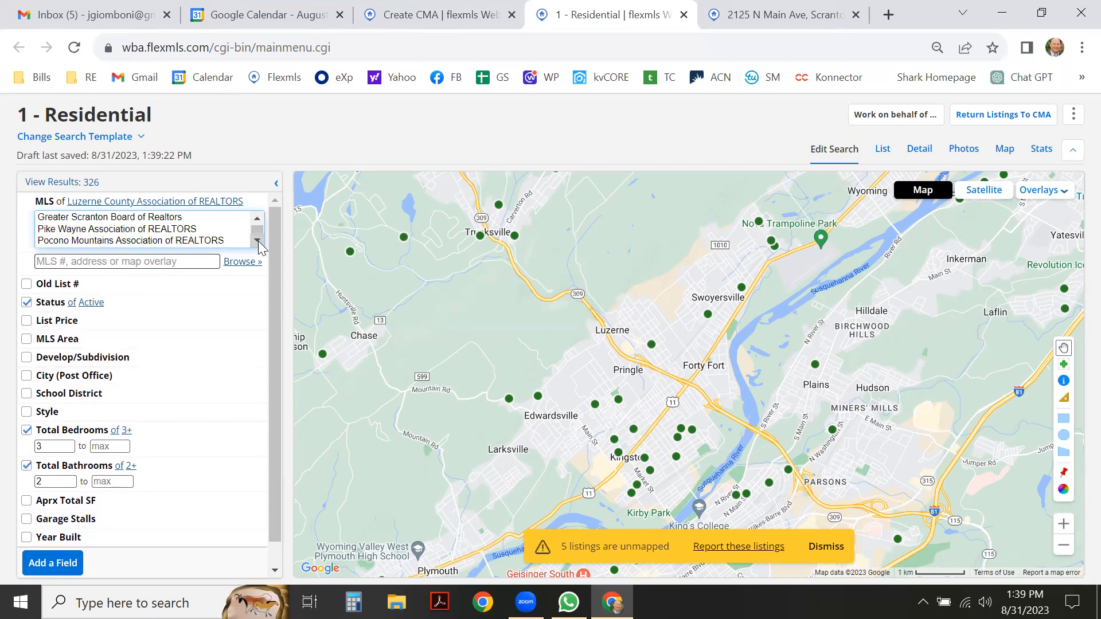
{"action": "left_click", "coordinate": [202, 219]}
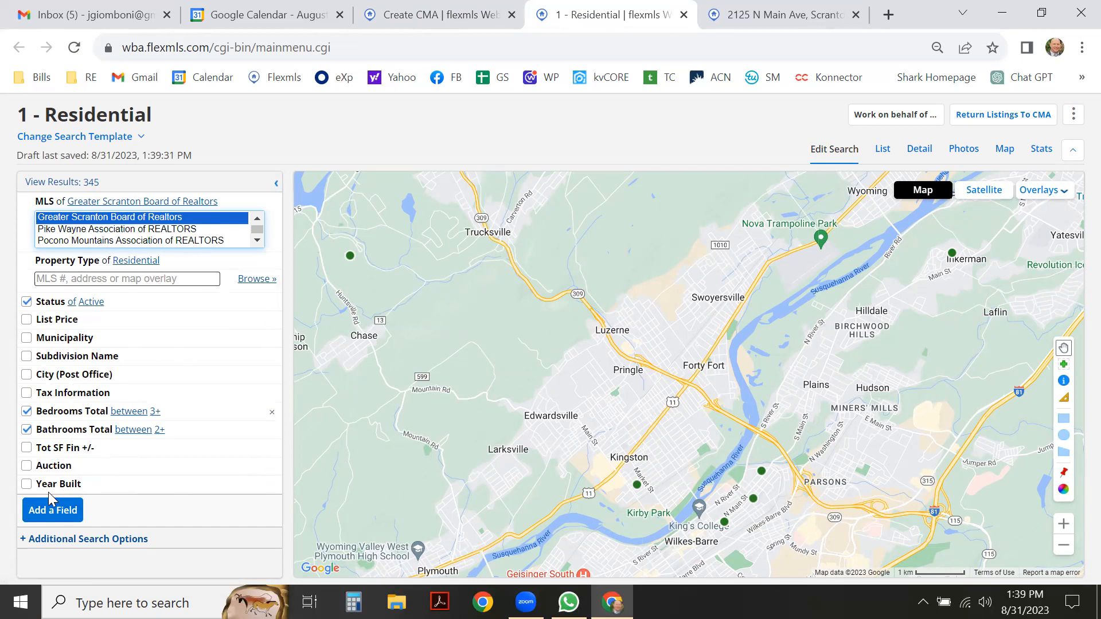
{"action": "left_click", "coordinate": [51, 519]}
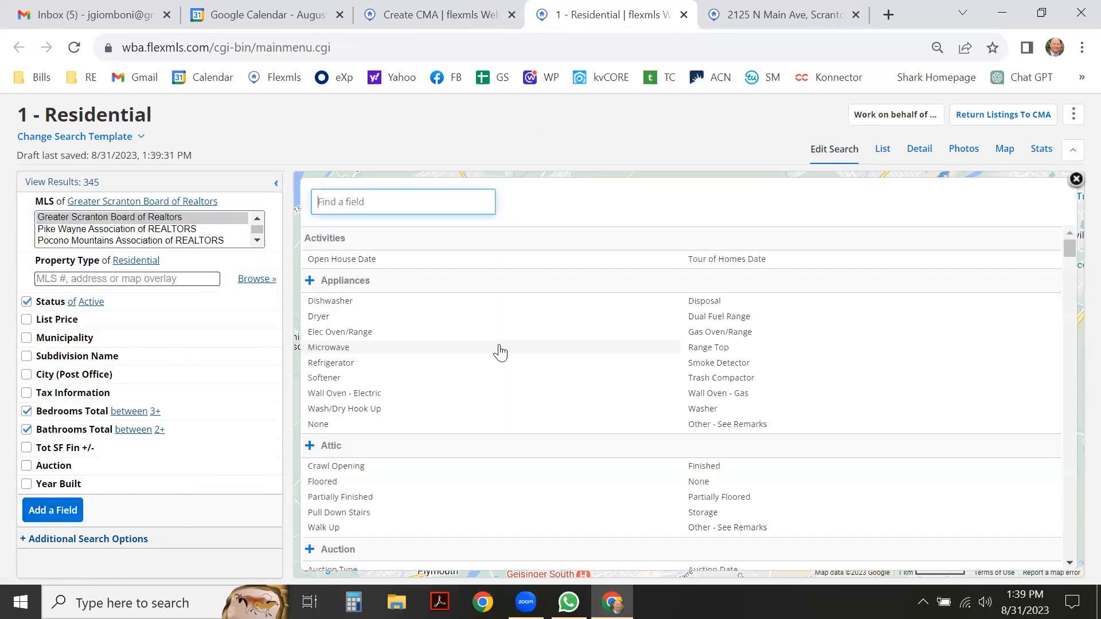
Add a Ranch style filter and view the 42 matching listings as a list.
{"action": "left_click_drag", "start_coordinate": [1071, 248], "coordinate": [1065, 568]}
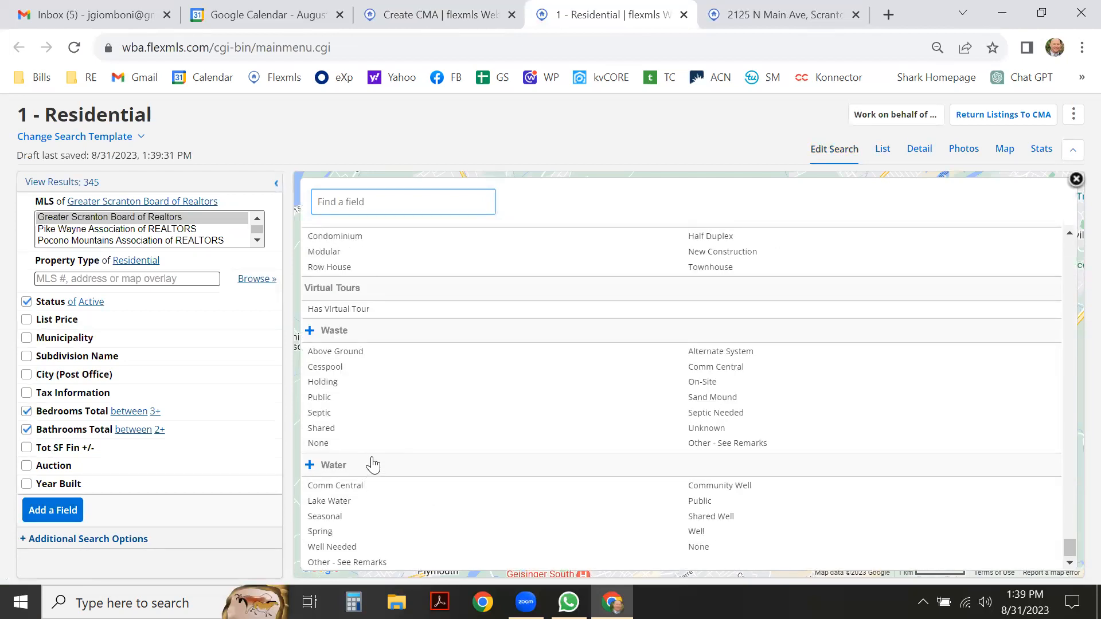
{"action": "scroll", "coordinate": [379, 454], "scroll_direction": "up", "scroll_amount": 3}
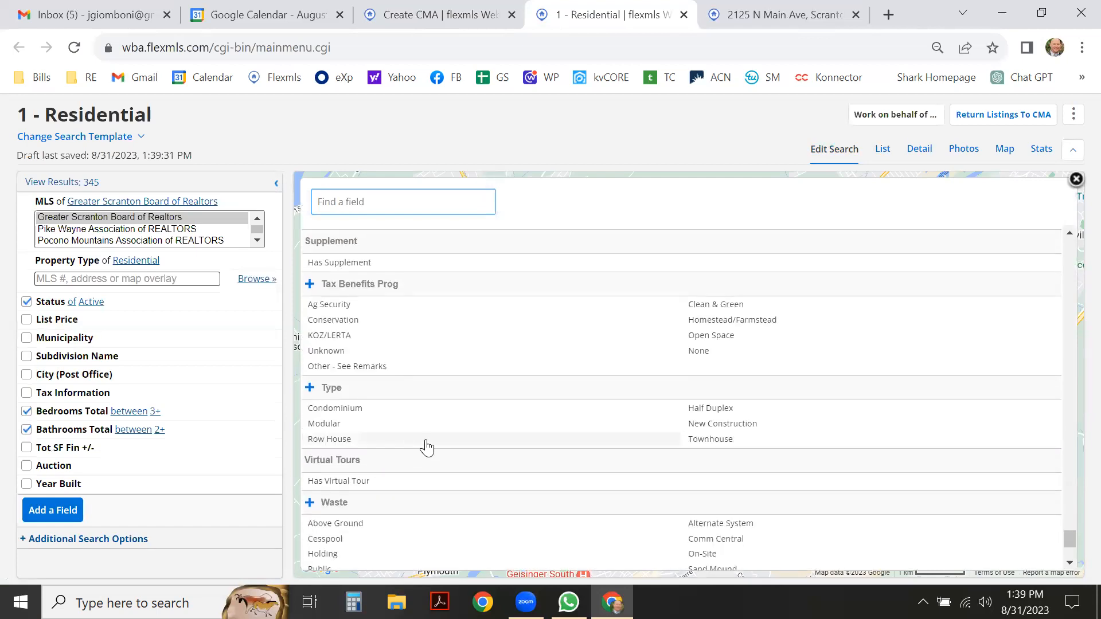
{"action": "scroll", "coordinate": [425, 446], "scroll_direction": "up", "scroll_amount": 5}
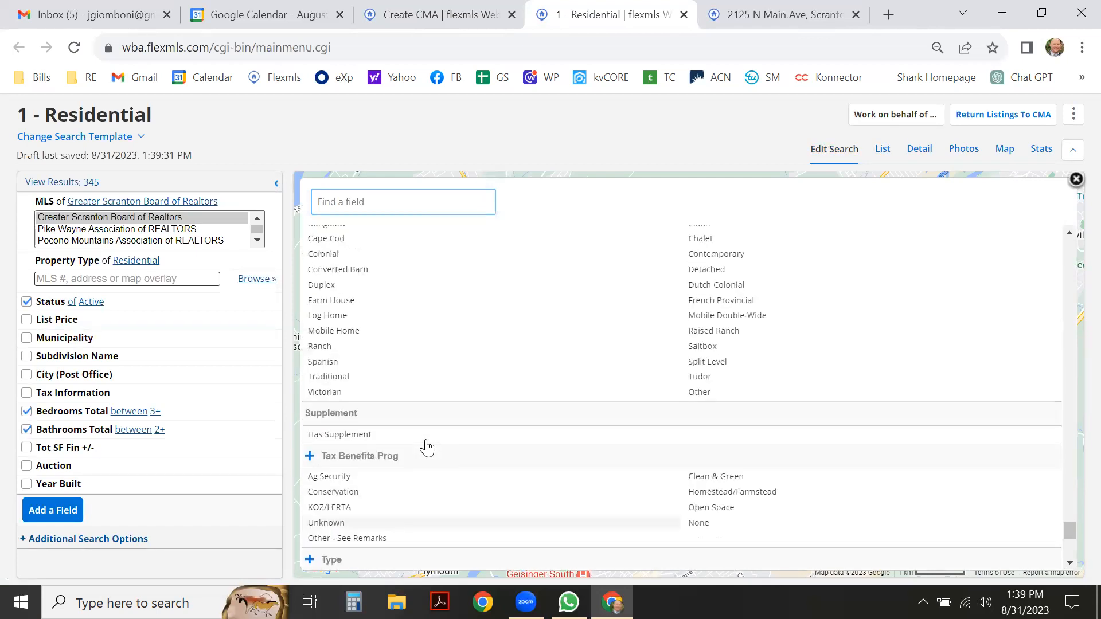
{"action": "left_click", "coordinate": [349, 433]}
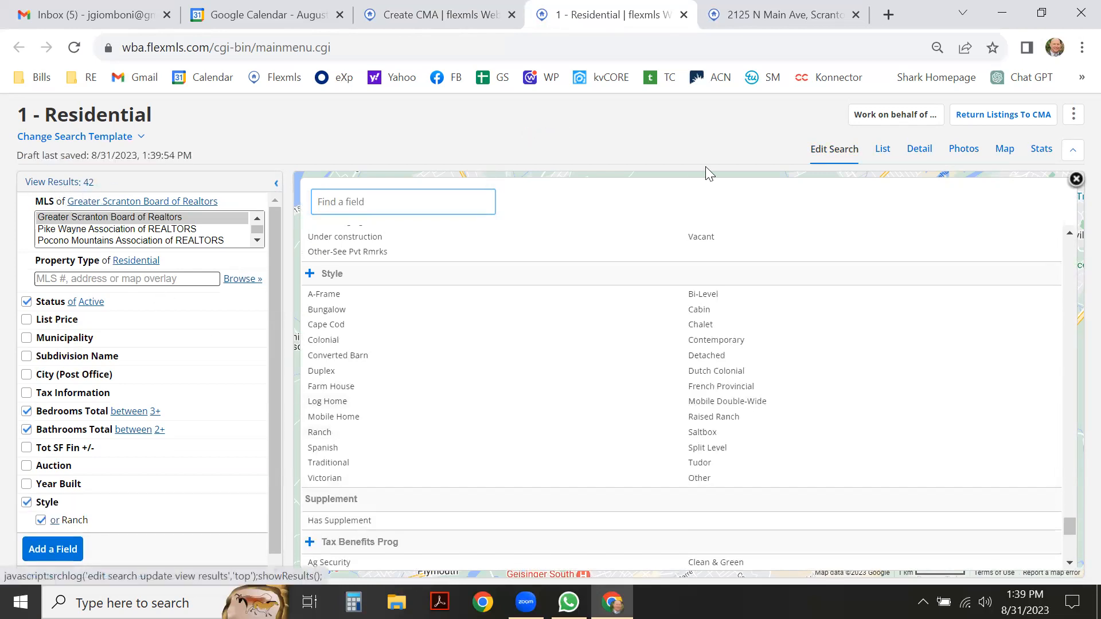
{"action": "left_click", "coordinate": [882, 152]}
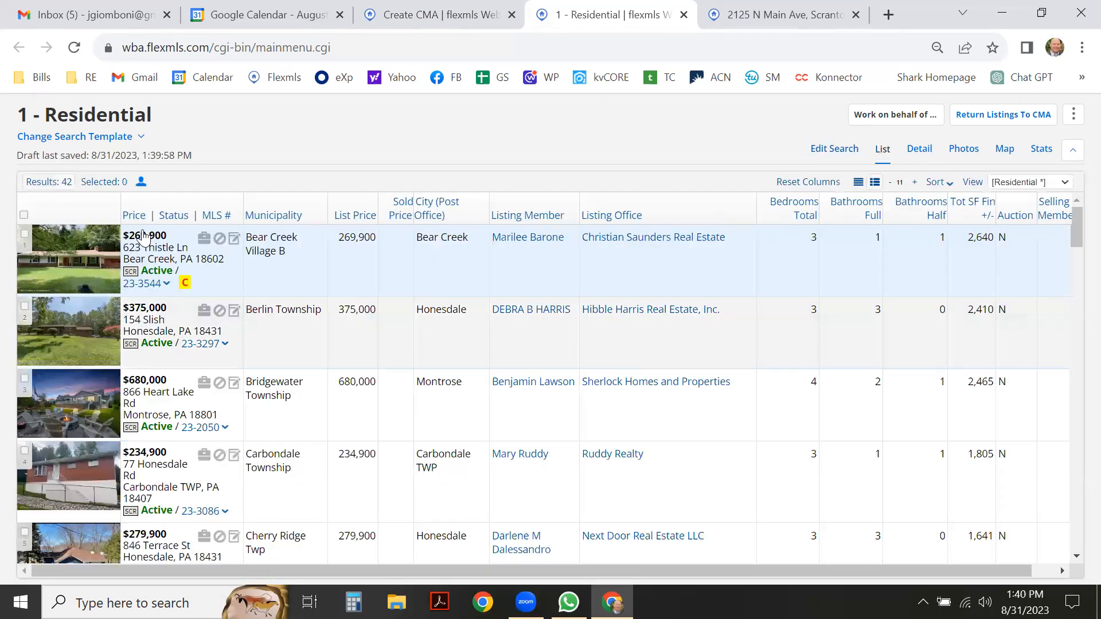
{"action": "mouse_move", "coordinate": [135, 216]}
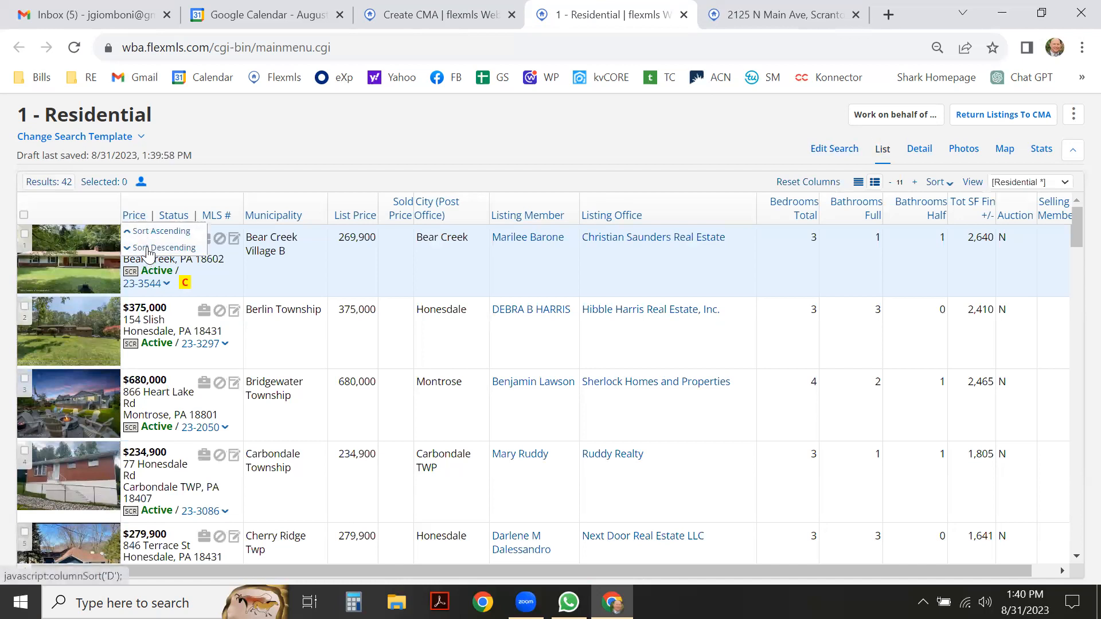
{"action": "left_click", "coordinate": [148, 250]}
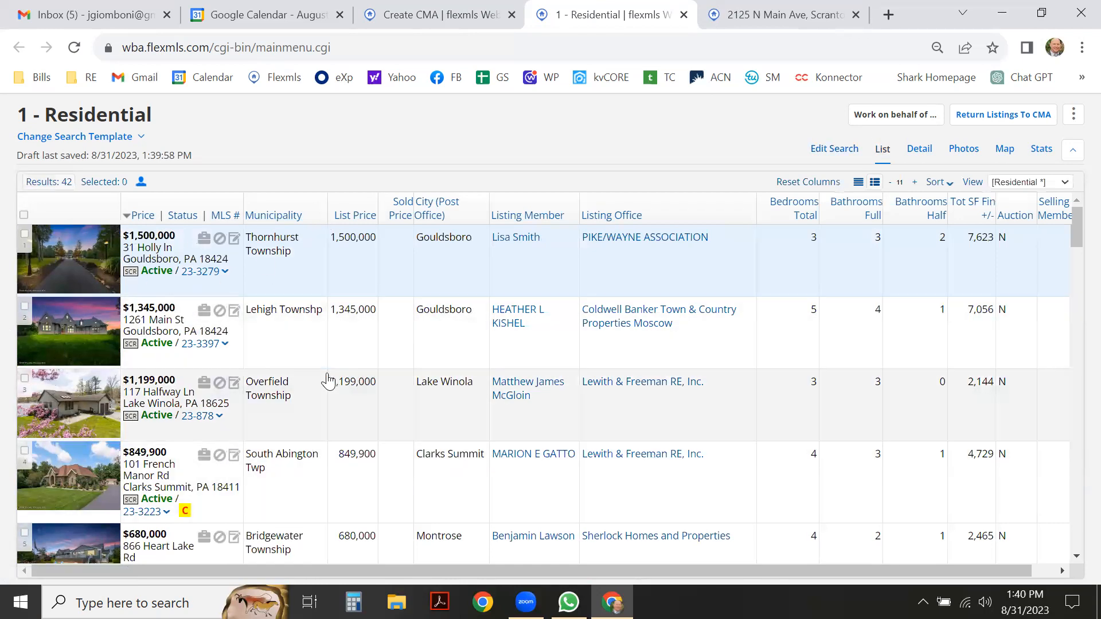
{"action": "scroll", "coordinate": [240, 356], "scroll_direction": "down", "scroll_amount": 3}
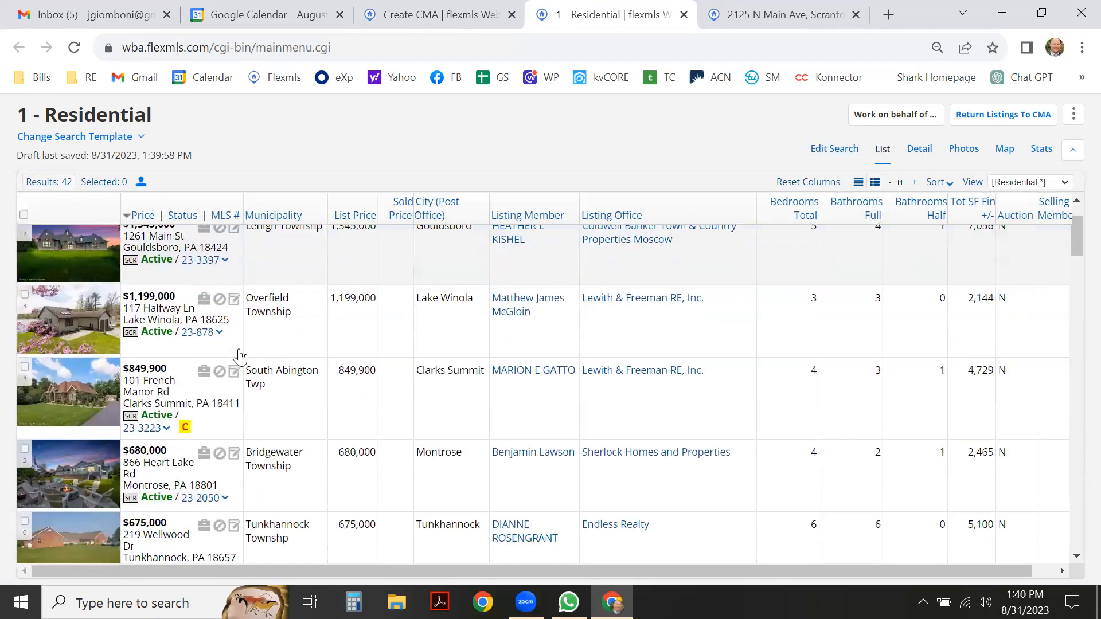
{"action": "scroll", "coordinate": [198, 373], "scroll_direction": "down", "scroll_amount": 6}
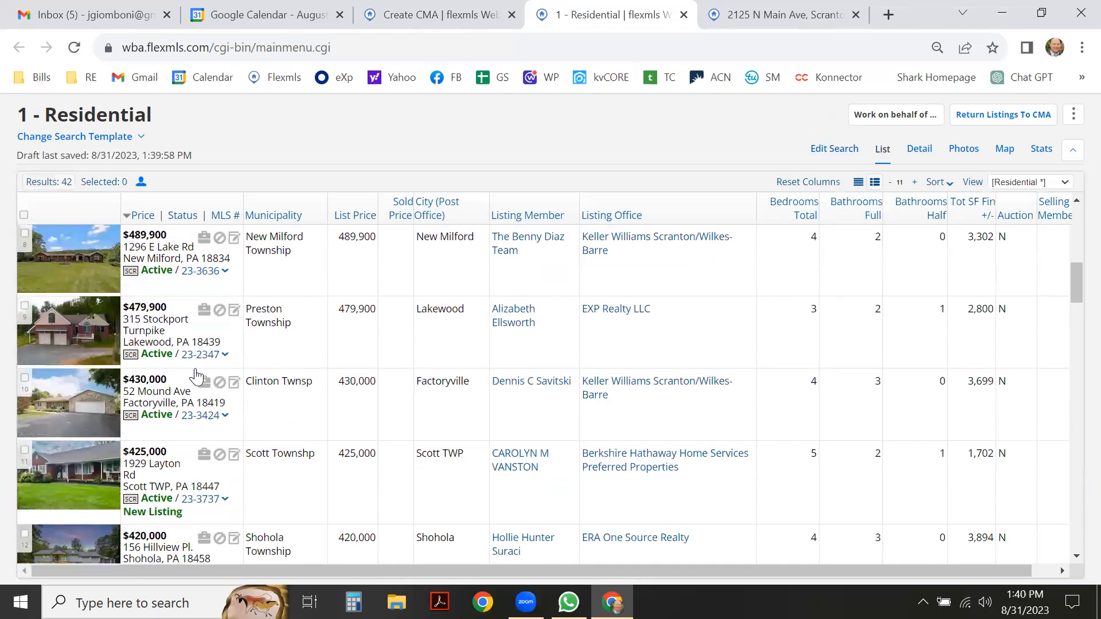
{"action": "scroll", "coordinate": [195, 376], "scroll_direction": "down", "scroll_amount": 3}
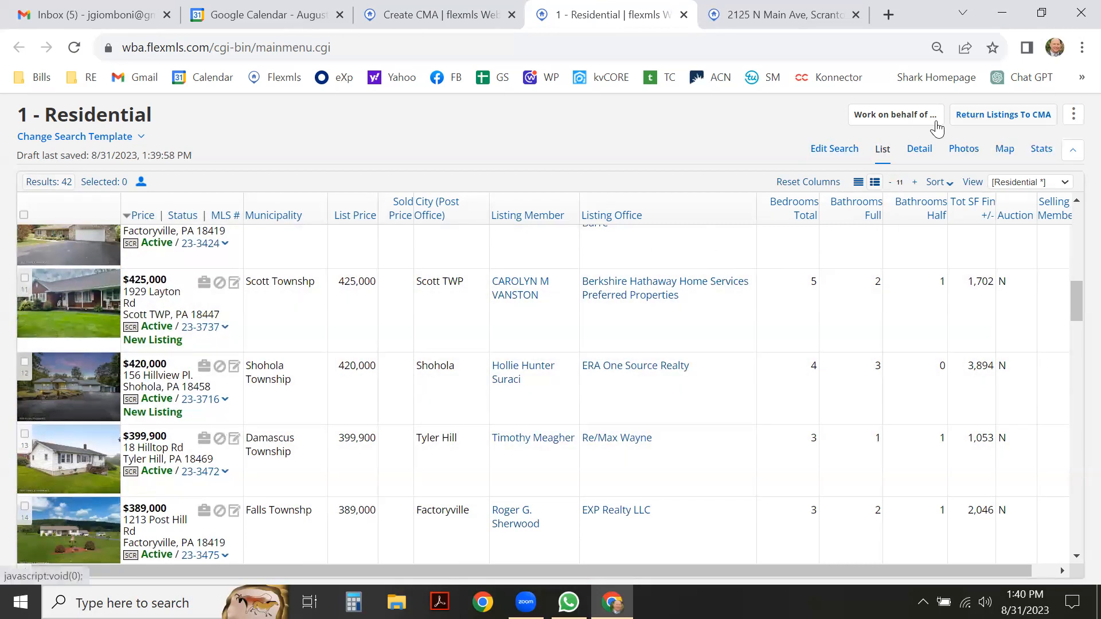
{"action": "left_click", "coordinate": [24, 278]}
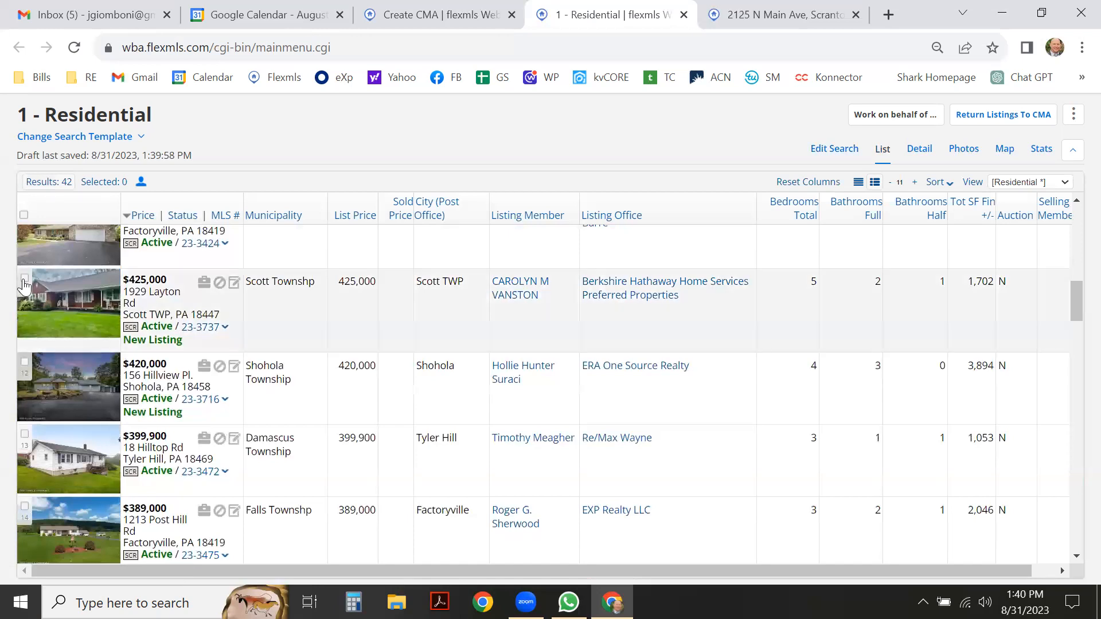
{"action": "left_click", "coordinate": [1003, 115]}
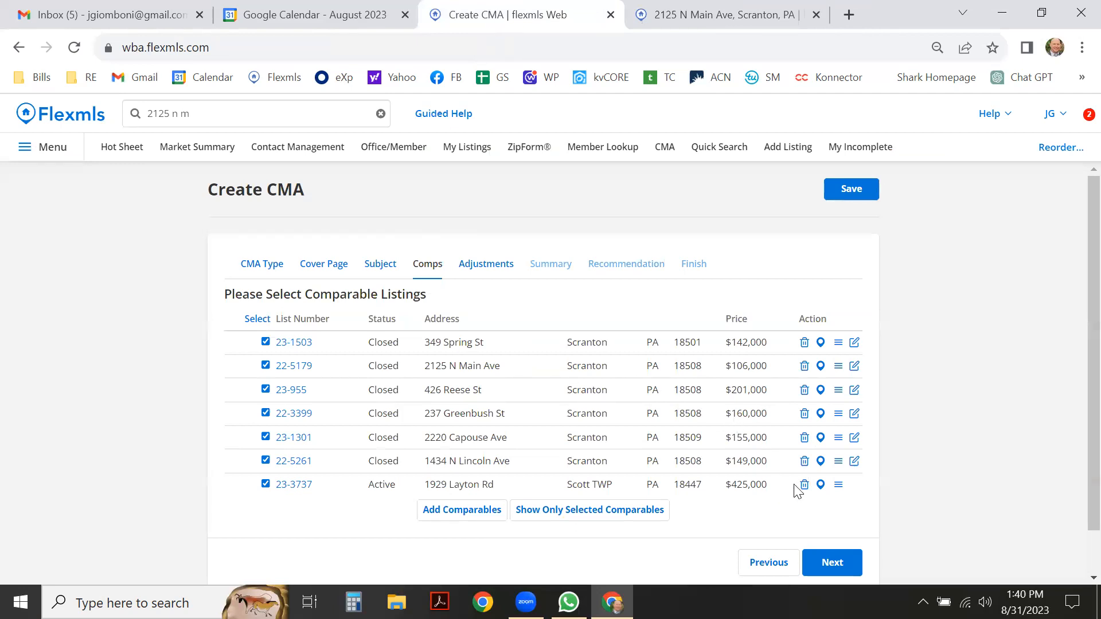
Delete comparable 23-3737, then proceed through Adjustments to the Summary price analysis.
{"action": "left_click", "coordinate": [804, 484]}
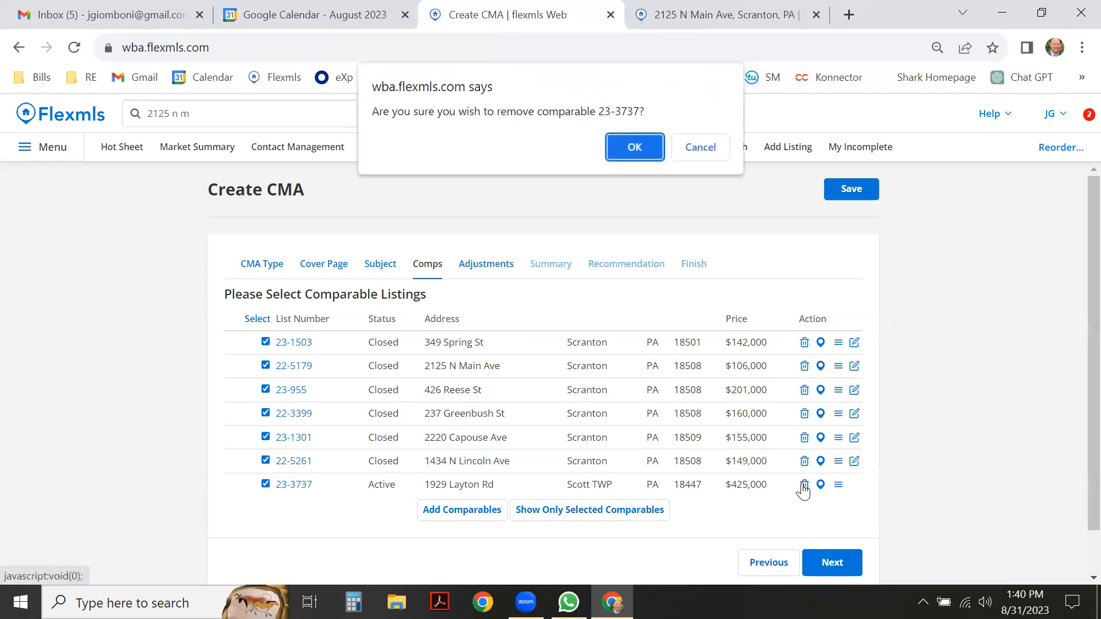
{"action": "left_click", "coordinate": [631, 152]}
{"action": "left_click", "coordinate": [833, 540]}
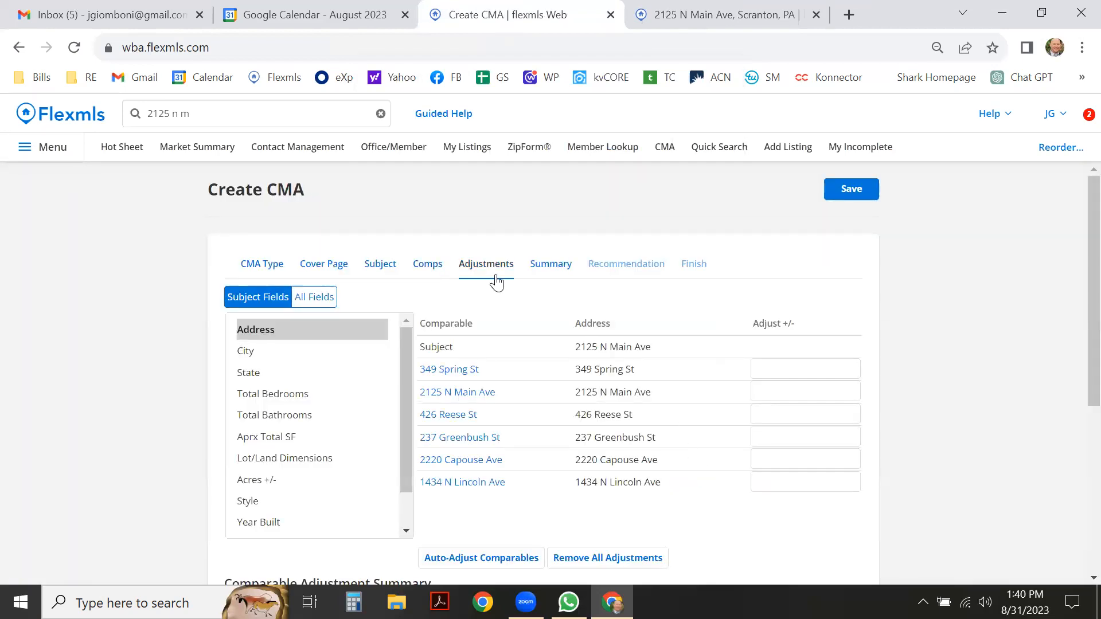
{"action": "scroll", "coordinate": [497, 390], "scroll_direction": "down", "scroll_amount": 5}
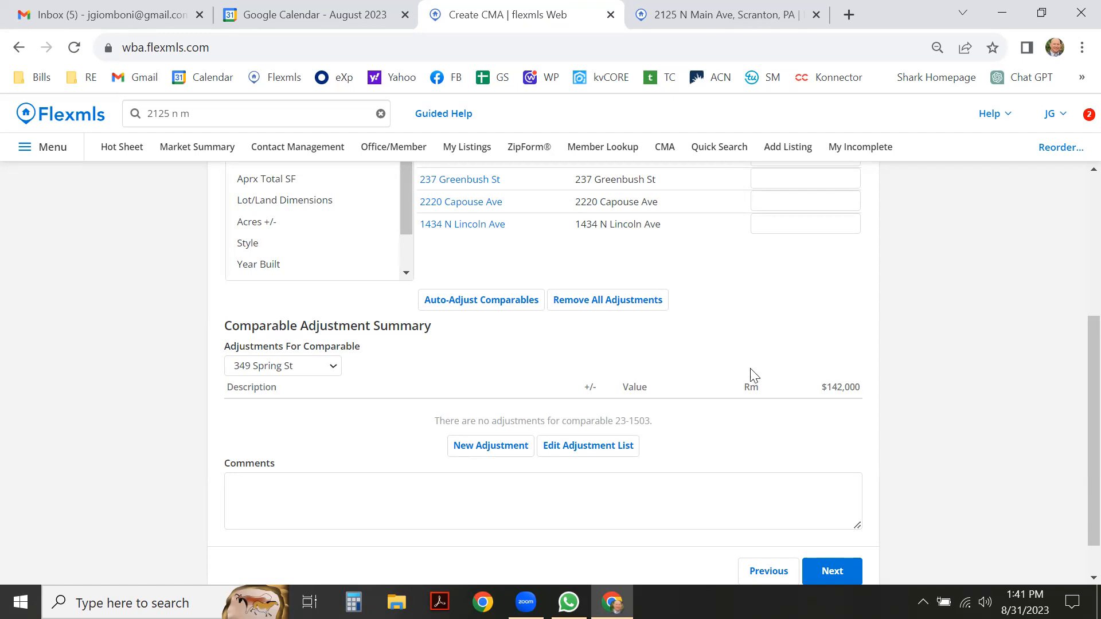
{"action": "scroll", "coordinate": [686, 347], "scroll_direction": "up", "scroll_amount": 3}
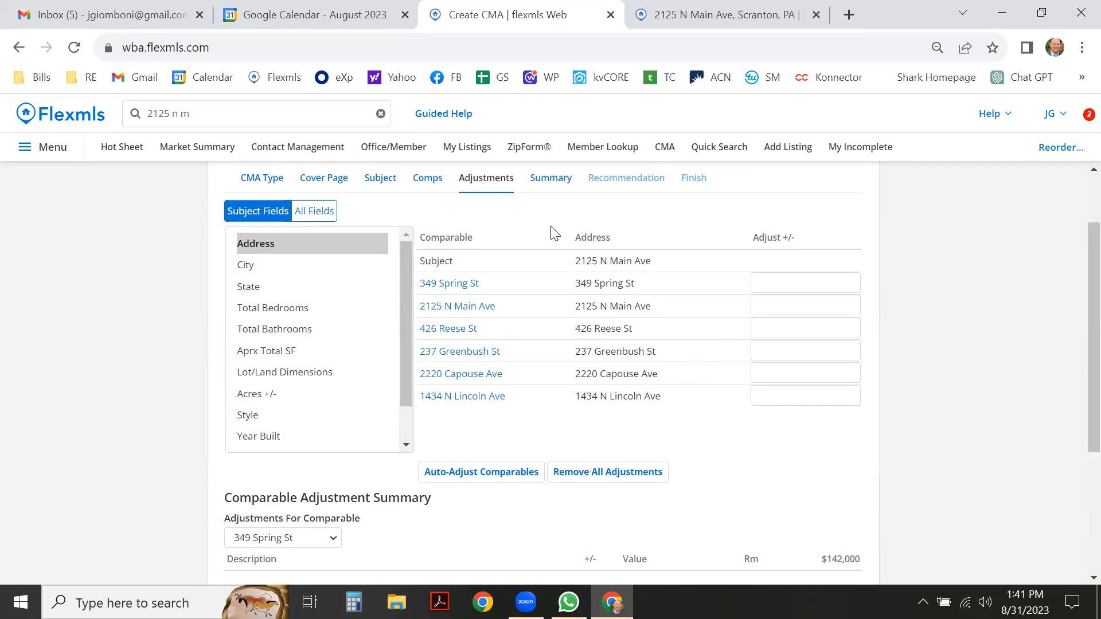
{"action": "scroll", "coordinate": [668, 240], "scroll_direction": "down", "scroll_amount": 4}
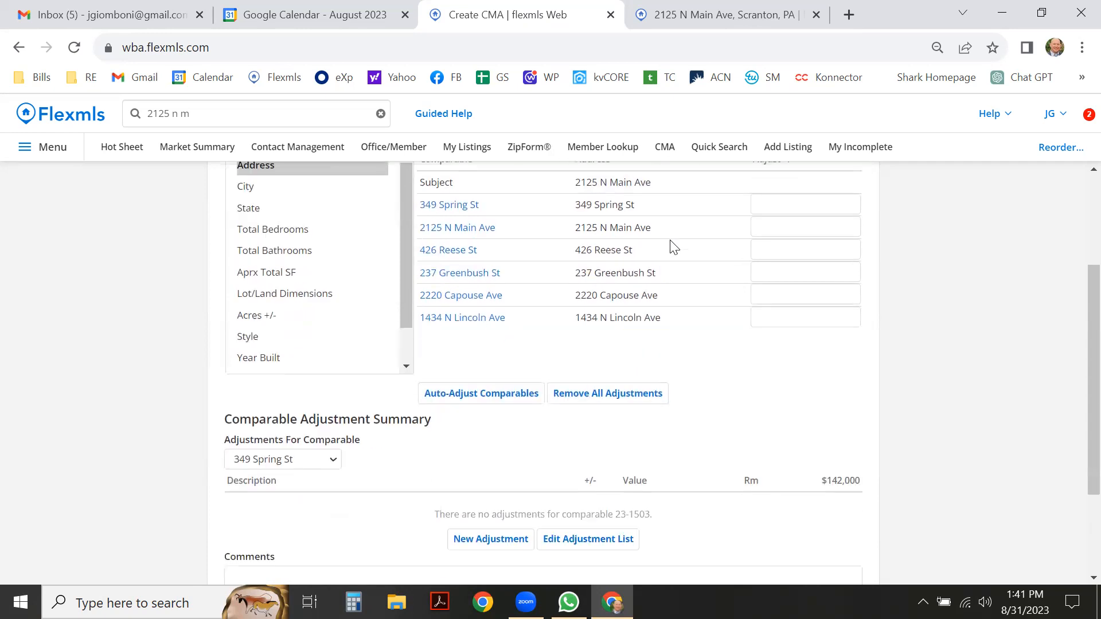
{"action": "left_click", "coordinate": [841, 534]}
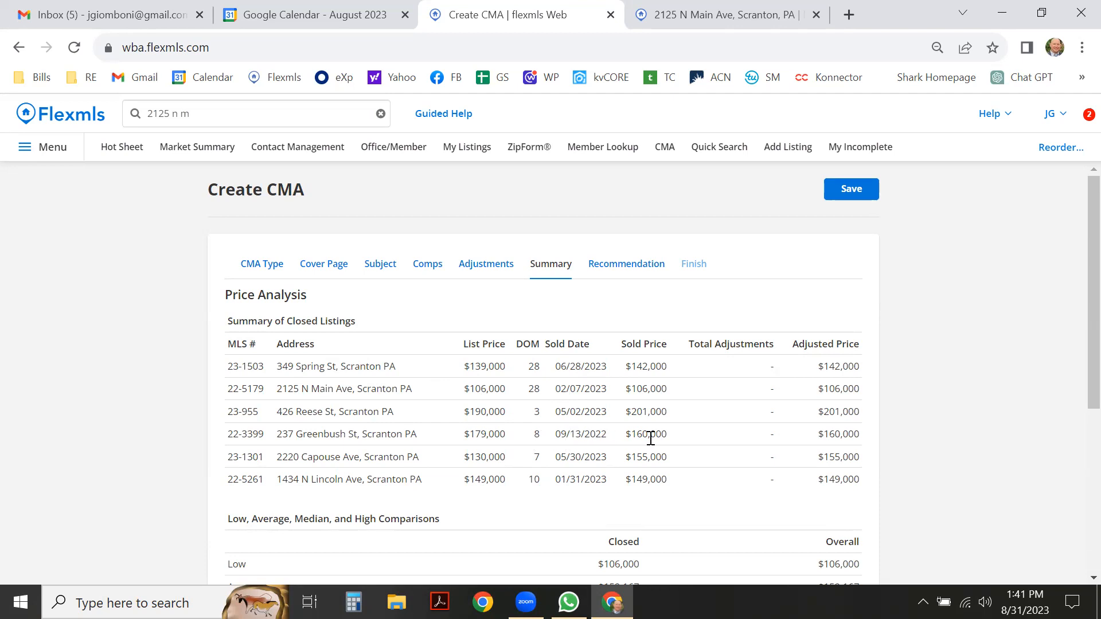
Advance to the Recommendation step and check the $152,167 recommended price.
{"action": "scroll", "coordinate": [724, 384], "scroll_direction": "down", "scroll_amount": 1}
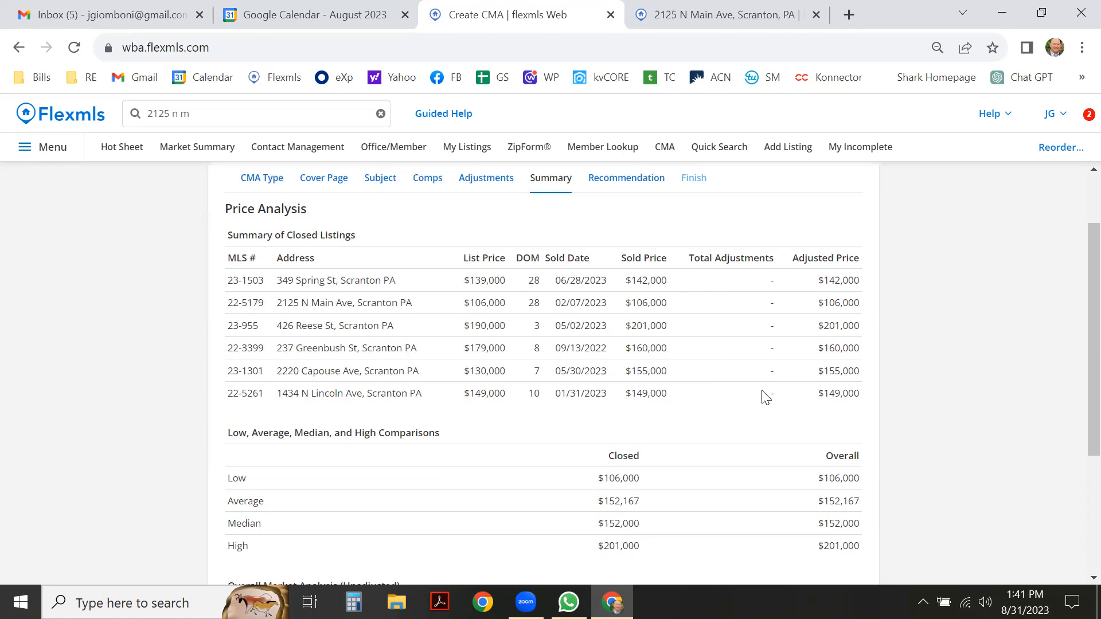
{"action": "scroll", "coordinate": [763, 395], "scroll_direction": "up", "scroll_amount": 1}
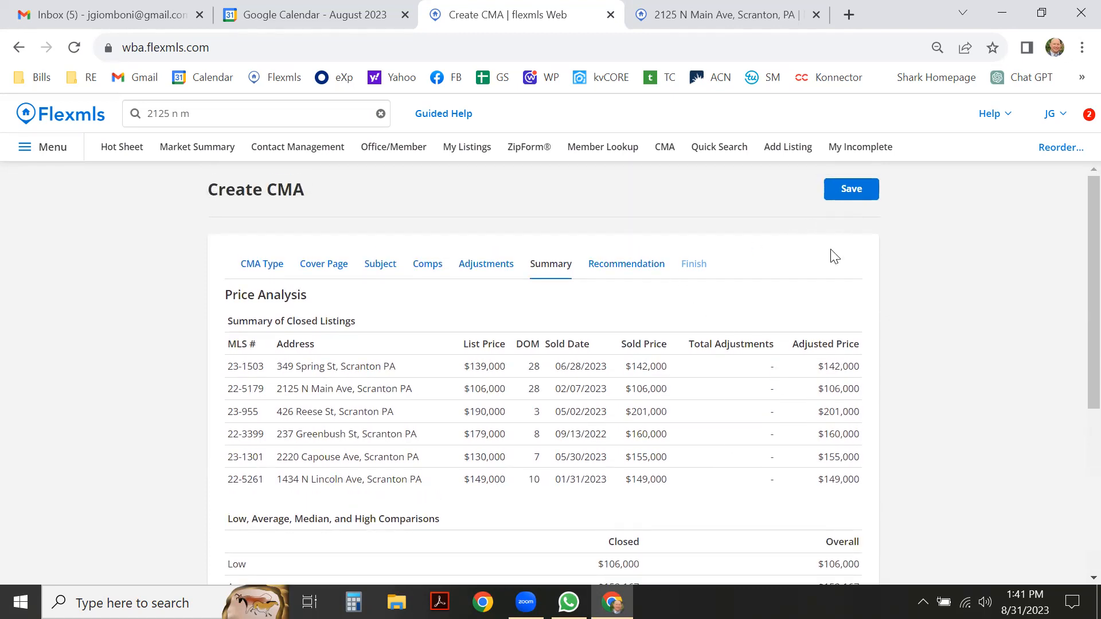
{"action": "scroll", "coordinate": [831, 253], "scroll_direction": "down", "scroll_amount": 2}
{"action": "scroll", "coordinate": [800, 338], "scroll_direction": "down", "scroll_amount": 2}
{"action": "left_click", "coordinate": [830, 527]}
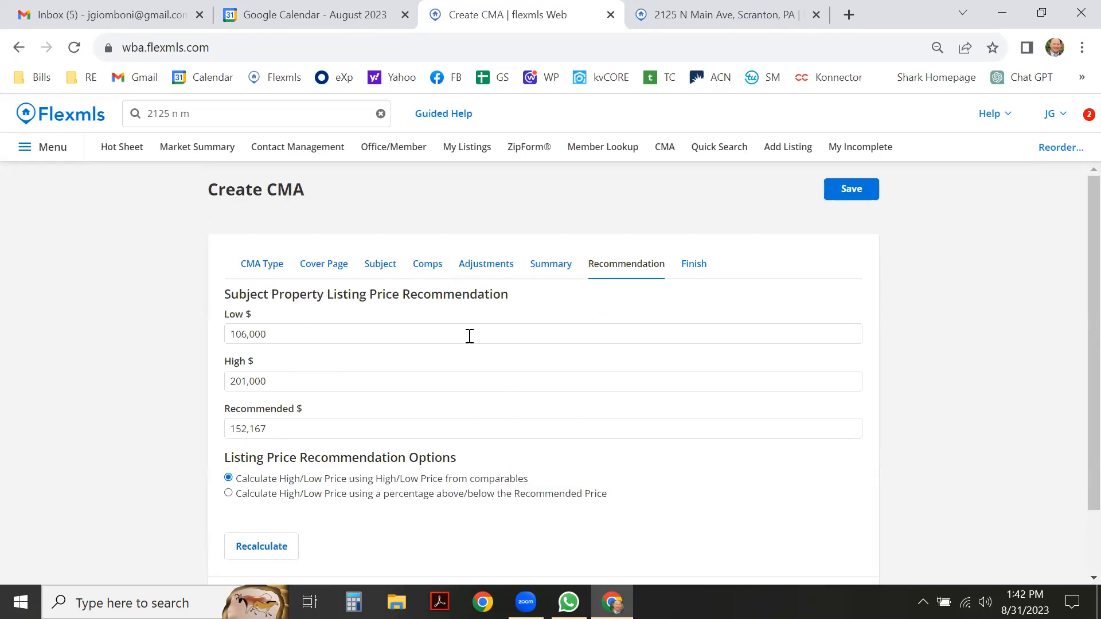
{"action": "scroll", "coordinate": [469, 336], "scroll_direction": "down", "scroll_amount": 2}
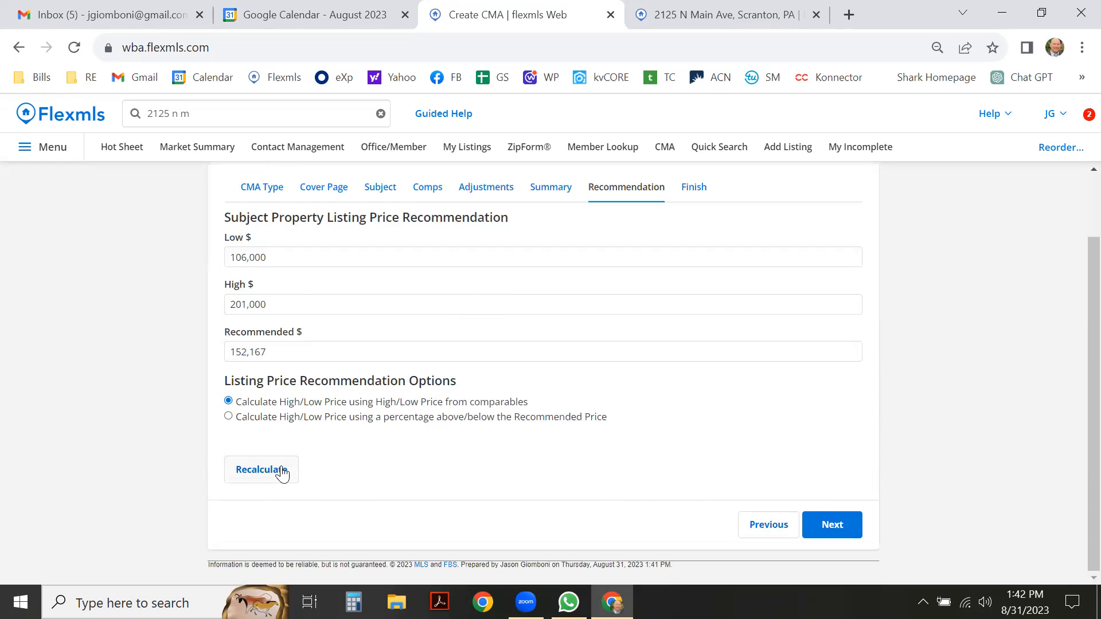
{"action": "left_click", "coordinate": [289, 350]}
{"action": "left_click", "coordinate": [721, 11]}
{"action": "scroll", "coordinate": [391, 336], "scroll_direction": "down", "scroll_amount": 1}
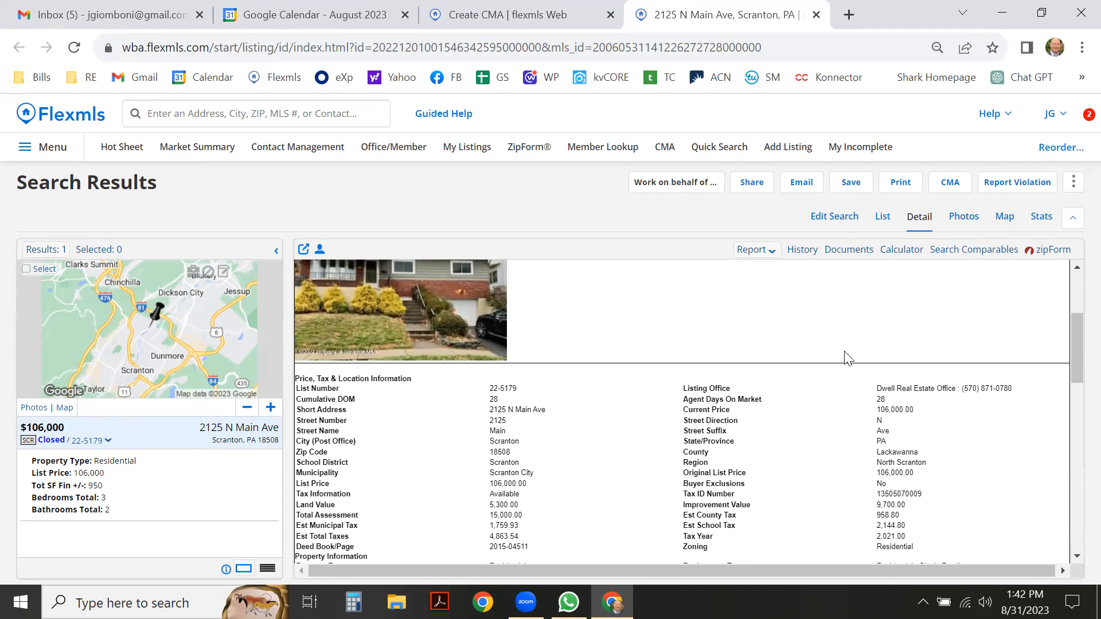
{"action": "scroll", "coordinate": [831, 310], "scroll_direction": "down", "scroll_amount": 1}
{"action": "scroll", "coordinate": [841, 335], "scroll_direction": "down", "scroll_amount": 2}
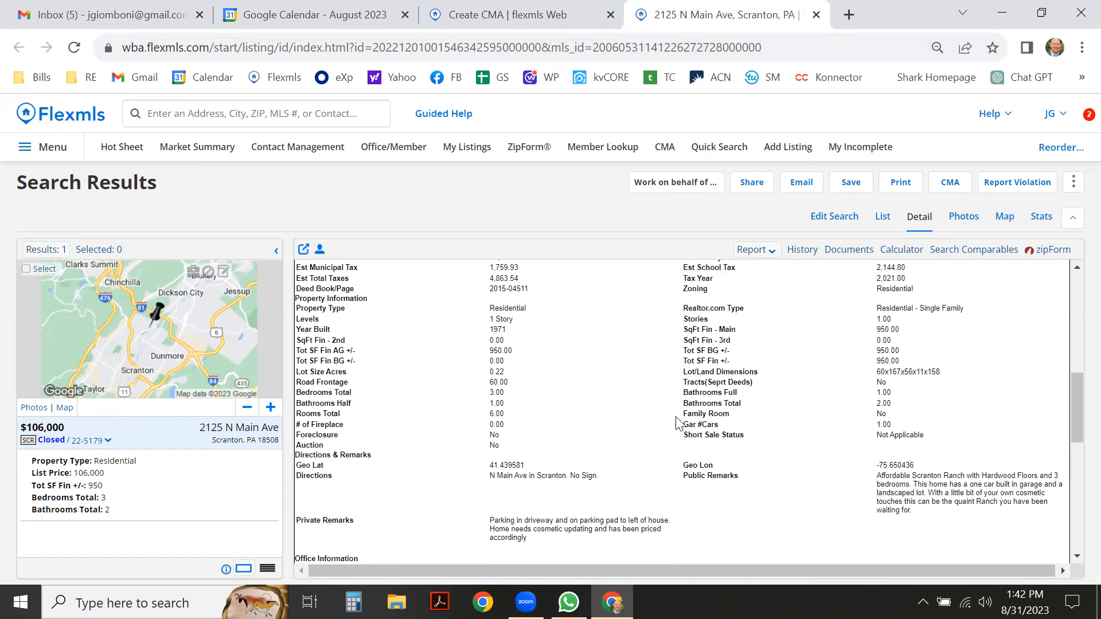
{"action": "scroll", "coordinate": [705, 428], "scroll_direction": "down", "scroll_amount": 1}
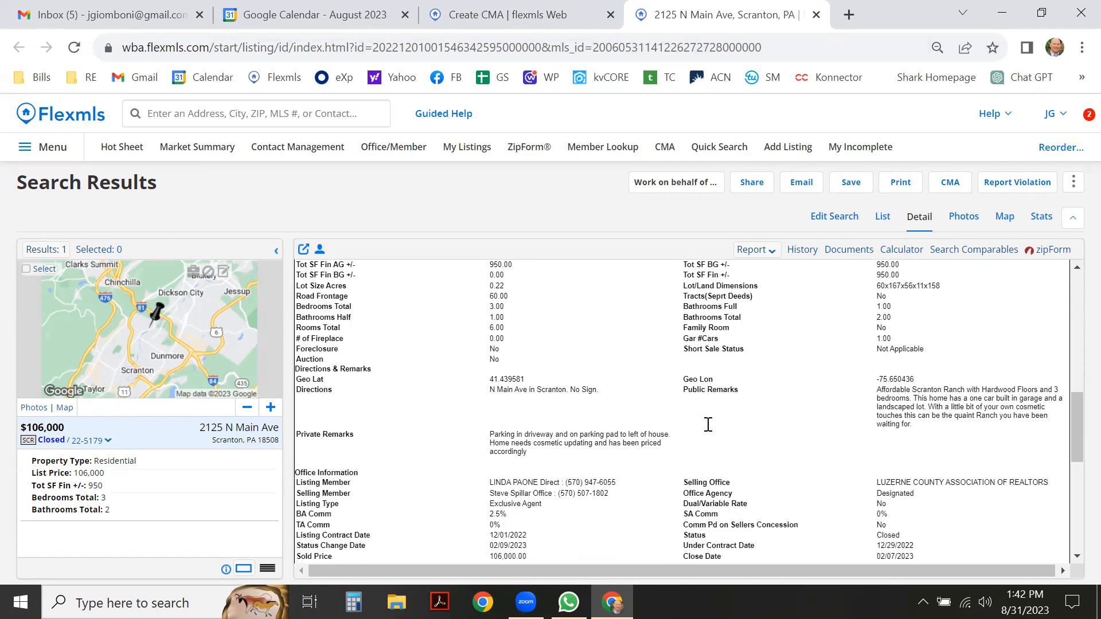
{"action": "scroll", "coordinate": [714, 436], "scroll_direction": "down", "scroll_amount": 1}
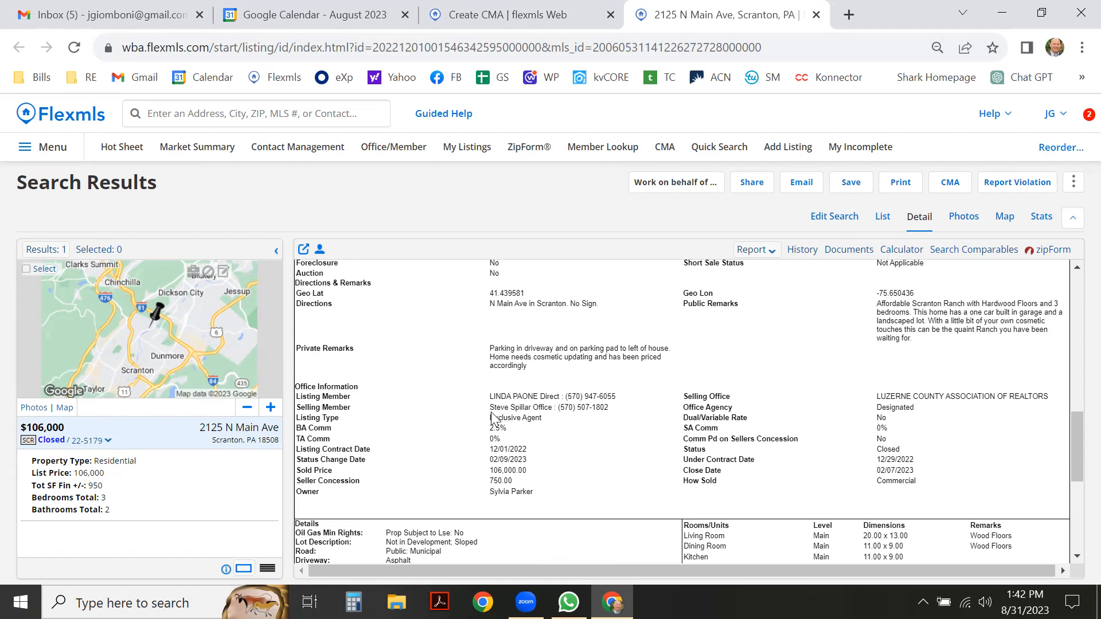
{"action": "left_click_drag", "start_coordinate": [491, 408], "coordinate": [535, 408]}
{"action": "left_click", "coordinate": [574, 462]}
{"action": "scroll", "coordinate": [845, 417], "scroll_direction": "up", "scroll_amount": 2}
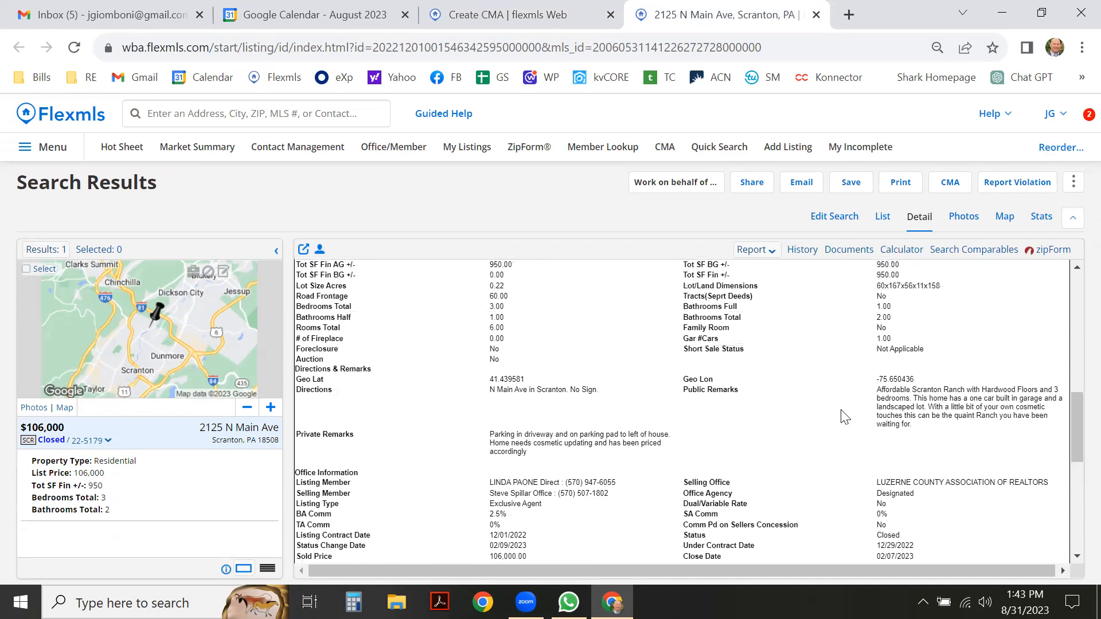
{"action": "scroll", "coordinate": [845, 417], "scroll_direction": "up", "scroll_amount": 2}
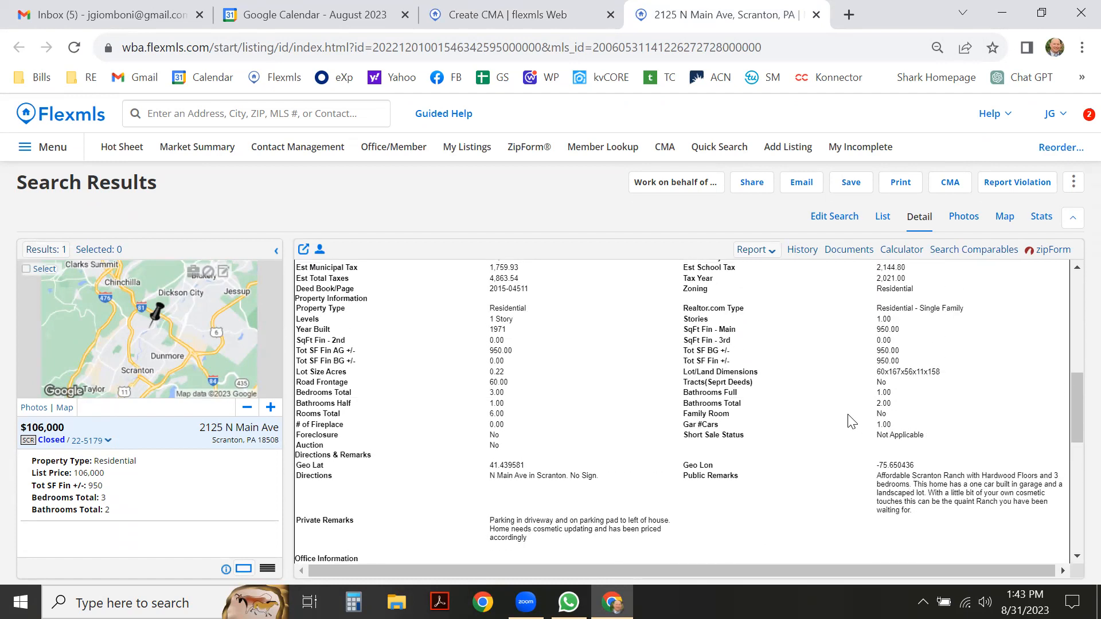
{"action": "scroll", "coordinate": [851, 421], "scroll_direction": "up", "scroll_amount": 9}
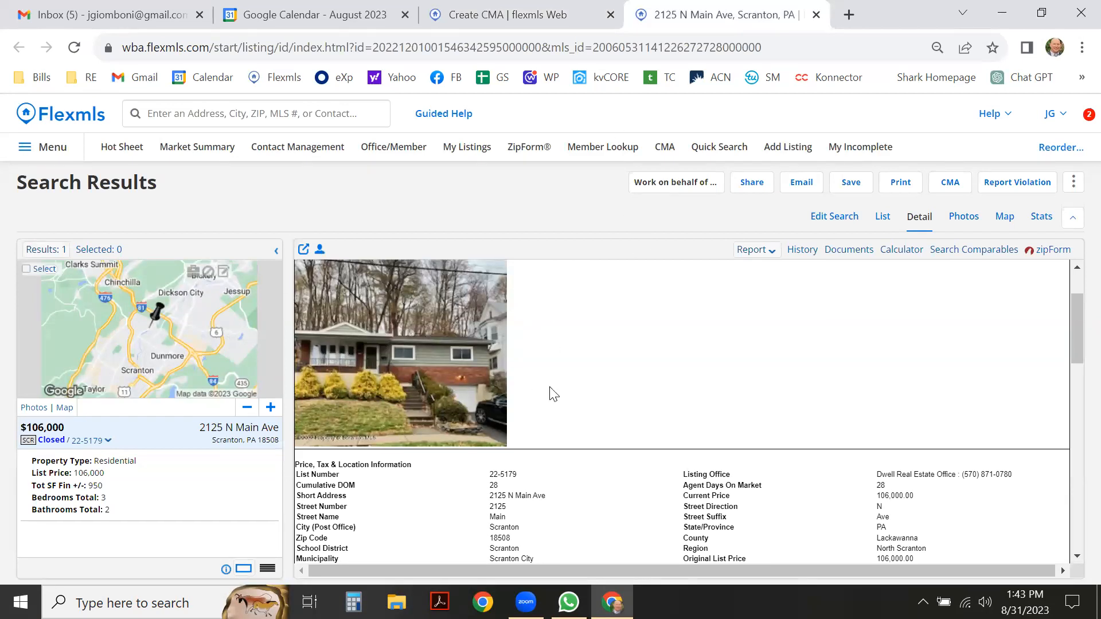
{"action": "left_click", "coordinate": [963, 218]}
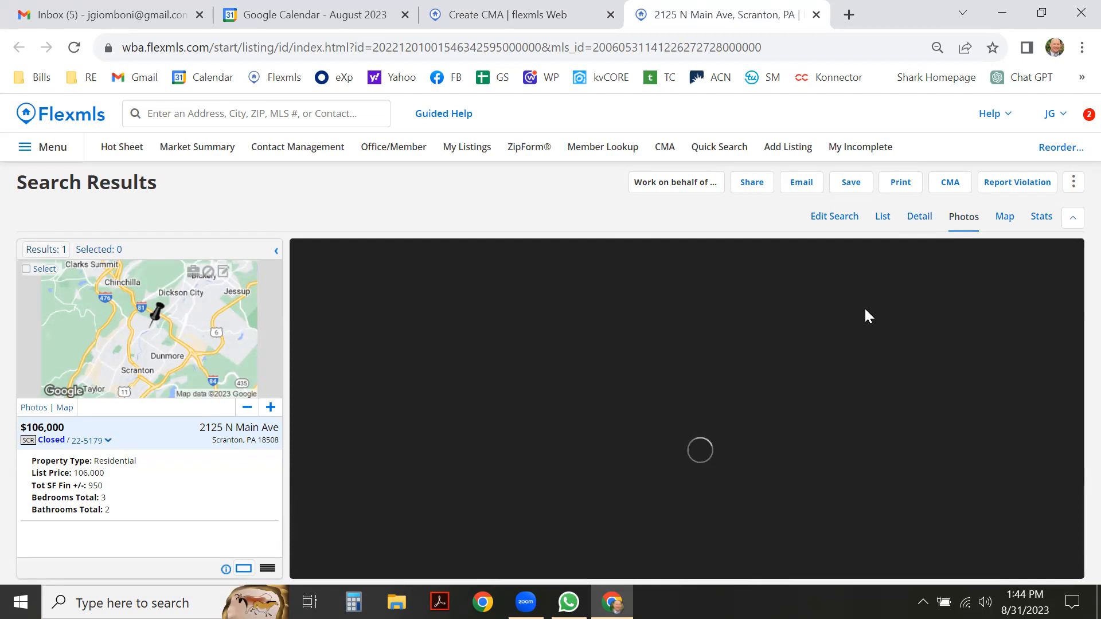
{"action": "left_click", "coordinate": [1064, 367]}
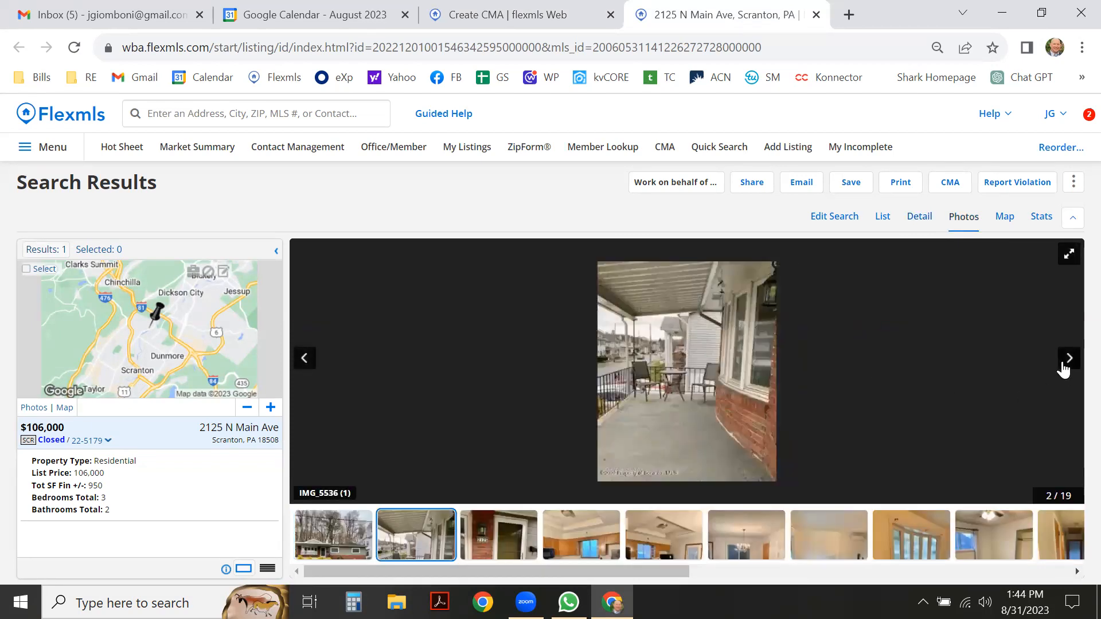
{"action": "left_click", "coordinate": [1066, 367]}
{"action": "left_click", "coordinate": [1066, 367]}
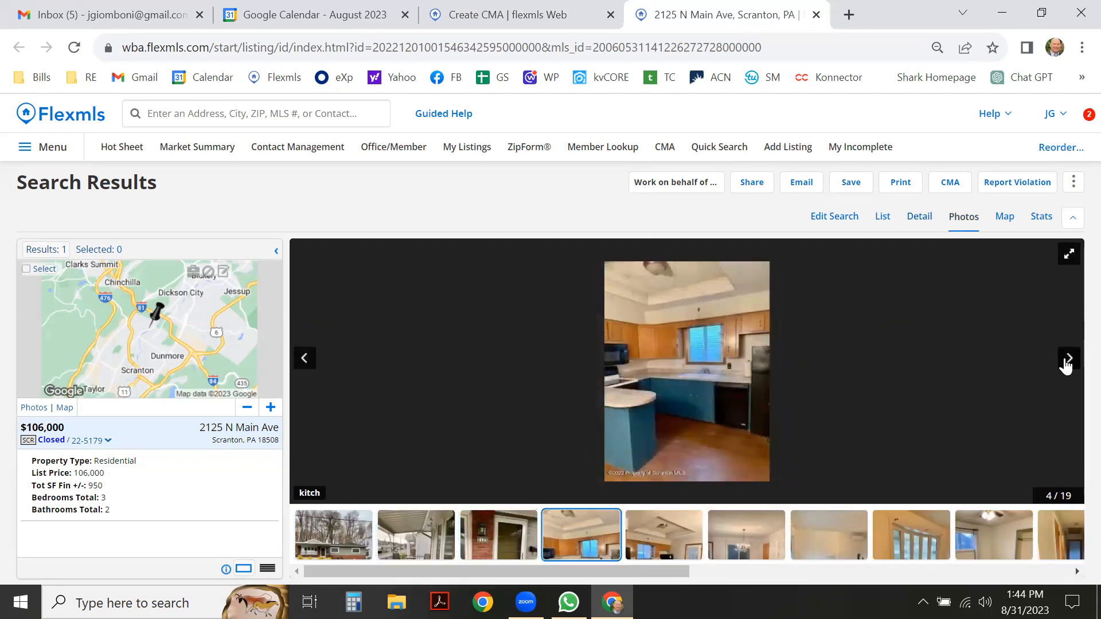
{"action": "left_click", "coordinate": [1065, 367]}
{"action": "left_click", "coordinate": [1066, 367]}
{"action": "left_click", "coordinate": [1066, 367]}
{"action": "left_click", "coordinate": [1066, 367]}
{"action": "left_click", "coordinate": [1066, 367]}
{"action": "left_click", "coordinate": [1066, 367]}
{"action": "left_click", "coordinate": [1066, 367]}
{"action": "left_click", "coordinate": [1066, 367]}
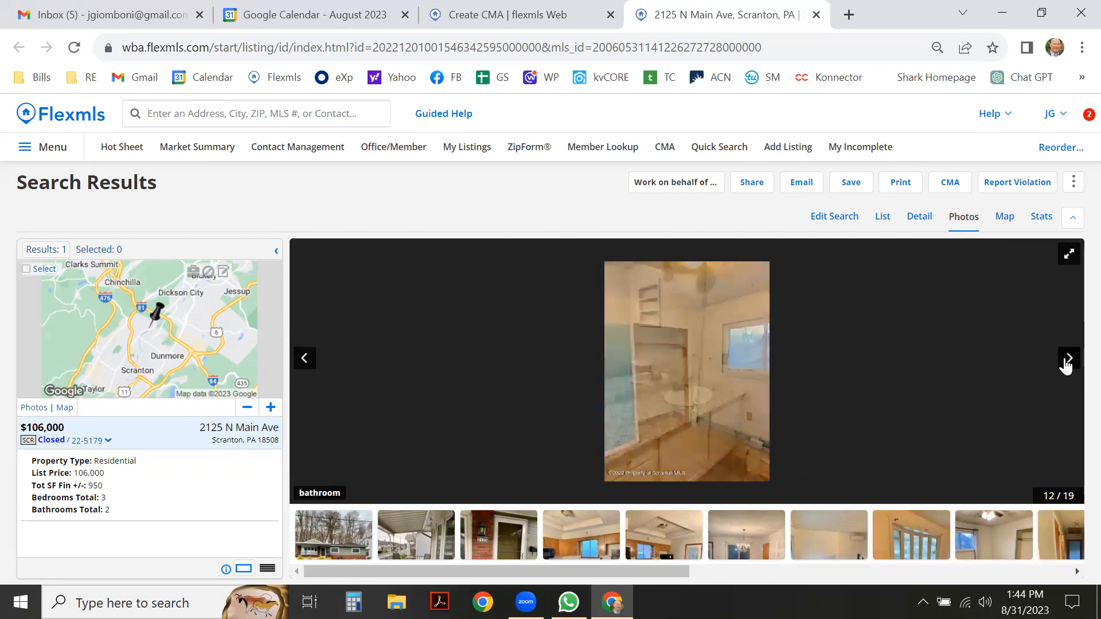
{"action": "left_click", "coordinate": [1065, 367]}
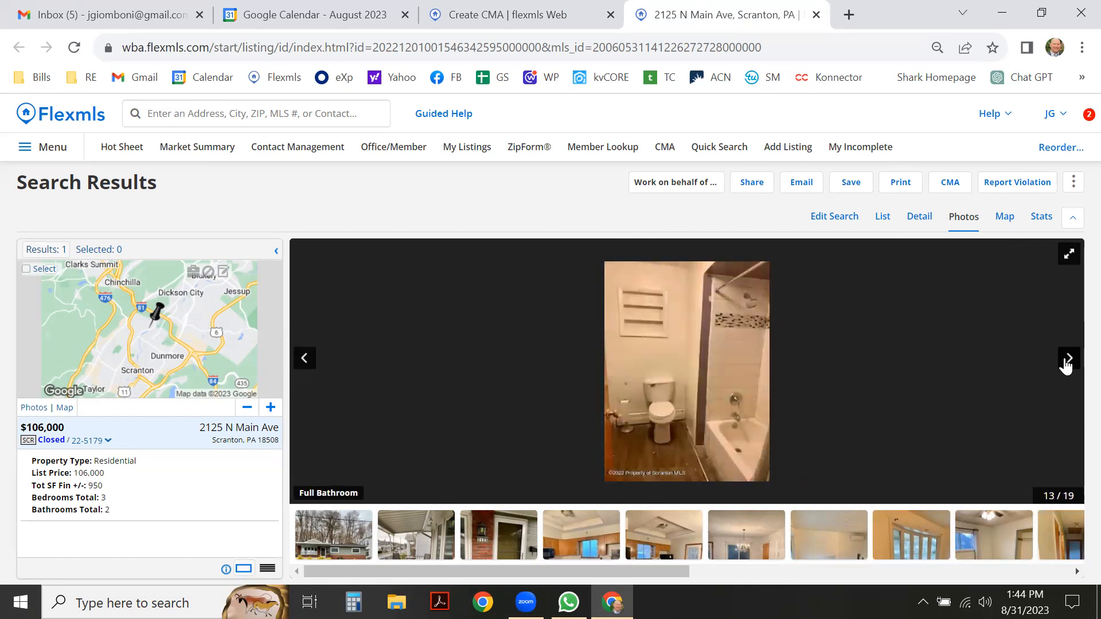
{"action": "left_click", "coordinate": [1066, 368]}
{"action": "left_click", "coordinate": [1066, 368]}
{"action": "left_click", "coordinate": [1066, 367]}
{"action": "left_click", "coordinate": [1066, 367]}
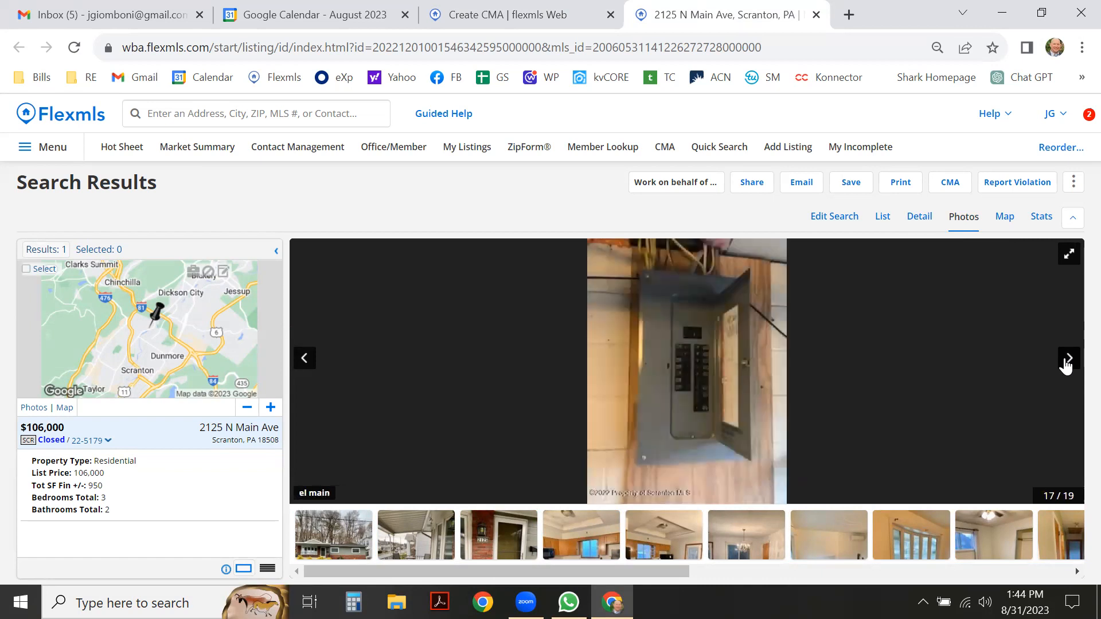
{"action": "left_click", "coordinate": [1066, 367]}
{"action": "left_click", "coordinate": [1065, 367]}
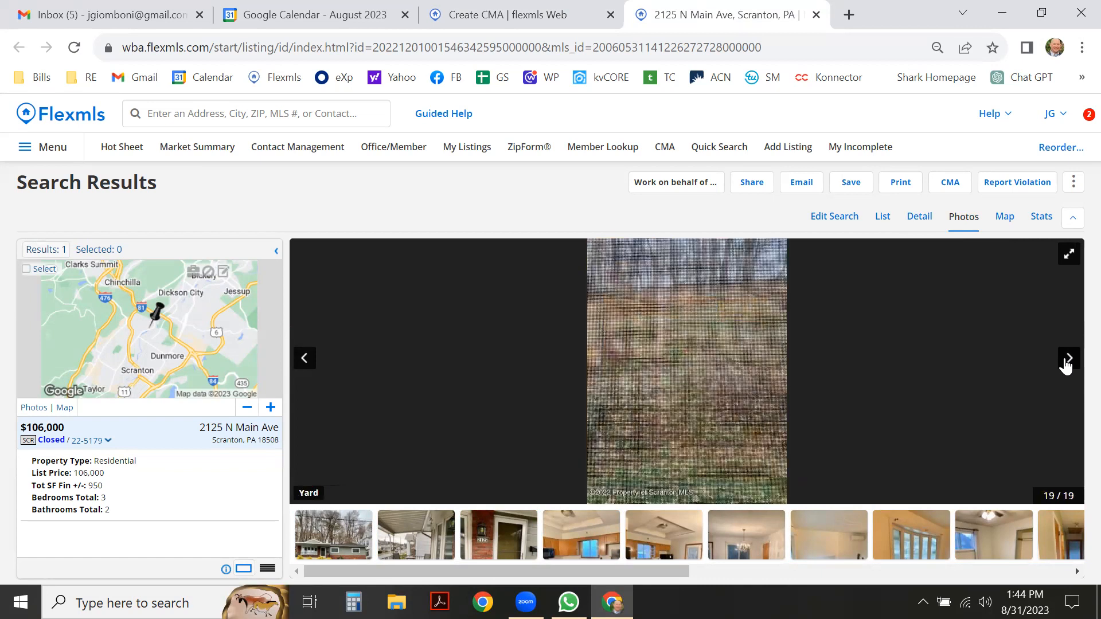
{"action": "left_click", "coordinate": [1066, 367]}
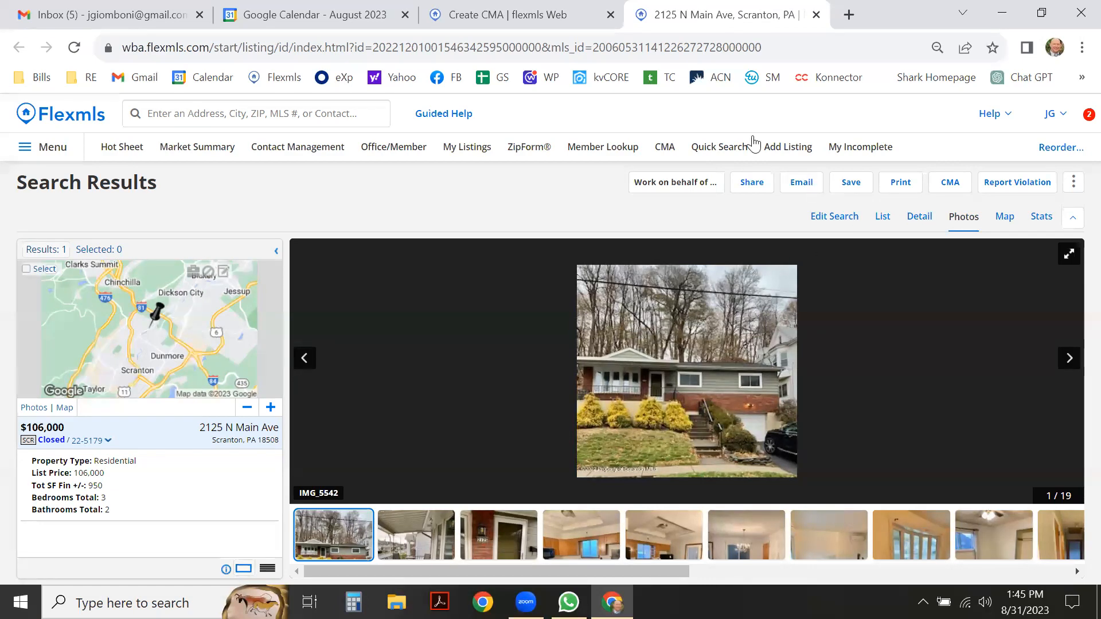
{"action": "left_click", "coordinate": [475, 8]}
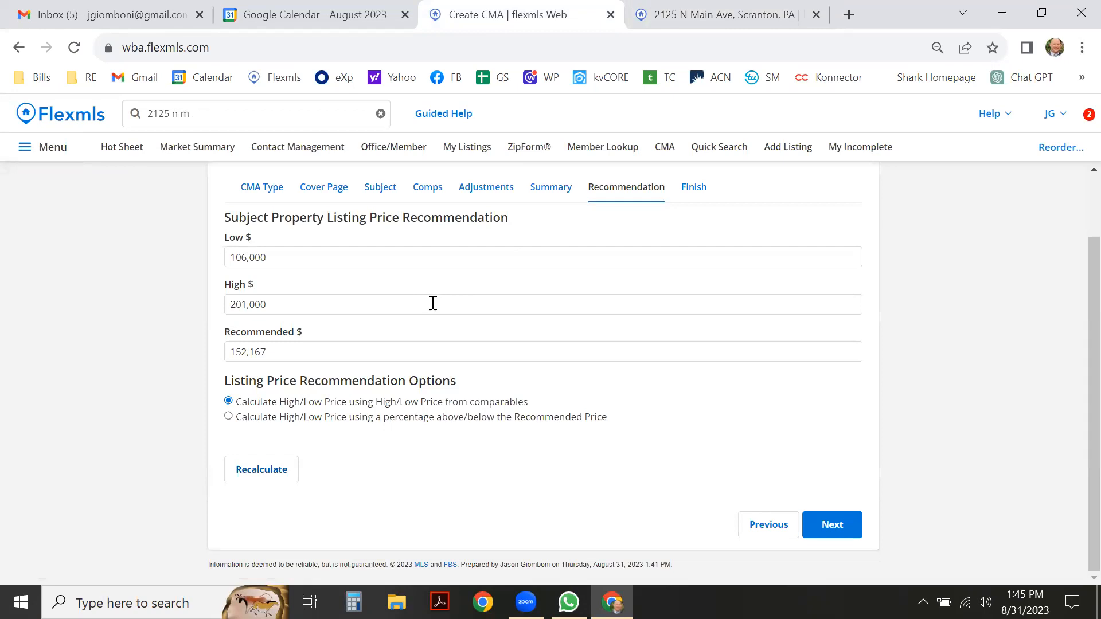
{"action": "left_click", "coordinate": [815, 520]}
{"action": "scroll", "coordinate": [179, 343], "scroll_direction": "down", "scroll_amount": 2}
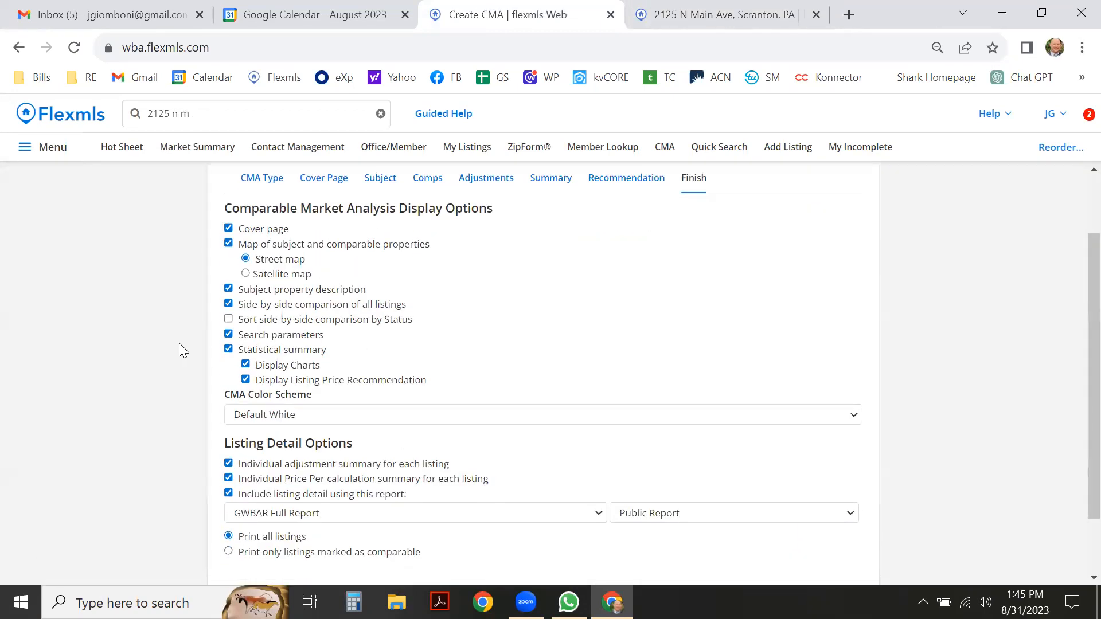
{"action": "scroll", "coordinate": [179, 343], "scroll_direction": "down", "scroll_amount": 2}
{"action": "scroll", "coordinate": [772, 418], "scroll_direction": "up", "scroll_amount": 2}
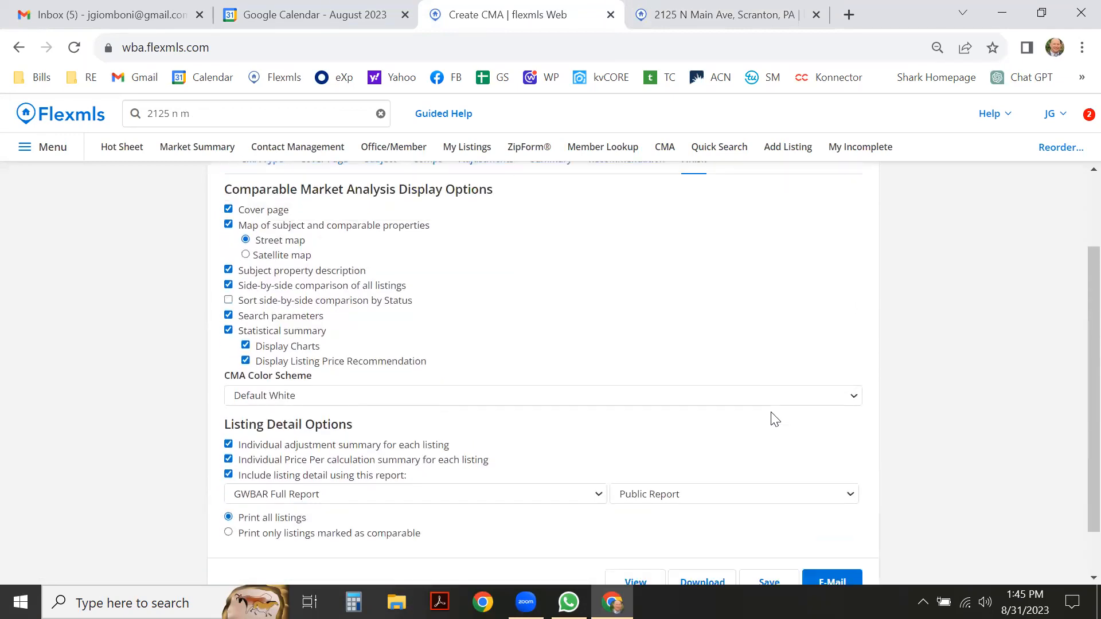
{"action": "scroll", "coordinate": [901, 457], "scroll_direction": "down", "scroll_amount": 2}
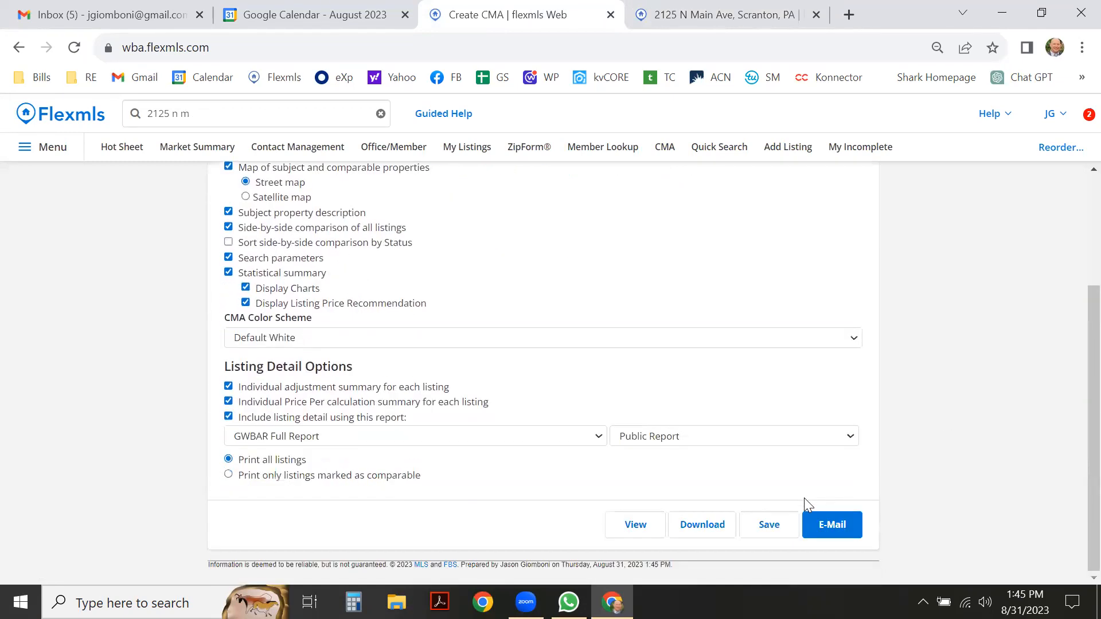
{"action": "left_click", "coordinate": [772, 525]}
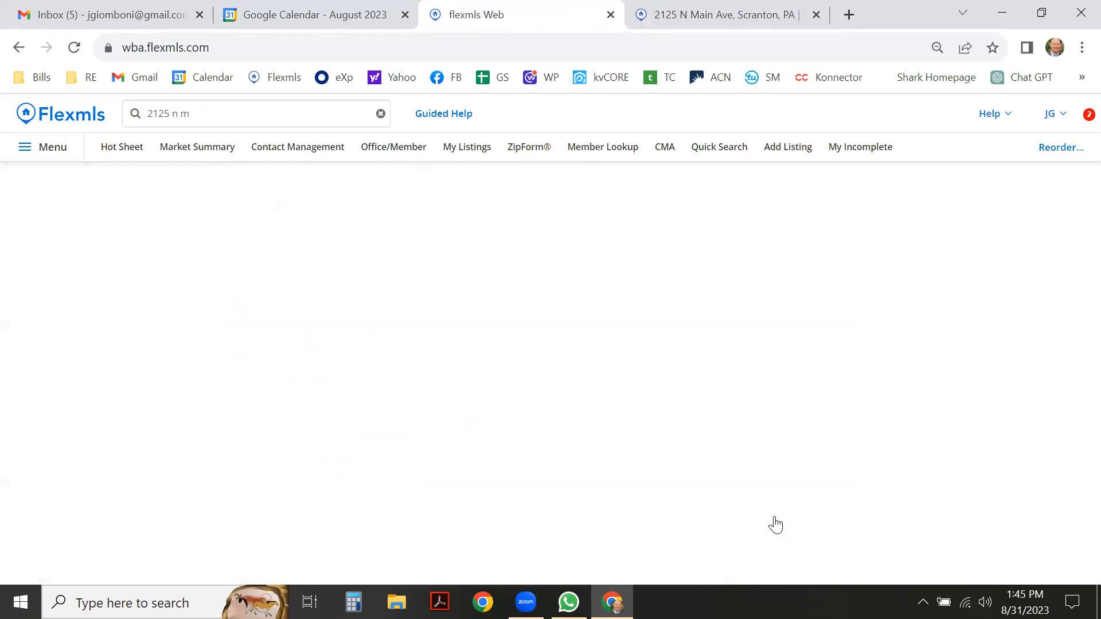
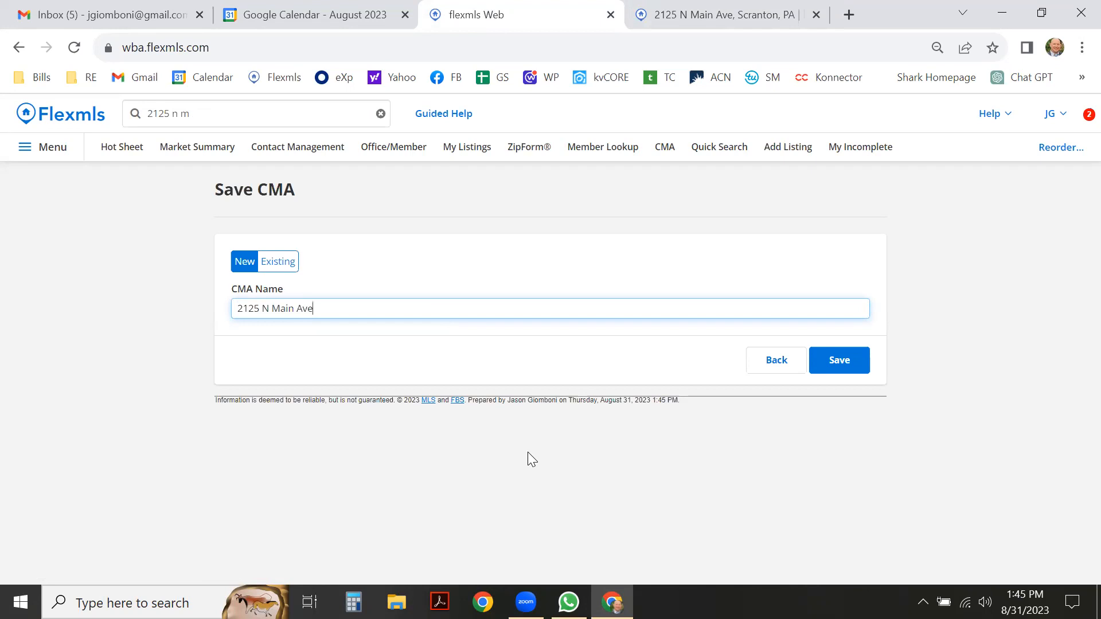
{"action": "left_click", "coordinate": [851, 361]}
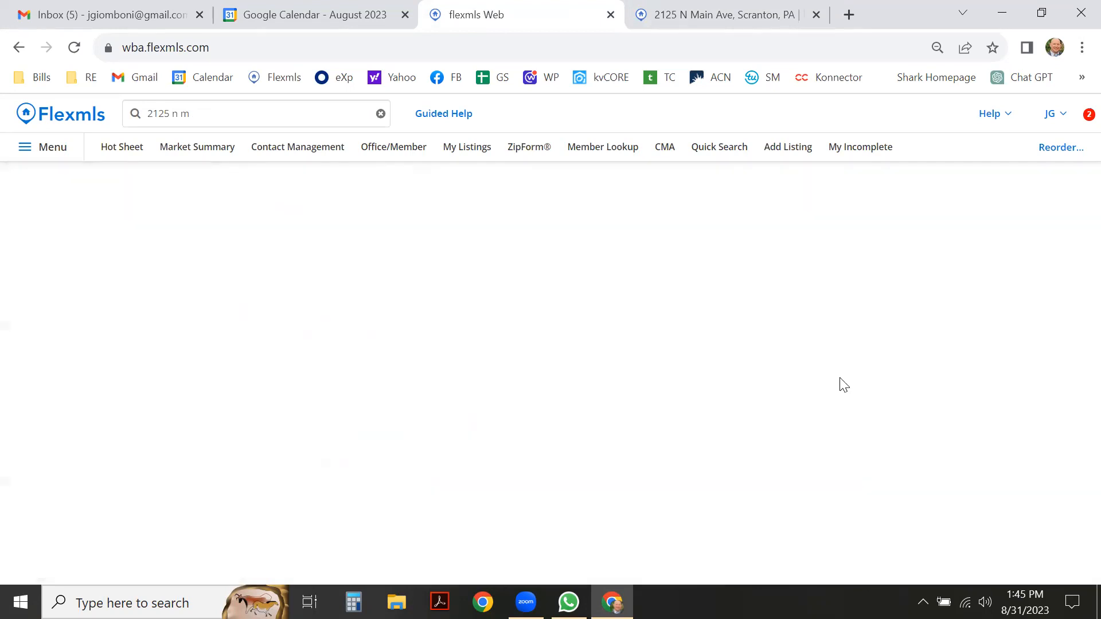
{"action": "scroll", "coordinate": [325, 376], "scroll_direction": "down", "scroll_amount": 7}
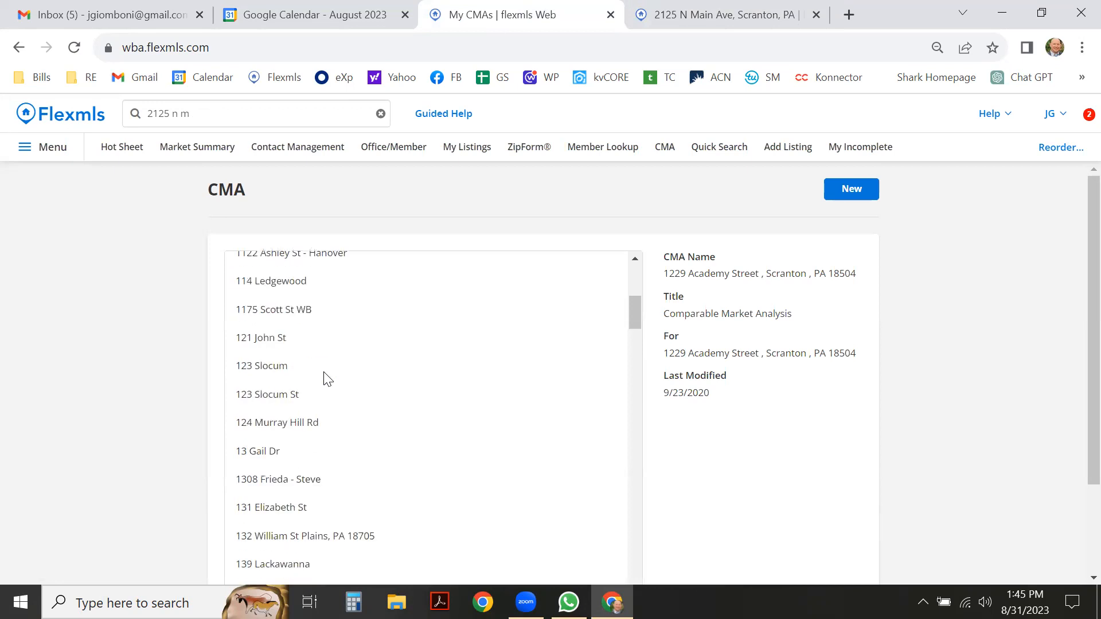
{"action": "scroll", "coordinate": [326, 379], "scroll_direction": "down", "scroll_amount": 15}
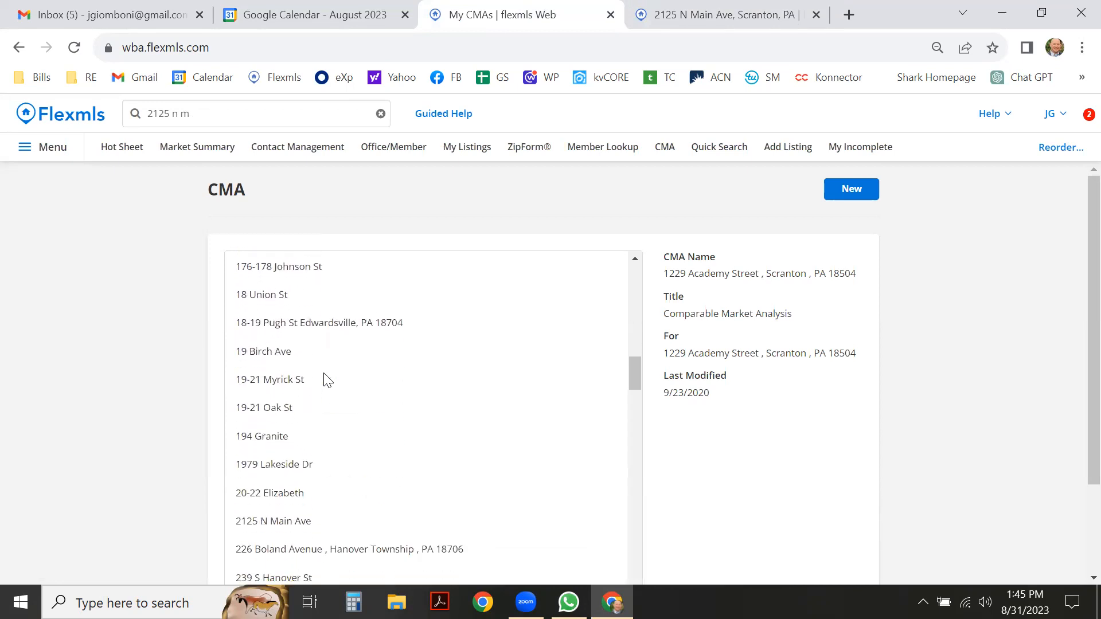
{"action": "scroll", "coordinate": [327, 376], "scroll_direction": "down", "scroll_amount": 2}
{"action": "left_click", "coordinate": [279, 275]}
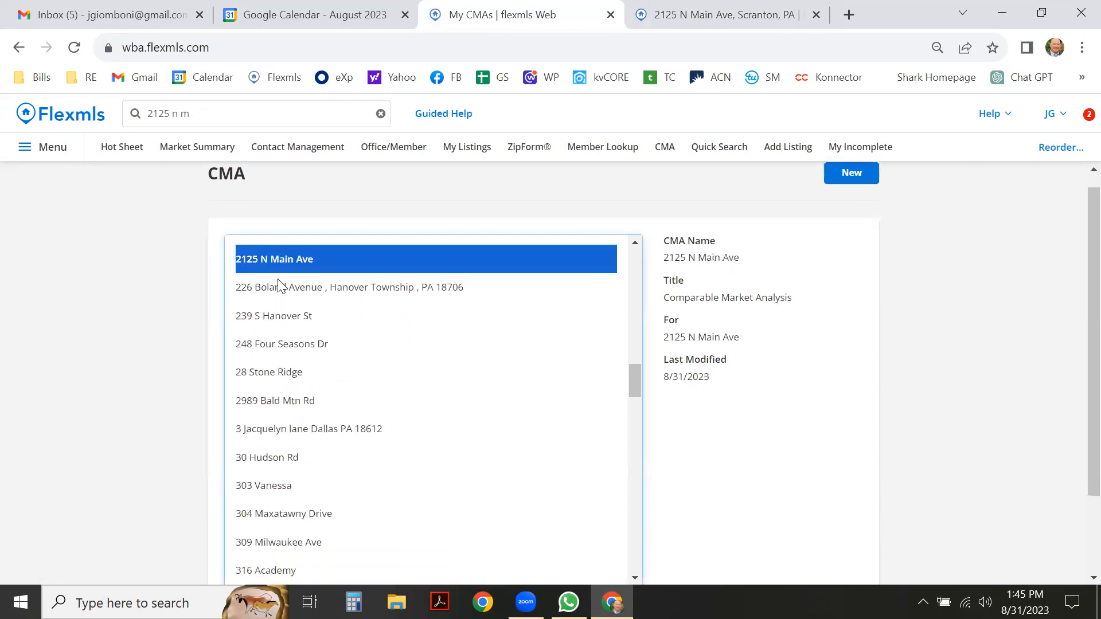
{"action": "scroll", "coordinate": [903, 364], "scroll_direction": "down", "scroll_amount": 2}
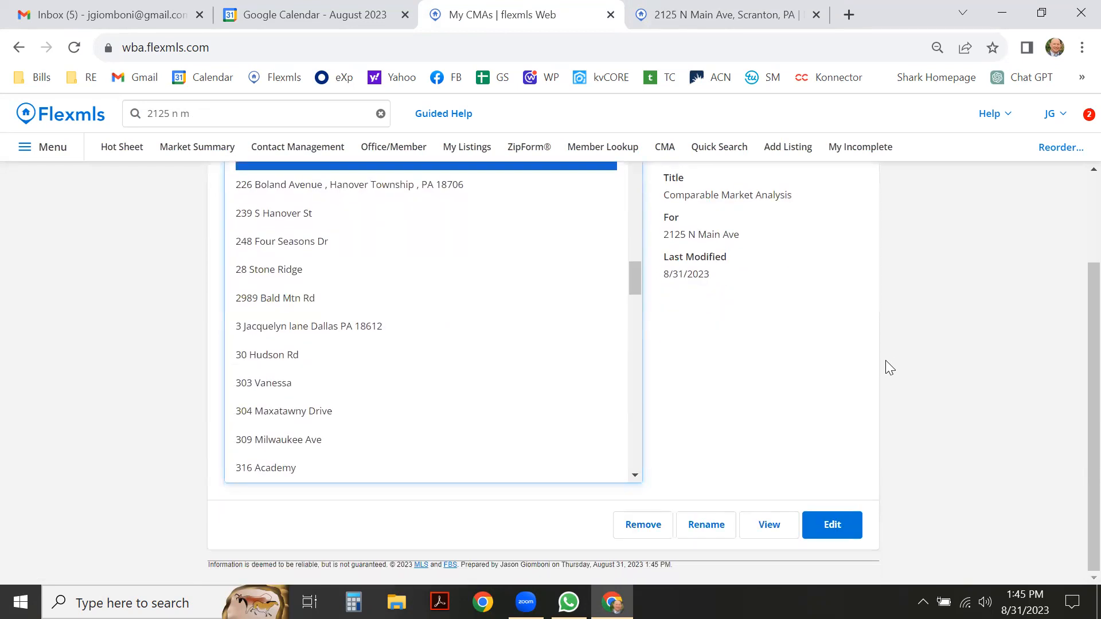
{"action": "scroll", "coordinate": [813, 383], "scroll_direction": "up", "scroll_amount": 2}
{"action": "double_click", "coordinate": [316, 277]}
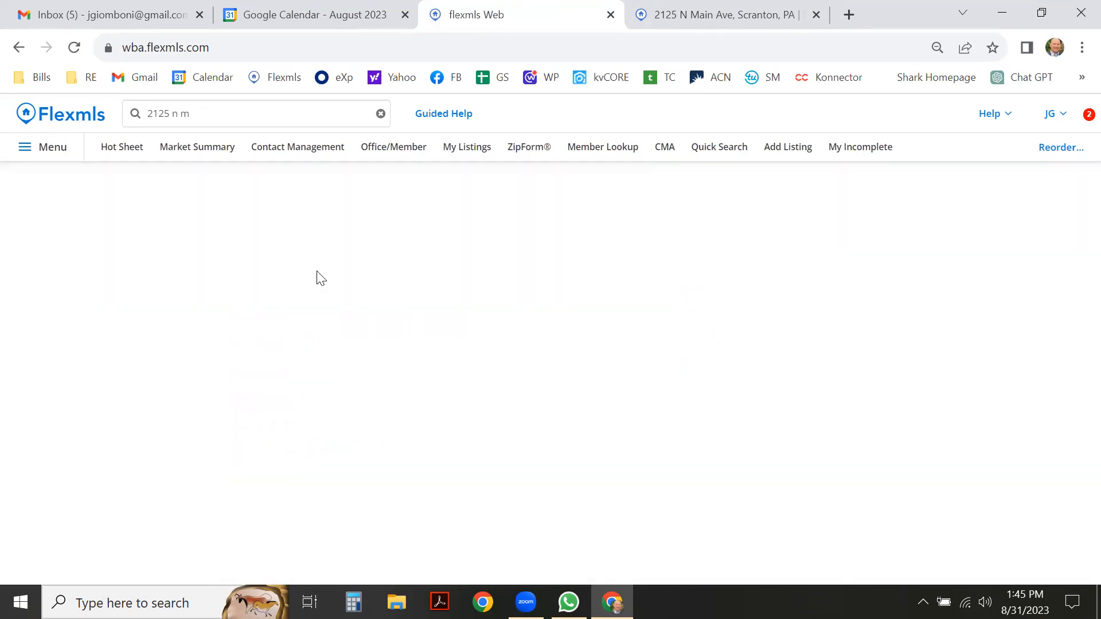
{"action": "scroll", "coordinate": [1077, 360], "scroll_direction": "down", "scroll_amount": 2}
{"action": "scroll", "coordinate": [1044, 357], "scroll_direction": "up", "scroll_amount": 1}
{"action": "scroll", "coordinate": [1044, 357], "scroll_direction": "down", "scroll_amount": 2}
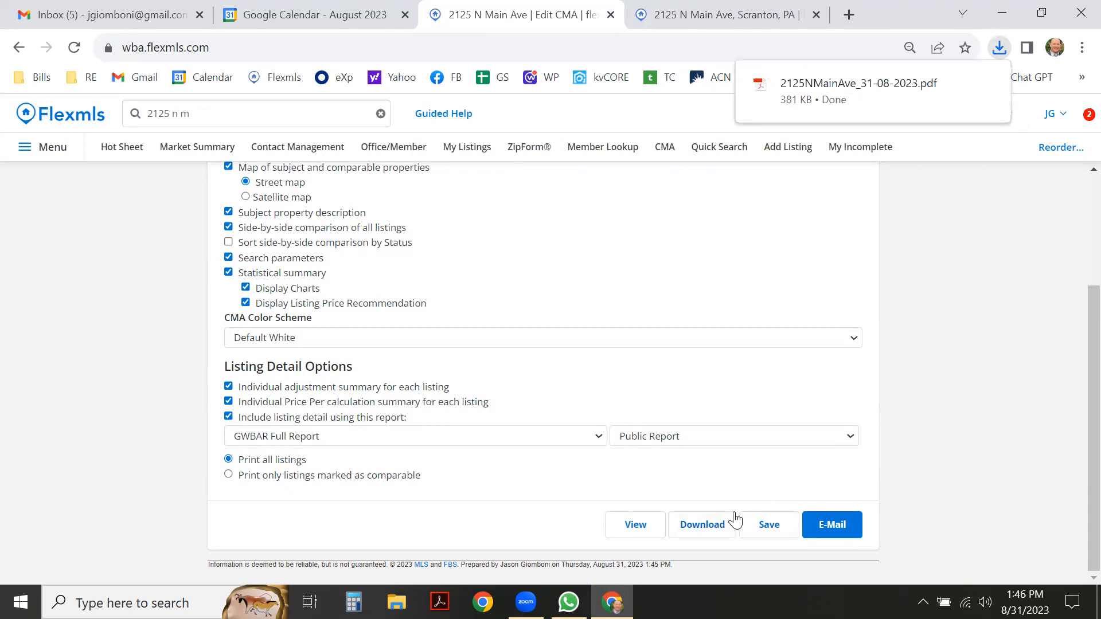
{"action": "left_click", "coordinate": [397, 602]}
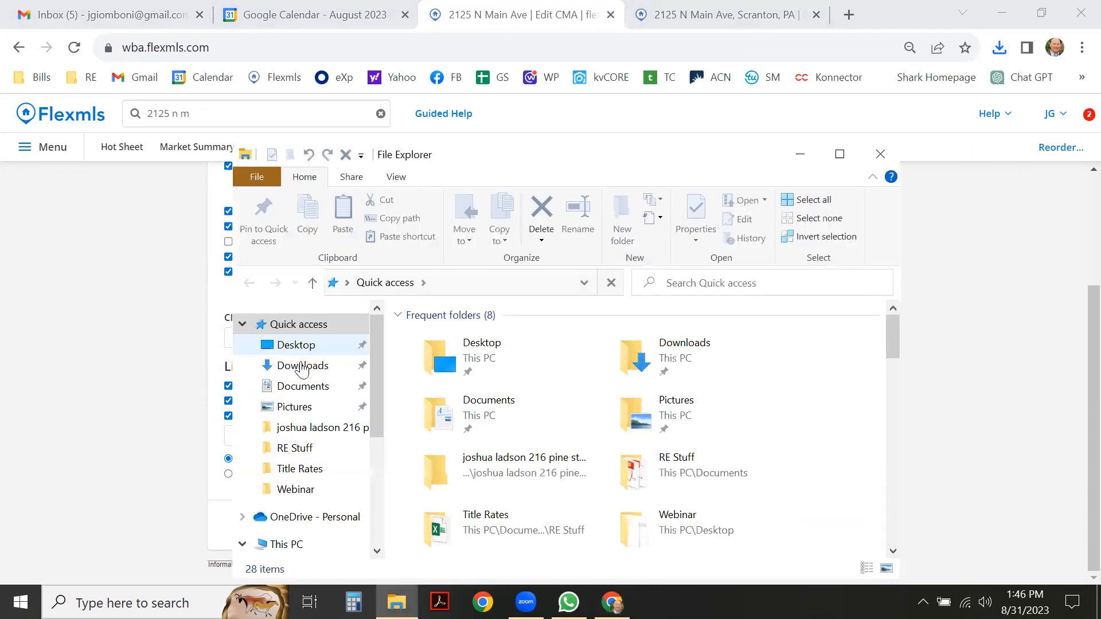
{"action": "left_click", "coordinate": [303, 365]}
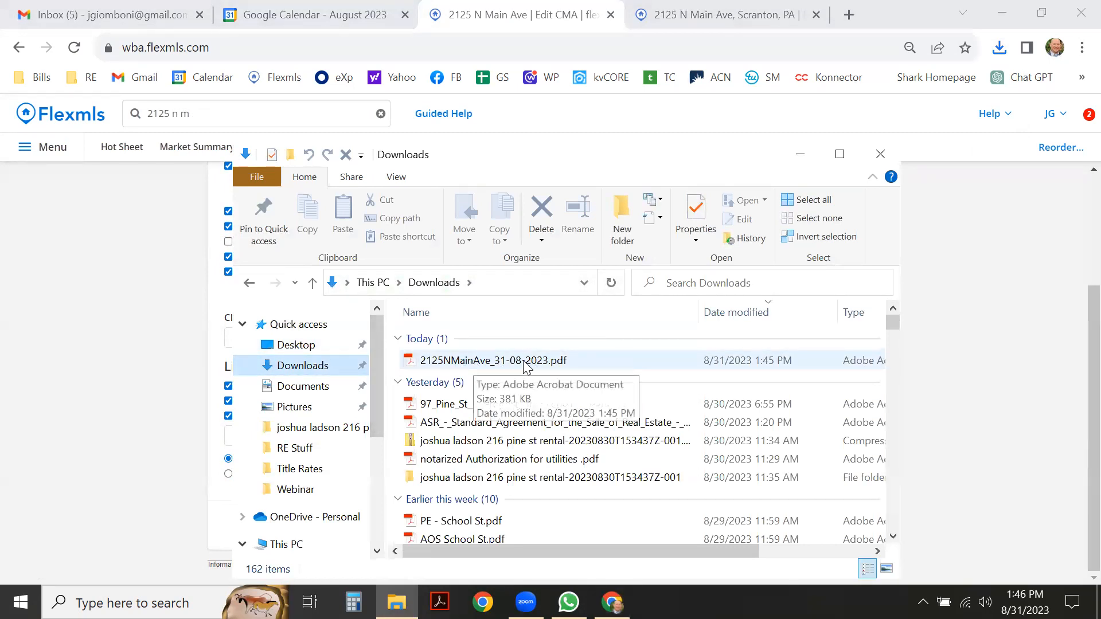
{"action": "left_click", "coordinate": [480, 368]}
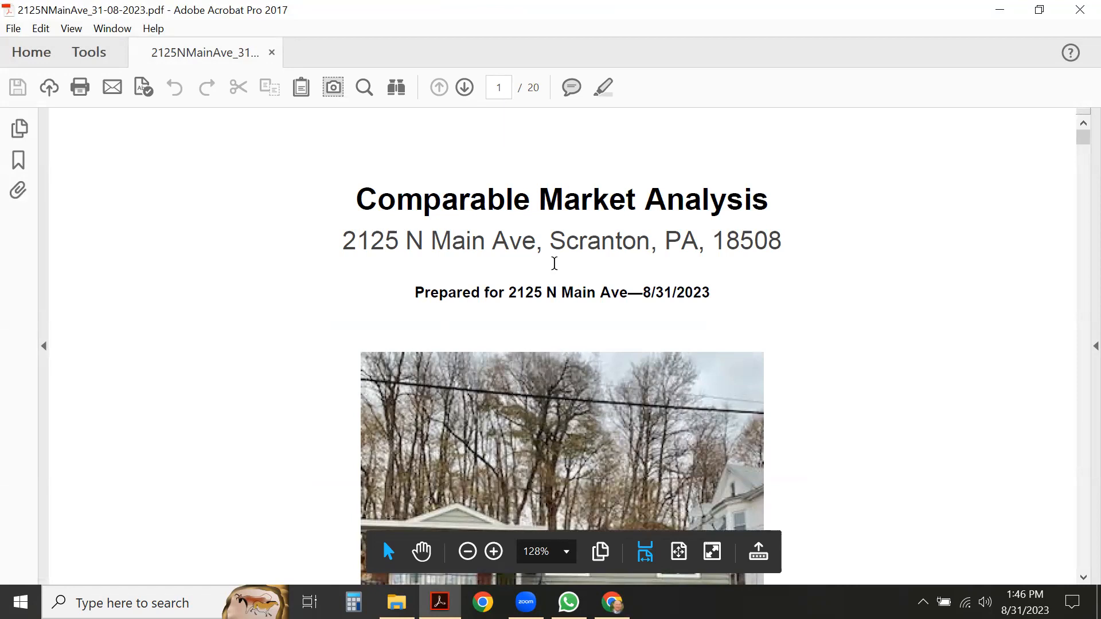
Scroll the CMA from the cover page through the map and subject details to page 4's comparables table.
{"action": "scroll", "coordinate": [554, 263], "scroll_direction": "down", "scroll_amount": 2}
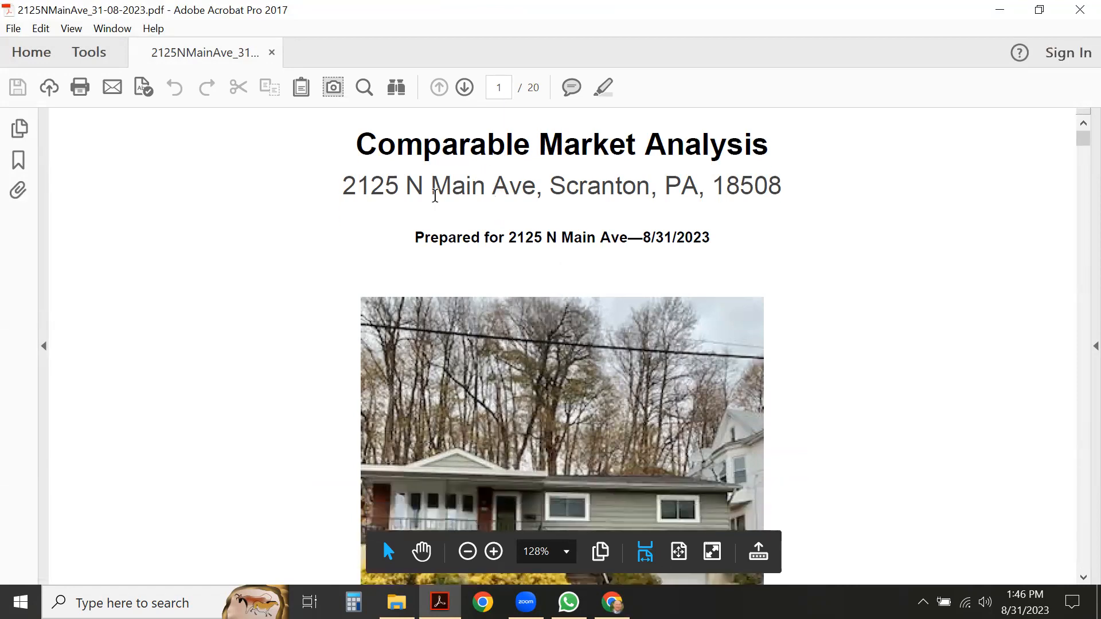
{"action": "scroll", "coordinate": [570, 218], "scroll_direction": "down", "scroll_amount": 12}
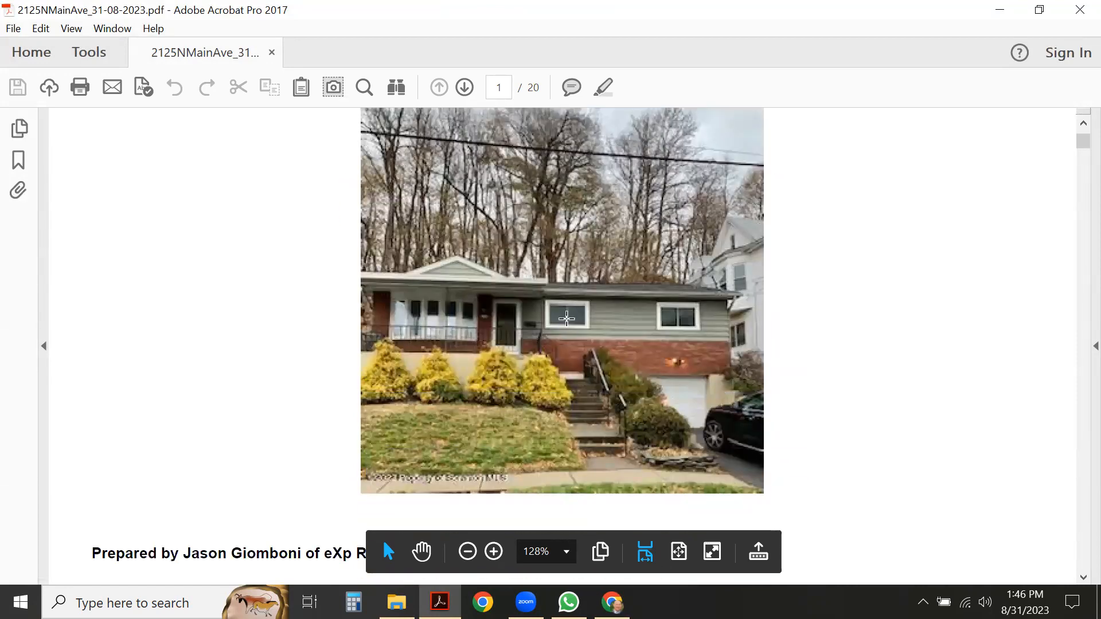
{"action": "scroll", "coordinate": [400, 382], "scroll_direction": "down", "scroll_amount": 12}
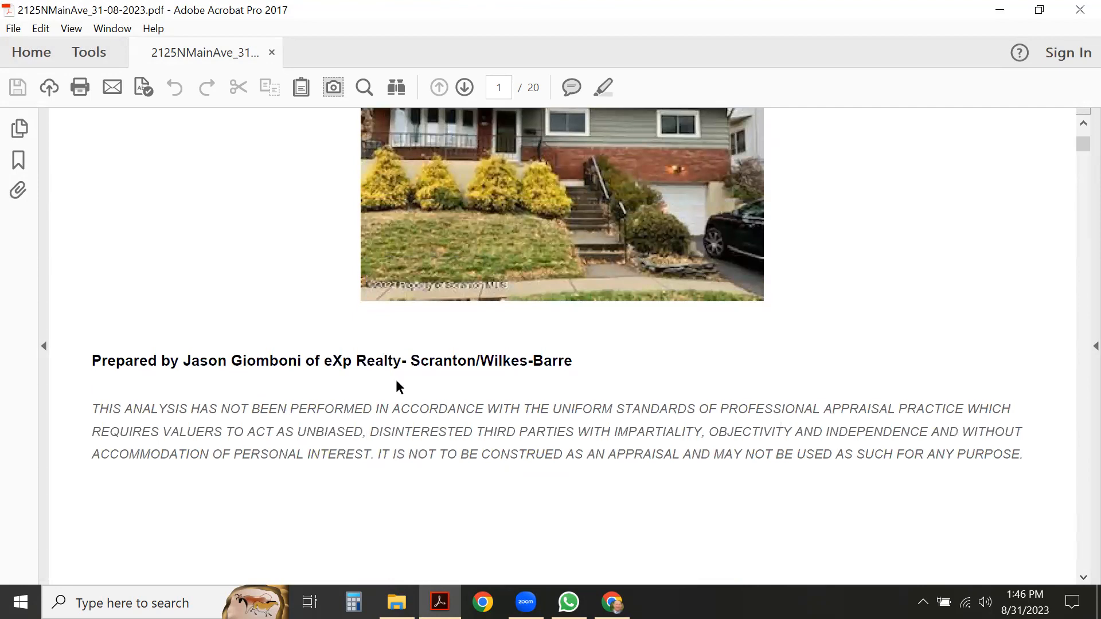
{"action": "scroll", "coordinate": [400, 381], "scroll_direction": "down", "scroll_amount": 15}
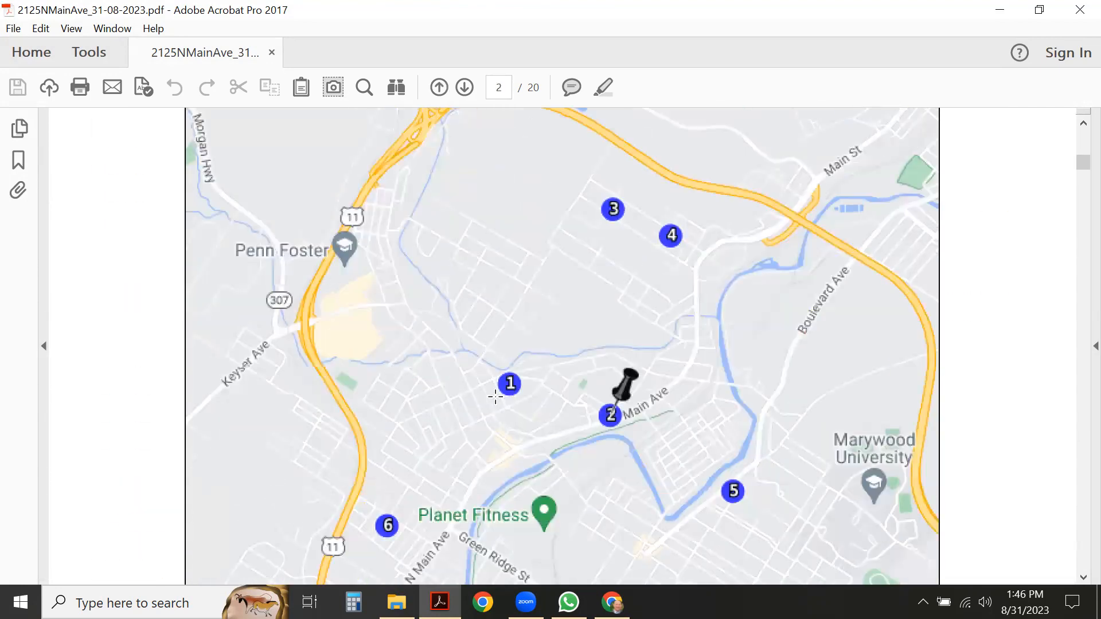
{"action": "scroll", "coordinate": [495, 396], "scroll_direction": "down", "scroll_amount": 1}
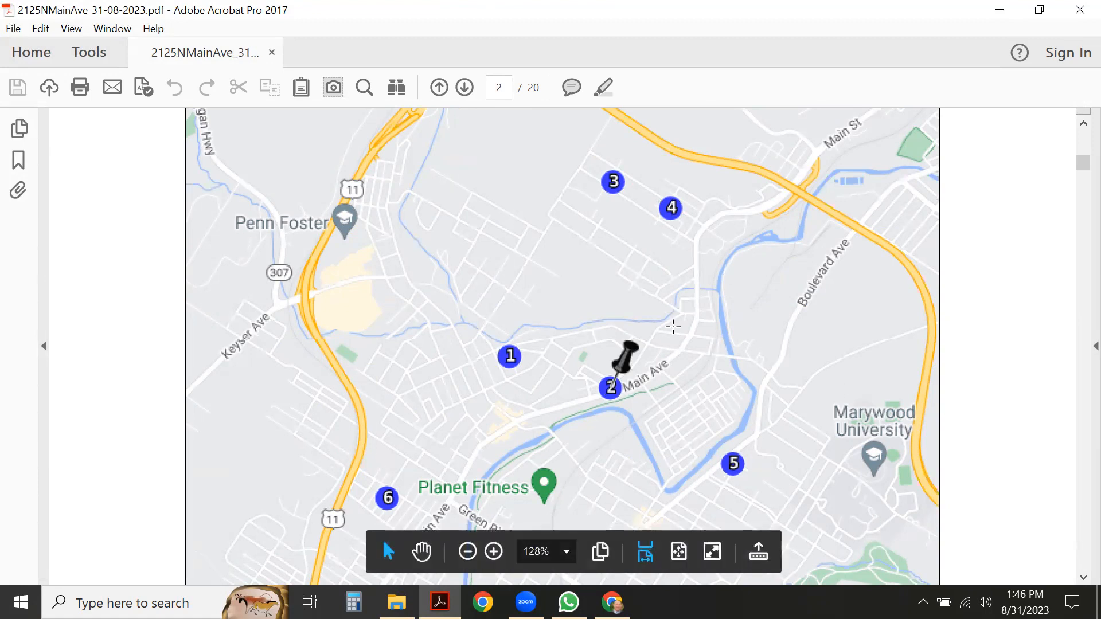
{"action": "scroll", "coordinate": [636, 244], "scroll_direction": "down", "scroll_amount": 1}
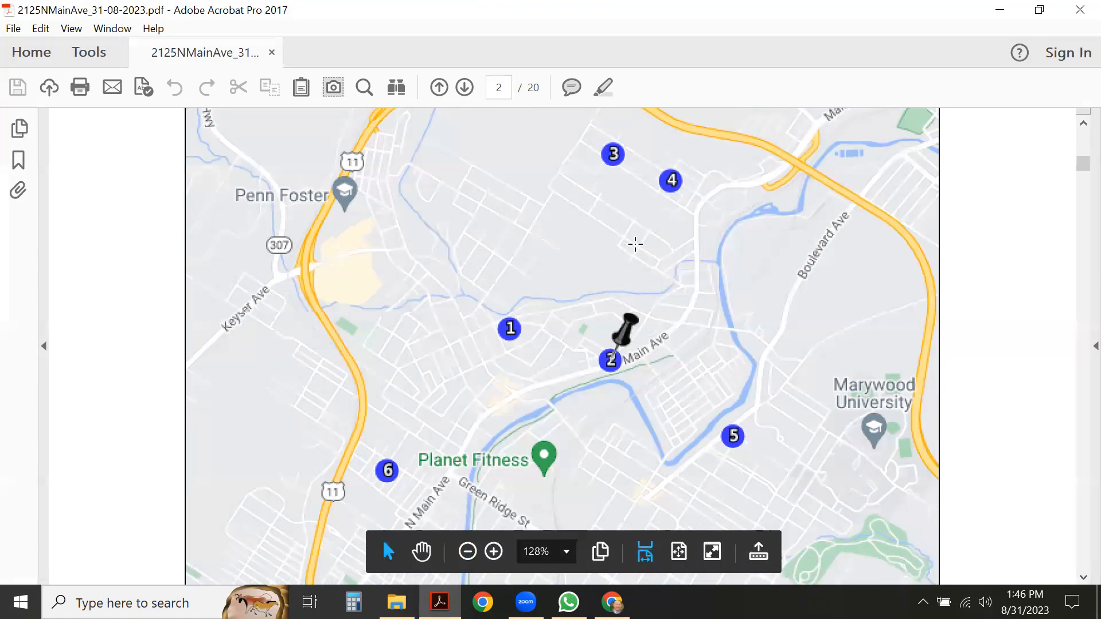
{"action": "scroll", "coordinate": [493, 247], "scroll_direction": "down", "scroll_amount": 3}
{"action": "scroll", "coordinate": [501, 255], "scroll_direction": "down", "scroll_amount": 6}
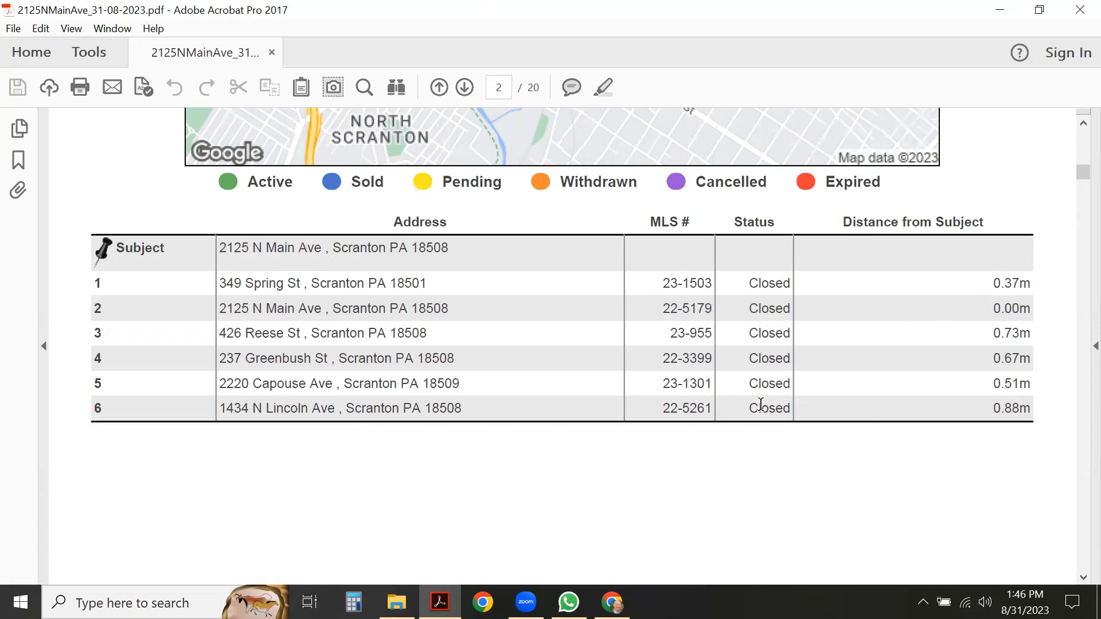
{"action": "scroll", "coordinate": [487, 358], "scroll_direction": "down", "scroll_amount": 15}
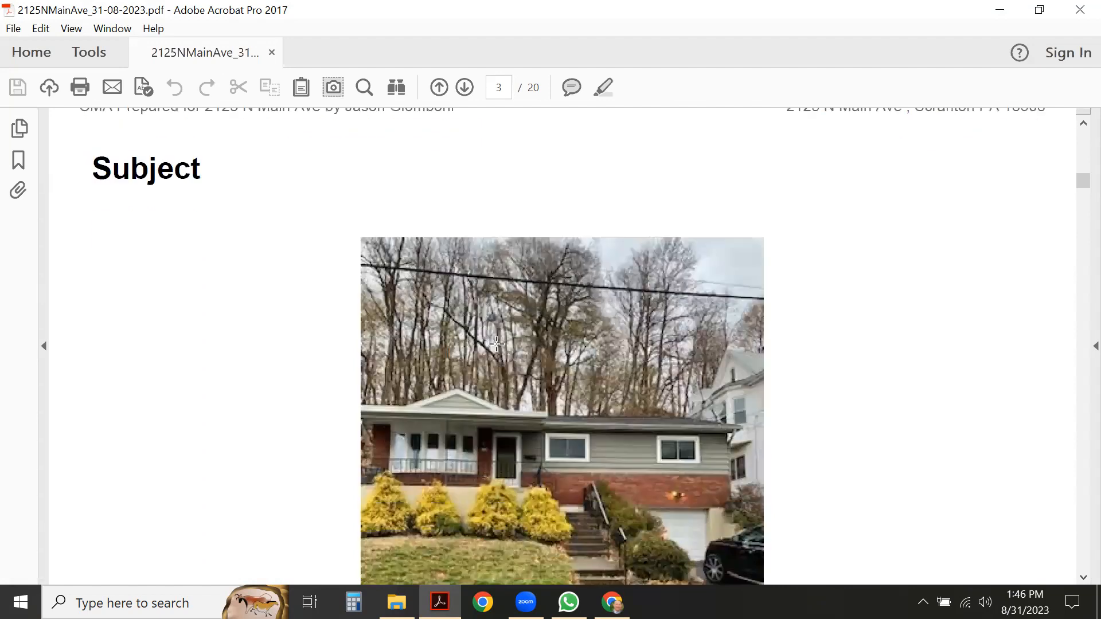
{"action": "scroll", "coordinate": [495, 343], "scroll_direction": "down", "scroll_amount": 6}
{"action": "scroll", "coordinate": [491, 342], "scroll_direction": "up", "scroll_amount": 2}
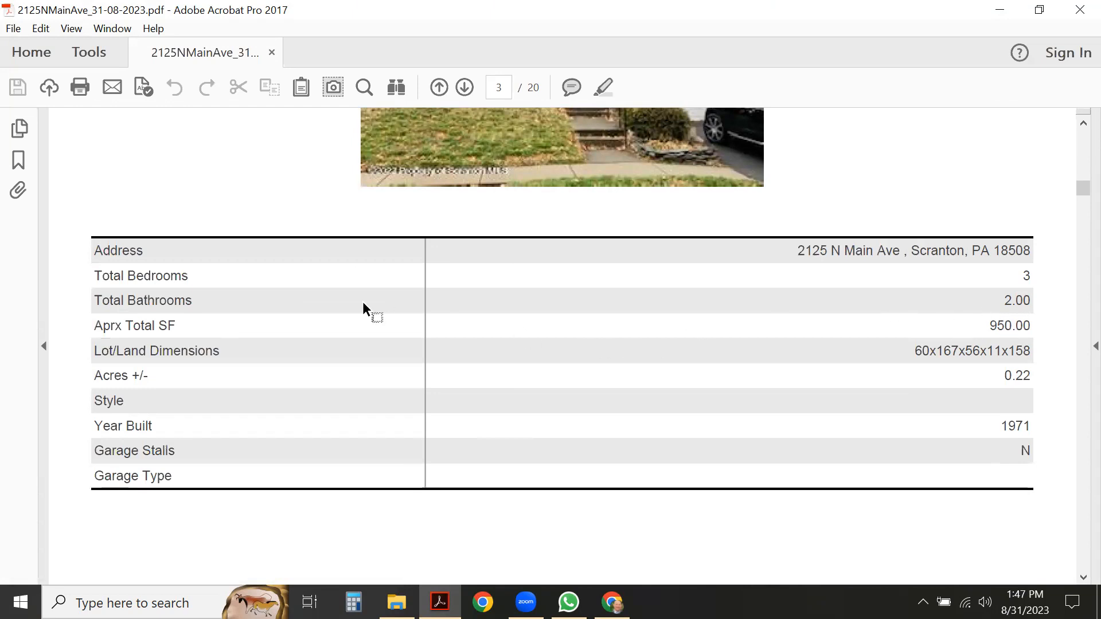
{"action": "scroll", "coordinate": [438, 375], "scroll_direction": "down", "scroll_amount": 10}
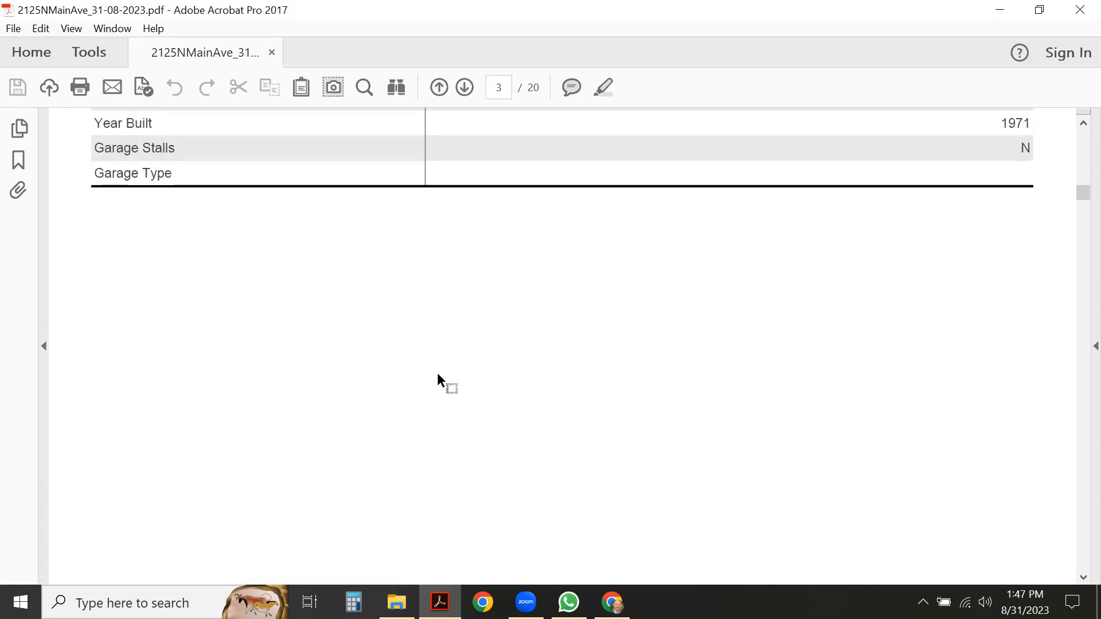
{"action": "scroll", "coordinate": [438, 379], "scroll_direction": "down", "scroll_amount": 8}
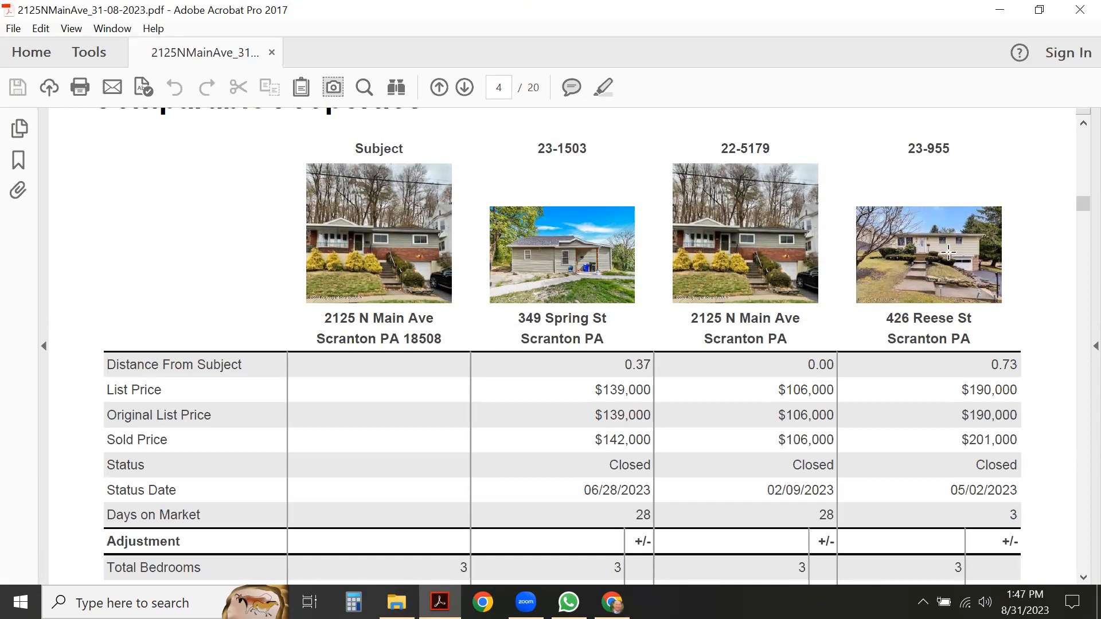
{"action": "scroll", "coordinate": [935, 251], "scroll_direction": "down", "scroll_amount": 1}
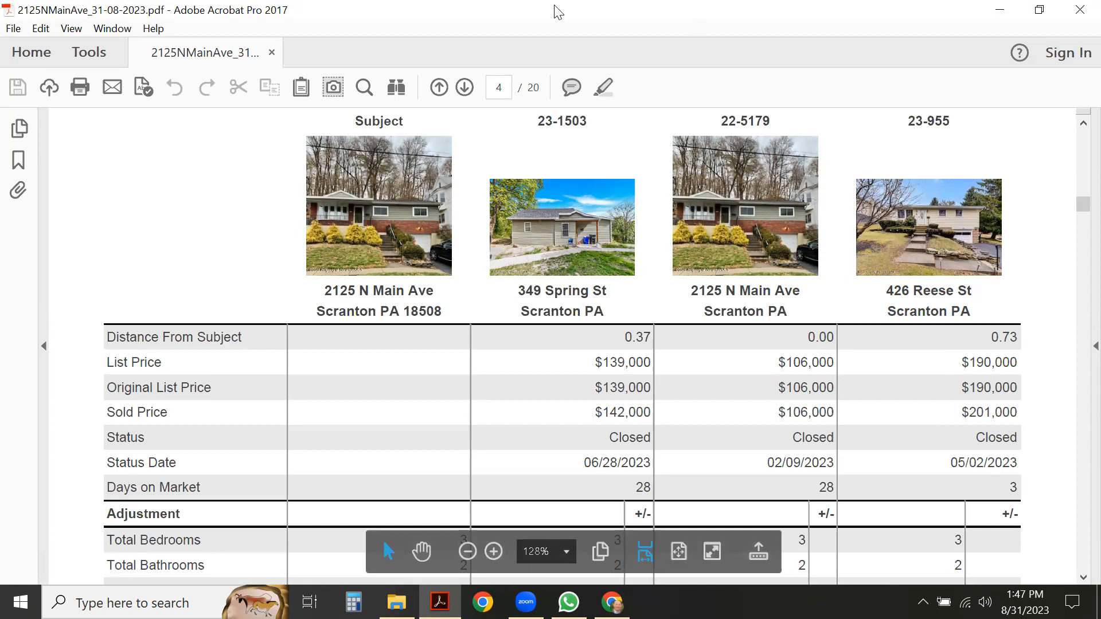
{"action": "key", "text": "alt+Tab"}
{"action": "left_click", "coordinate": [281, 119]}
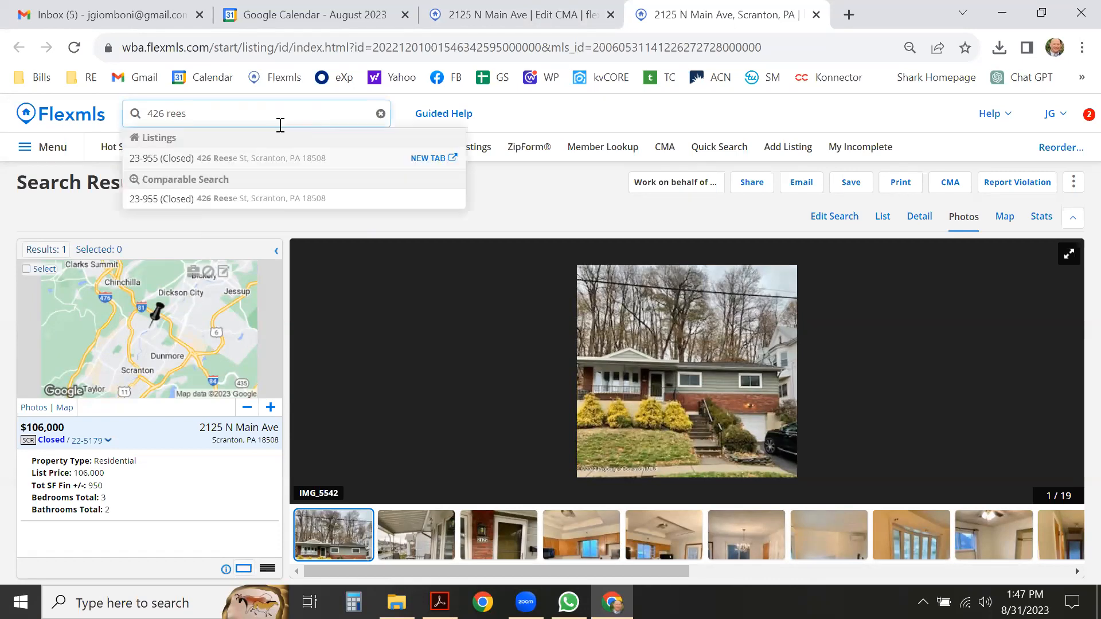
{"action": "left_click", "coordinate": [420, 161]}
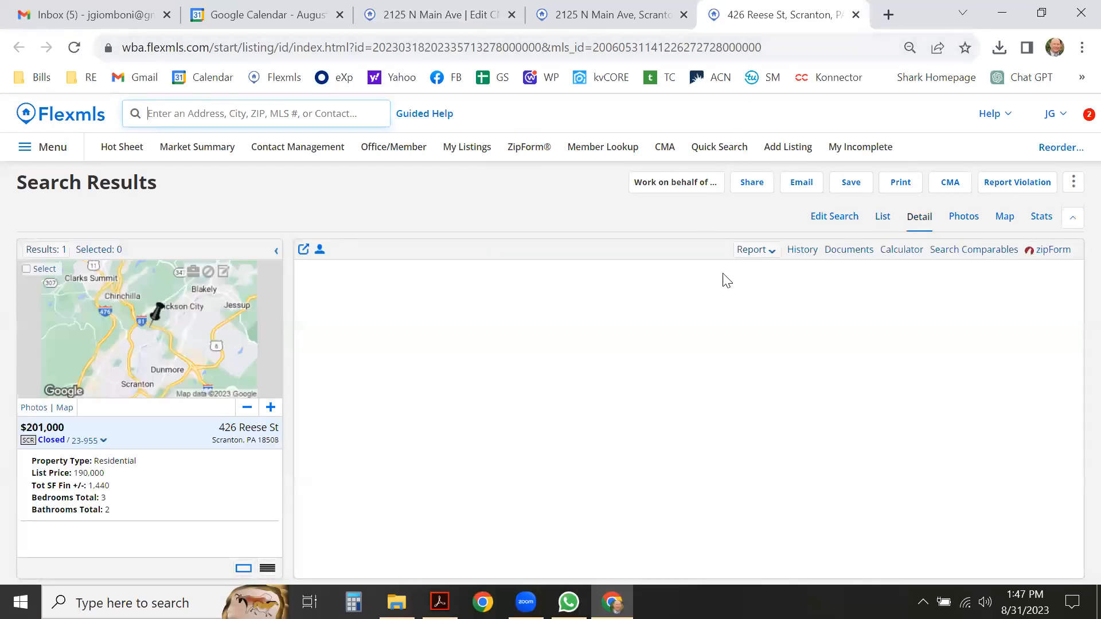
{"action": "left_click", "coordinate": [954, 222]}
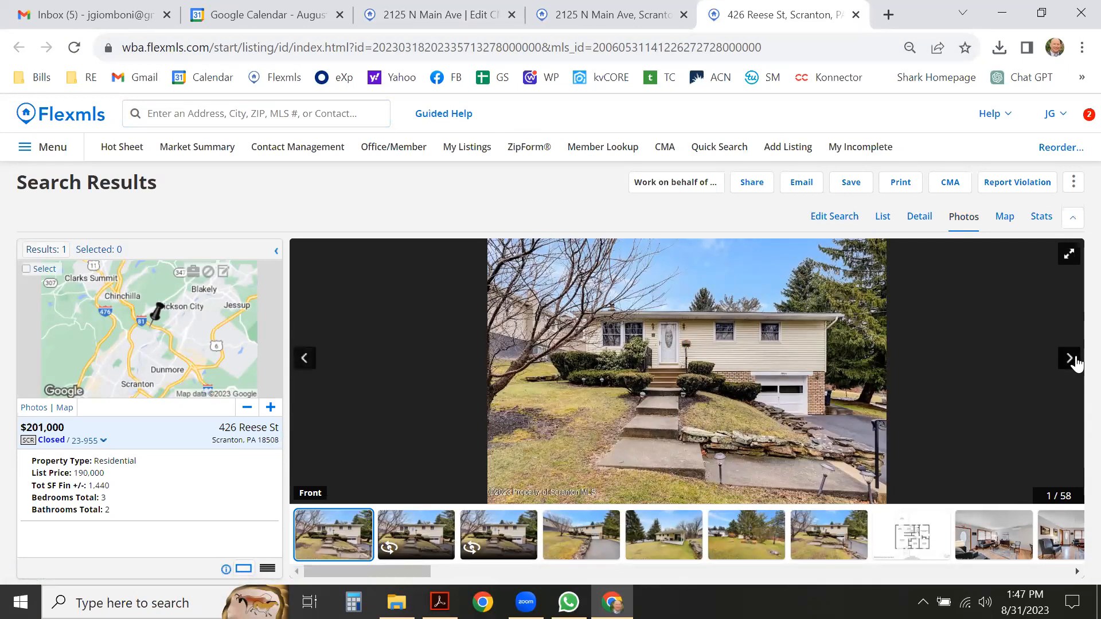
{"action": "left_click", "coordinate": [1070, 360]}
{"action": "left_click", "coordinate": [1069, 359]}
{"action": "left_click", "coordinate": [1069, 359]}
{"action": "left_click", "coordinate": [1069, 359]}
{"action": "left_click", "coordinate": [1069, 359]}
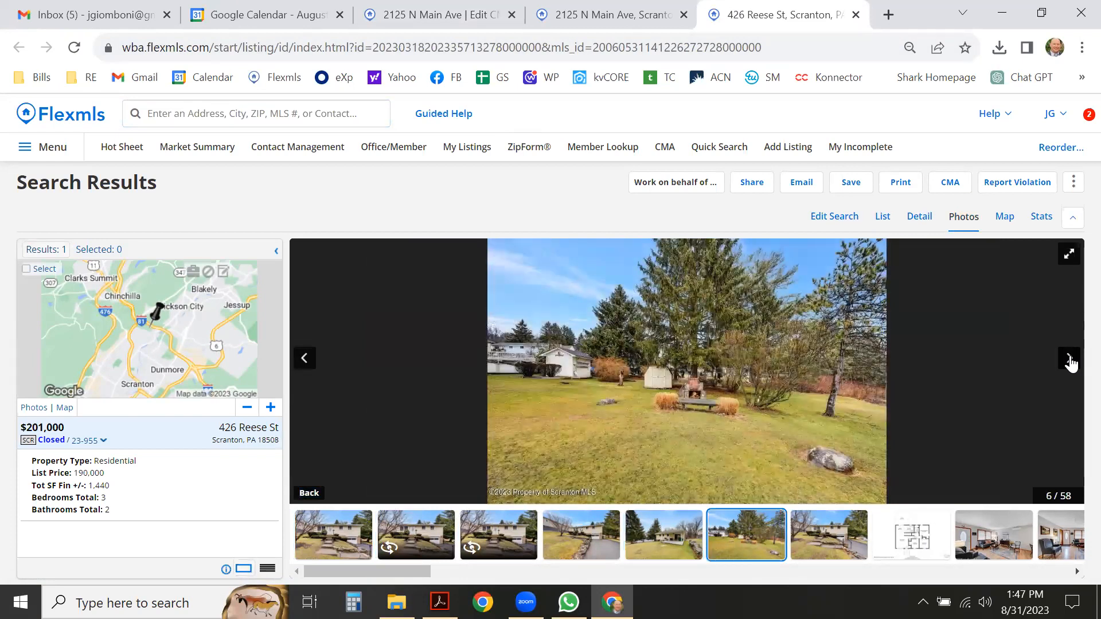
{"action": "left_click", "coordinate": [1070, 359]}
{"action": "left_click", "coordinate": [1069, 359]}
{"action": "left_click", "coordinate": [1070, 359]}
{"action": "left_click", "coordinate": [1069, 359]}
{"action": "left_click", "coordinate": [1069, 359]}
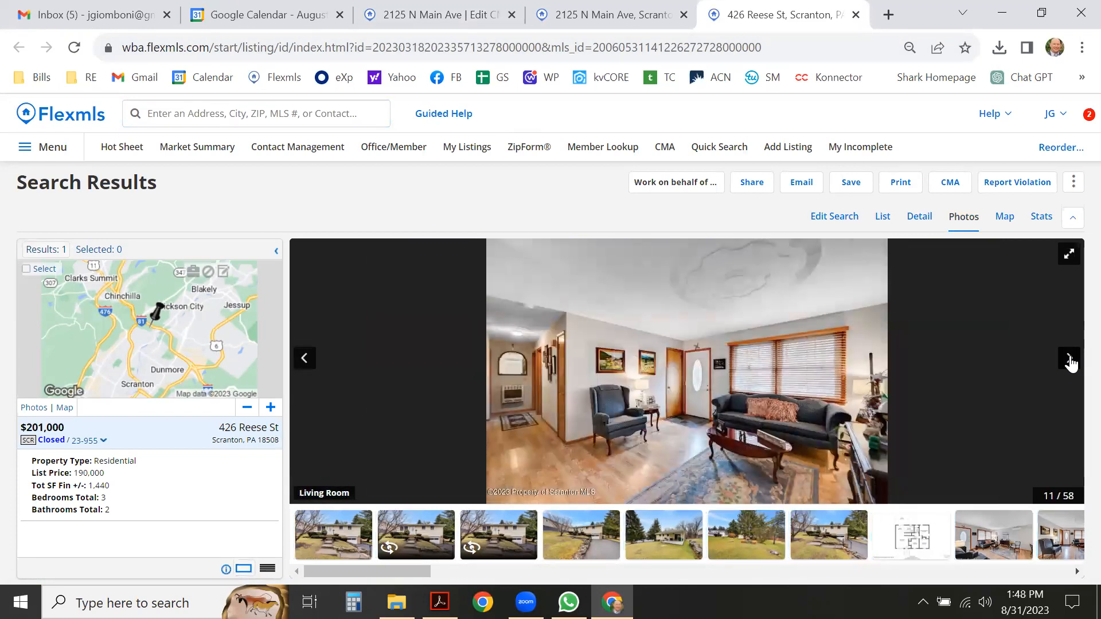
{"action": "left_click", "coordinate": [1069, 359]}
{"action": "left_click", "coordinate": [1069, 359]}
{"action": "left_click", "coordinate": [1069, 359]}
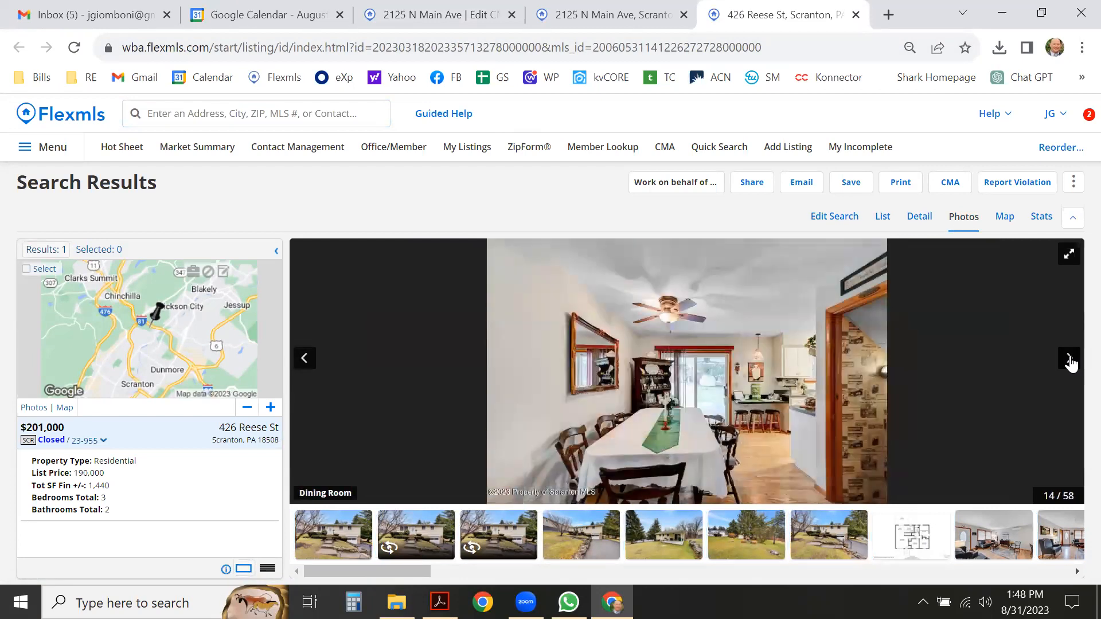
{"action": "left_click", "coordinate": [1069, 359]}
{"action": "left_click", "coordinate": [1069, 359]}
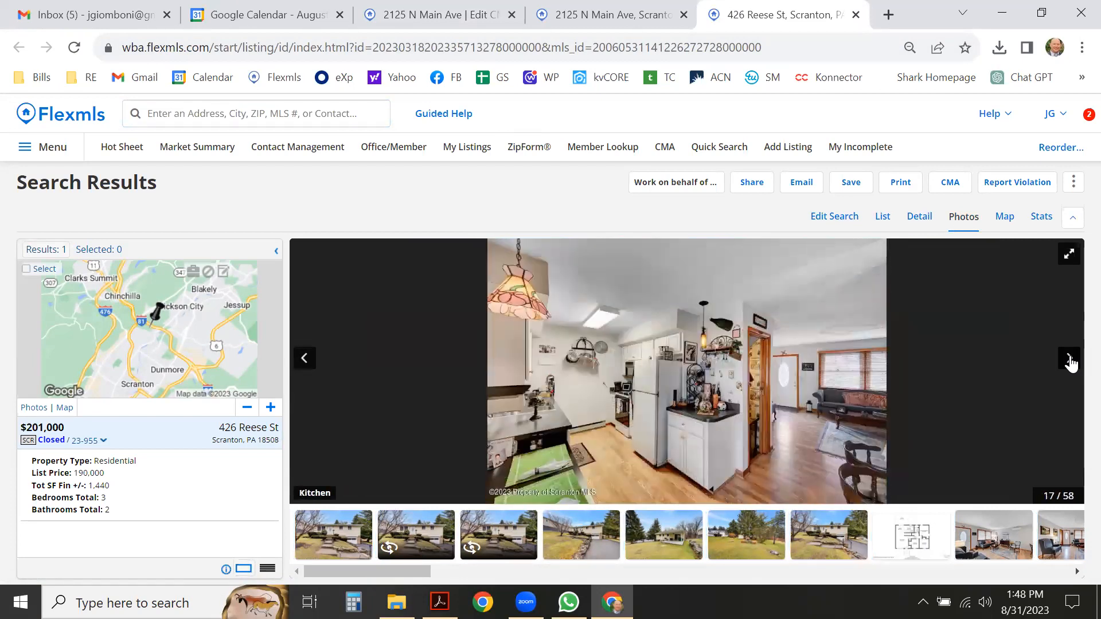
{"action": "left_click", "coordinate": [1069, 359]}
{"action": "left_click", "coordinate": [1069, 359]}
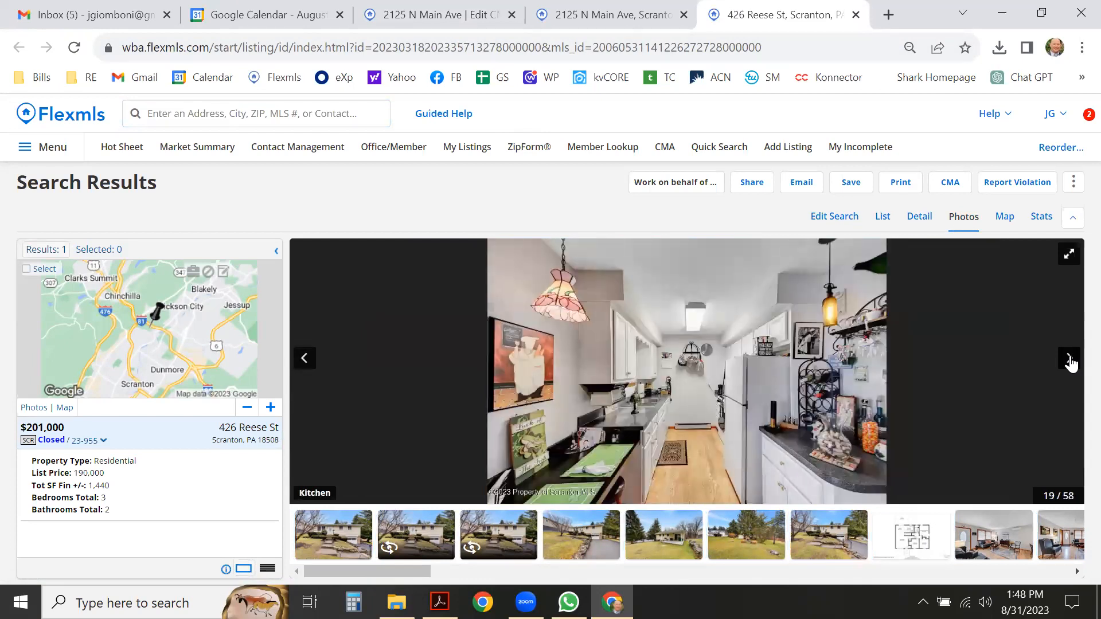
{"action": "left_click", "coordinate": [1069, 359]}
{"action": "left_click", "coordinate": [1070, 359]}
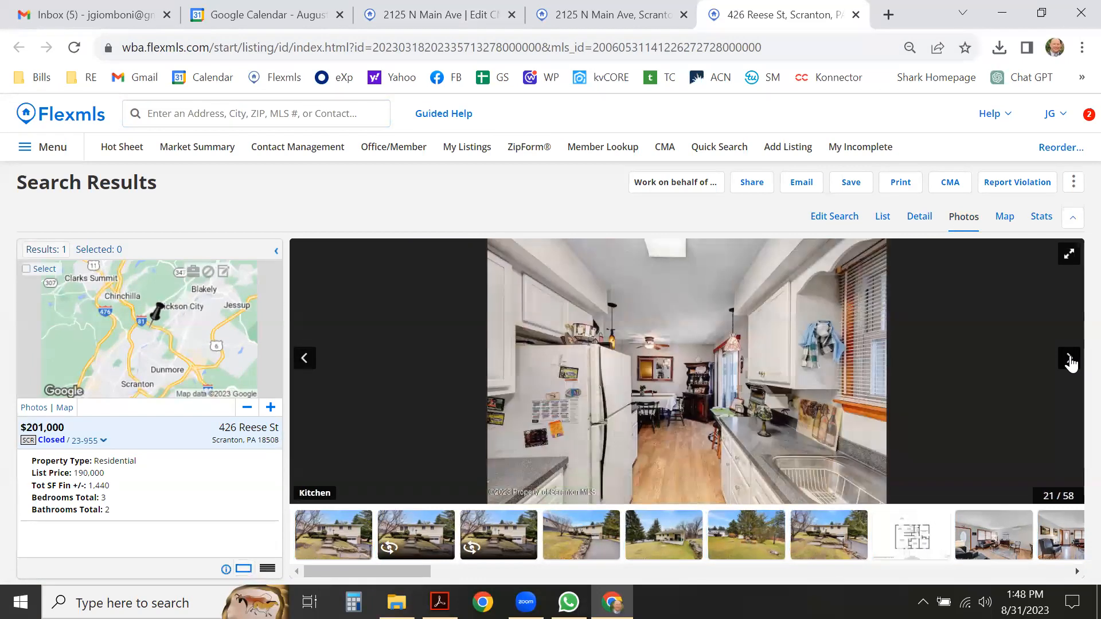
{"action": "left_click", "coordinate": [1070, 359]}
{"action": "left_click", "coordinate": [1069, 360]}
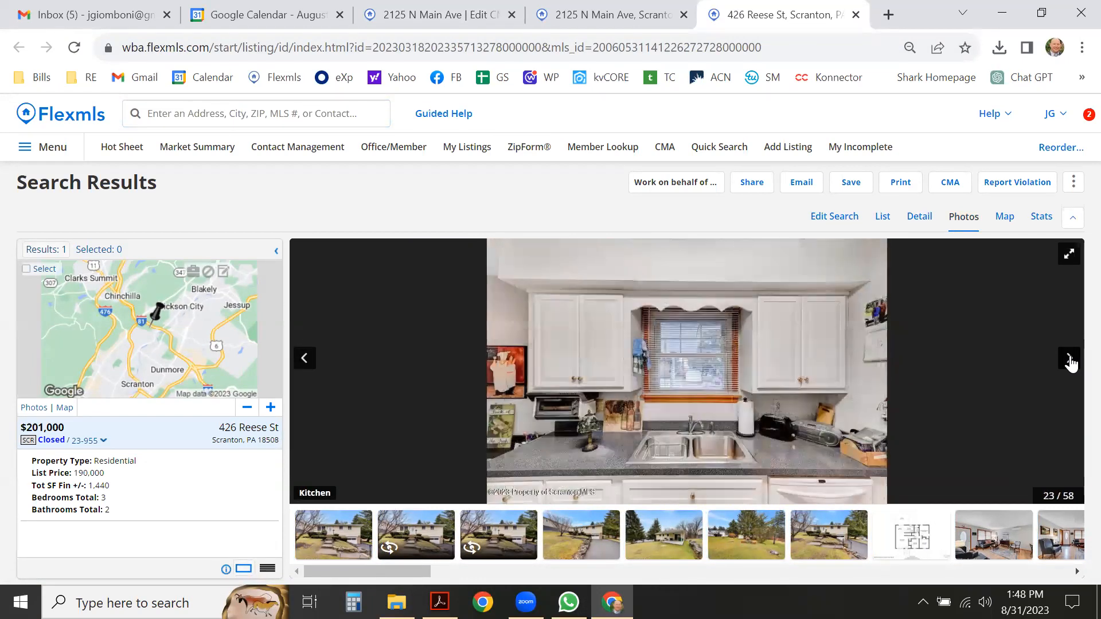
{"action": "left_click", "coordinate": [1070, 359]}
{"action": "left_click", "coordinate": [1069, 360]}
{"action": "left_click", "coordinate": [1070, 360]}
{"action": "left_click", "coordinate": [1069, 360]}
{"action": "left_click", "coordinate": [1069, 360]}
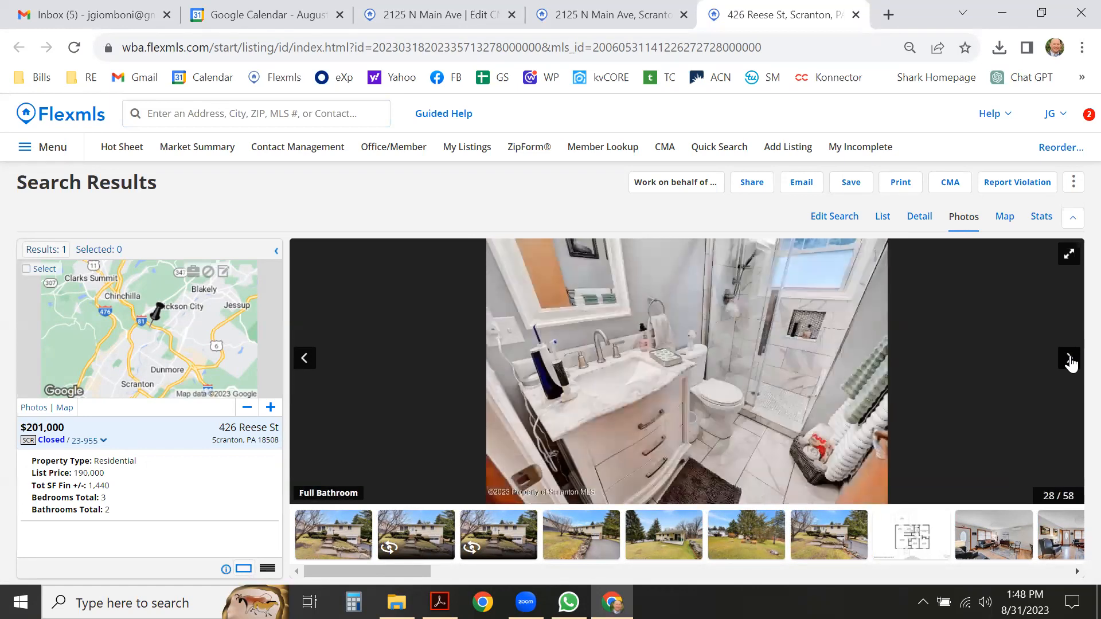
{"action": "left_click", "coordinate": [1069, 360]}
{"action": "left_click", "coordinate": [1069, 360]}
{"action": "left_click", "coordinate": [1069, 361]}
{"action": "left_click", "coordinate": [1070, 360]}
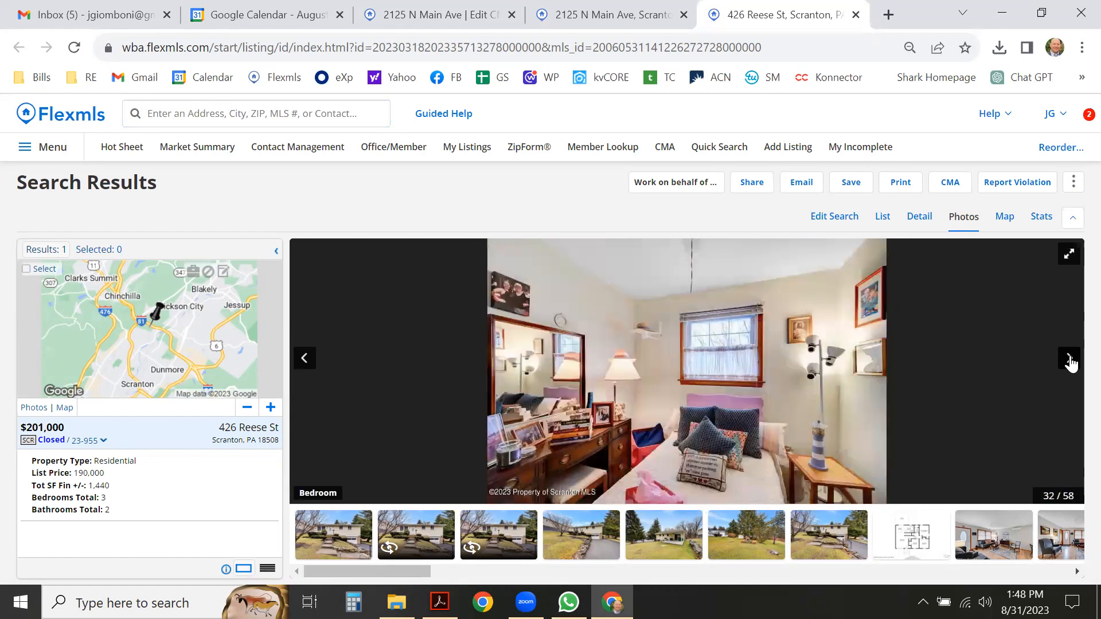
{"action": "left_click", "coordinate": [1069, 360]}
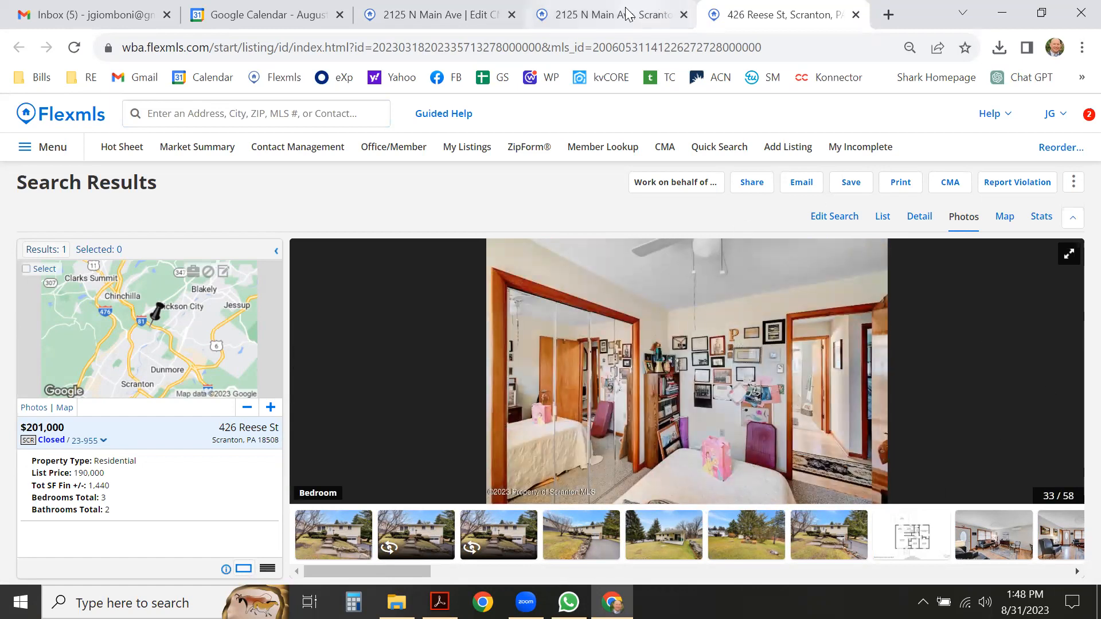
{"action": "left_click", "coordinate": [607, 16]}
{"action": "left_click", "coordinate": [1068, 360]}
{"action": "left_click", "coordinate": [1068, 360]}
{"action": "left_click", "coordinate": [1068, 360]}
{"action": "left_click", "coordinate": [1068, 360]}
{"action": "left_click", "coordinate": [1069, 361]}
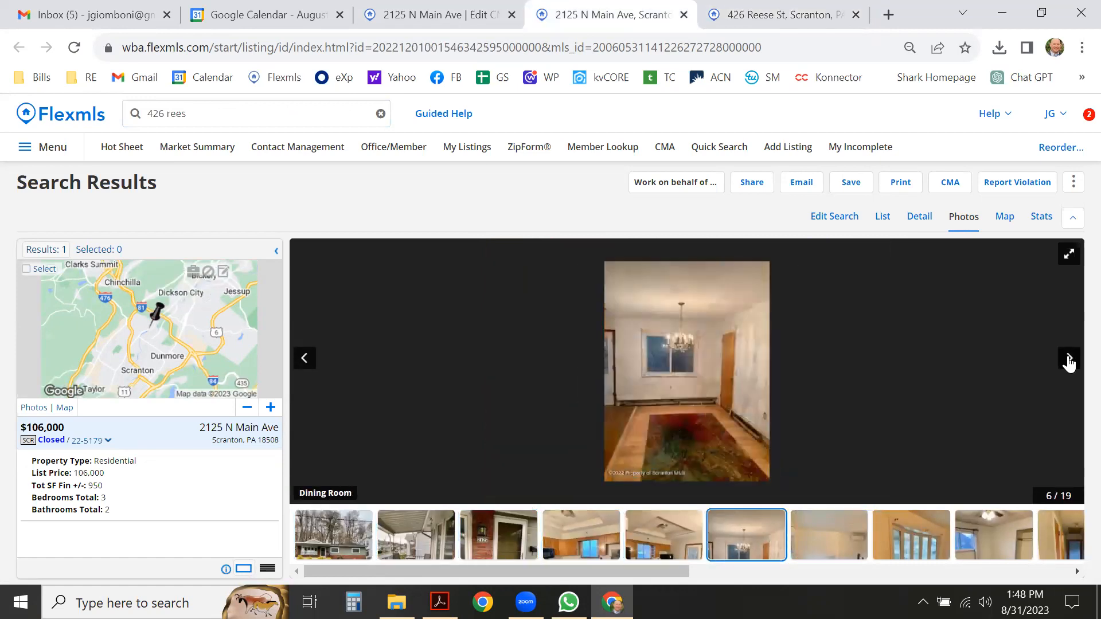
{"action": "left_click", "coordinate": [300, 364]}
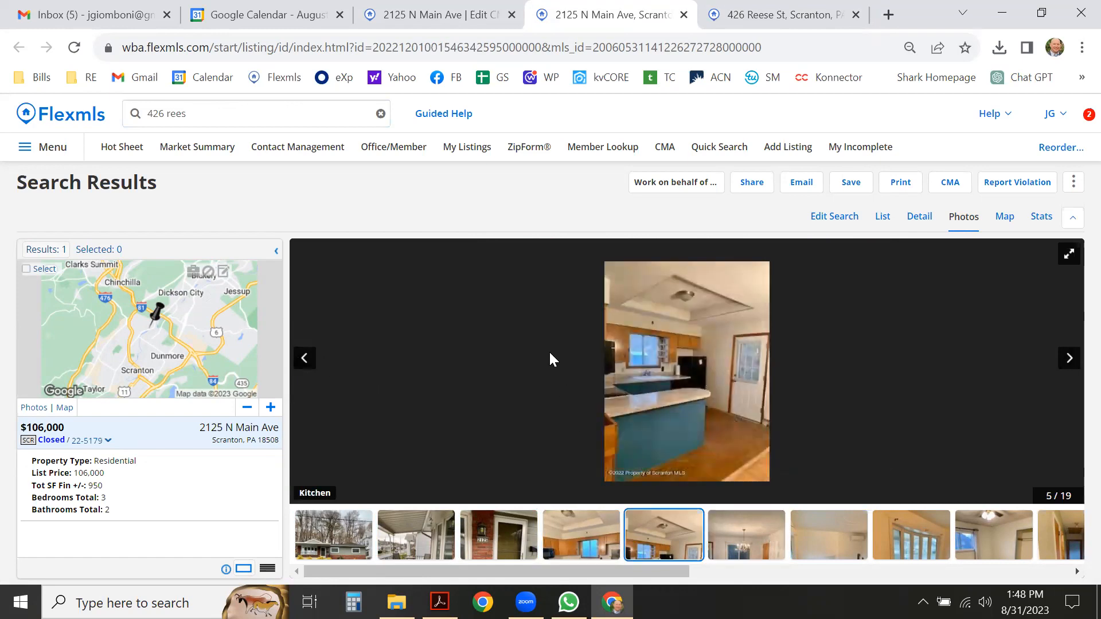
{"action": "left_click", "coordinate": [432, 11]}
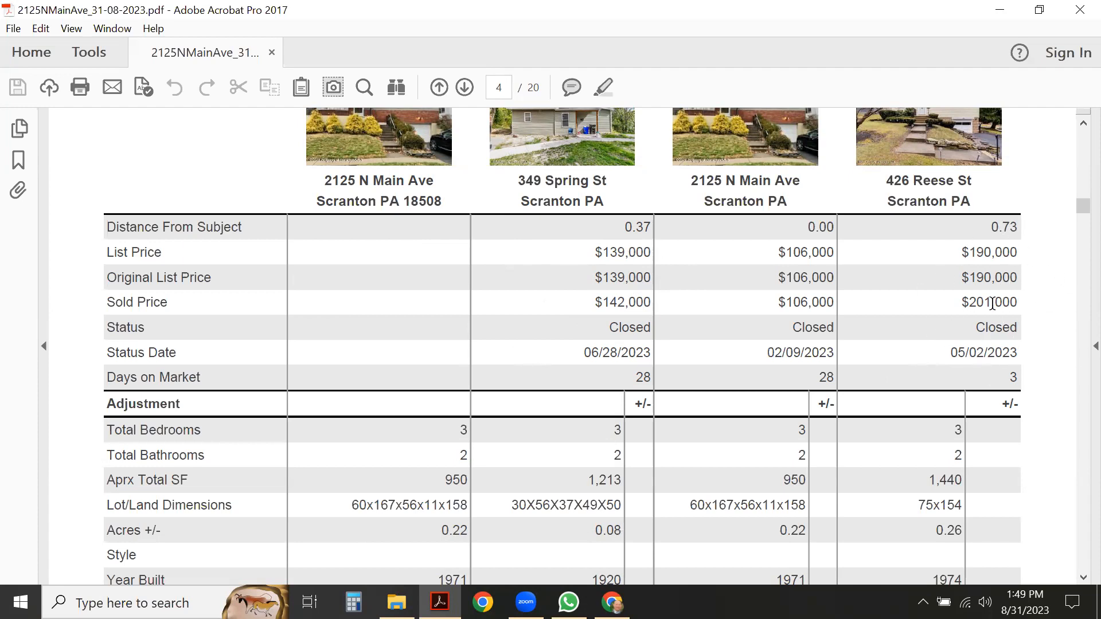
Scroll past the page 4–5 comparison tables to page 6's price chart showing $152,167 recommended.
{"action": "scroll", "coordinate": [543, 393], "scroll_direction": "down", "scroll_amount": 5}
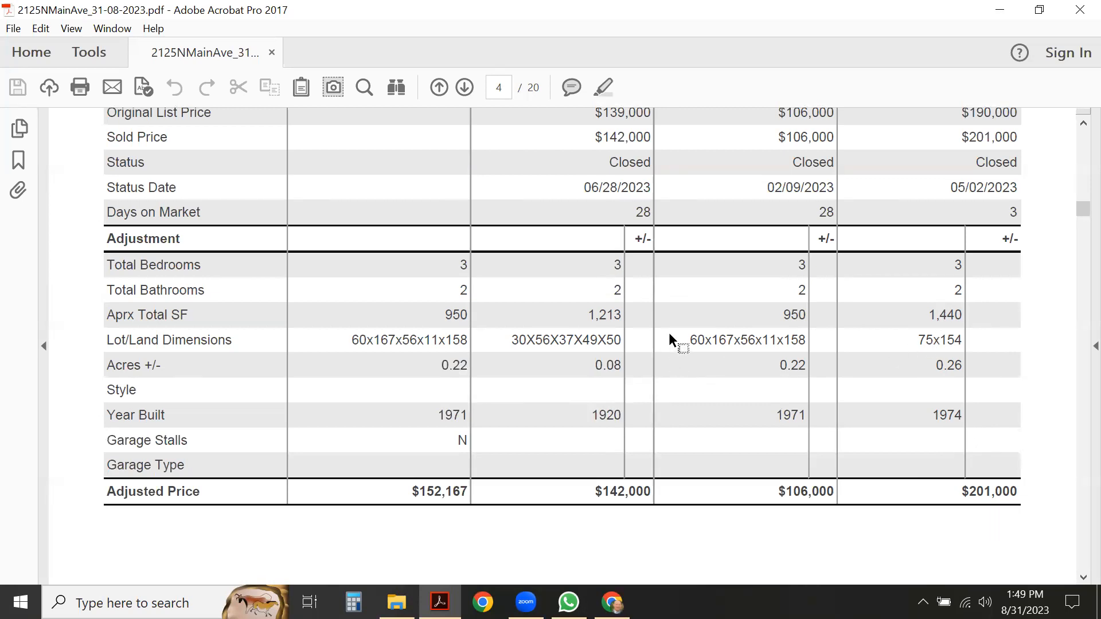
{"action": "scroll", "coordinate": [536, 302], "scroll_direction": "down", "scroll_amount": 3}
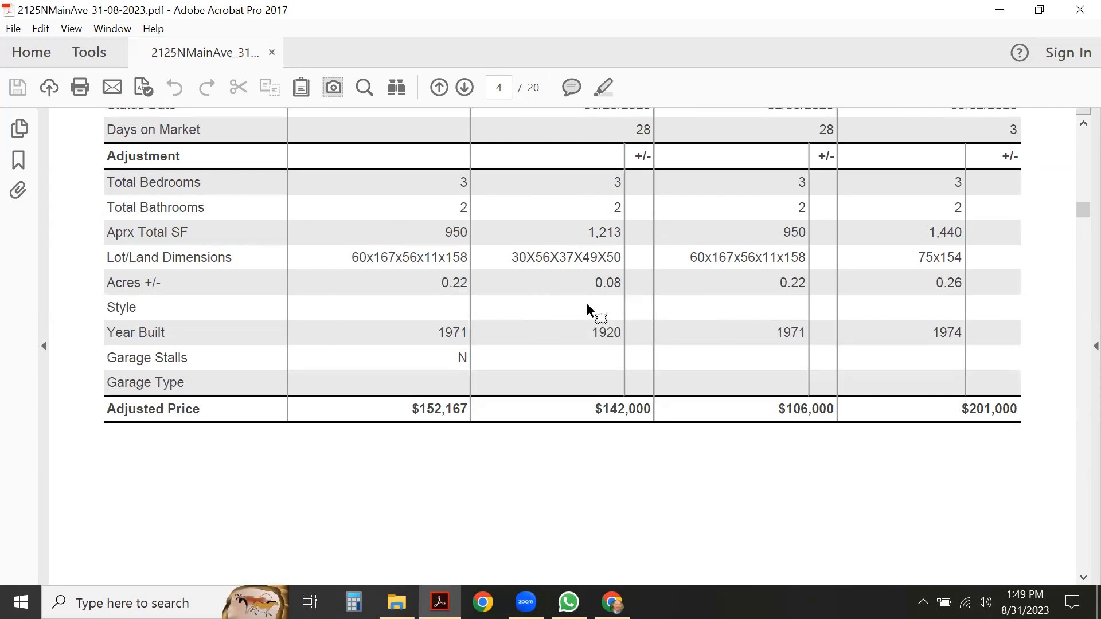
{"action": "scroll", "coordinate": [586, 310], "scroll_direction": "down", "scroll_amount": 1}
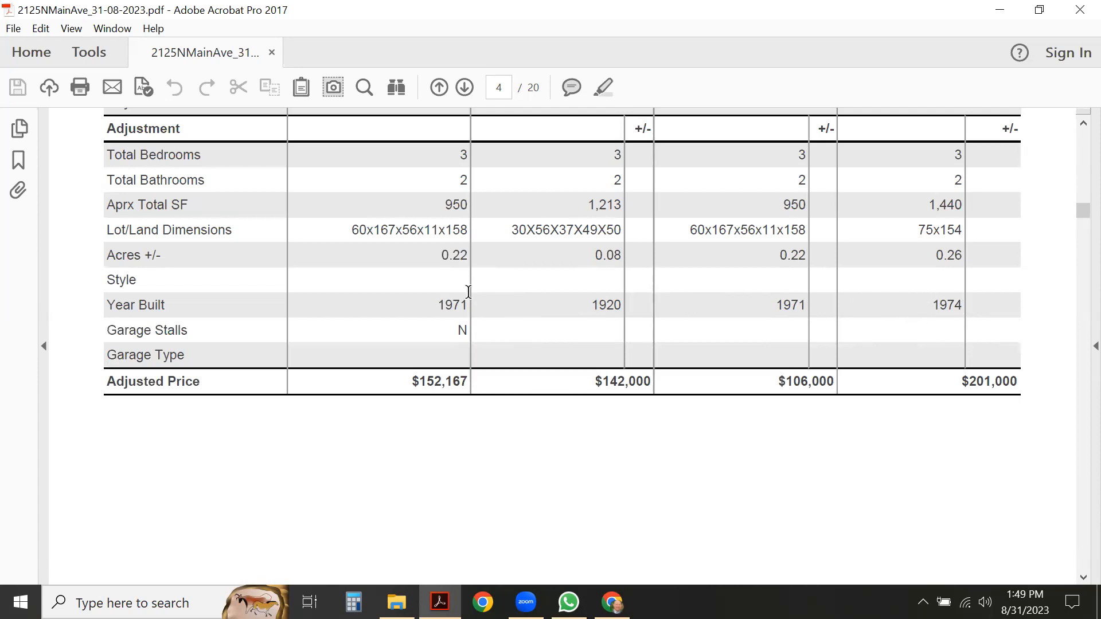
{"action": "scroll", "coordinate": [468, 294], "scroll_direction": "down", "scroll_amount": 20}
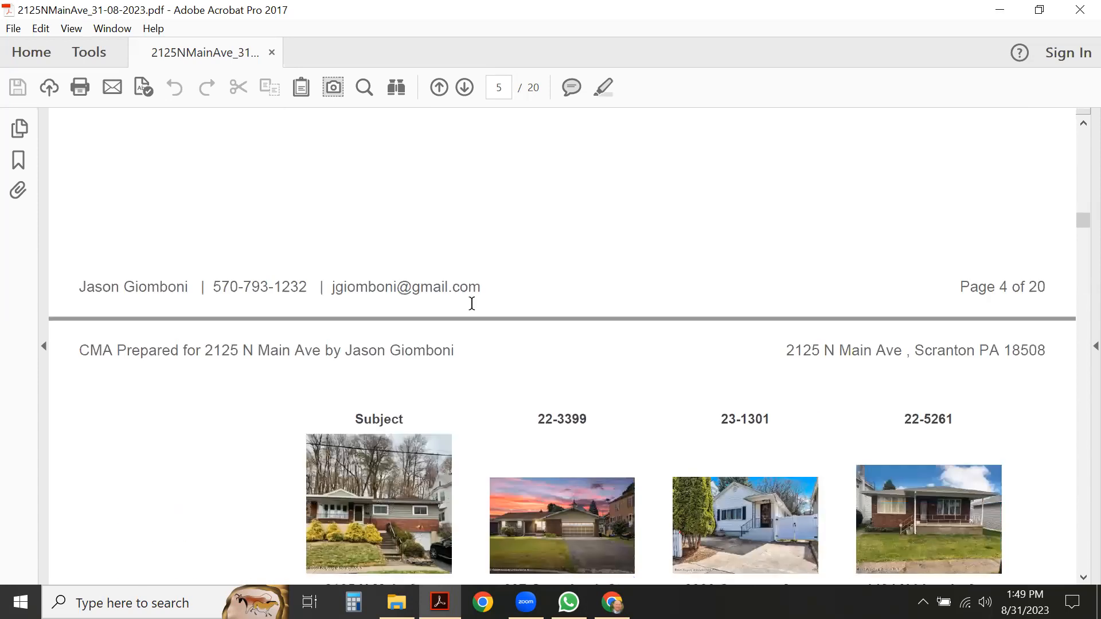
{"action": "scroll", "coordinate": [472, 304], "scroll_direction": "down", "scroll_amount": 11}
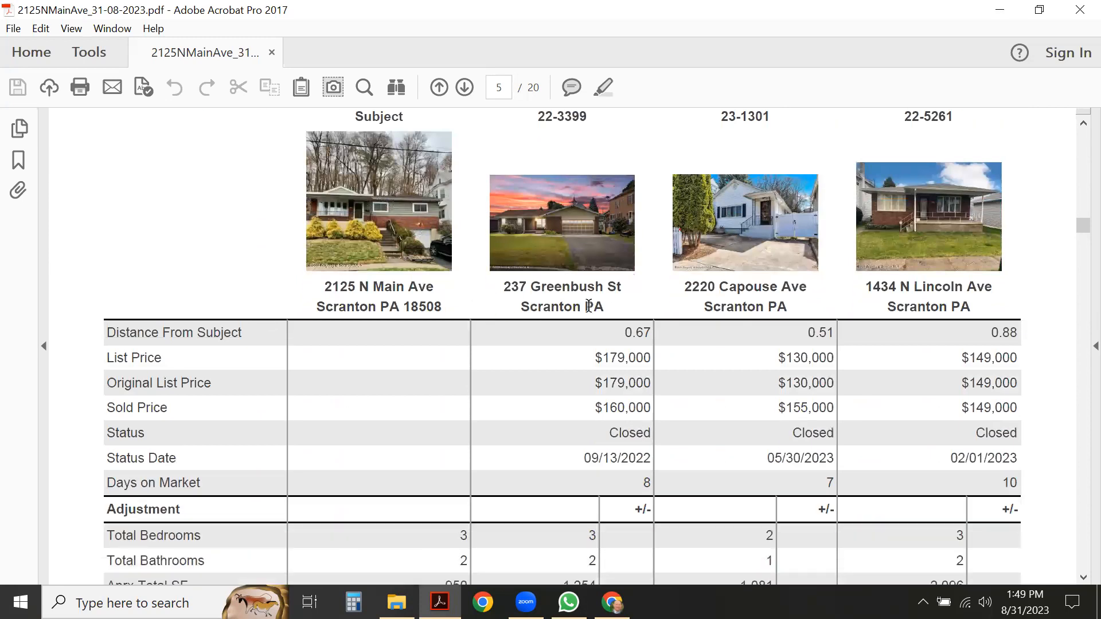
{"action": "scroll", "coordinate": [851, 376], "scroll_direction": "down", "scroll_amount": 4}
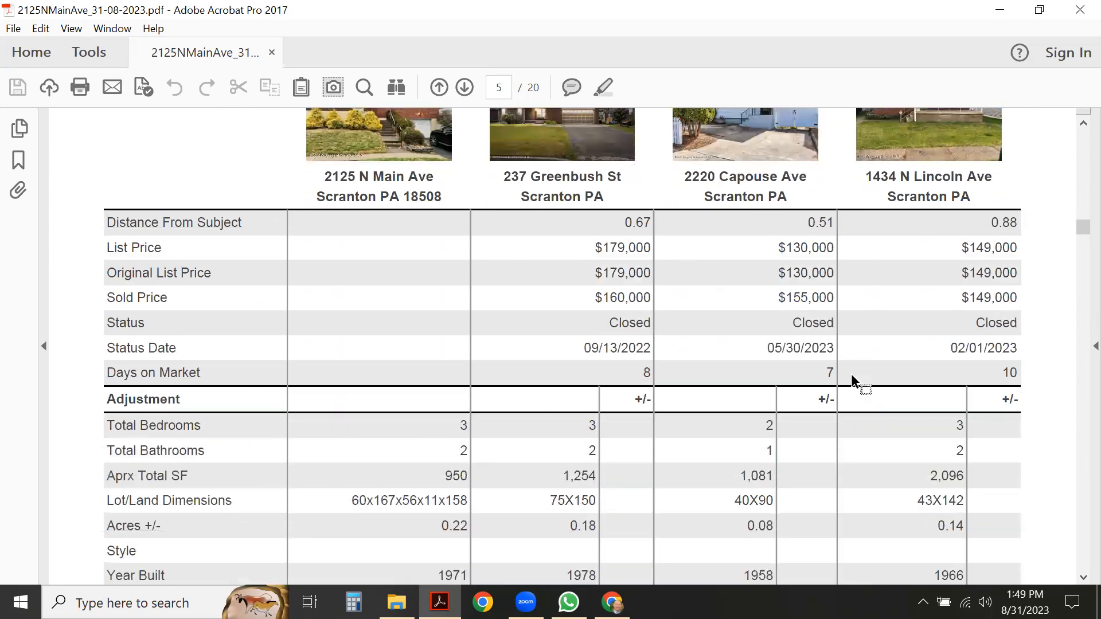
{"action": "scroll", "coordinate": [851, 374], "scroll_direction": "down", "scroll_amount": 12}
{"action": "left_click_drag", "start_coordinate": [1083, 237], "coordinate": [1079, 258]}
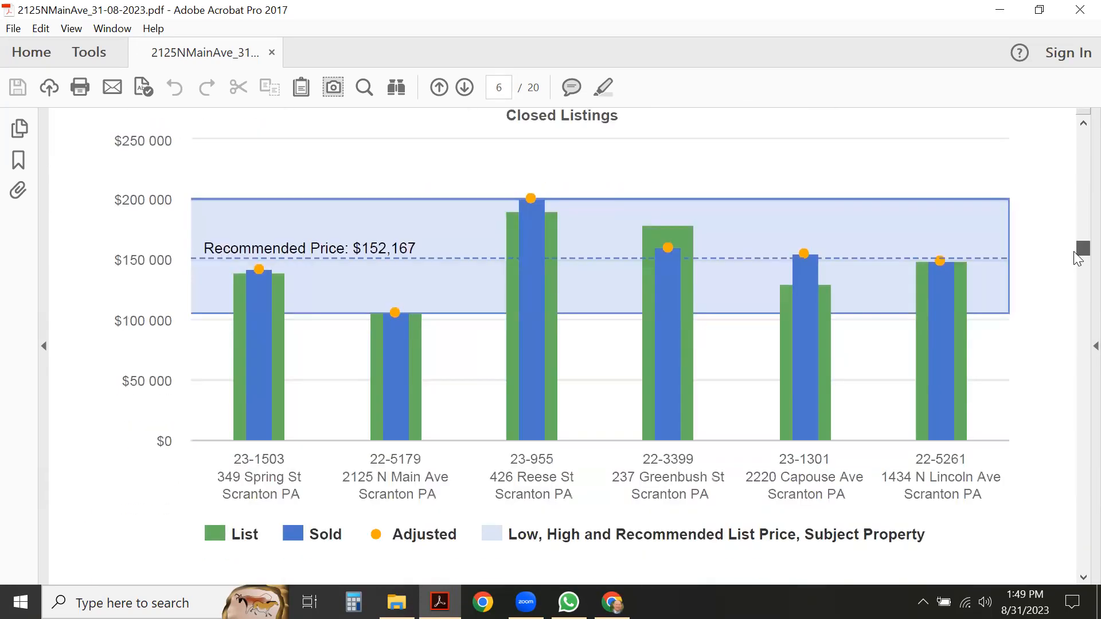
Scroll past page 7's Summary of Closed Listings to the page 8 Listing Price Recommendation.
{"action": "scroll", "coordinate": [524, 359], "scroll_direction": "up", "scroll_amount": 4}
{"action": "scroll", "coordinate": [524, 359], "scroll_direction": "down", "scroll_amount": 1}
{"action": "scroll", "coordinate": [489, 223], "scroll_direction": "down", "scroll_amount": 2}
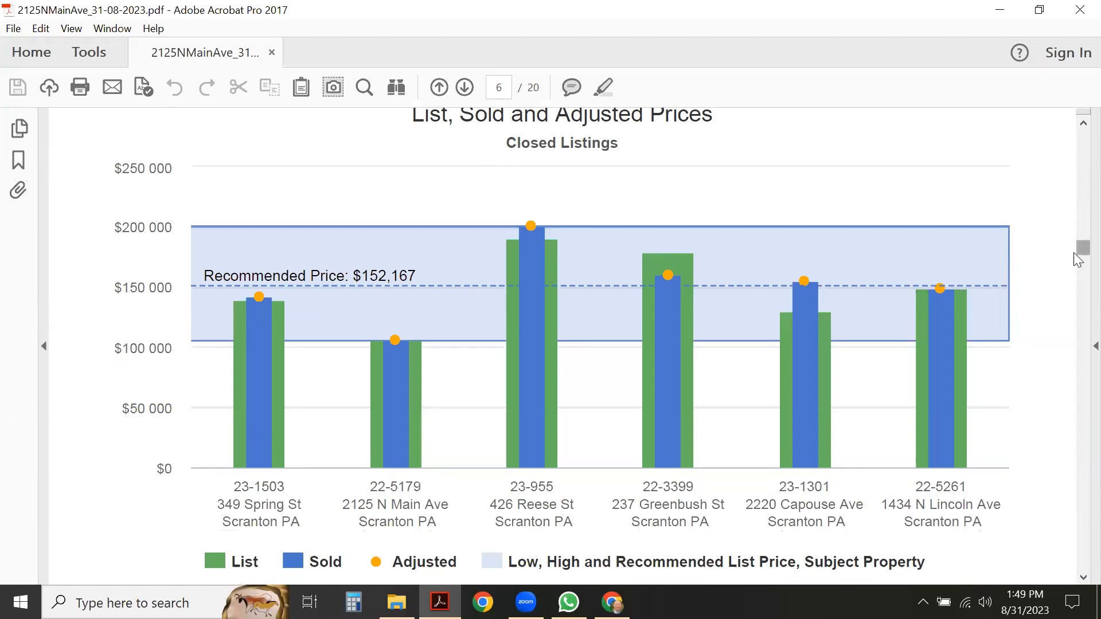
{"action": "left_click_drag", "start_coordinate": [1077, 255], "coordinate": [1077, 276]}
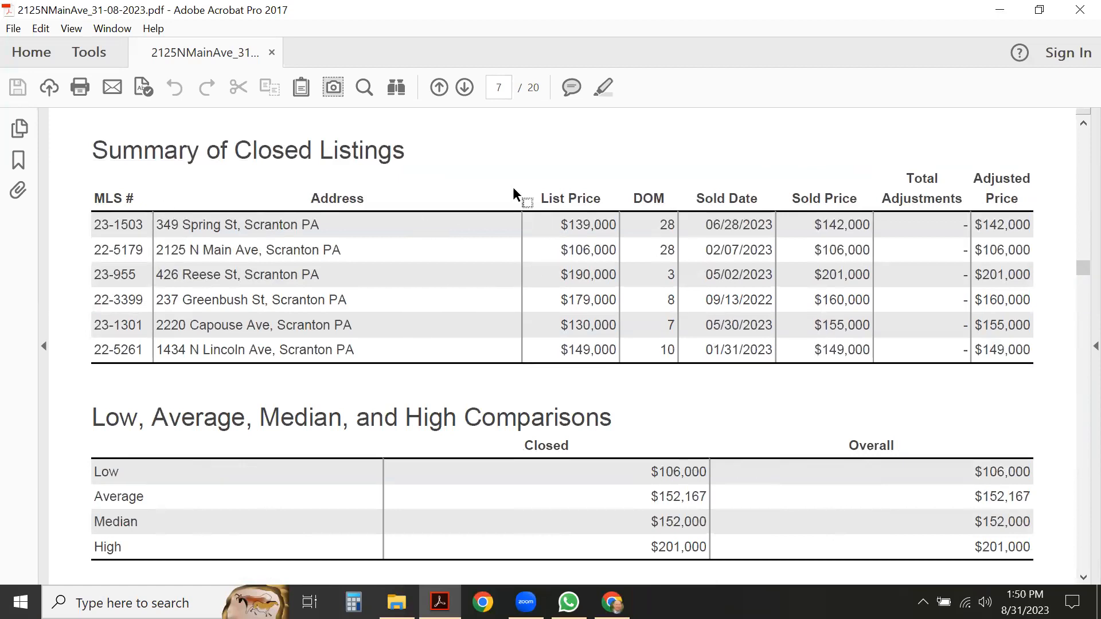
{"action": "scroll", "coordinate": [373, 330], "scroll_direction": "down", "scroll_amount": 3}
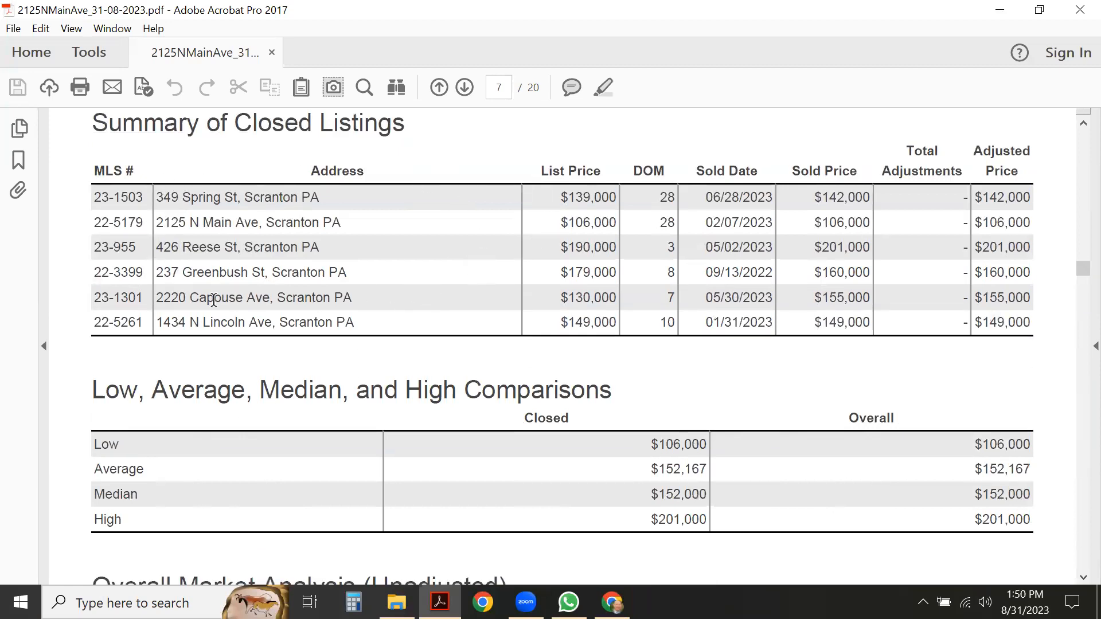
{"action": "scroll", "coordinate": [353, 328], "scroll_direction": "up", "scroll_amount": 7}
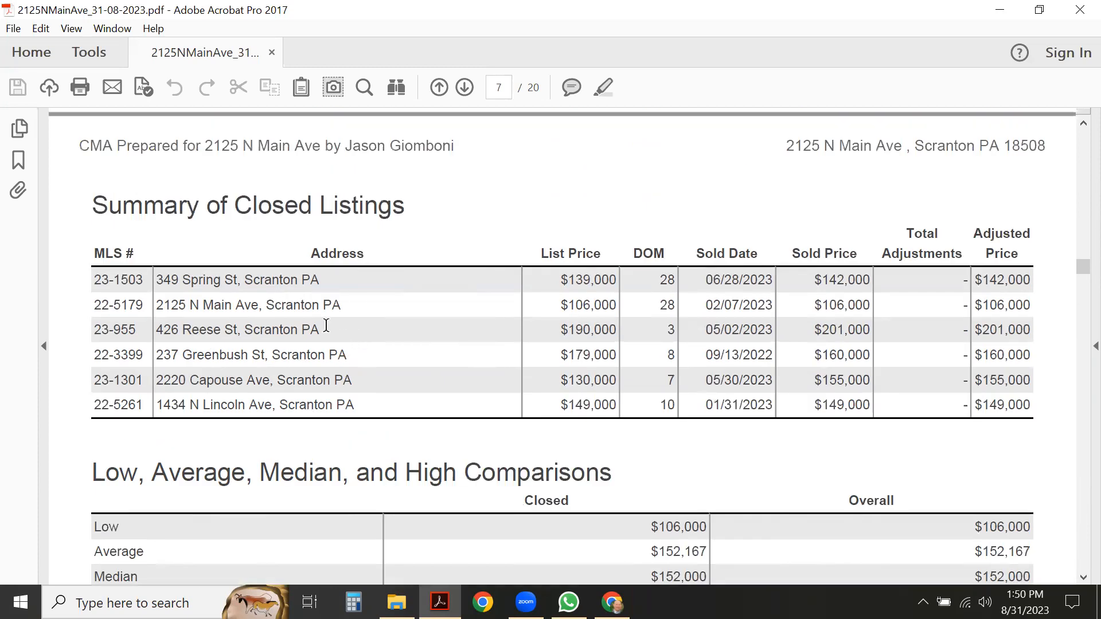
{"action": "scroll", "coordinate": [324, 338], "scroll_direction": "down", "scroll_amount": 9}
{"action": "scroll", "coordinate": [396, 350], "scroll_direction": "down", "scroll_amount": 6}
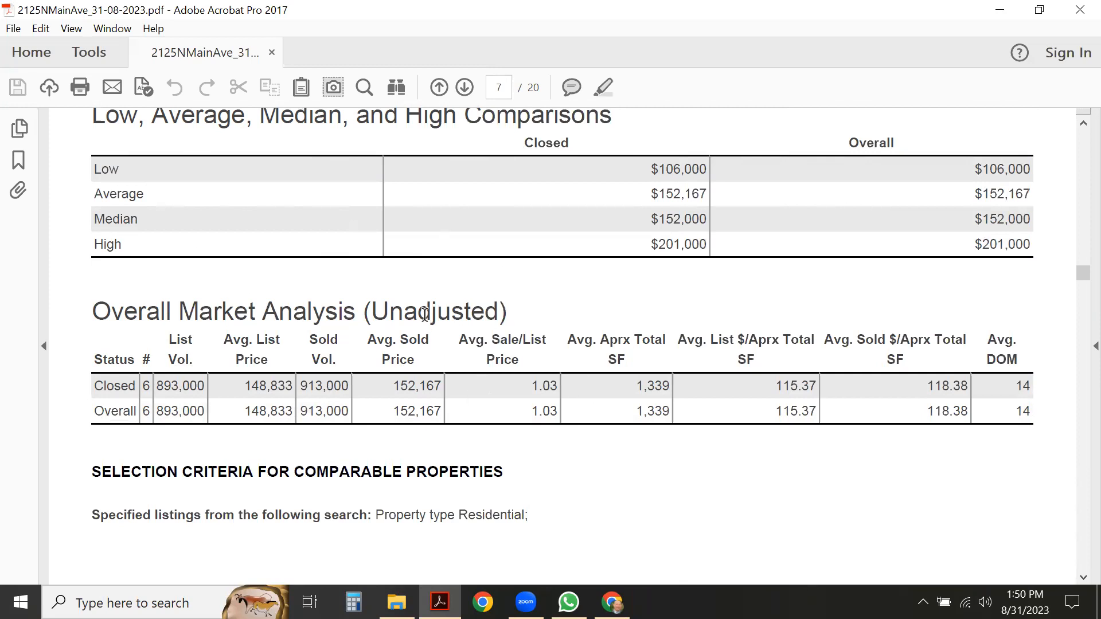
{"action": "scroll", "coordinate": [424, 315], "scroll_direction": "down", "scroll_amount": 15}
{"action": "scroll", "coordinate": [423, 310], "scroll_direction": "down", "scroll_amount": 15}
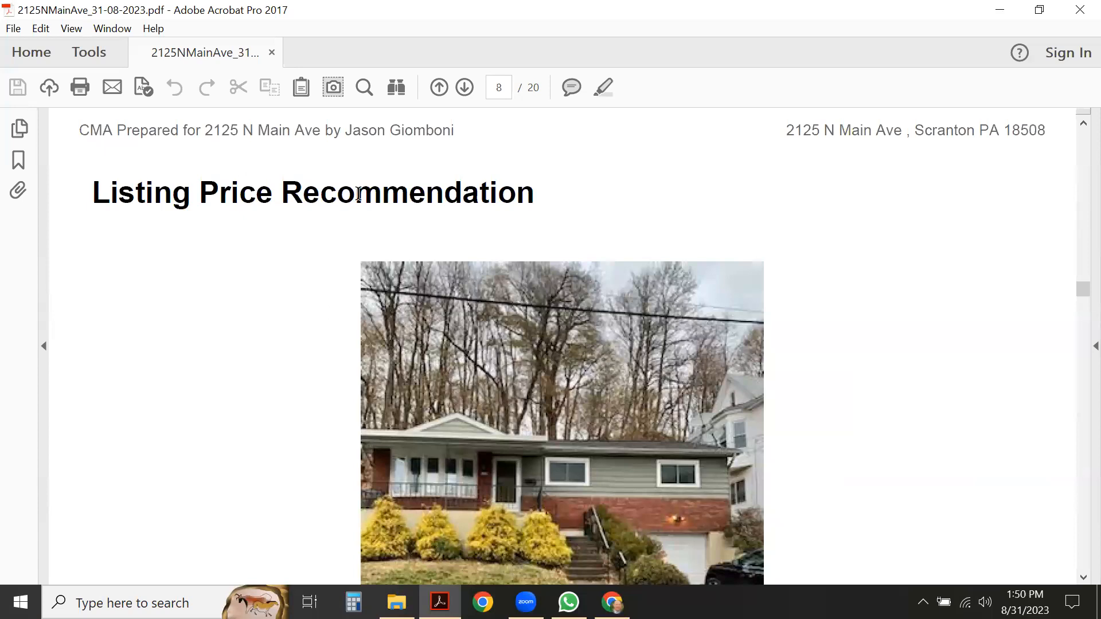
Highlight the $106,000 low price and the 152,167 recommended price in page 8's table.
{"action": "scroll", "coordinate": [232, 278], "scroll_direction": "down", "scroll_amount": 5}
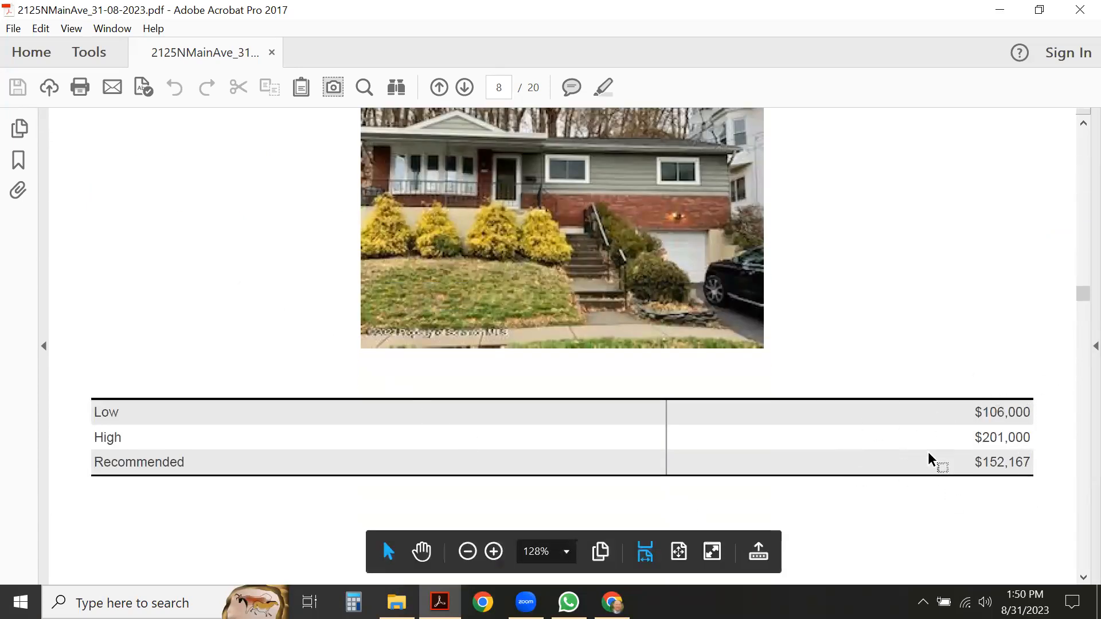
{"action": "left_click_drag", "start_coordinate": [967, 410], "coordinate": [1018, 411]}
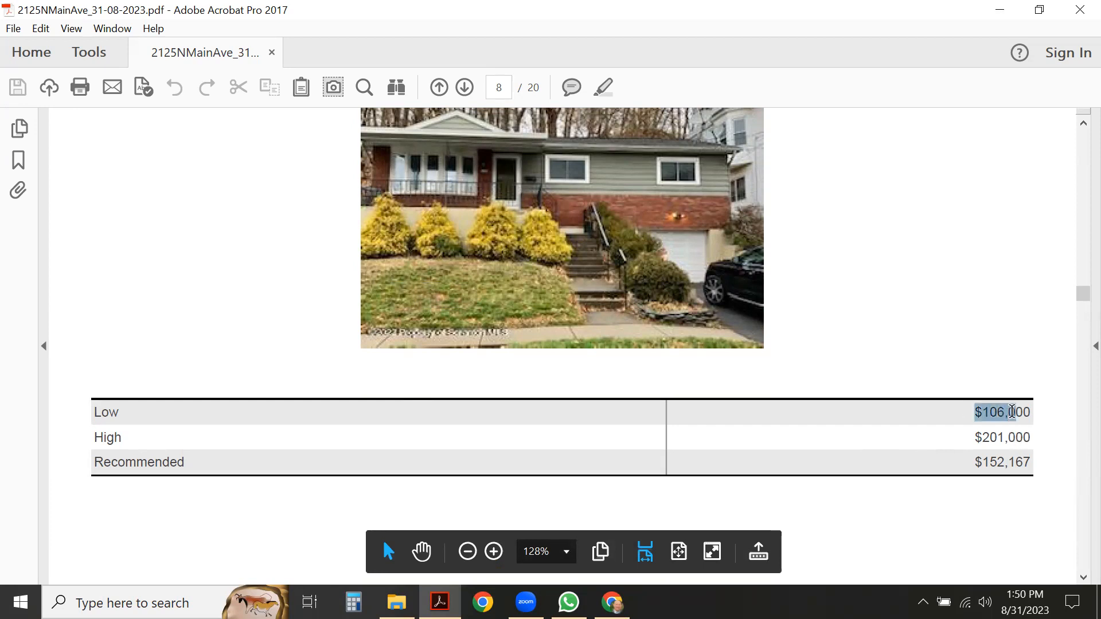
{"action": "left_click_drag", "start_coordinate": [982, 463], "coordinate": [1021, 464]}
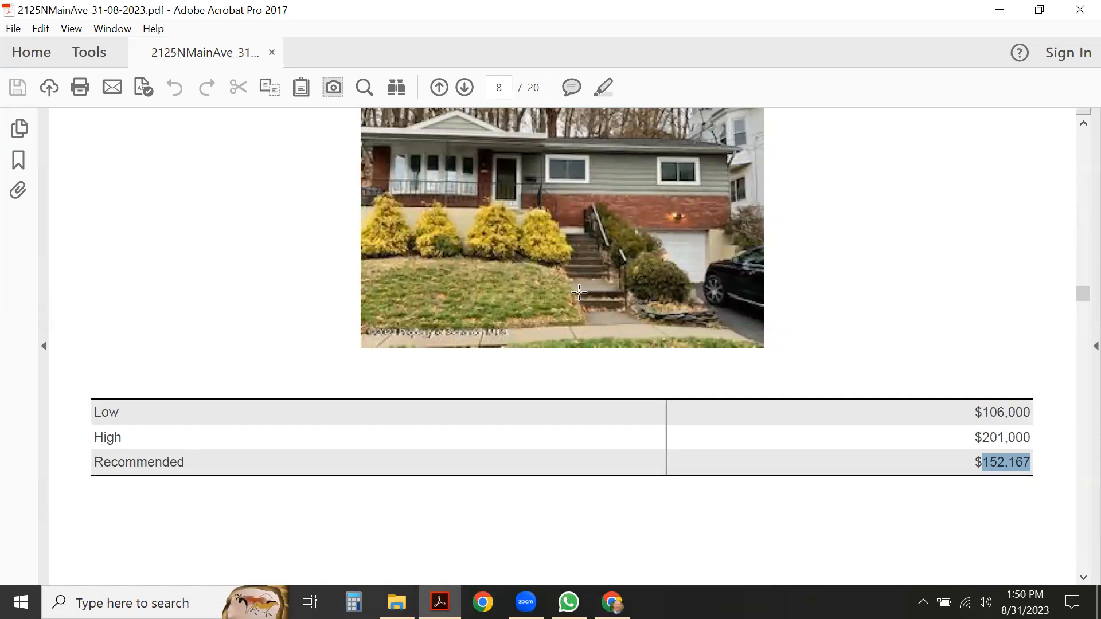
Scroll on past page 9 and go back to the CMA cover page, 1 of 20.
{"action": "scroll", "coordinate": [580, 293], "scroll_direction": "down", "scroll_amount": 5}
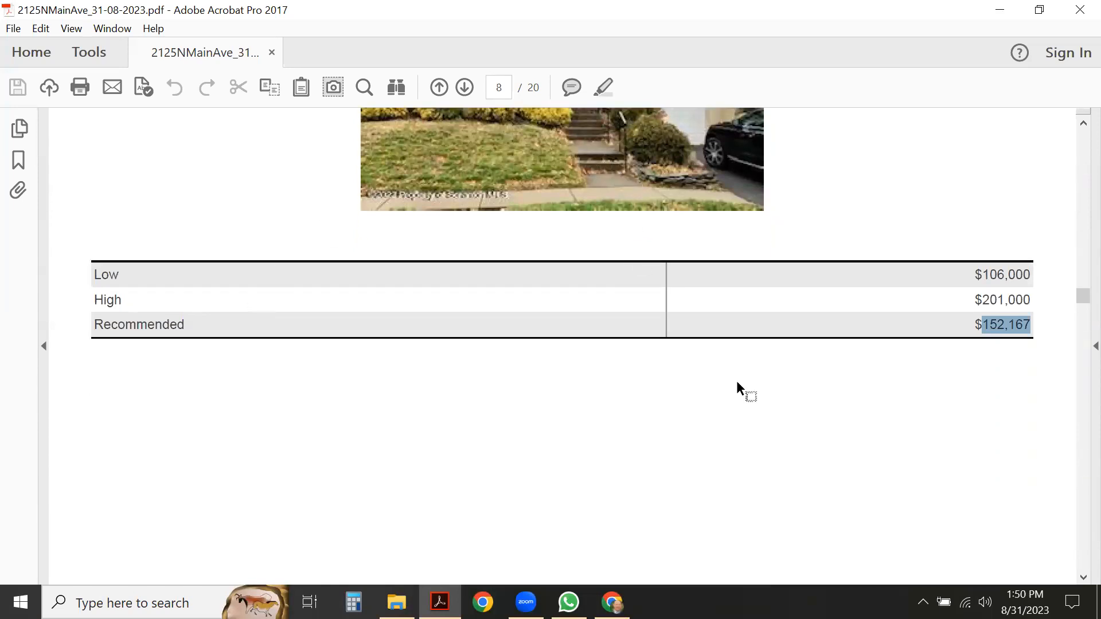
{"action": "scroll", "coordinate": [516, 232], "scroll_direction": "down", "scroll_amount": 2}
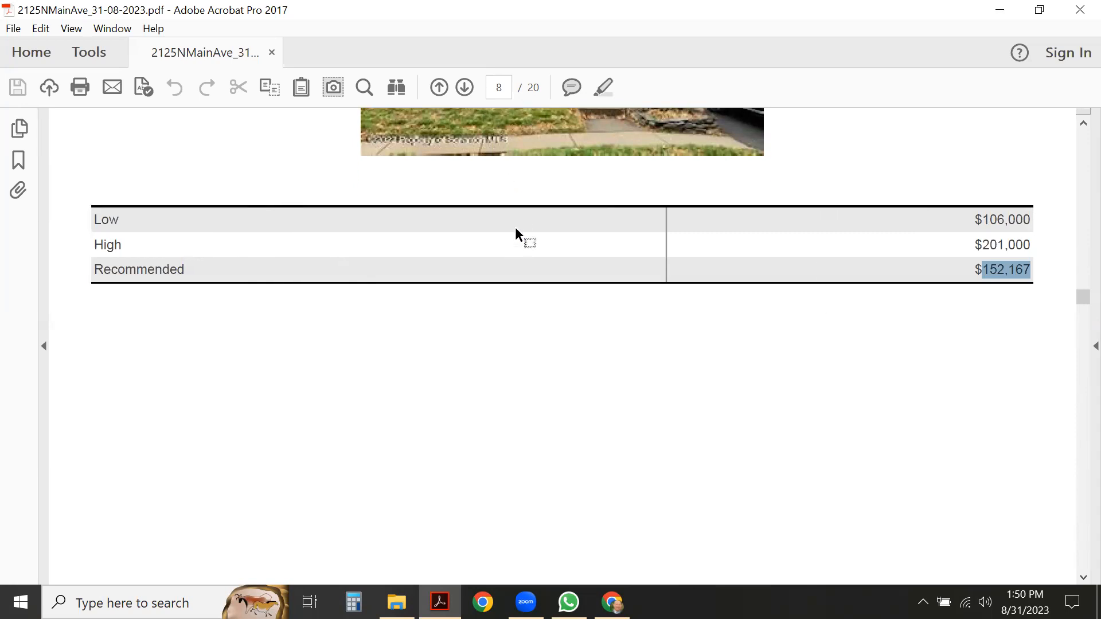
{"action": "scroll", "coordinate": [516, 232], "scroll_direction": "down", "scroll_amount": 20}
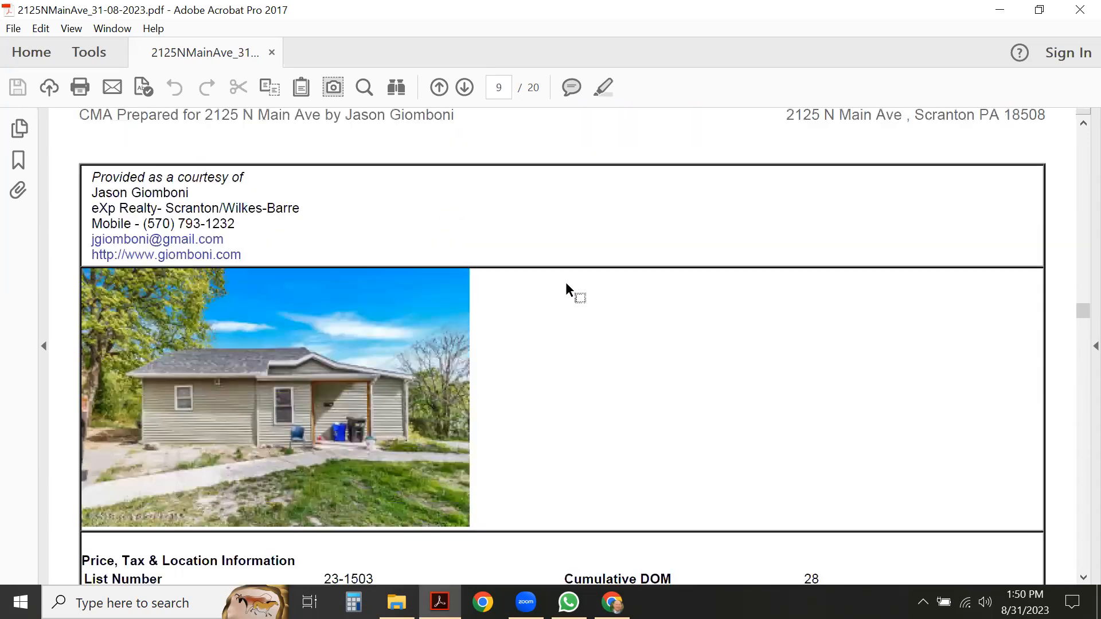
{"action": "left_click_drag", "start_coordinate": [1078, 308], "coordinate": [1077, 138]}
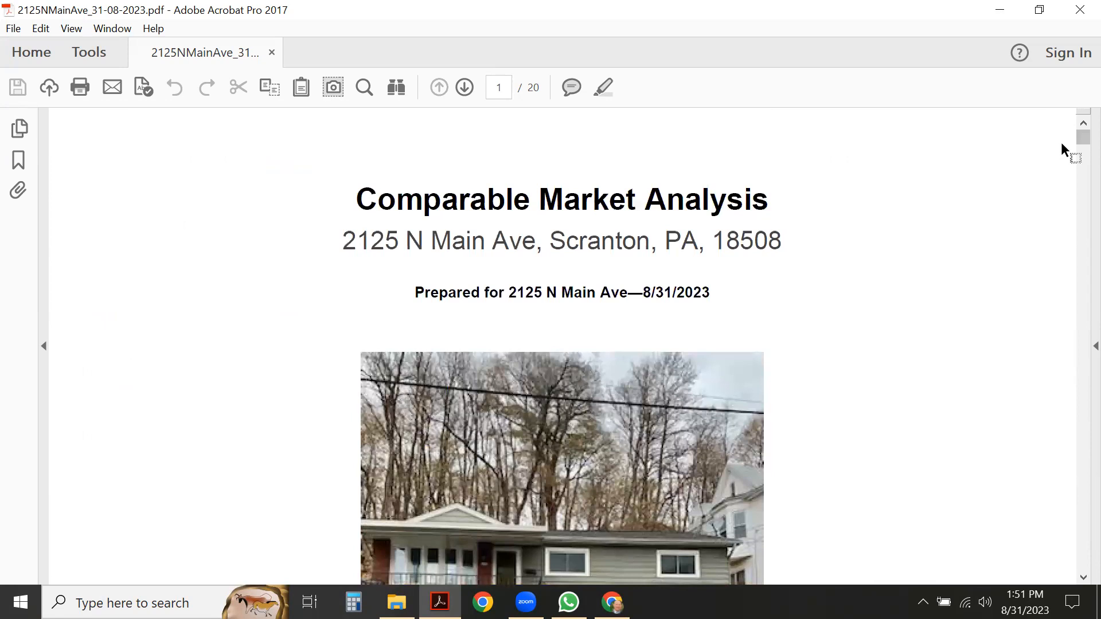
Close the CMA PDF and open Realtors Property Resource from the RE bookmarks in a new tab.
{"action": "left_click", "coordinate": [1079, 12]}
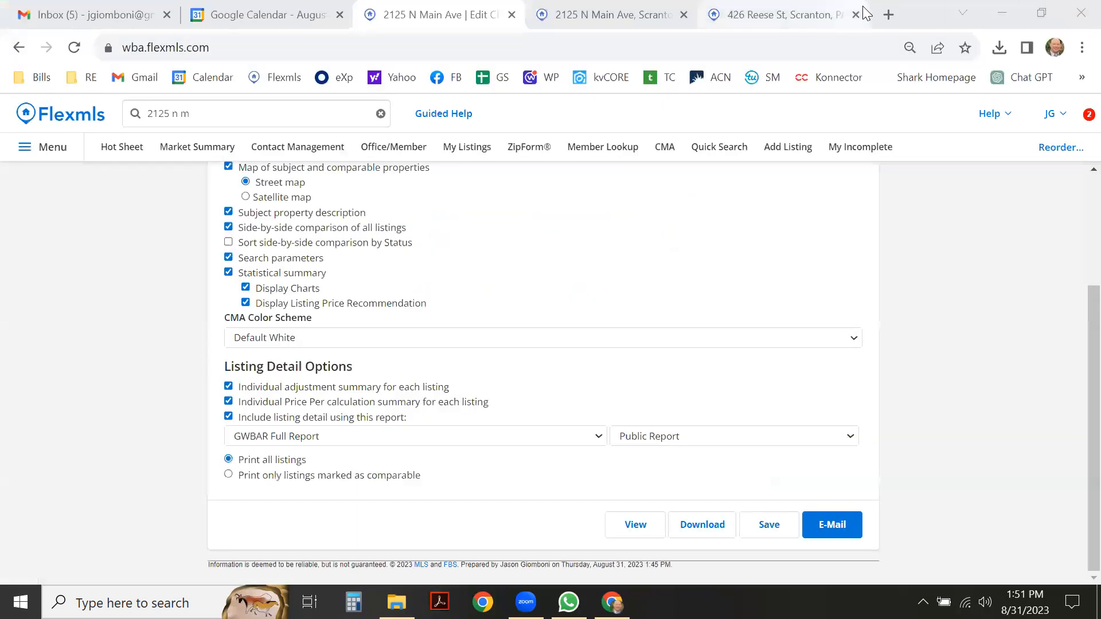
{"action": "left_click", "coordinate": [889, 14]}
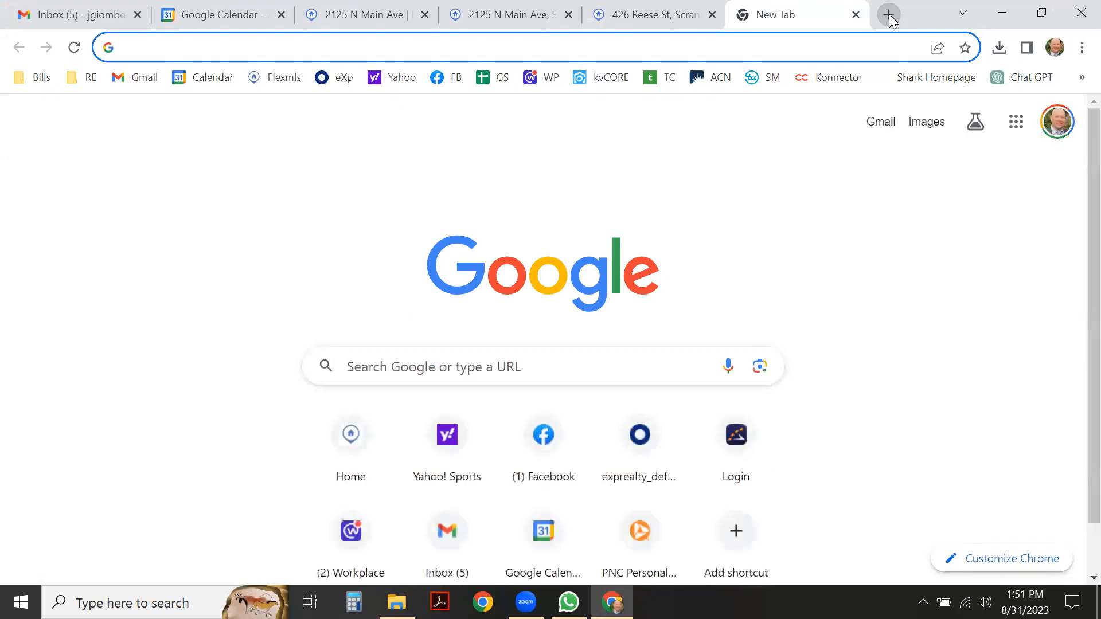
{"action": "left_click", "coordinate": [89, 79]}
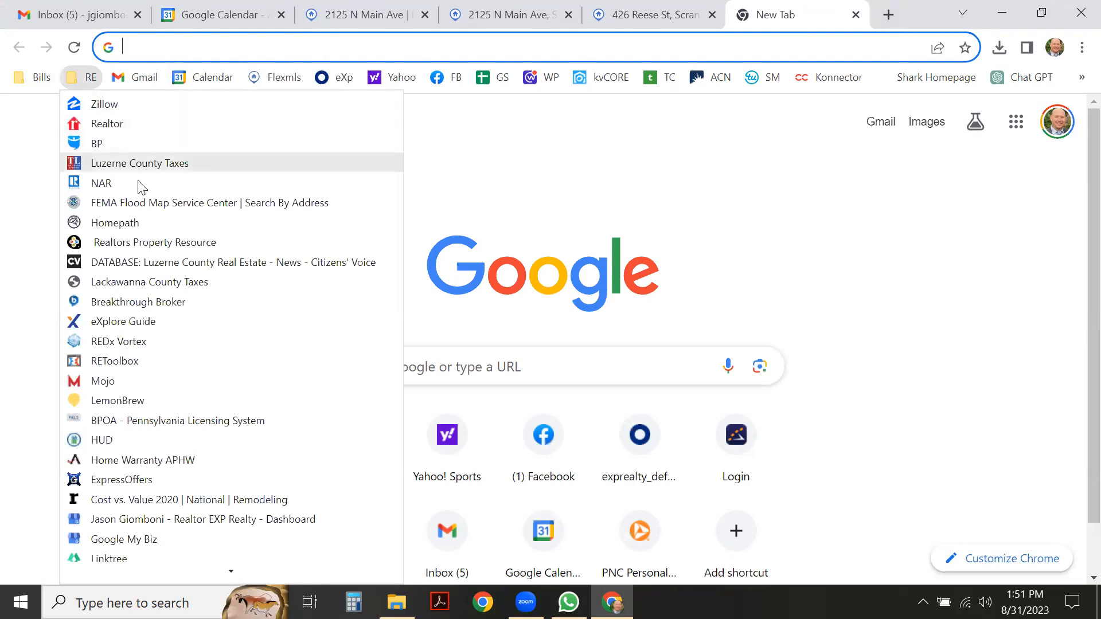
{"action": "left_click", "coordinate": [156, 243]}
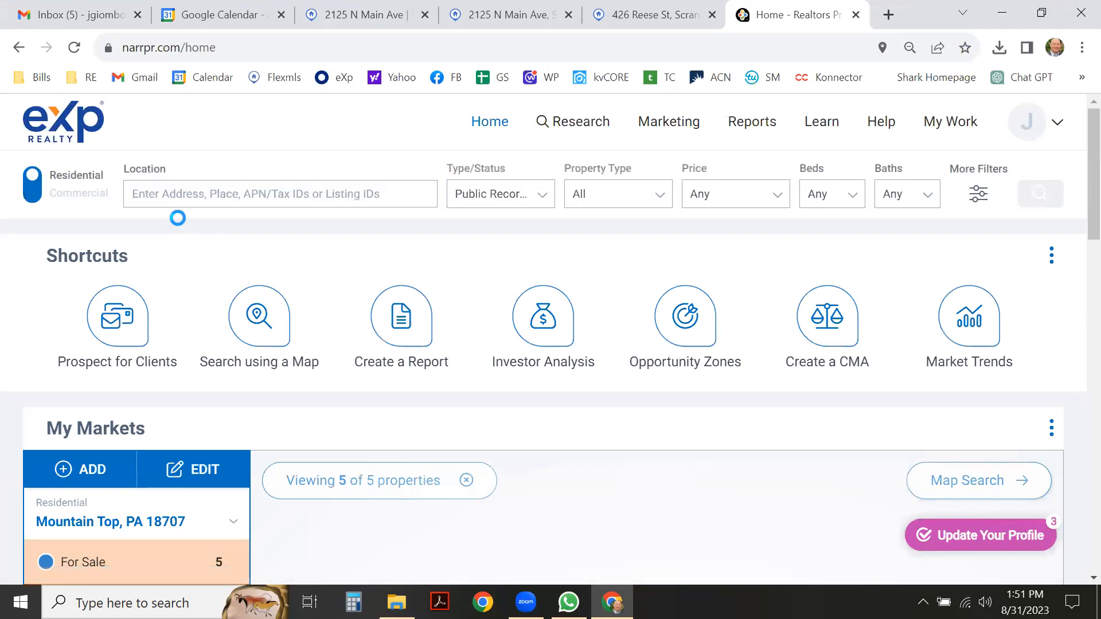
{"action": "left_click", "coordinate": [204, 195]}
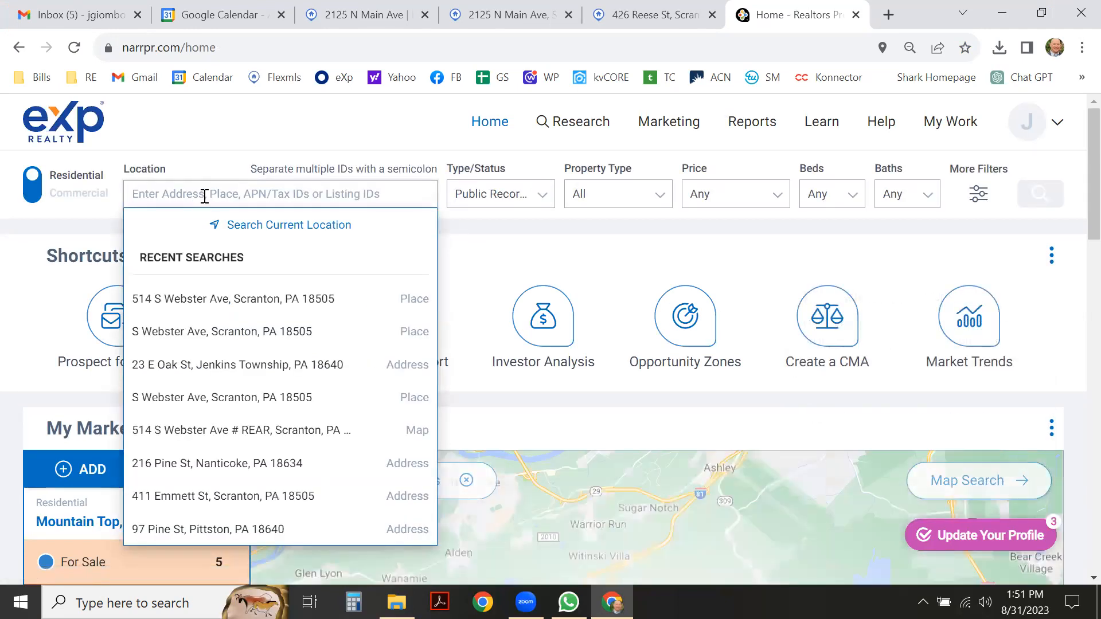
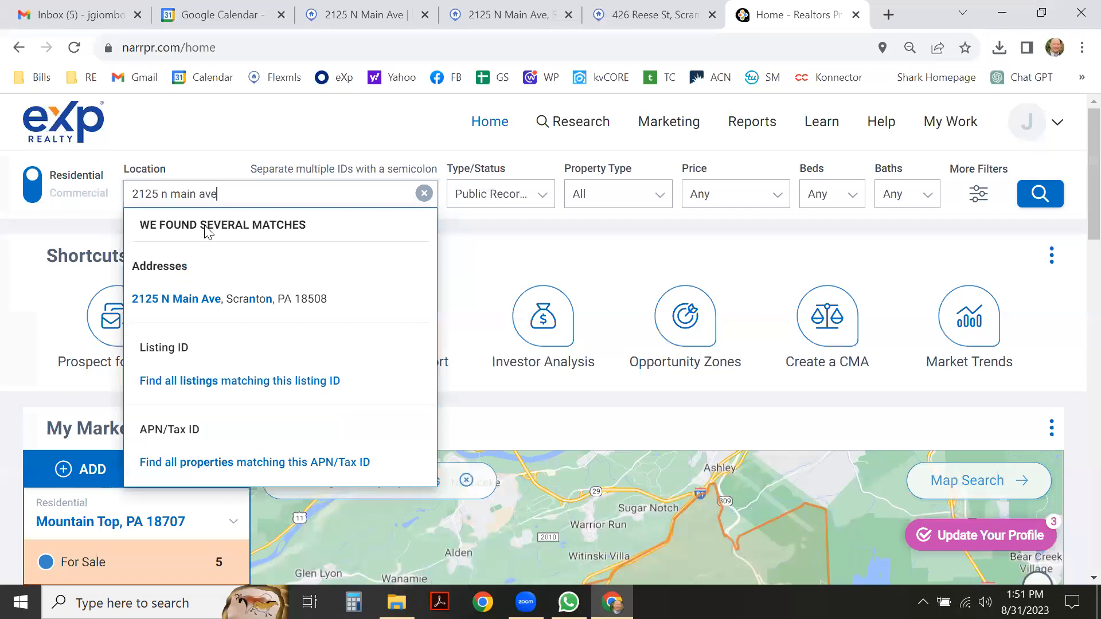
{"action": "left_click", "coordinate": [218, 299]}
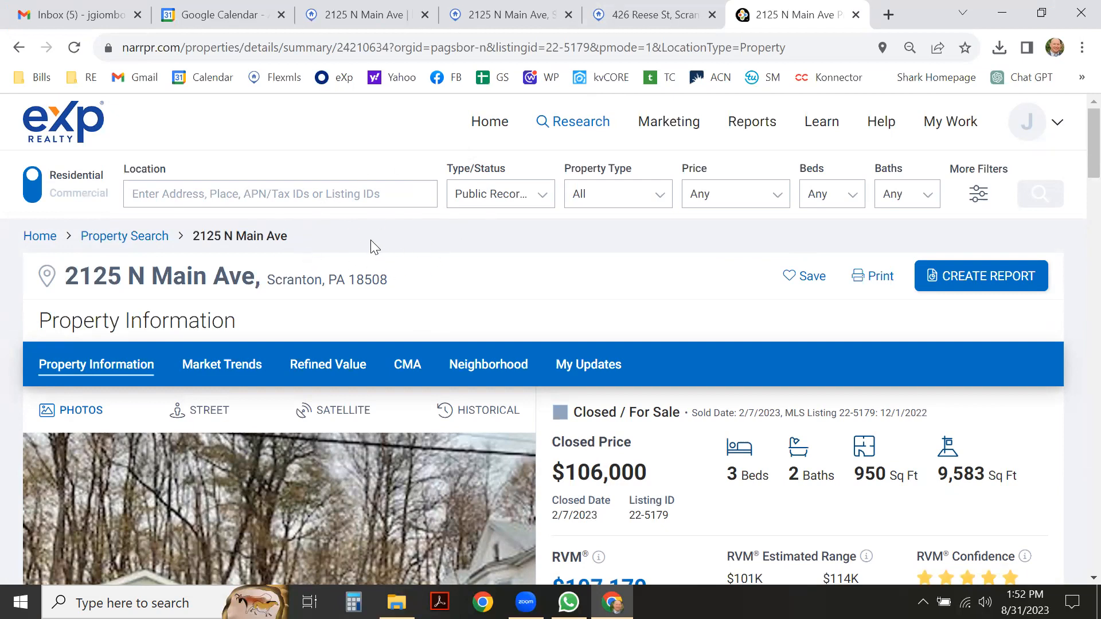
Review the property summary with its $106,000 closed price and $107,170 RVM.
{"action": "scroll", "coordinate": [225, 217], "scroll_direction": "down", "scroll_amount": 6}
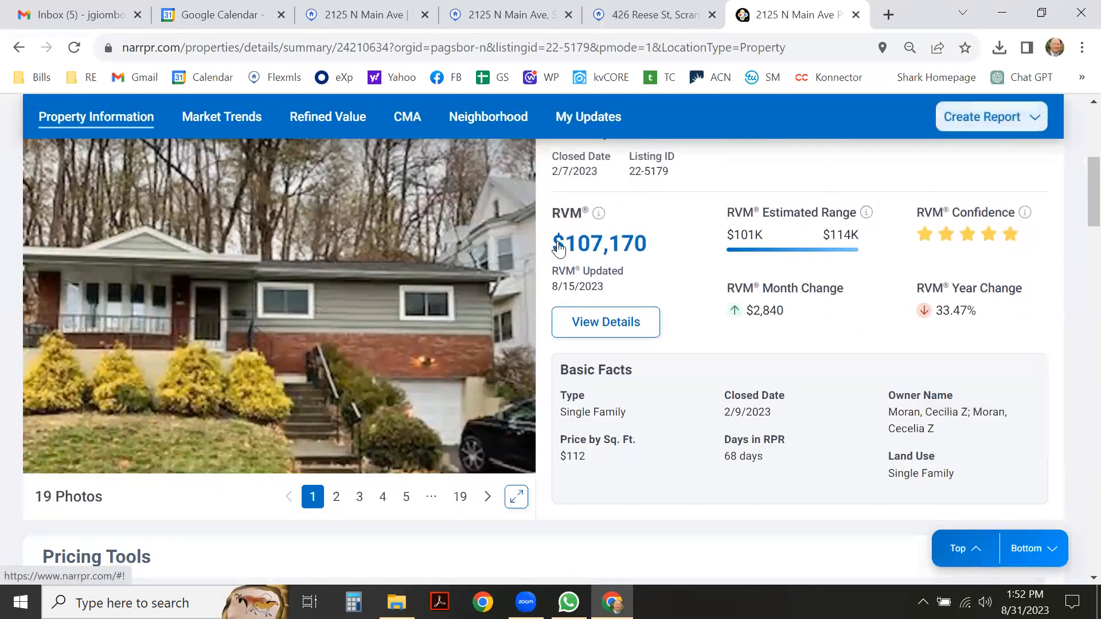
{"action": "scroll", "coordinate": [628, 243], "scroll_direction": "down", "scroll_amount": 7}
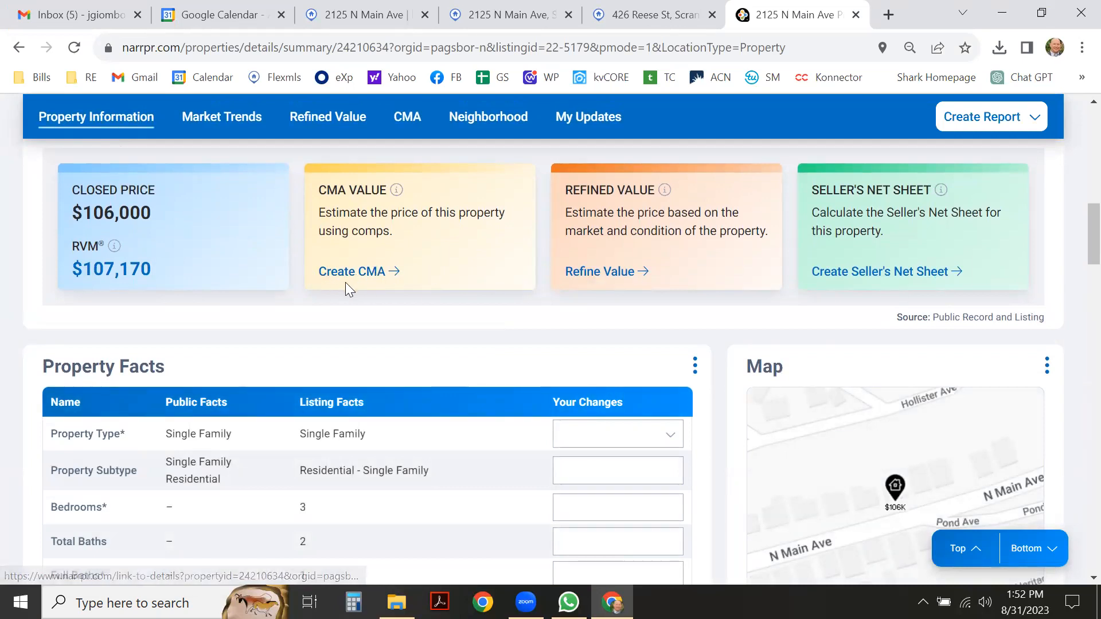
{"action": "scroll", "coordinate": [348, 283], "scroll_direction": "down", "scroll_amount": 1}
{"action": "scroll", "coordinate": [348, 283], "scroll_direction": "down", "scroll_amount": 3}
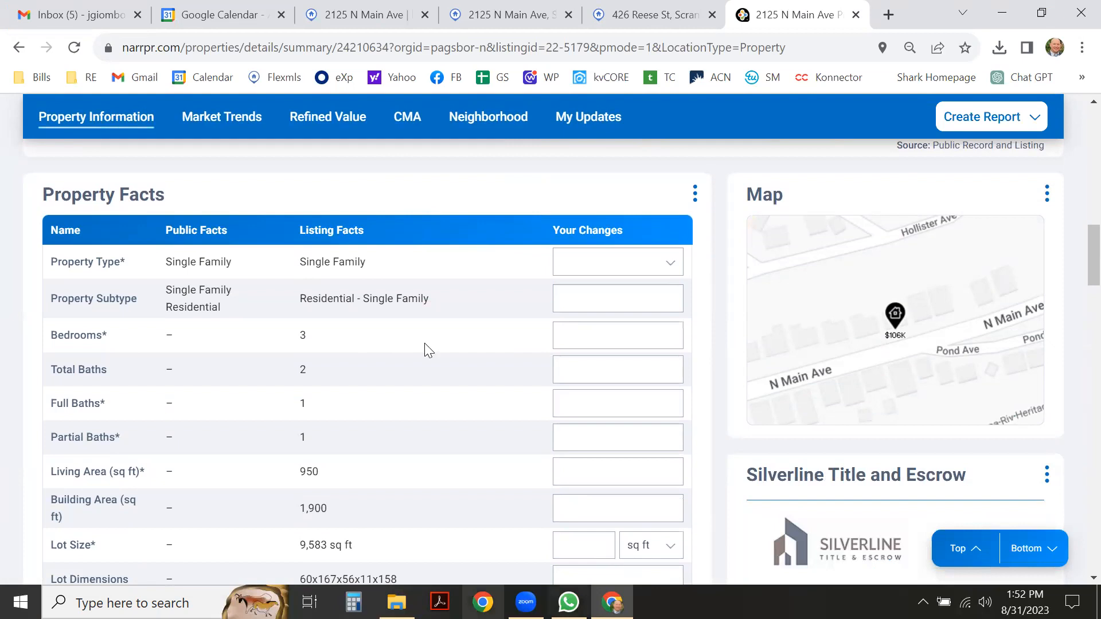
{"action": "scroll", "coordinate": [297, 431], "scroll_direction": "down", "scroll_amount": 2}
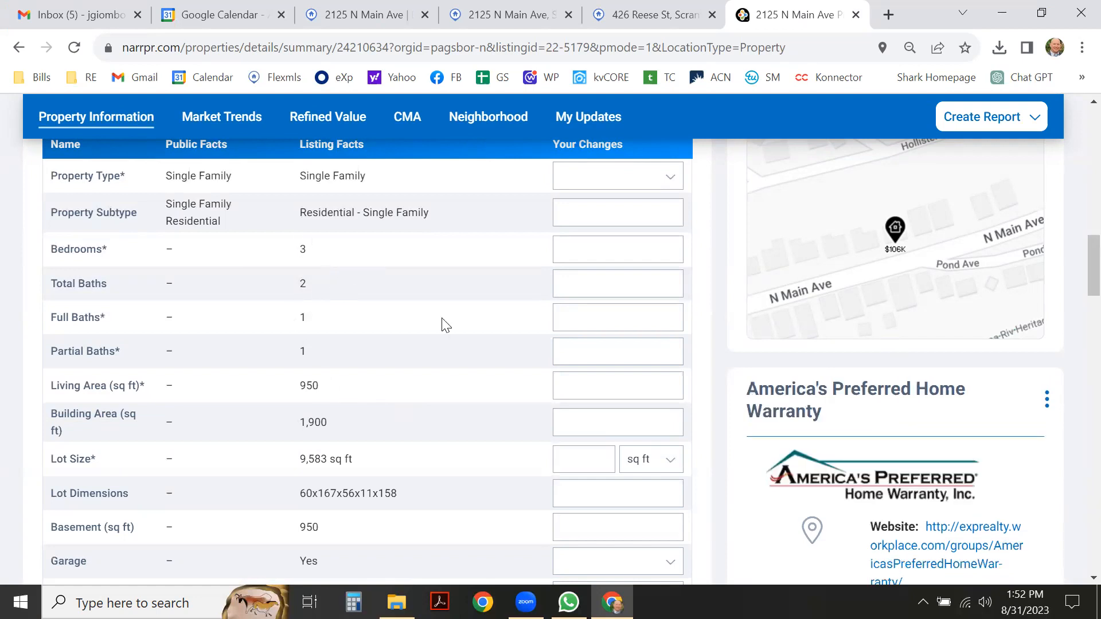
{"action": "scroll", "coordinate": [474, 337], "scroll_direction": "up", "scroll_amount": 9}
{"action": "scroll", "coordinate": [474, 337], "scroll_direction": "down", "scroll_amount": 4}
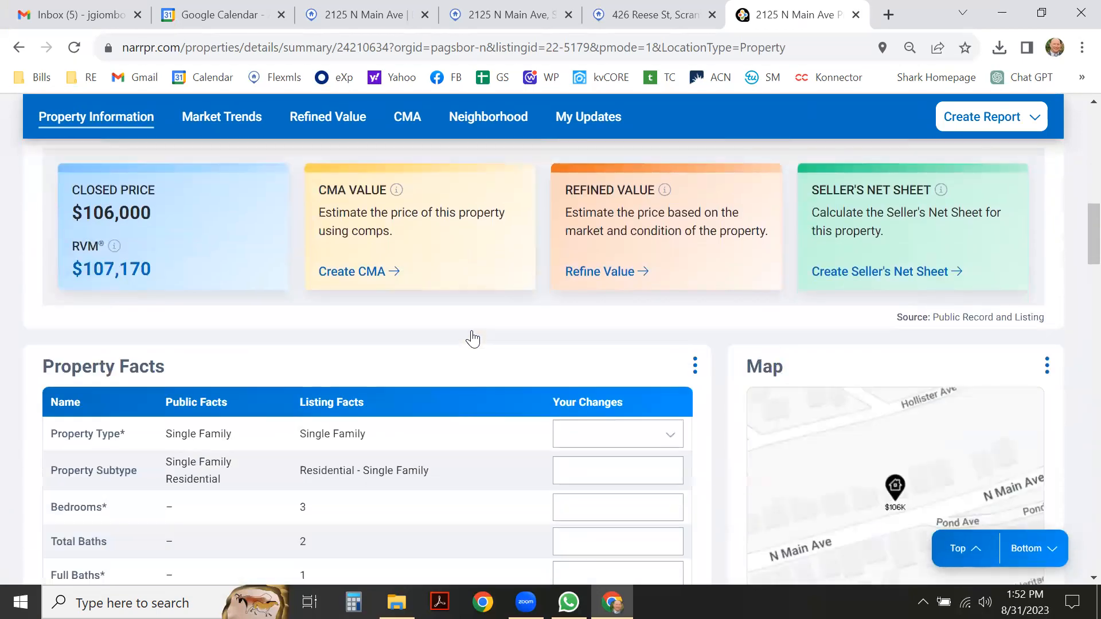
{"action": "left_click", "coordinate": [355, 273]}
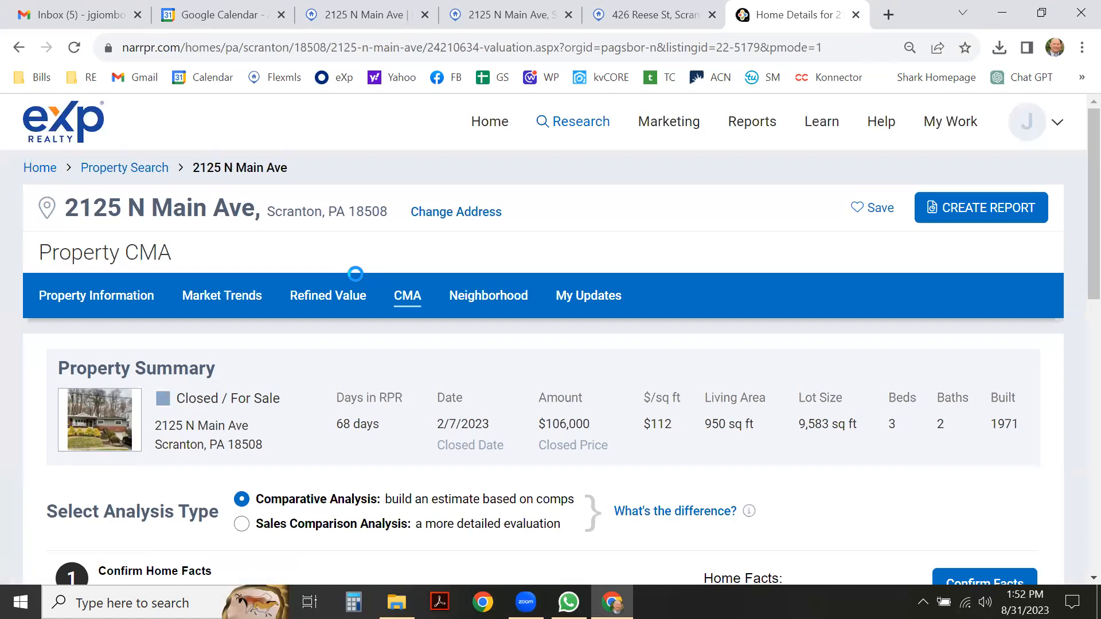
{"action": "scroll", "coordinate": [303, 295], "scroll_direction": "down", "scroll_amount": 3}
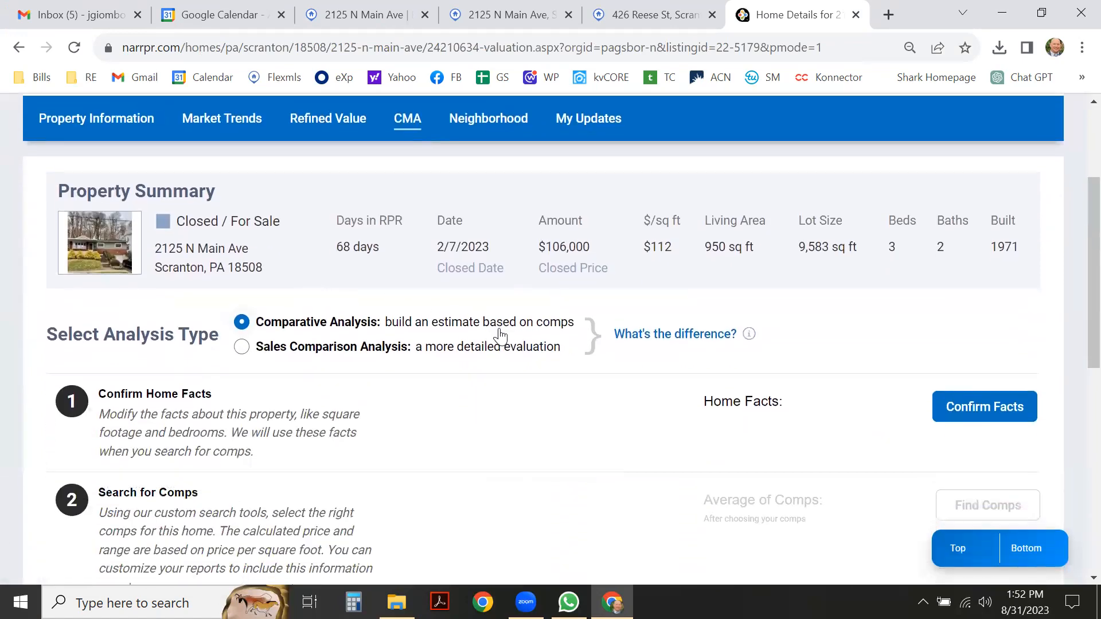
{"action": "scroll", "coordinate": [502, 336], "scroll_direction": "down", "scroll_amount": 4}
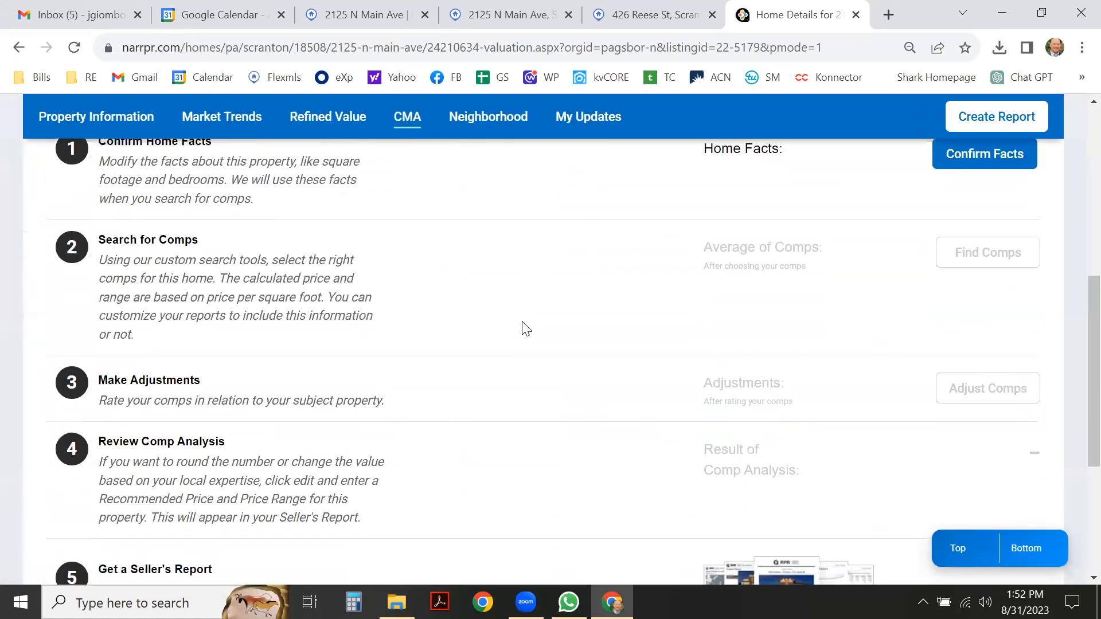
{"action": "scroll", "coordinate": [526, 328], "scroll_direction": "up", "scroll_amount": 6}
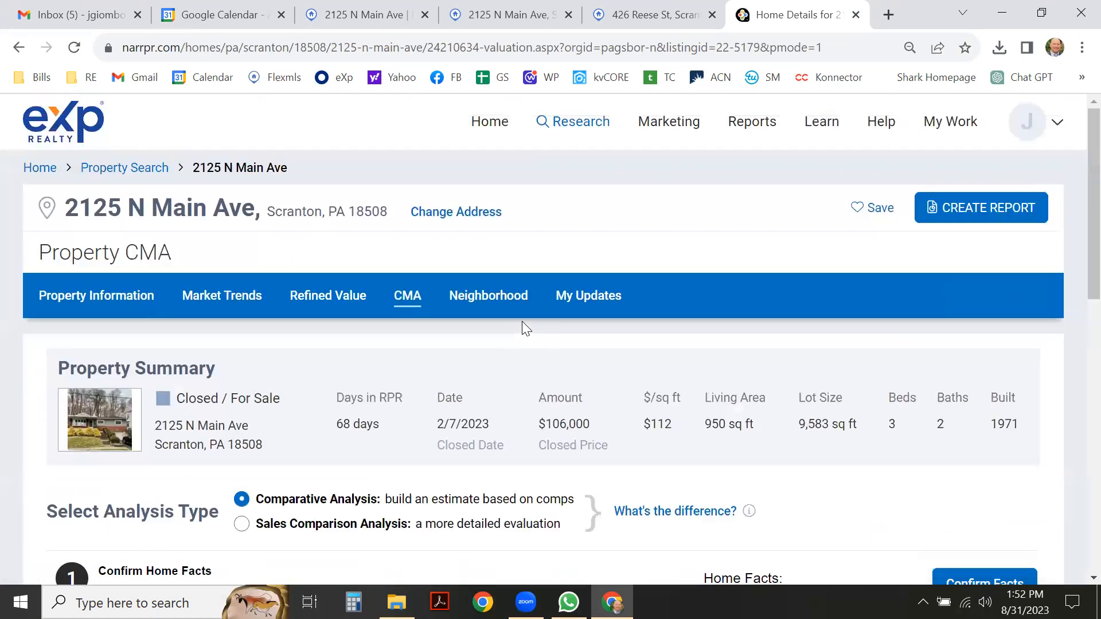
Open the report builder and review Property Report with PDF display delivery down to Run Report.
{"action": "left_click", "coordinate": [954, 219]}
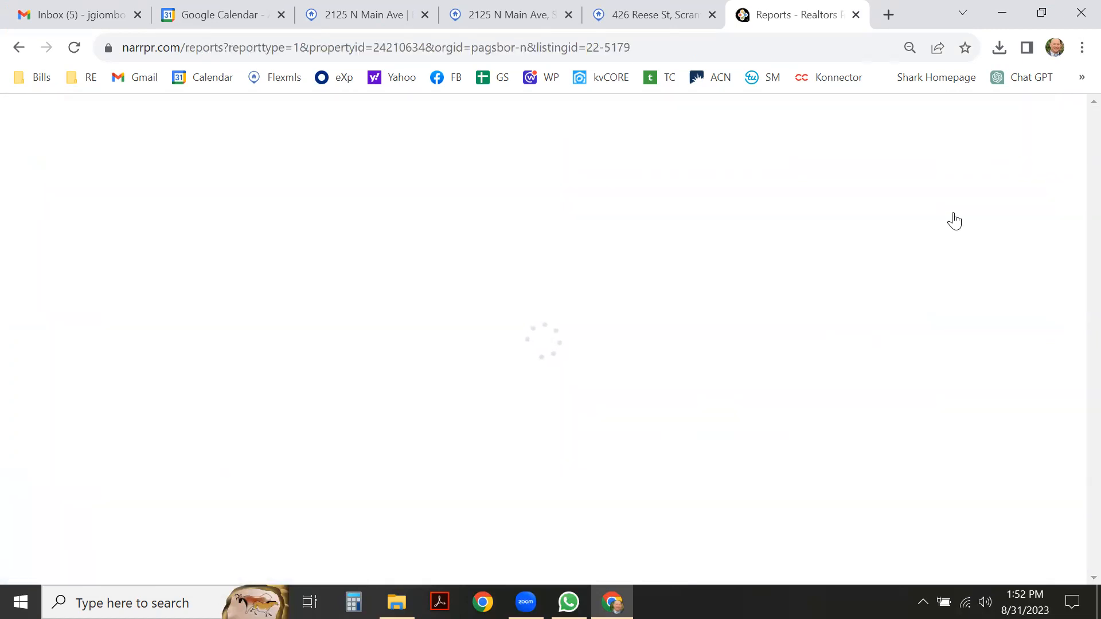
{"action": "scroll", "coordinate": [954, 218], "scroll_direction": "down", "scroll_amount": 2}
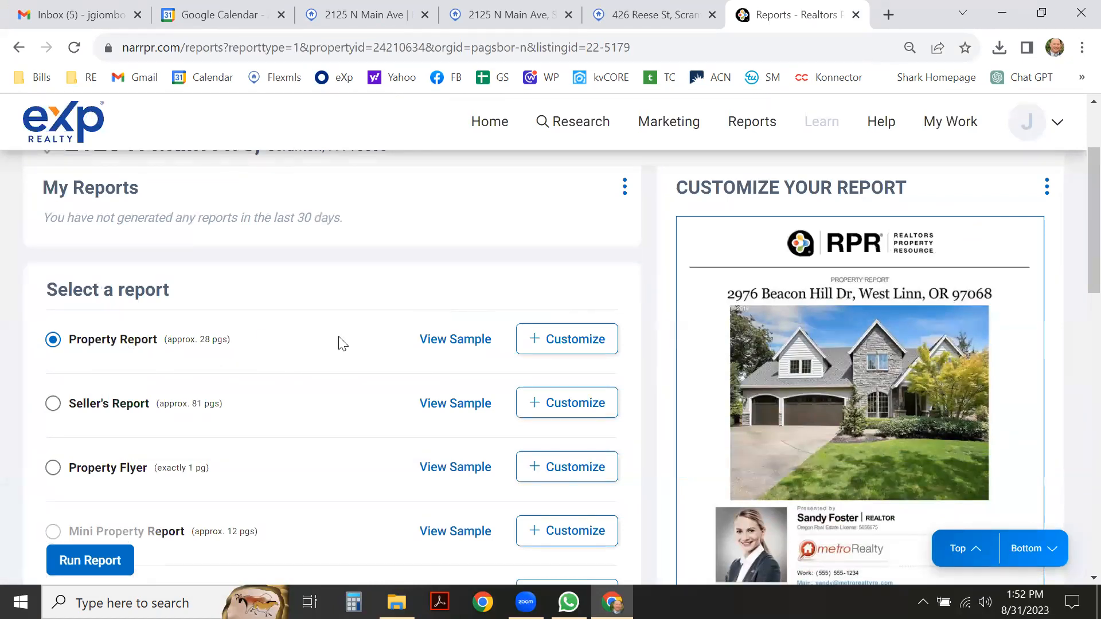
{"action": "scroll", "coordinate": [321, 348], "scroll_direction": "down", "scroll_amount": 2}
{"action": "scroll", "coordinate": [369, 344], "scroll_direction": "down", "scroll_amount": 3}
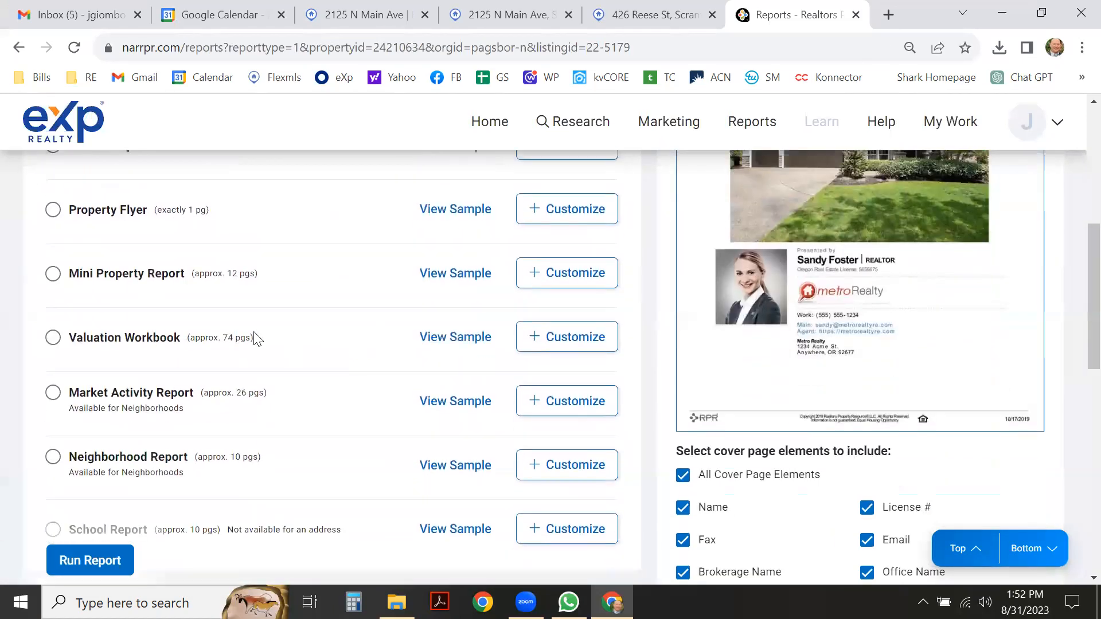
{"action": "scroll", "coordinate": [118, 460], "scroll_direction": "down", "scroll_amount": 3}
{"action": "scroll", "coordinate": [258, 423], "scroll_direction": "up", "scroll_amount": 7}
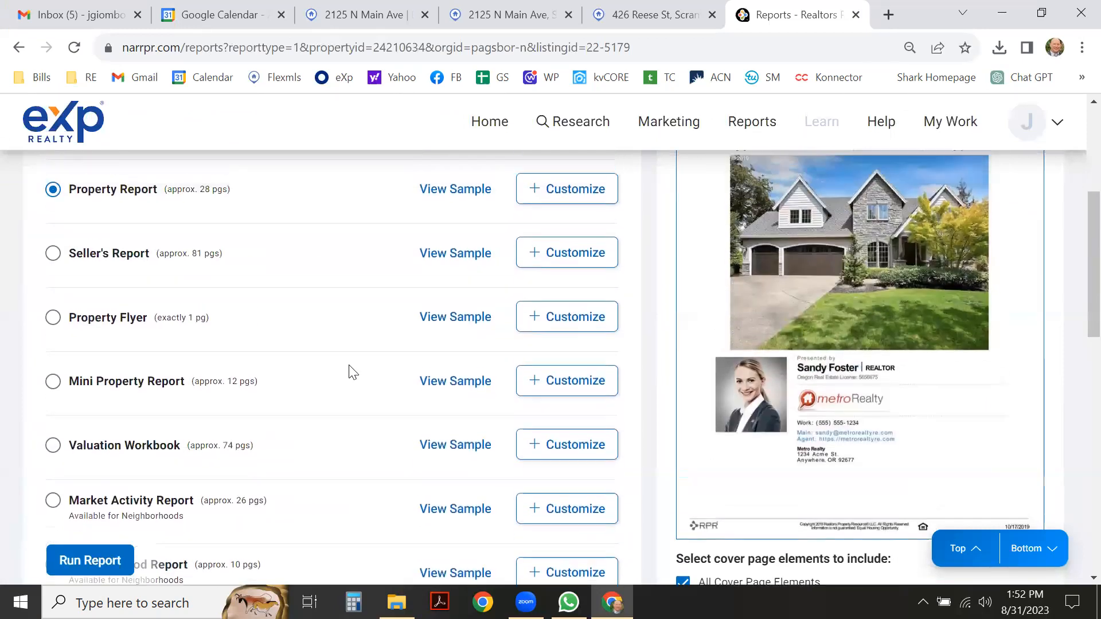
{"action": "scroll", "coordinate": [357, 373], "scroll_direction": "down", "scroll_amount": 1}
{"action": "scroll", "coordinate": [361, 370], "scroll_direction": "down", "scroll_amount": 9}
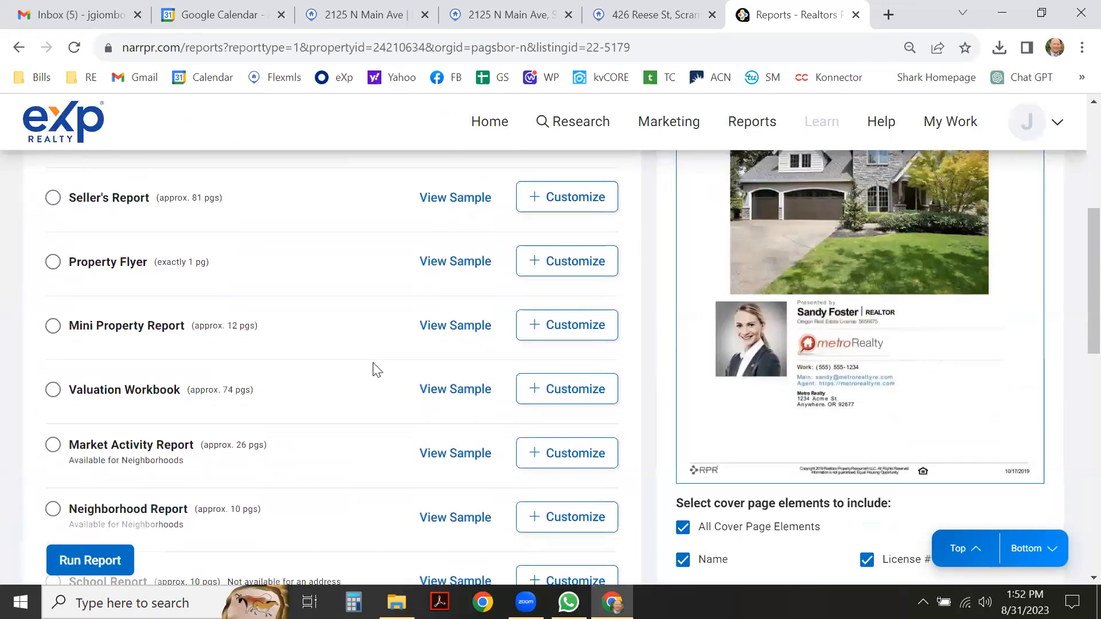
{"action": "scroll", "coordinate": [378, 363], "scroll_direction": "down", "scroll_amount": 5}
{"action": "scroll", "coordinate": [378, 363], "scroll_direction": "up", "scroll_amount": 3}
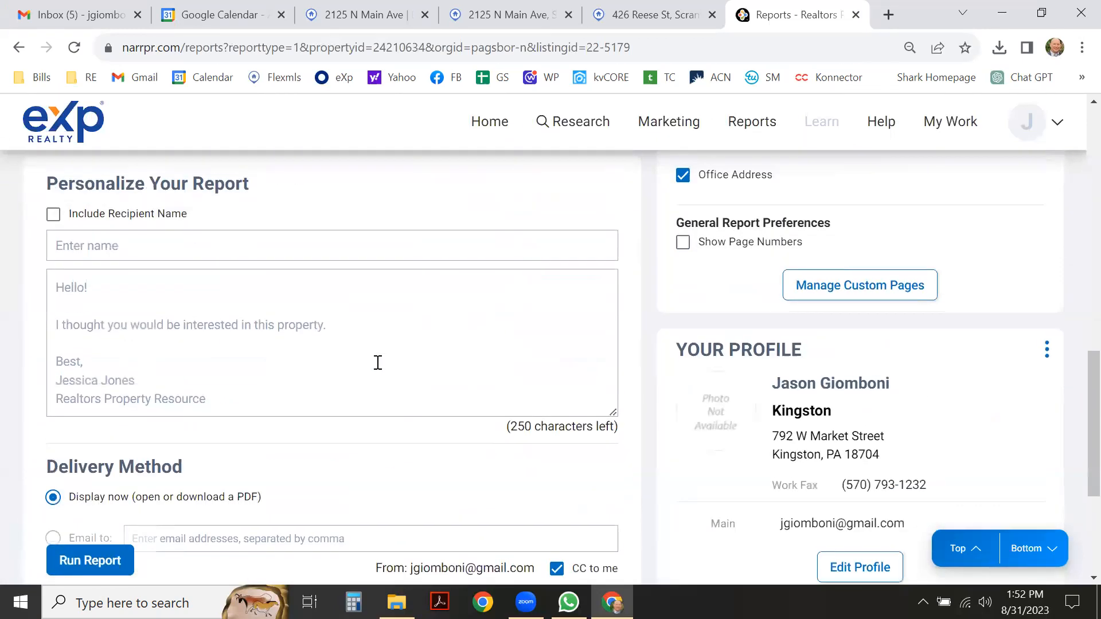
{"action": "scroll", "coordinate": [215, 260], "scroll_direction": "down", "scroll_amount": 4}
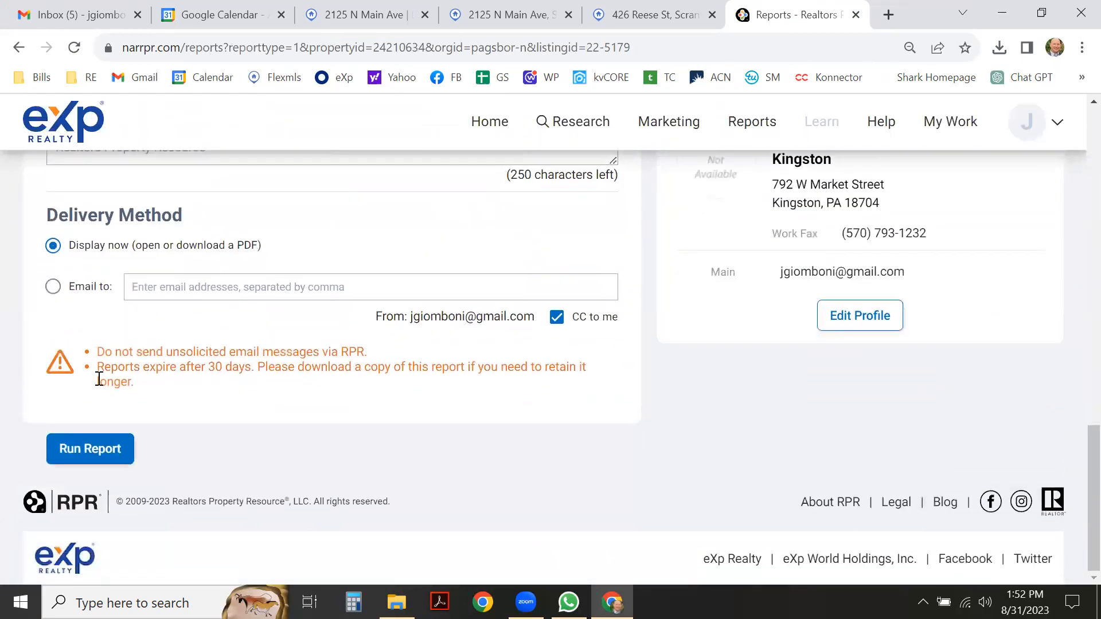
Run the Property Report and dismiss the failed-report notice.
{"action": "left_click", "coordinate": [106, 445]}
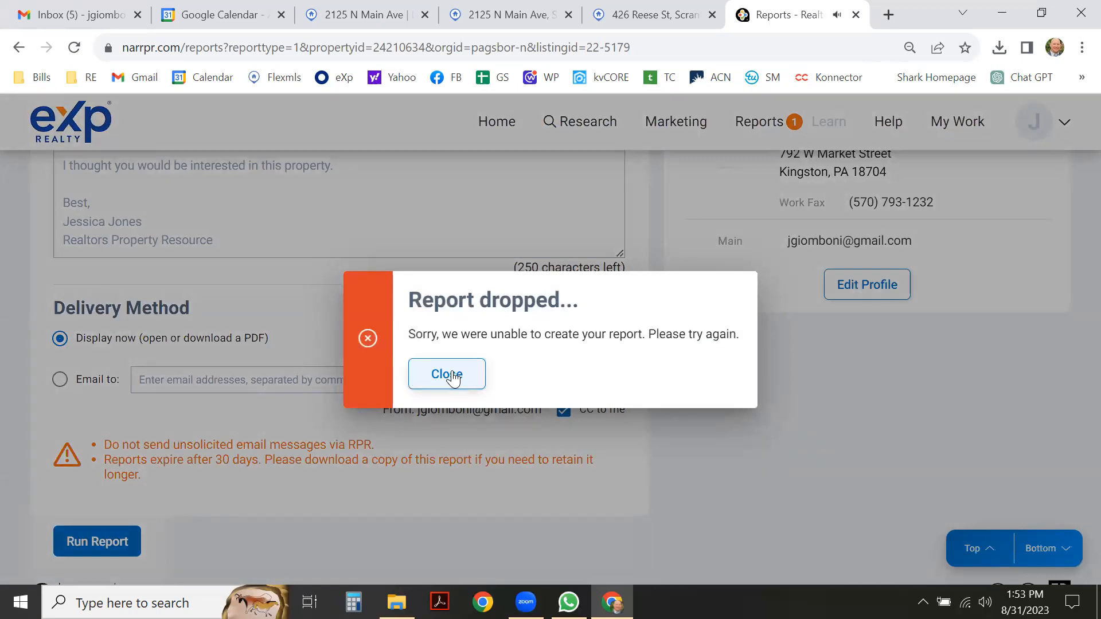
{"action": "left_click", "coordinate": [450, 376]}
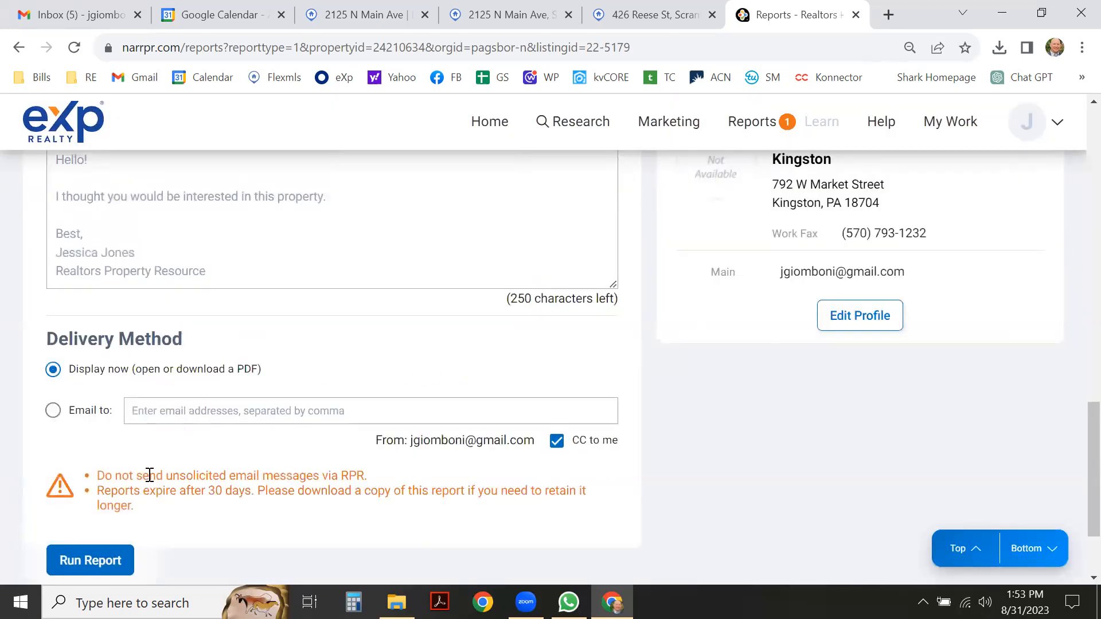
{"action": "scroll", "coordinate": [244, 463], "scroll_direction": "down", "scroll_amount": 2}
{"action": "scroll", "coordinate": [245, 464], "scroll_direction": "up", "scroll_amount": 5}
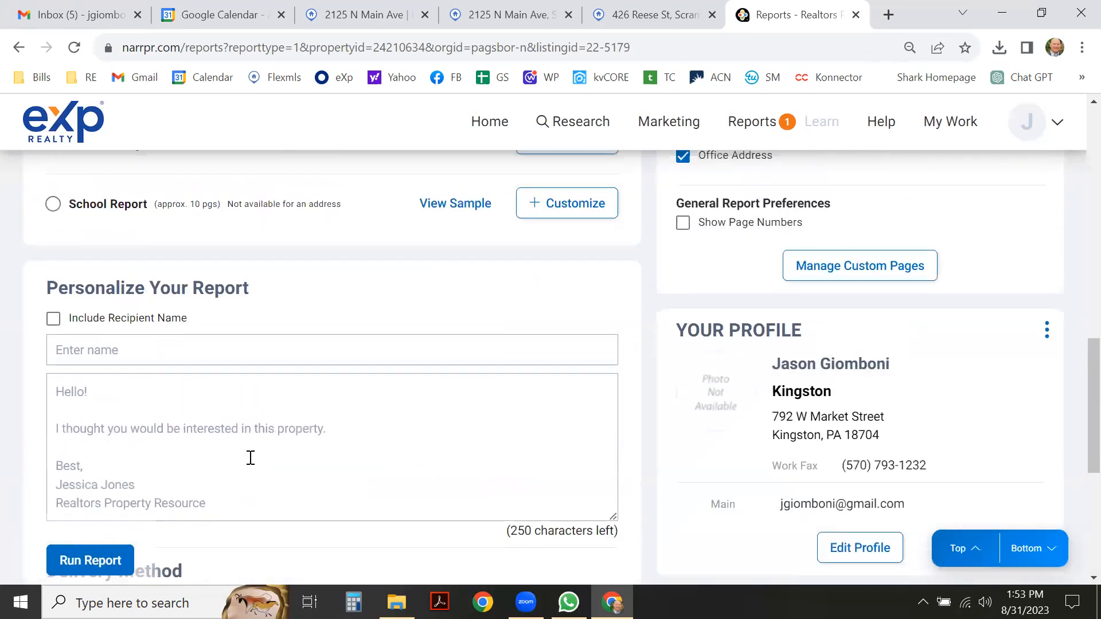
{"action": "scroll", "coordinate": [250, 458], "scroll_direction": "up", "scroll_amount": 5}
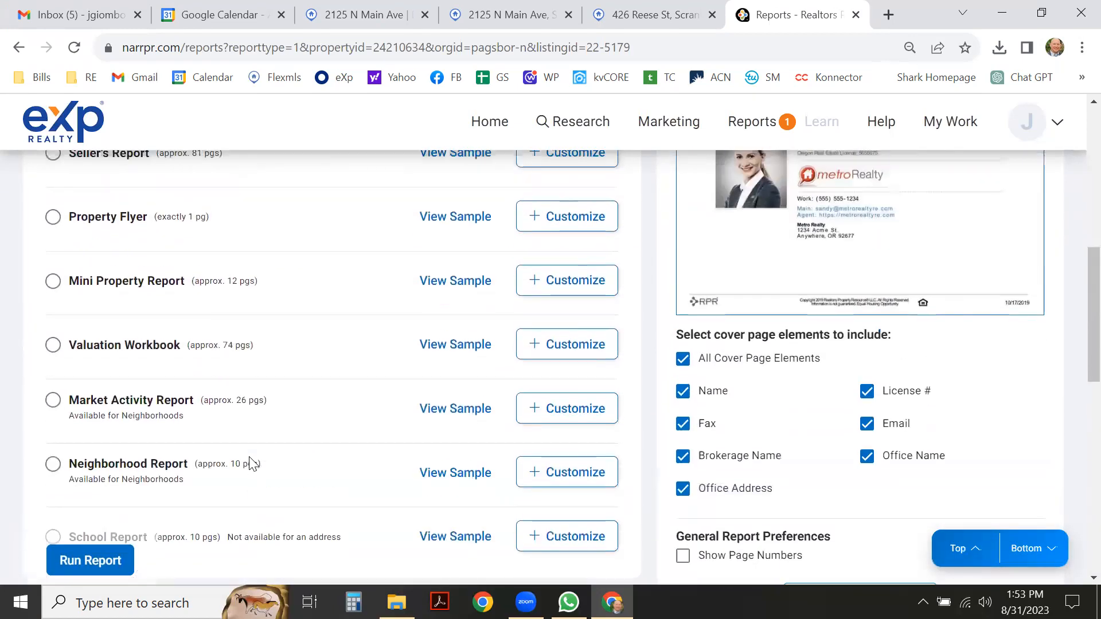
{"action": "scroll", "coordinate": [248, 461], "scroll_direction": "up", "scroll_amount": 3}
{"action": "scroll", "coordinate": [275, 443], "scroll_direction": "up", "scroll_amount": 5}
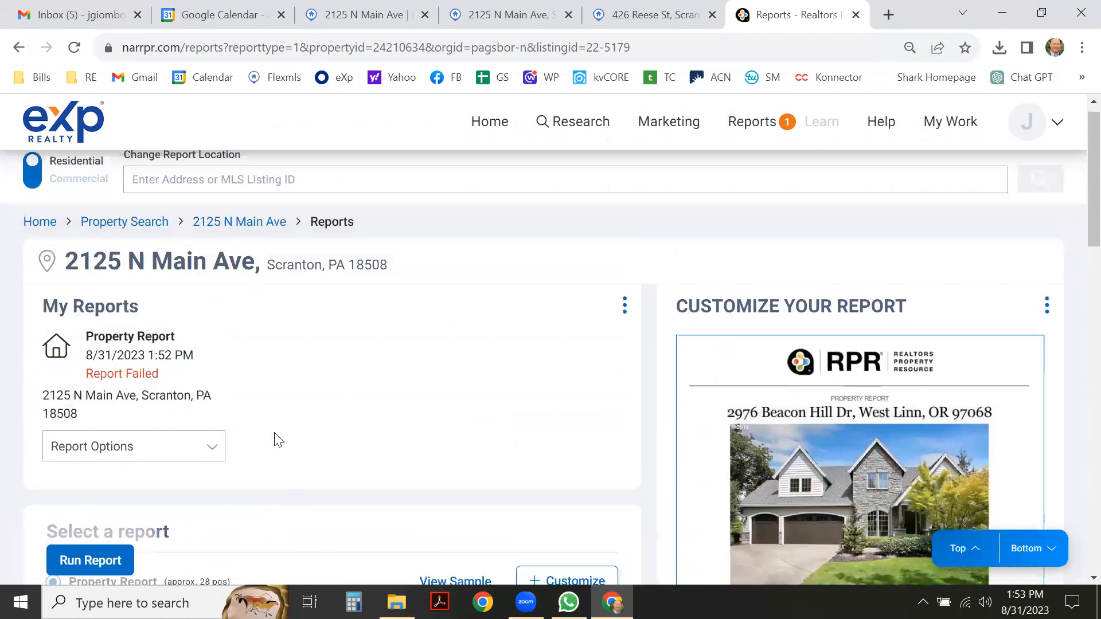
{"action": "scroll", "coordinate": [279, 440], "scroll_direction": "down", "scroll_amount": 5}
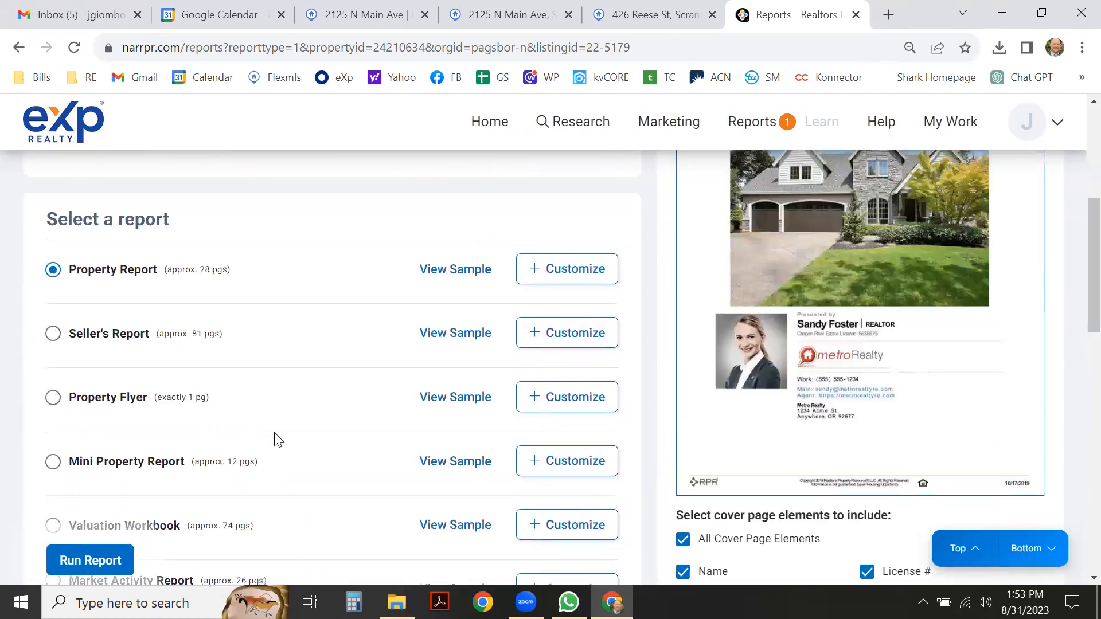
{"action": "scroll", "coordinate": [278, 440], "scroll_direction": "up", "scroll_amount": 5}
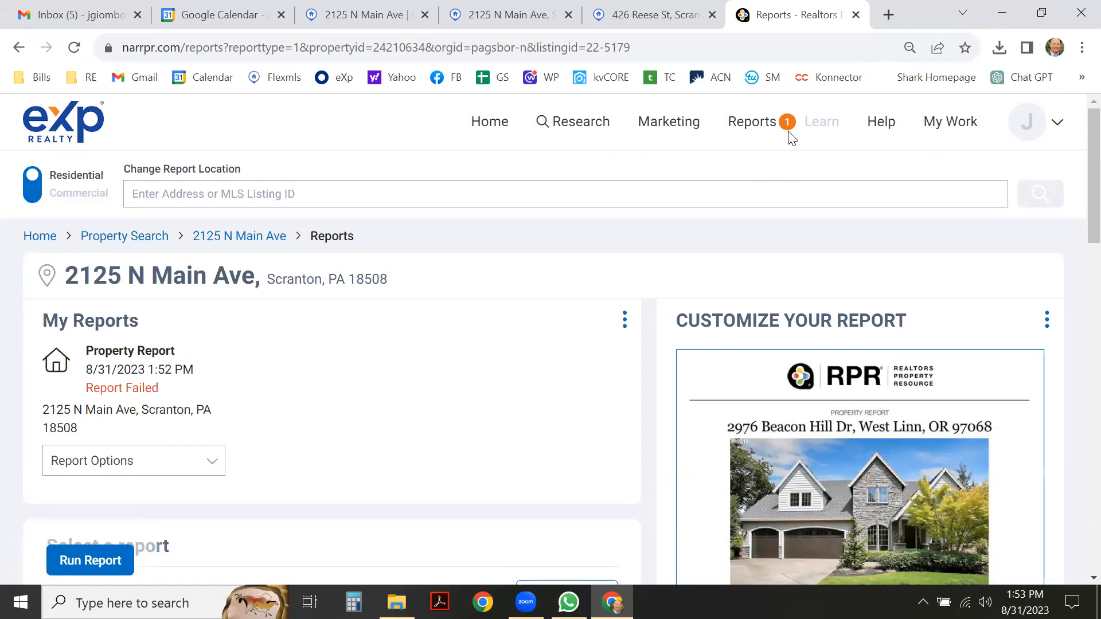
Rerun the failed Property Report from Reports > Property Report and open the finished PDF.
{"action": "left_click", "coordinate": [754, 122]}
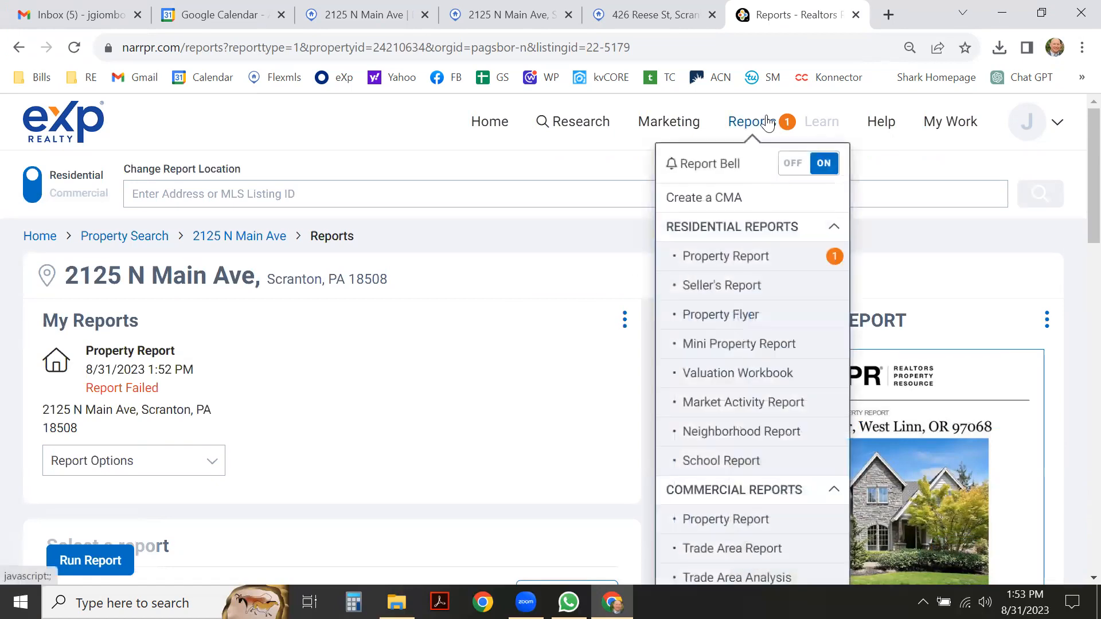
{"action": "left_click", "coordinate": [724, 252]}
{"action": "scroll", "coordinate": [723, 253], "scroll_direction": "down", "scroll_amount": 6}
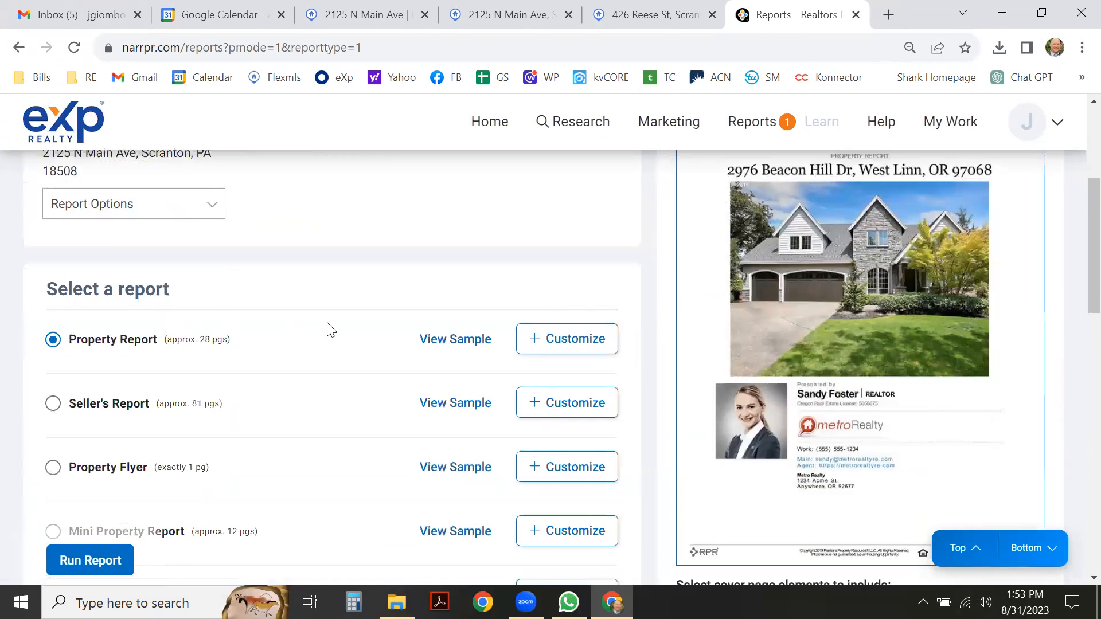
{"action": "scroll", "coordinate": [452, 322], "scroll_direction": "up", "scroll_amount": 1}
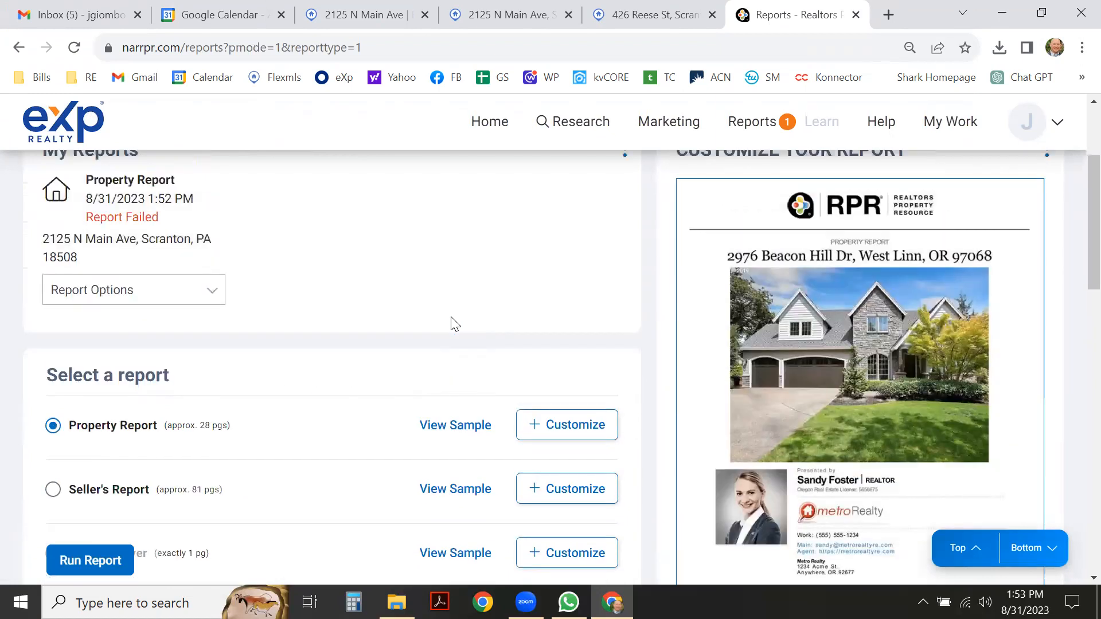
{"action": "left_click", "coordinate": [213, 291]}
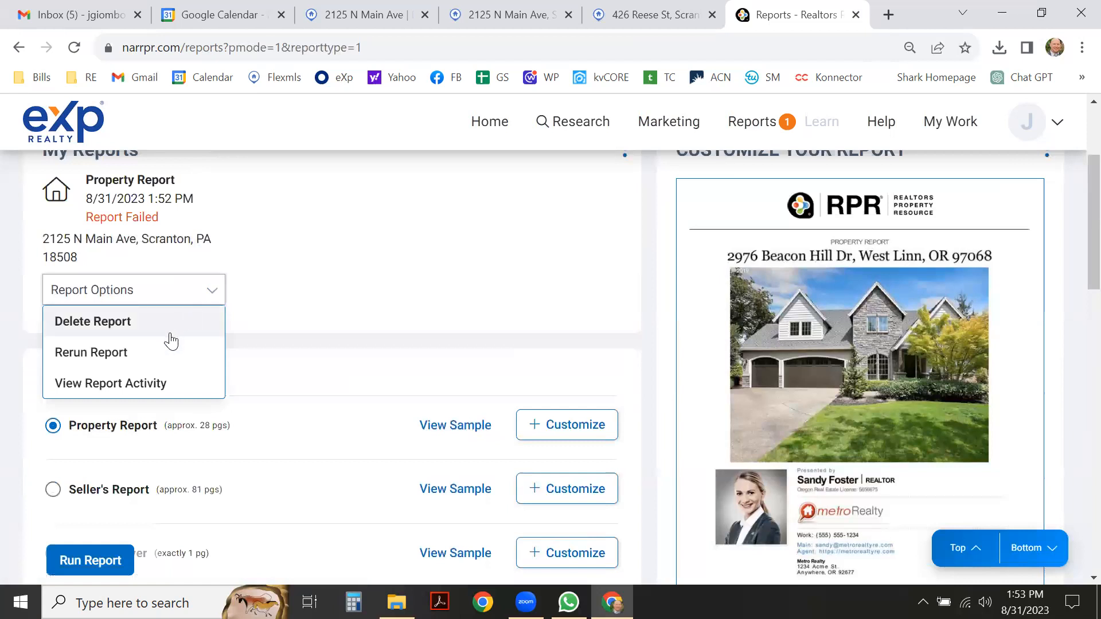
{"action": "left_click", "coordinate": [148, 359]}
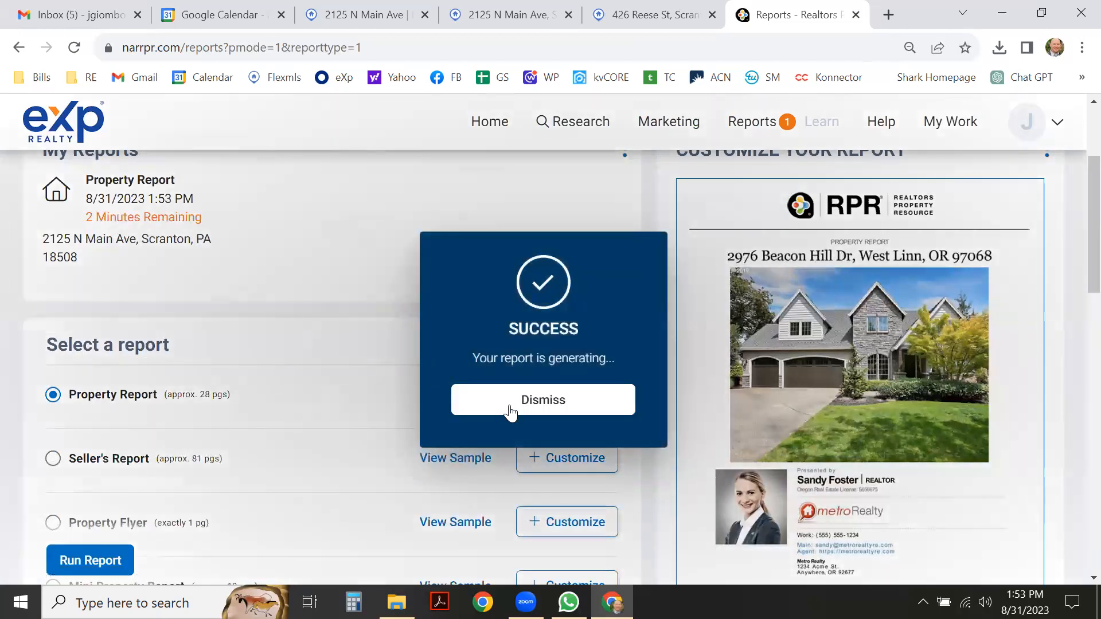
{"action": "left_click", "coordinate": [509, 408]}
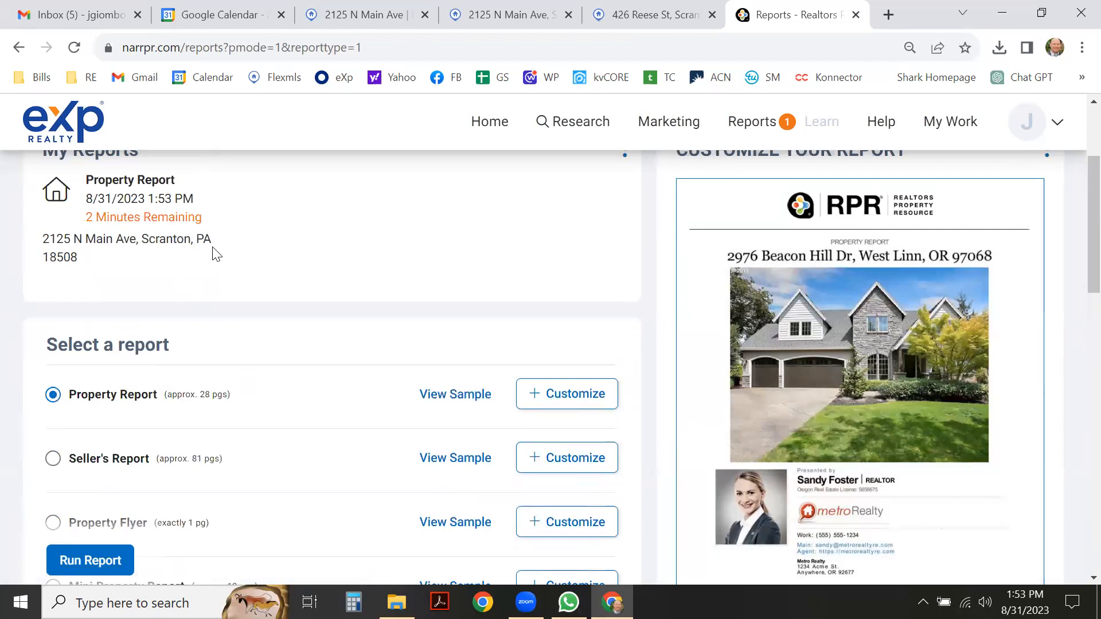
{"action": "scroll", "coordinate": [216, 254], "scroll_direction": "up", "scroll_amount": 2}
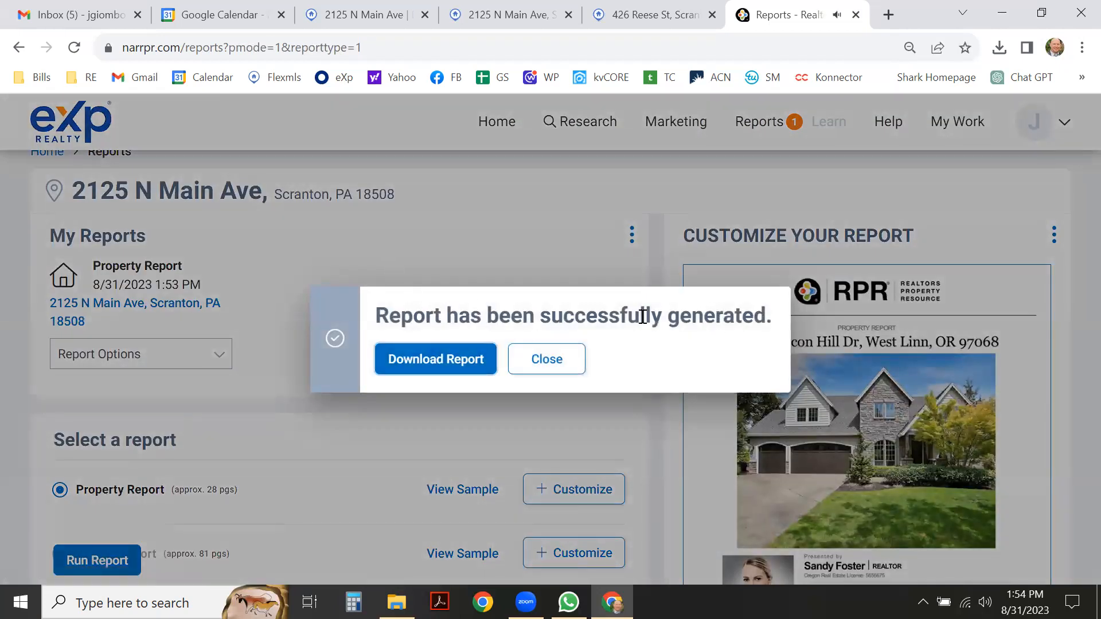
{"action": "left_click", "coordinate": [457, 360]}
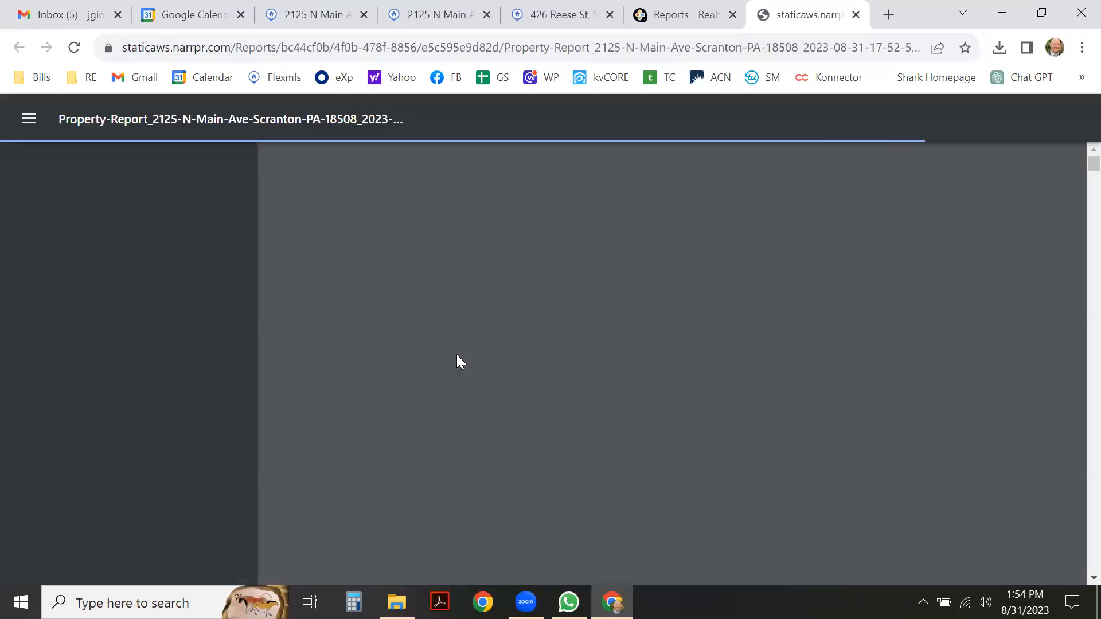
Scroll the RPR report from the page 6 photos to page 14, where Comps and Adjustments shows no comps selected.
{"action": "scroll", "coordinate": [600, 311], "scroll_direction": "down", "scroll_amount": 3}
{"action": "scroll", "coordinate": [601, 310], "scroll_direction": "down", "scroll_amount": 8}
{"action": "scroll", "coordinate": [601, 311], "scroll_direction": "down", "scroll_amount": 15}
{"action": "scroll", "coordinate": [601, 310], "scroll_direction": "down", "scroll_amount": 9}
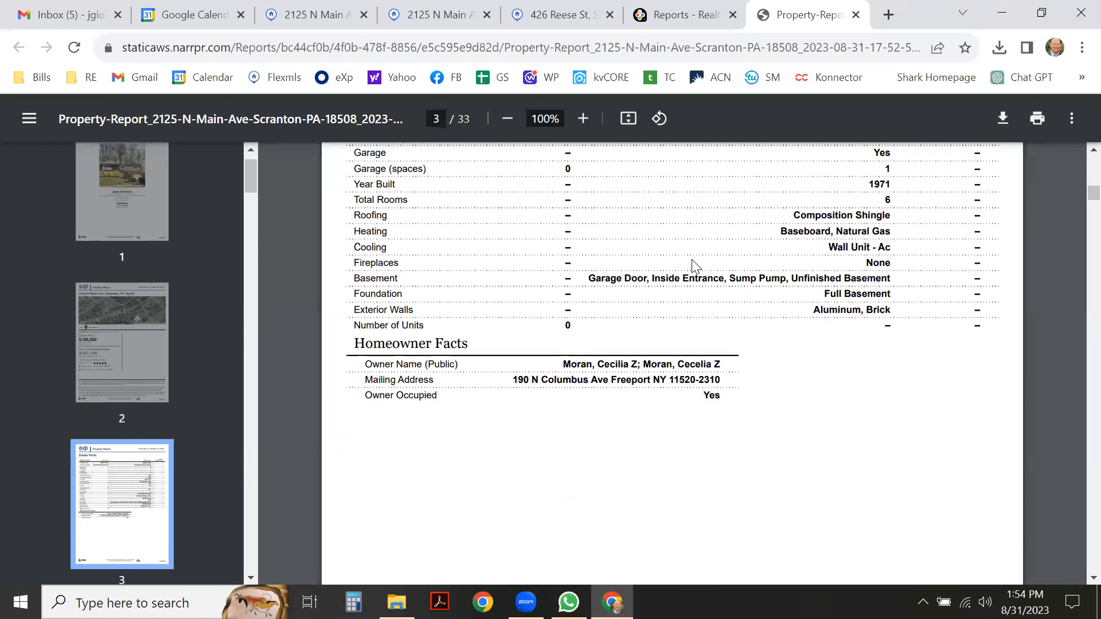
{"action": "scroll", "coordinate": [693, 266], "scroll_direction": "down", "scroll_amount": 6}
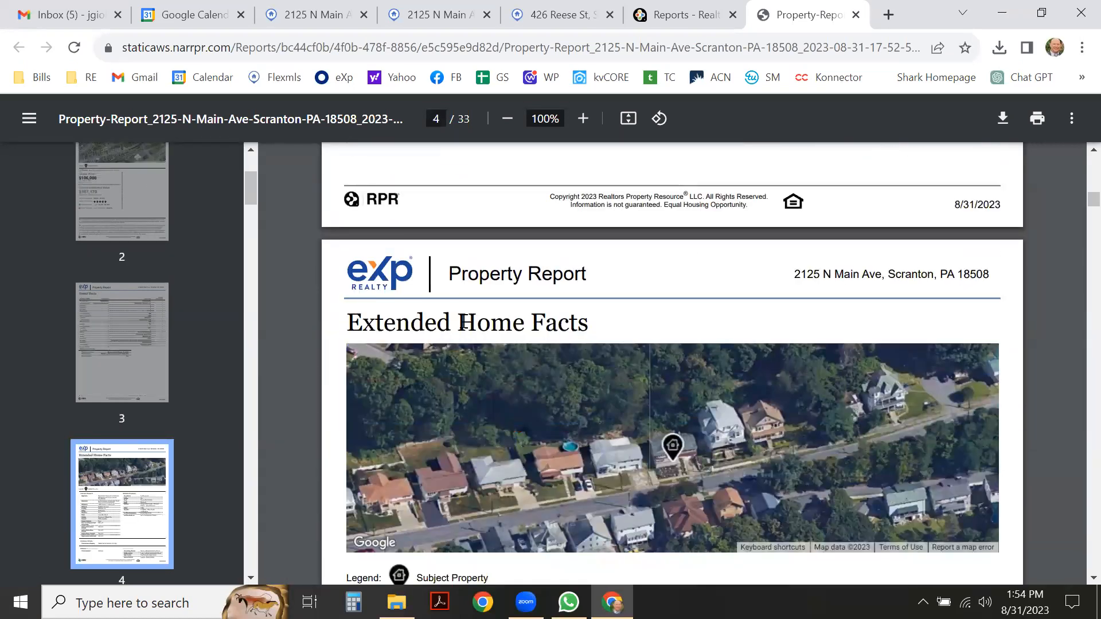
{"action": "scroll", "coordinate": [578, 281], "scroll_direction": "down", "scroll_amount": 6}
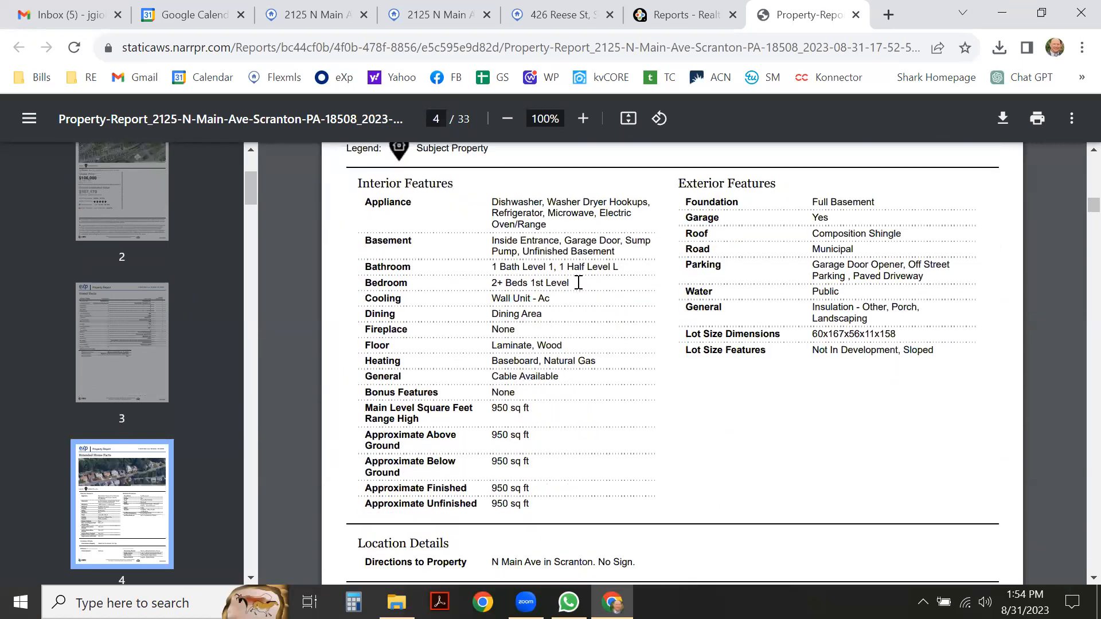
{"action": "scroll", "coordinate": [536, 293], "scroll_direction": "down", "scroll_amount": 7}
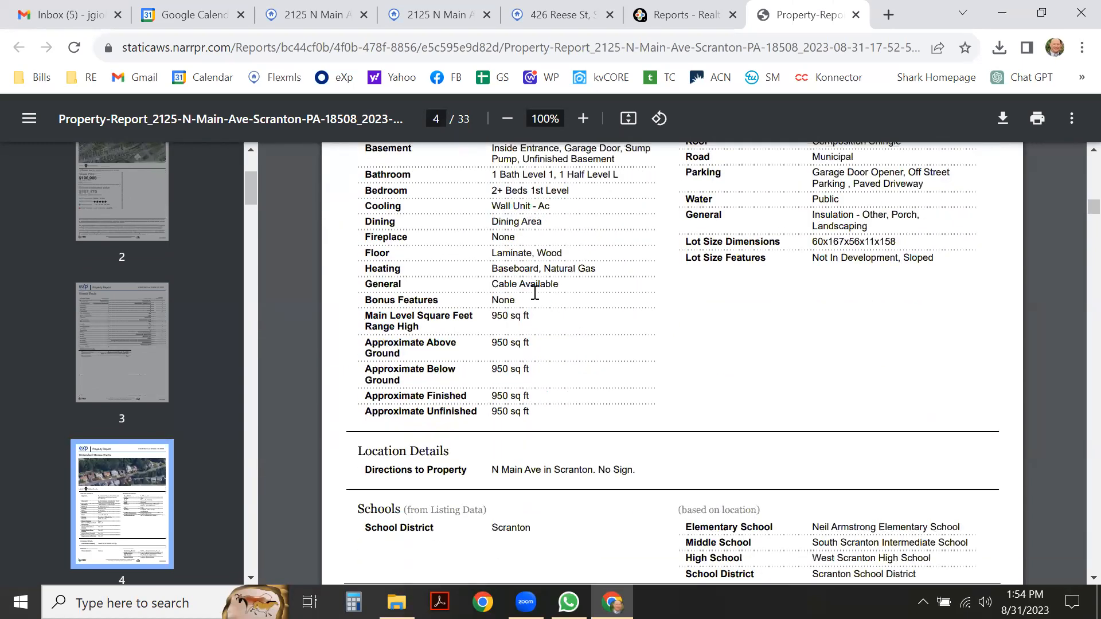
{"action": "scroll", "coordinate": [535, 293], "scroll_direction": "down", "scroll_amount": 3}
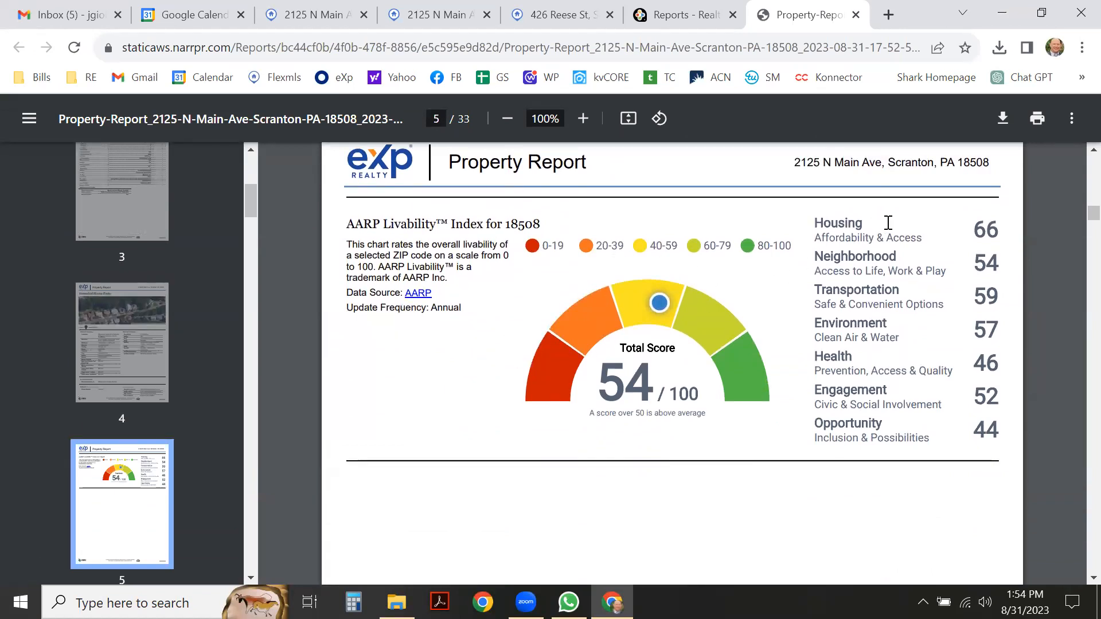
{"action": "scroll", "coordinate": [665, 298], "scroll_direction": "down", "scroll_amount": 1}
{"action": "scroll", "coordinate": [625, 304], "scroll_direction": "down", "scroll_amount": 10}
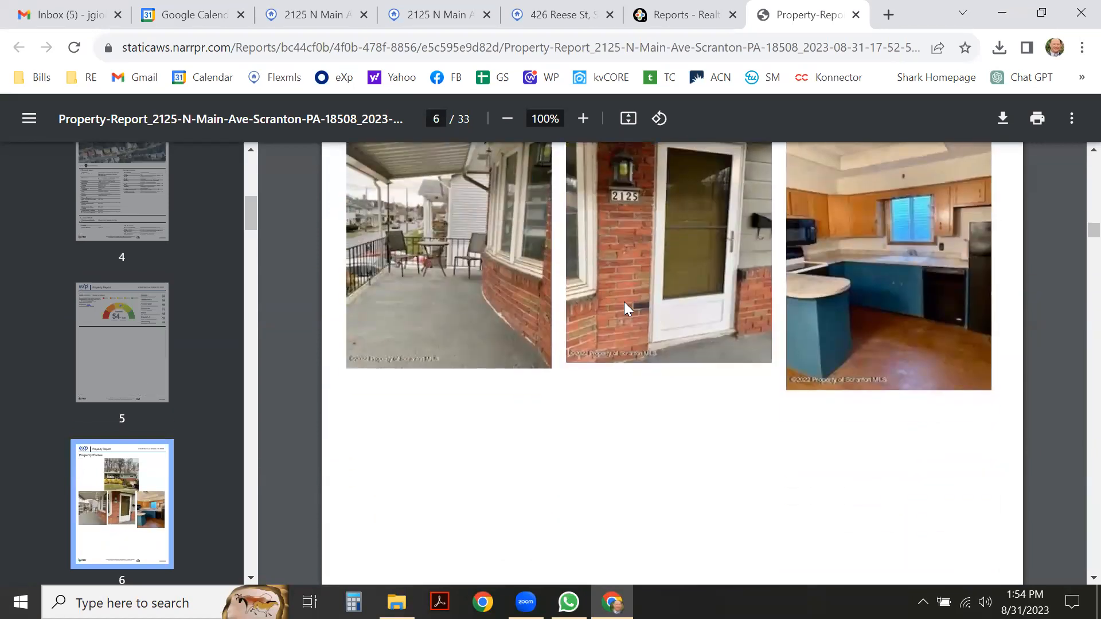
{"action": "scroll", "coordinate": [625, 304], "scroll_direction": "down", "scroll_amount": 10}
{"action": "scroll", "coordinate": [623, 302], "scroll_direction": "down", "scroll_amount": 10}
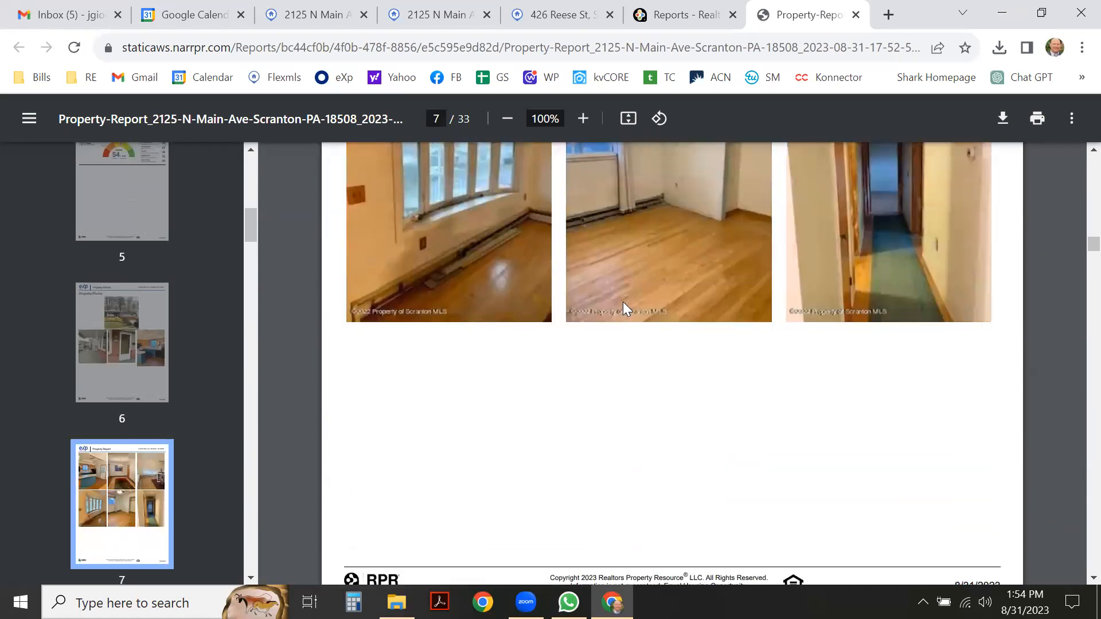
{"action": "scroll", "coordinate": [619, 302], "scroll_direction": "down", "scroll_amount": 10}
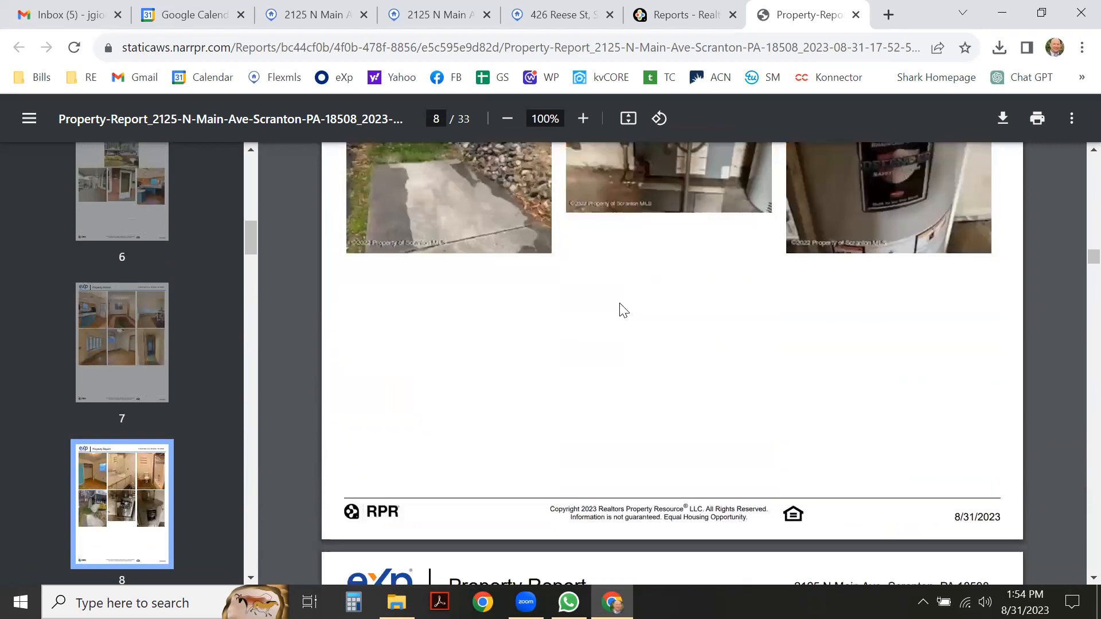
{"action": "scroll", "coordinate": [623, 310], "scroll_direction": "down", "scroll_amount": 5}
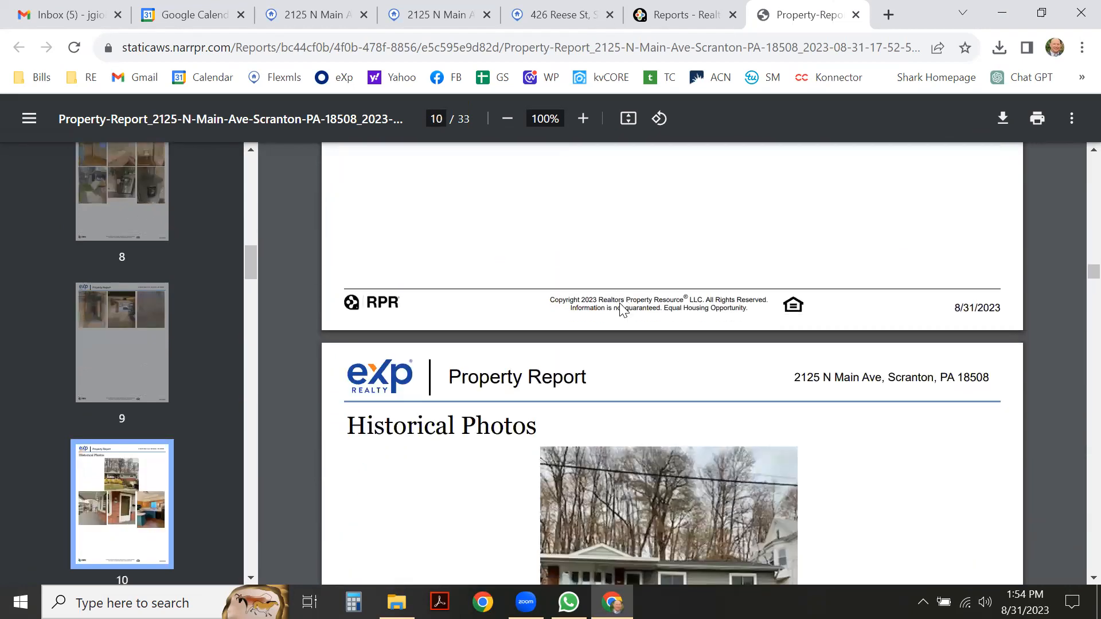
{"action": "scroll", "coordinate": [620, 305], "scroll_direction": "down", "scroll_amount": 10}
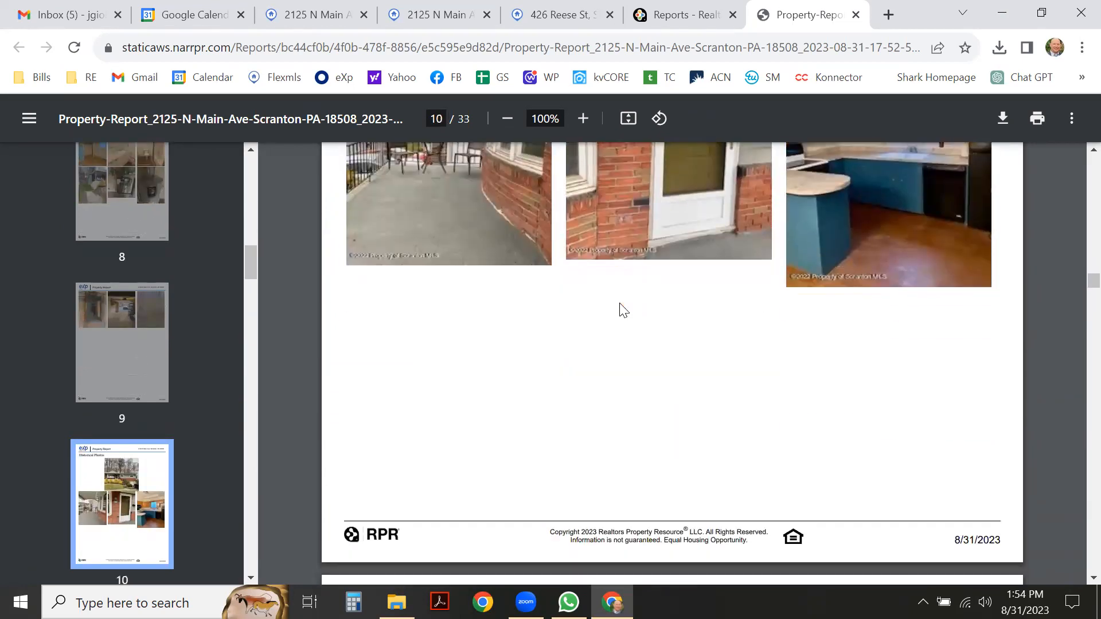
{"action": "scroll", "coordinate": [619, 303], "scroll_direction": "down", "scroll_amount": 20}
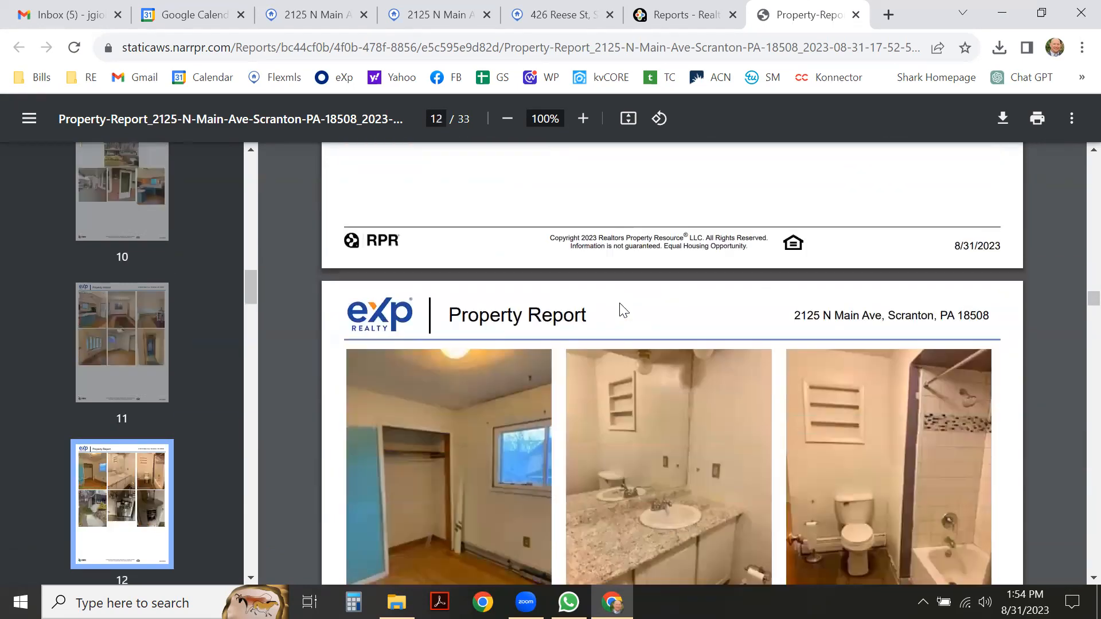
{"action": "scroll", "coordinate": [623, 311], "scroll_direction": "down", "scroll_amount": 15}
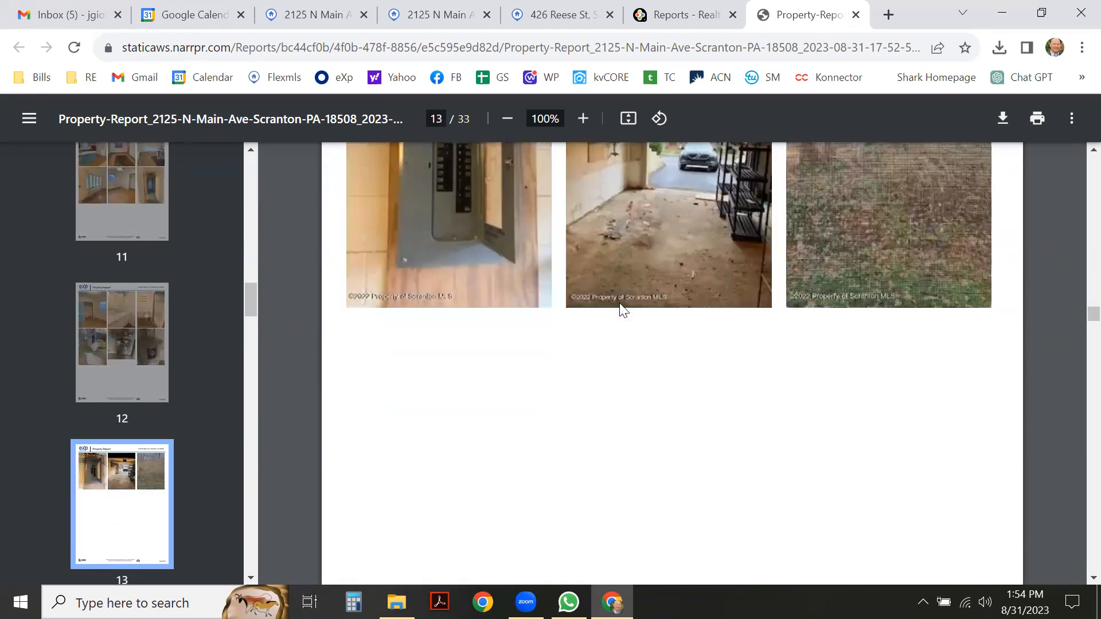
{"action": "scroll", "coordinate": [624, 310], "scroll_direction": "down", "scroll_amount": 15}
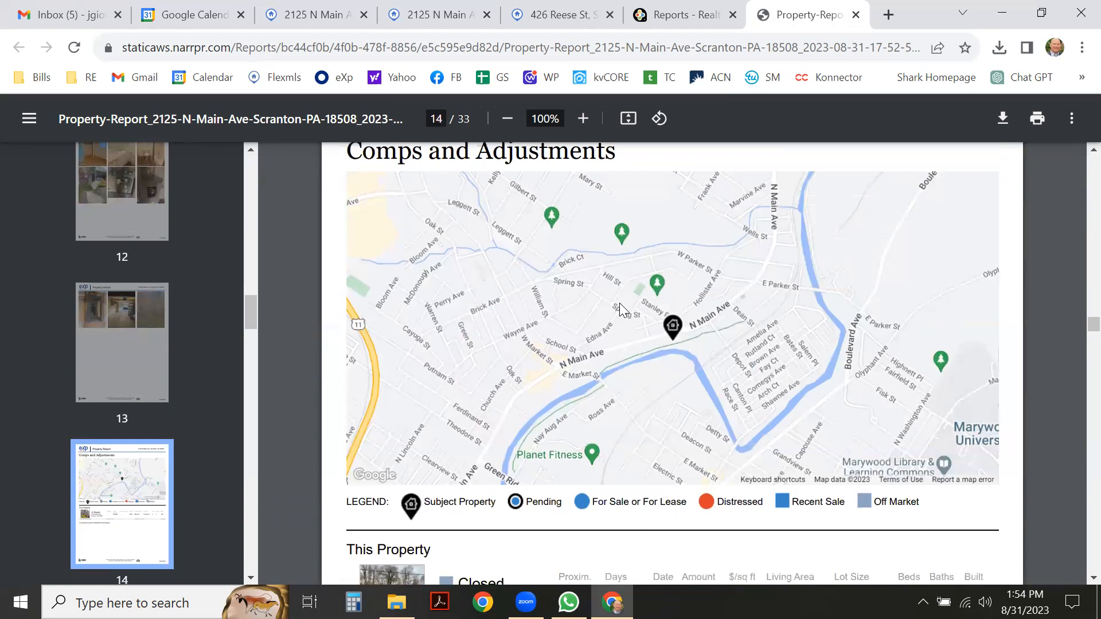
{"action": "scroll", "coordinate": [595, 286], "scroll_direction": "down", "scroll_amount": 10}
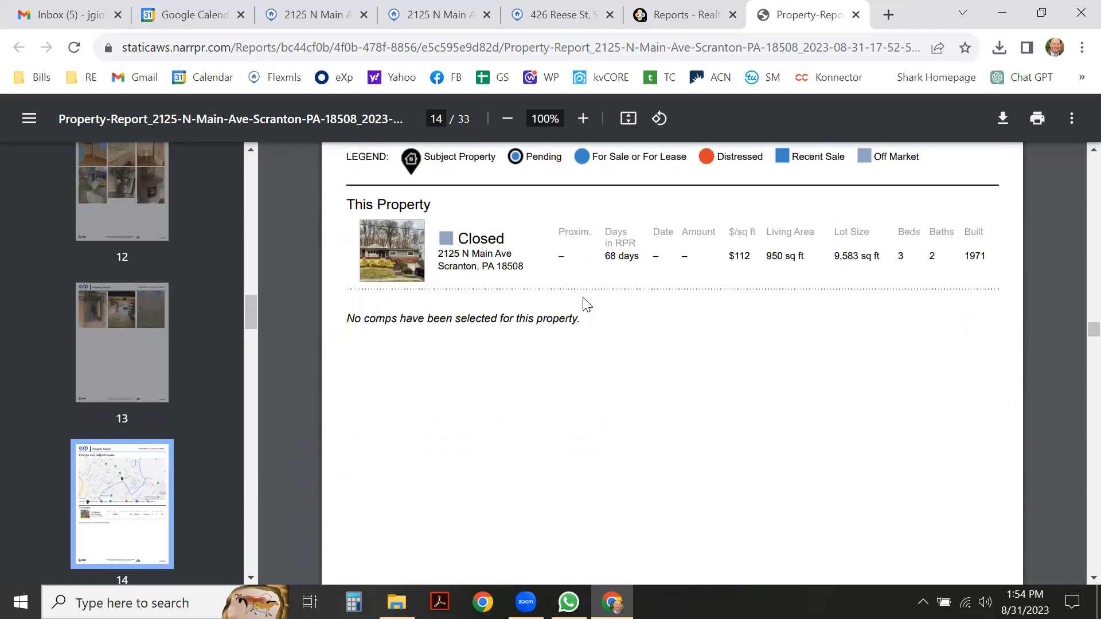
{"action": "scroll", "coordinate": [543, 292], "scroll_direction": "down", "scroll_amount": 10}
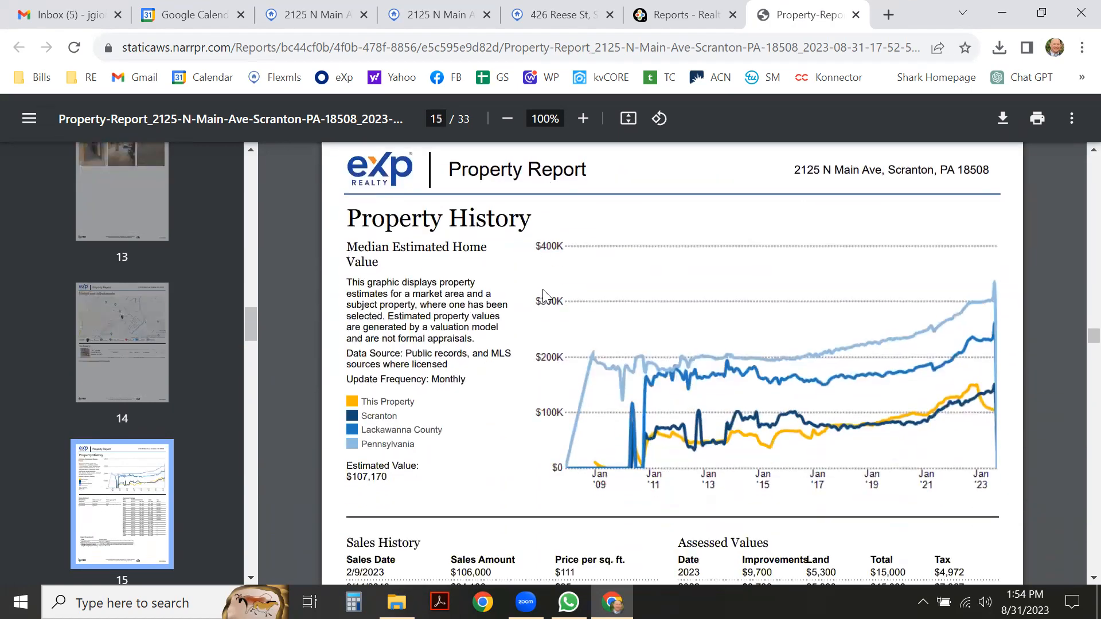
{"action": "scroll", "coordinate": [631, 296], "scroll_direction": "up", "scroll_amount": 15}
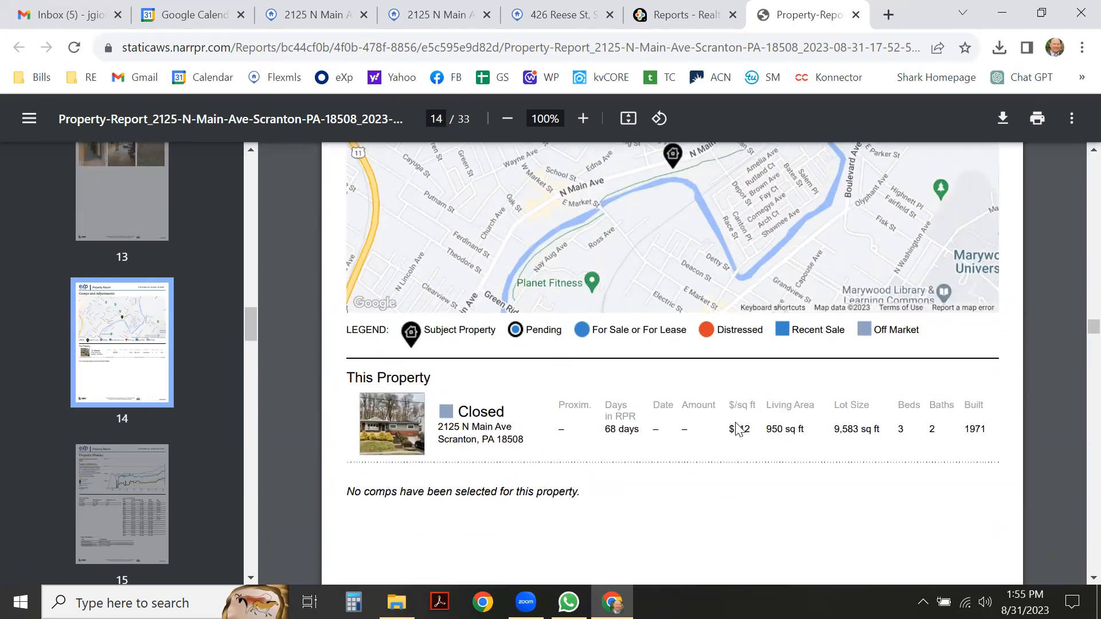
{"action": "scroll", "coordinate": [688, 413], "scroll_direction": "down", "scroll_amount": 10}
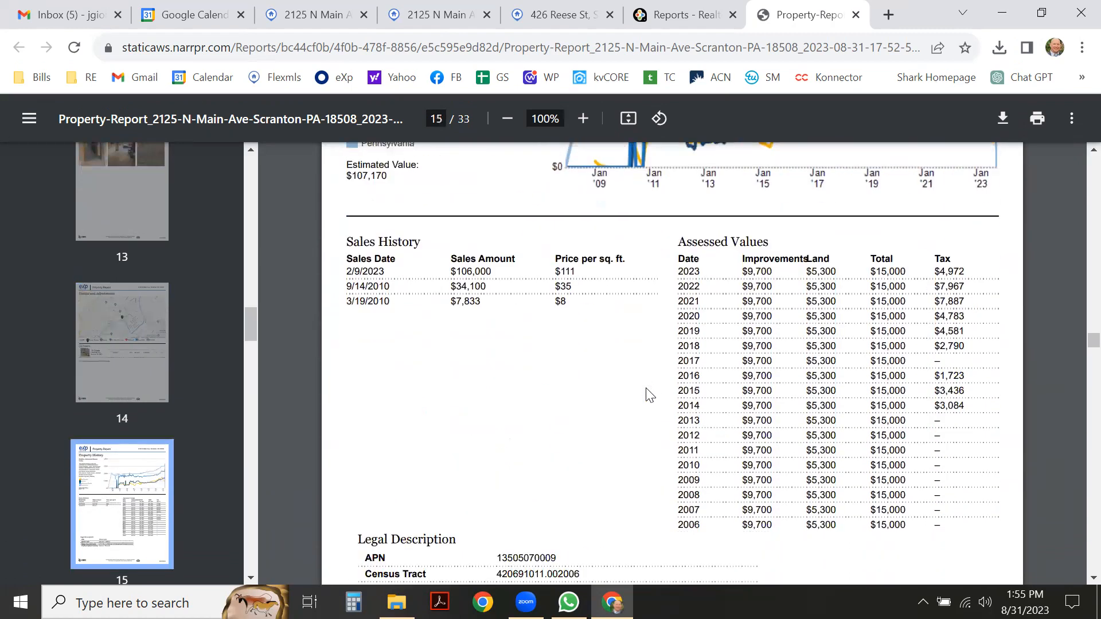
Read pages 15–27: Sales History, market charts and the 18508 Quality of Life stats.
{"action": "scroll", "coordinate": [647, 393], "scroll_direction": "down", "scroll_amount": 3}
{"action": "scroll", "coordinate": [552, 339], "scroll_direction": "up", "scroll_amount": 2}
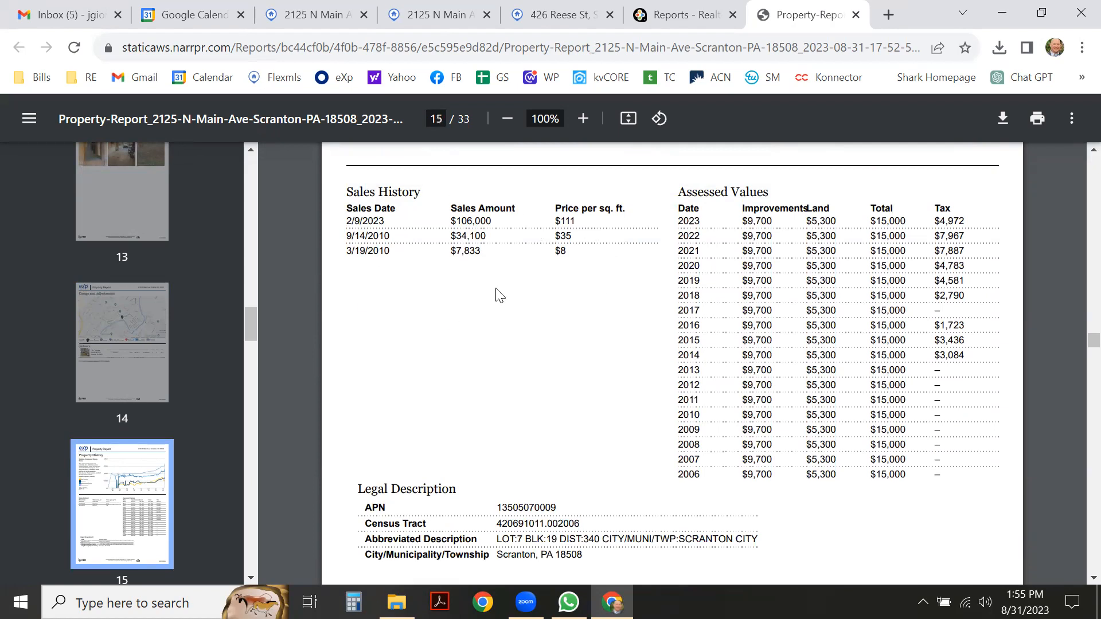
{"action": "scroll", "coordinate": [520, 304], "scroll_direction": "down", "scroll_amount": 15}
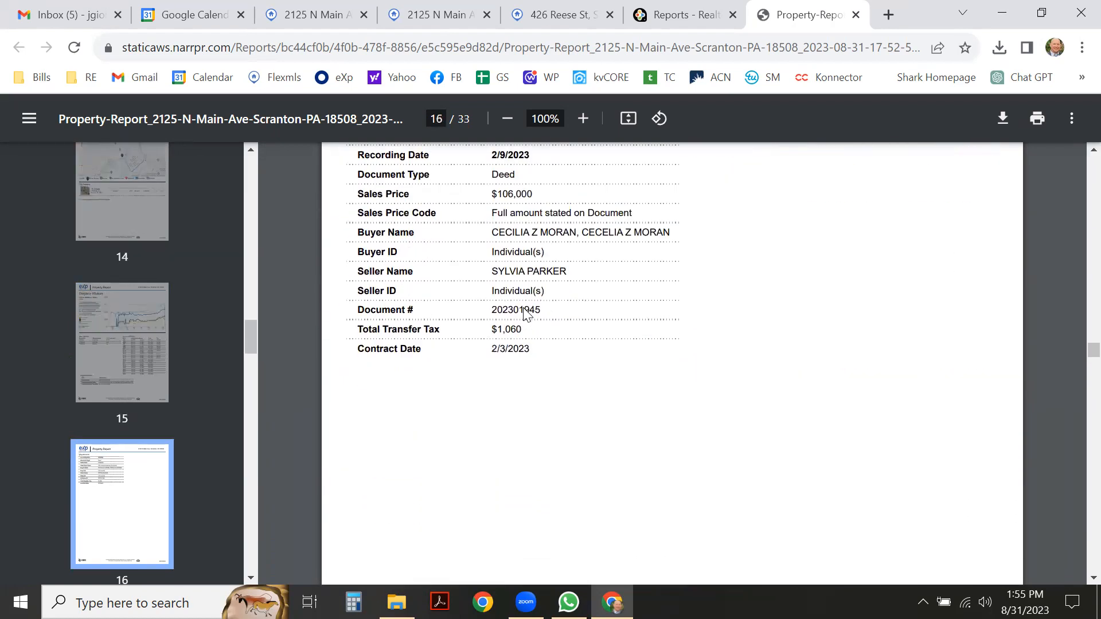
{"action": "scroll", "coordinate": [523, 314], "scroll_direction": "down", "scroll_amount": 15}
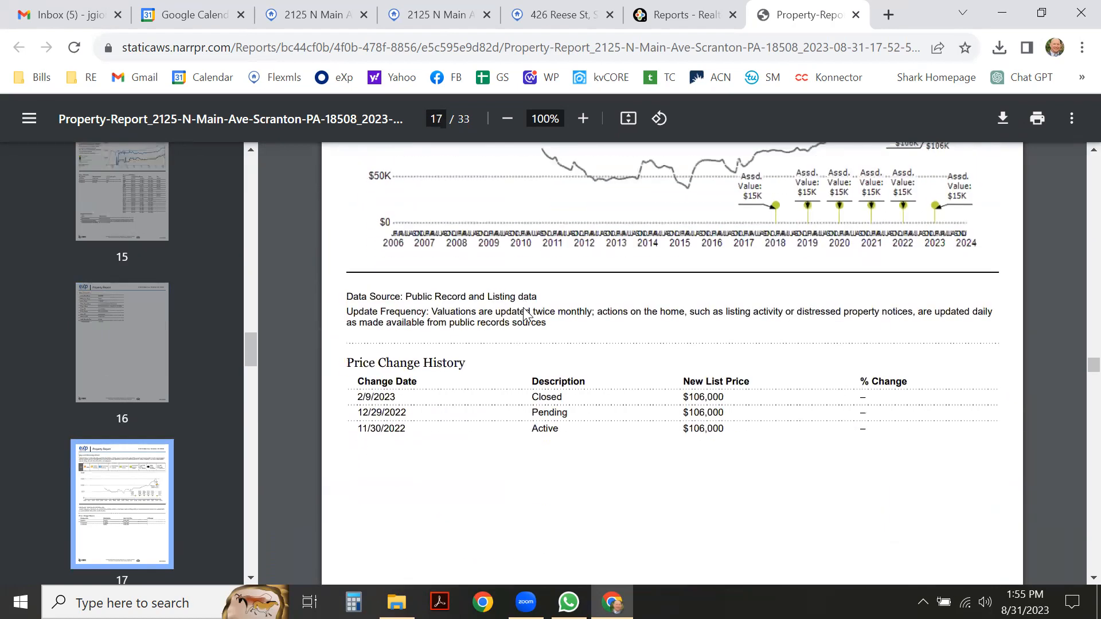
{"action": "scroll", "coordinate": [527, 315], "scroll_direction": "down", "scroll_amount": 10}
{"action": "scroll", "coordinate": [524, 307], "scroll_direction": "up", "scroll_amount": 5}
{"action": "scroll", "coordinate": [524, 308], "scroll_direction": "down", "scroll_amount": 15}
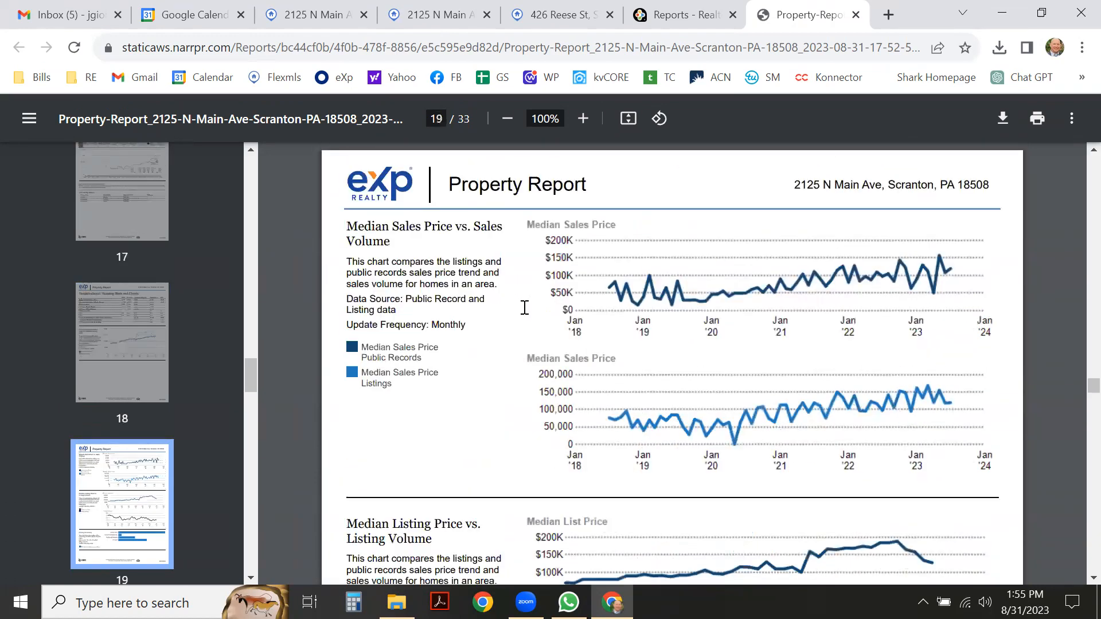
{"action": "scroll", "coordinate": [524, 307], "scroll_direction": "up", "scroll_amount": 1}
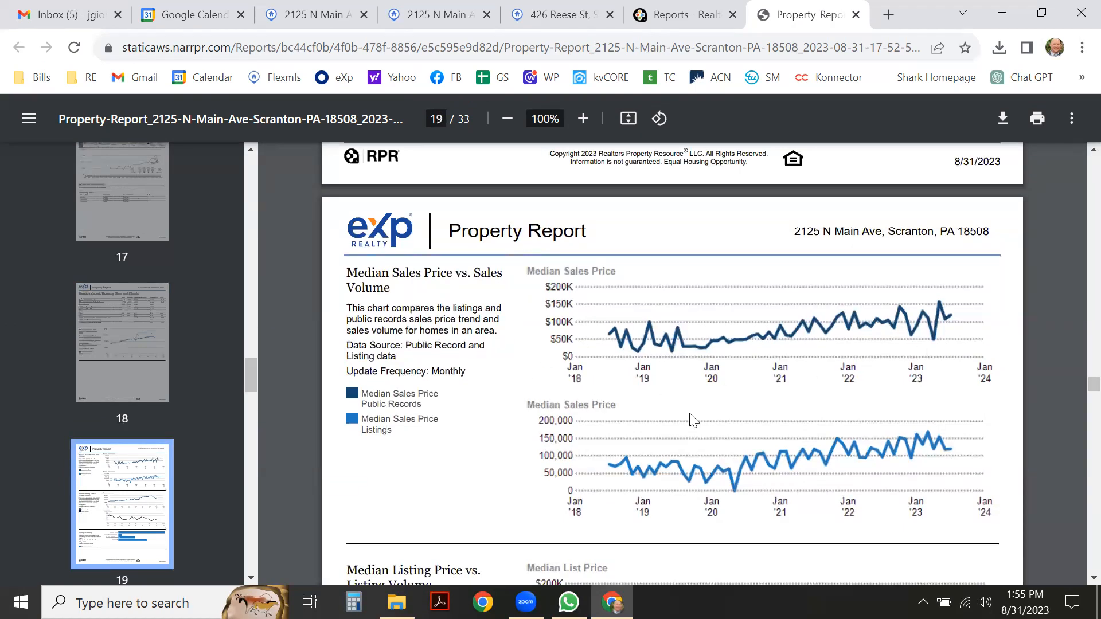
{"action": "scroll", "coordinate": [694, 420], "scroll_direction": "down", "scroll_amount": 11}
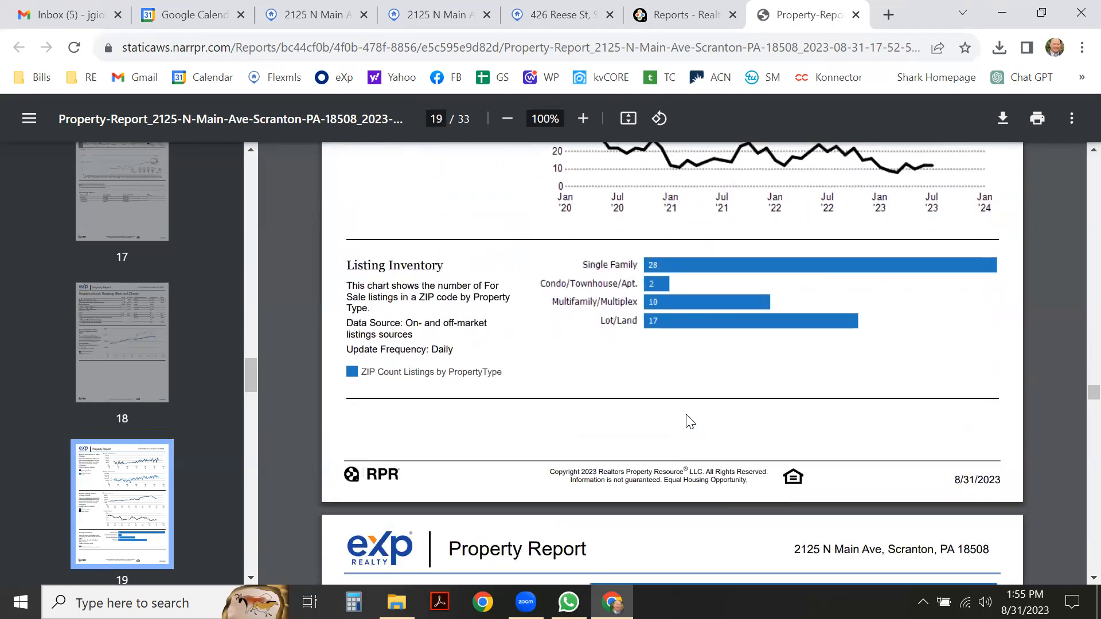
{"action": "scroll", "coordinate": [690, 422], "scroll_direction": "down", "scroll_amount": 3}
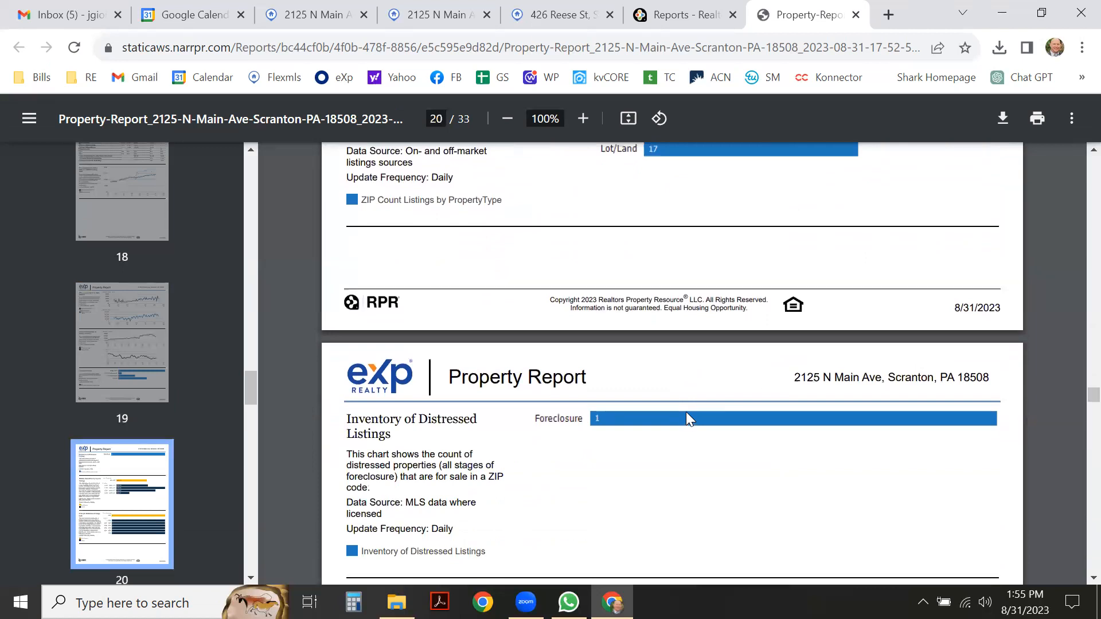
{"action": "scroll", "coordinate": [634, 386], "scroll_direction": "down", "scroll_amount": 6}
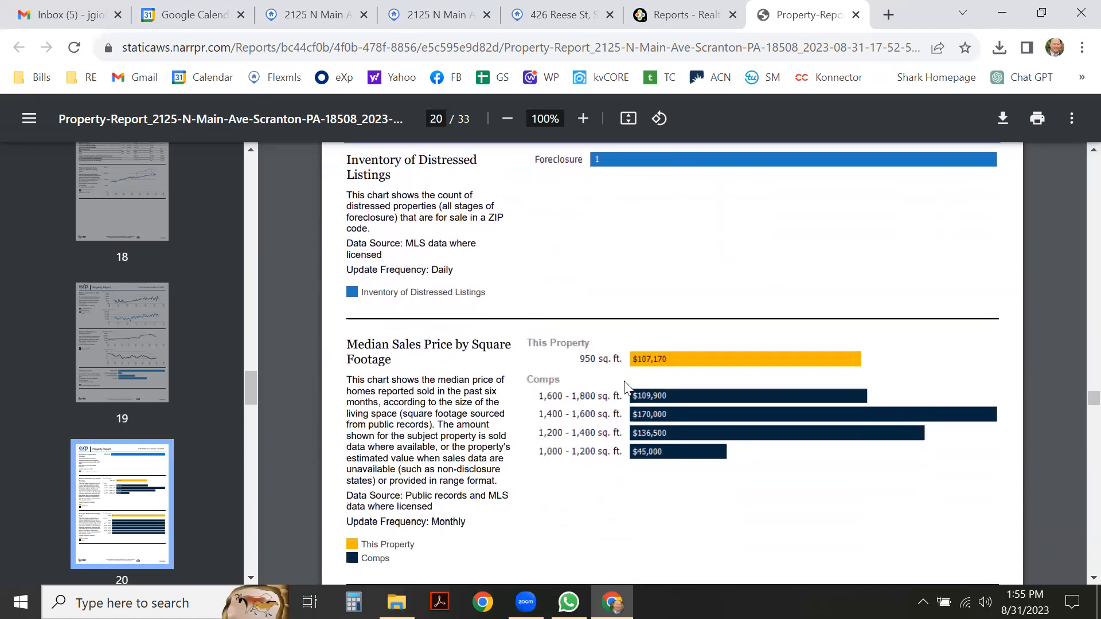
{"action": "scroll", "coordinate": [628, 387], "scroll_direction": "down", "scroll_amount": 2}
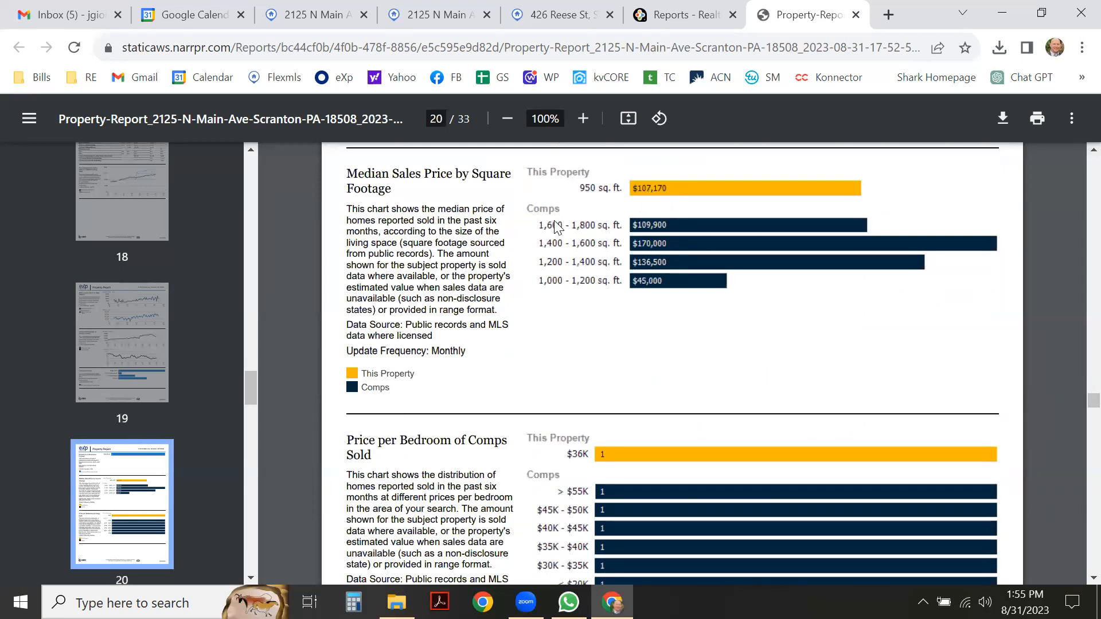
{"action": "scroll", "coordinate": [598, 295], "scroll_direction": "down", "scroll_amount": 9}
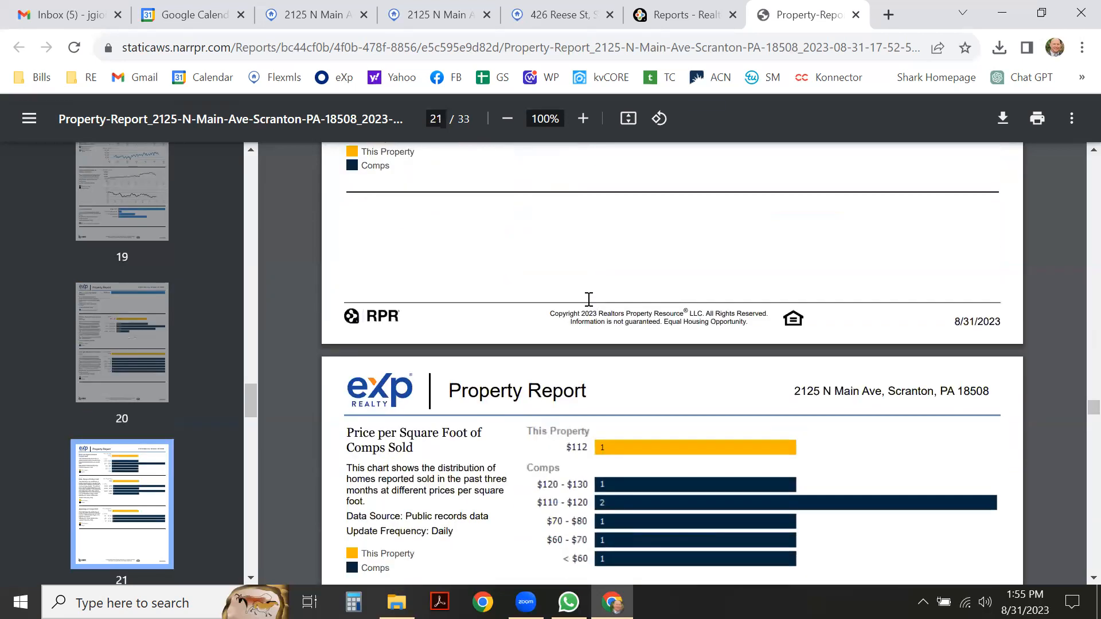
{"action": "scroll", "coordinate": [589, 299], "scroll_direction": "down", "scroll_amount": 20}
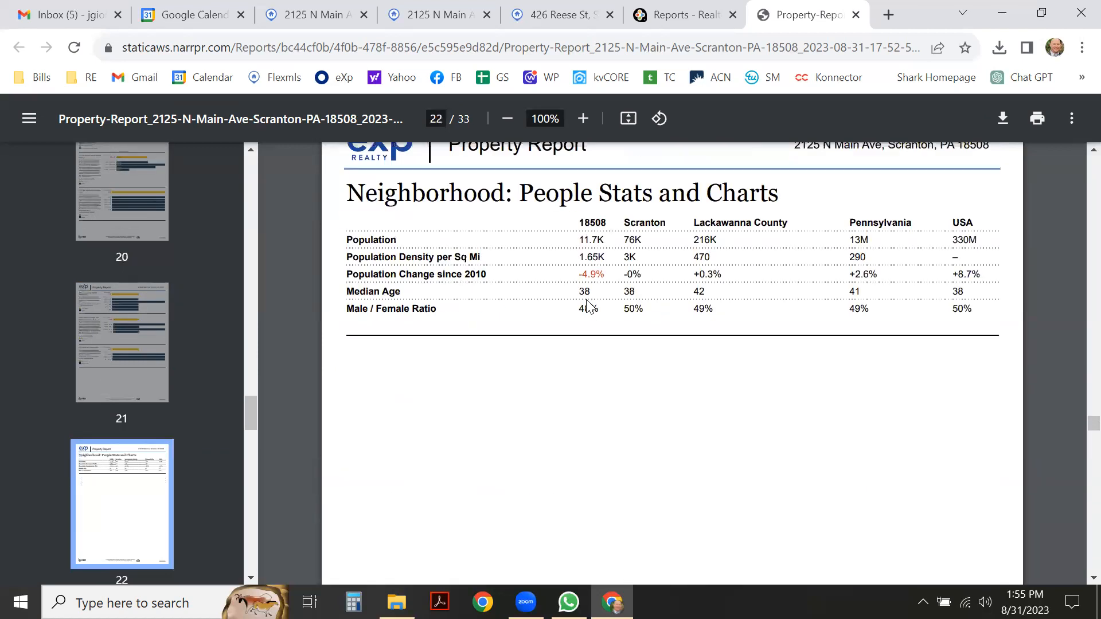
{"action": "scroll", "coordinate": [586, 300], "scroll_direction": "down", "scroll_amount": 20}
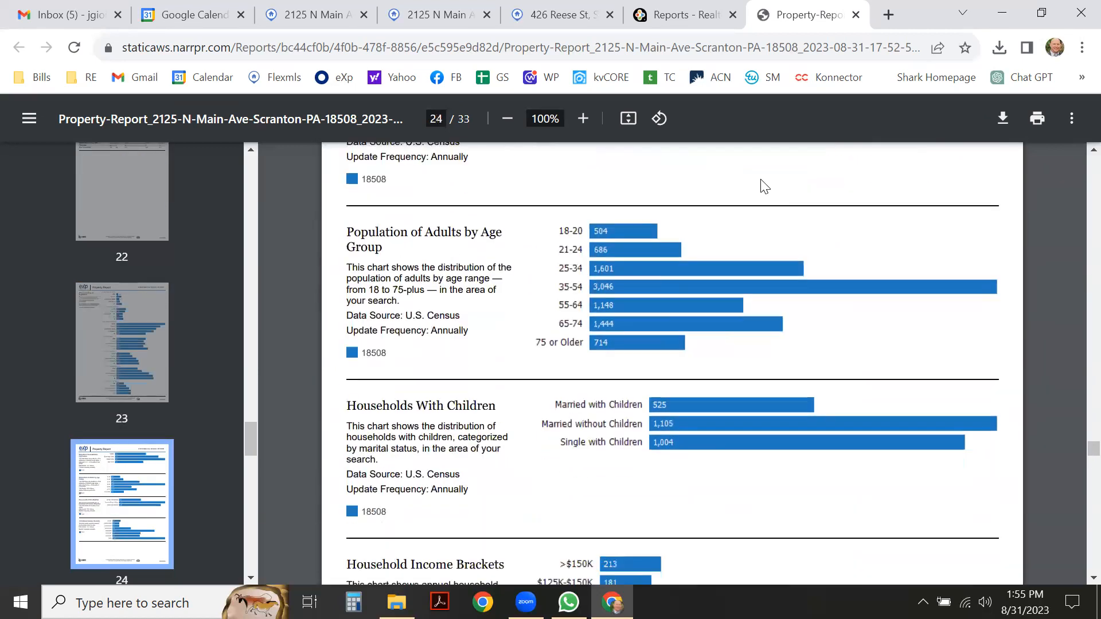
{"action": "scroll", "coordinate": [846, 334], "scroll_direction": "down", "scroll_amount": 2}
{"action": "scroll", "coordinate": [814, 336], "scroll_direction": "up", "scroll_amount": 5}
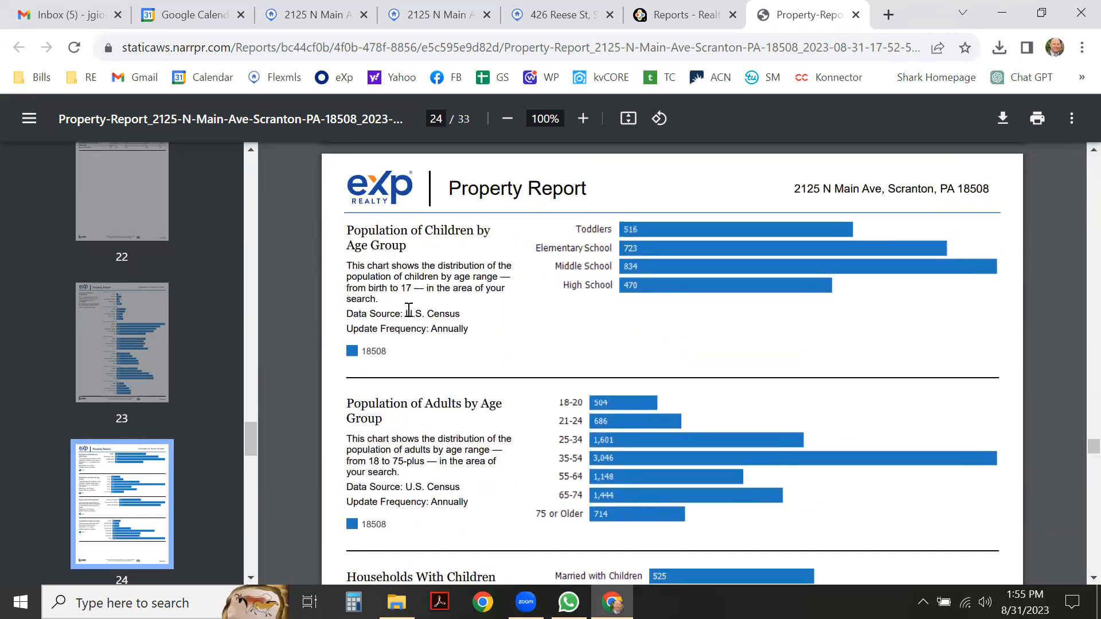
{"action": "scroll", "coordinate": [547, 353], "scroll_direction": "down", "scroll_amount": 15}
{"action": "scroll", "coordinate": [548, 353], "scroll_direction": "down", "scroll_amount": 18}
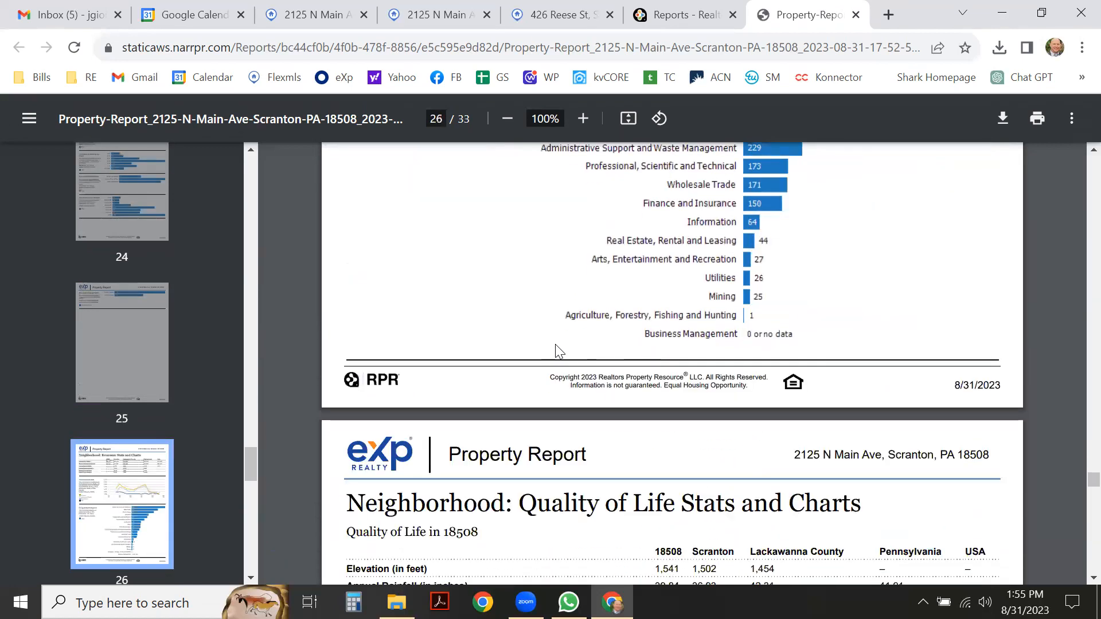
{"action": "scroll", "coordinate": [560, 344], "scroll_direction": "down", "scroll_amount": 6}
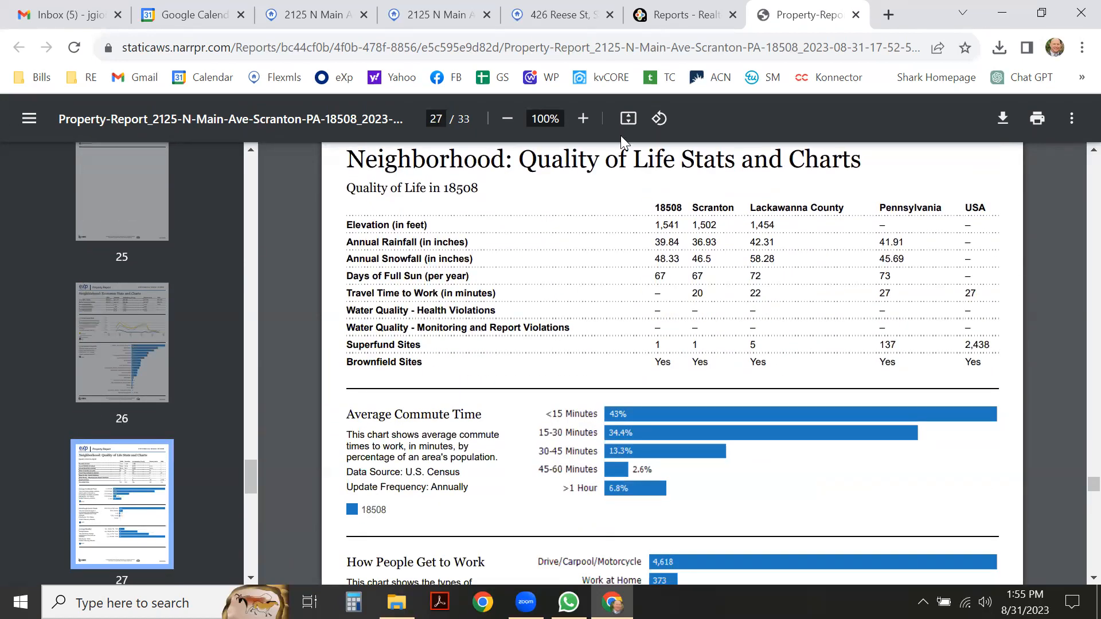
{"action": "left_click", "coordinate": [665, 14]}
{"action": "scroll", "coordinate": [447, 310], "scroll_direction": "down", "scroll_amount": 3}
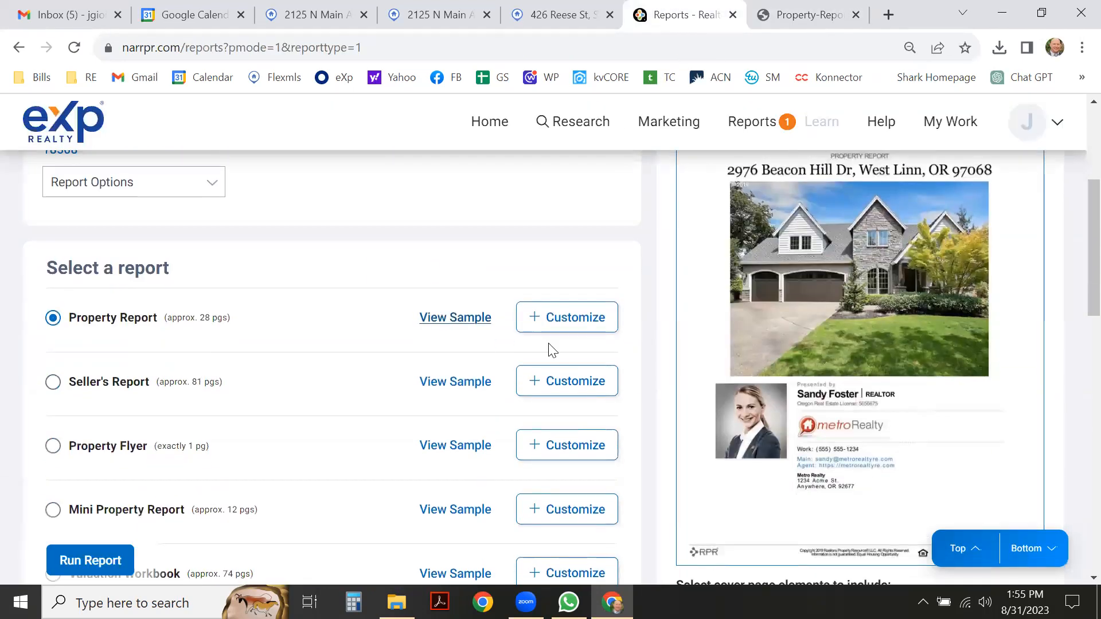
{"action": "scroll", "coordinate": [376, 297], "scroll_direction": "up", "scroll_amount": 2}
{"action": "scroll", "coordinate": [543, 298], "scroll_direction": "up", "scroll_amount": 1}
{"action": "scroll", "coordinate": [544, 299], "scroll_direction": "down", "scroll_amount": 10}
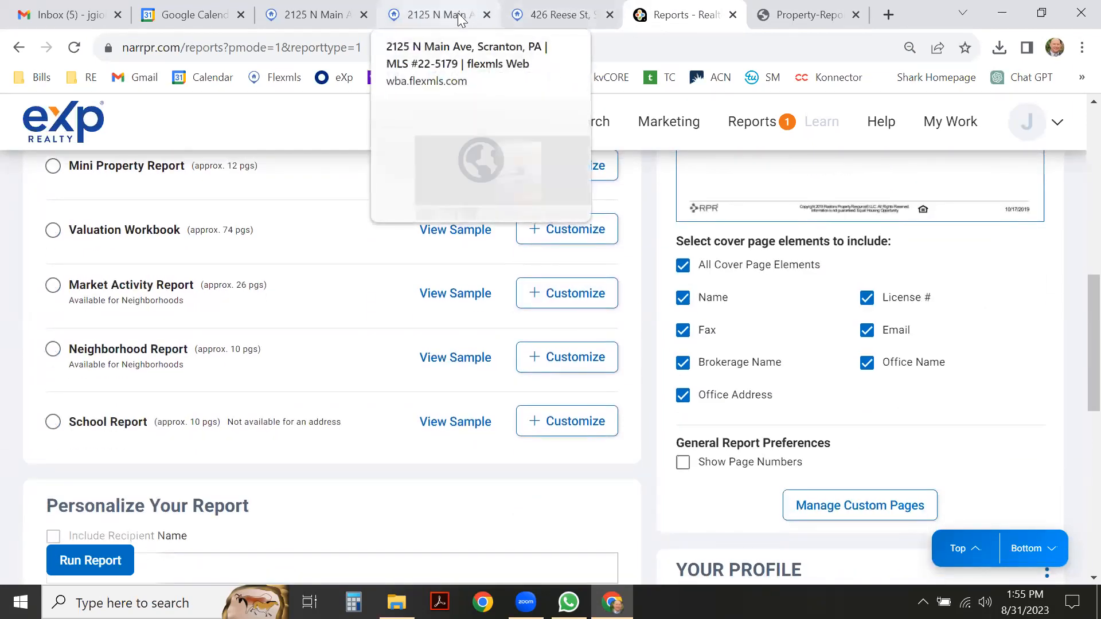
{"action": "left_click", "coordinate": [320, 15]}
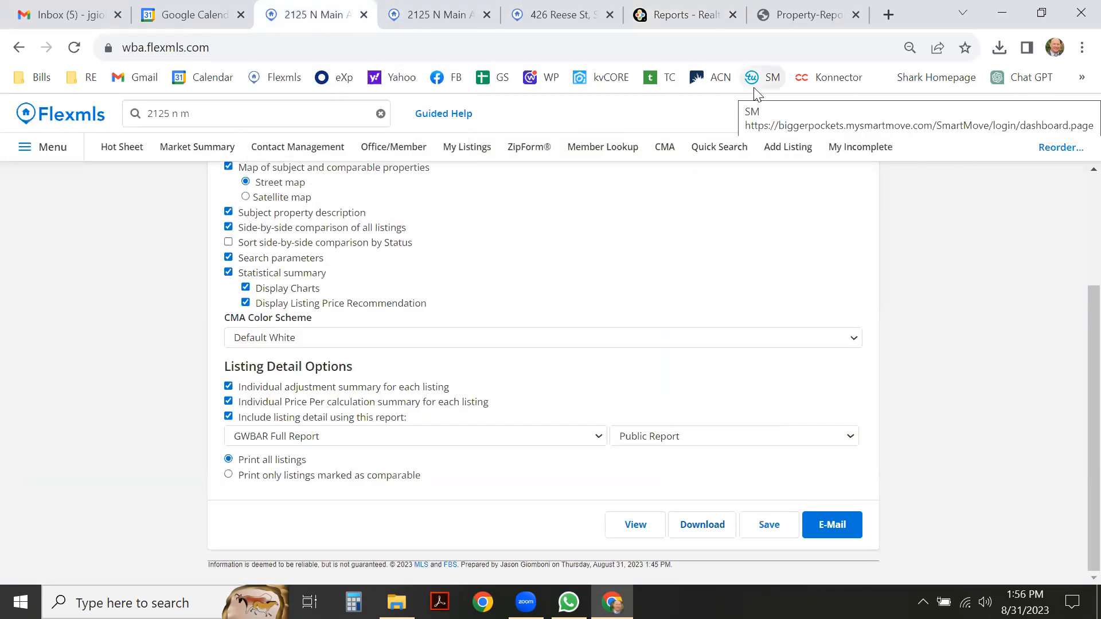
{"action": "scroll", "coordinate": [712, 210], "scroll_direction": "up", "scroll_amount": 3}
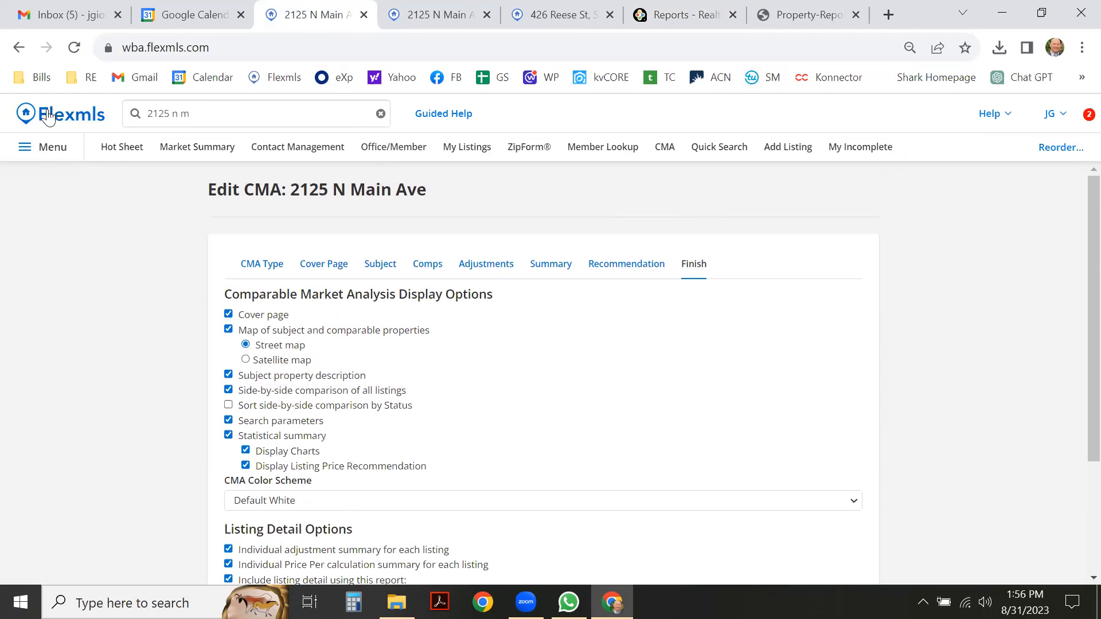